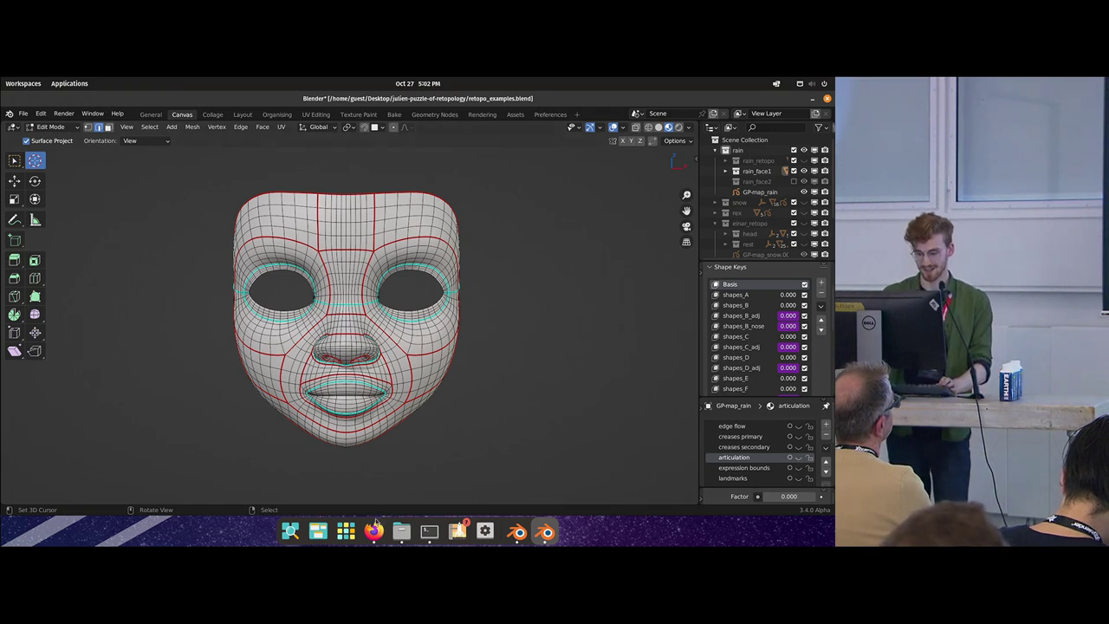
# - Switch to Firefox and open the YouTube home page in a new browser tab
pyautogui.click(374, 530)
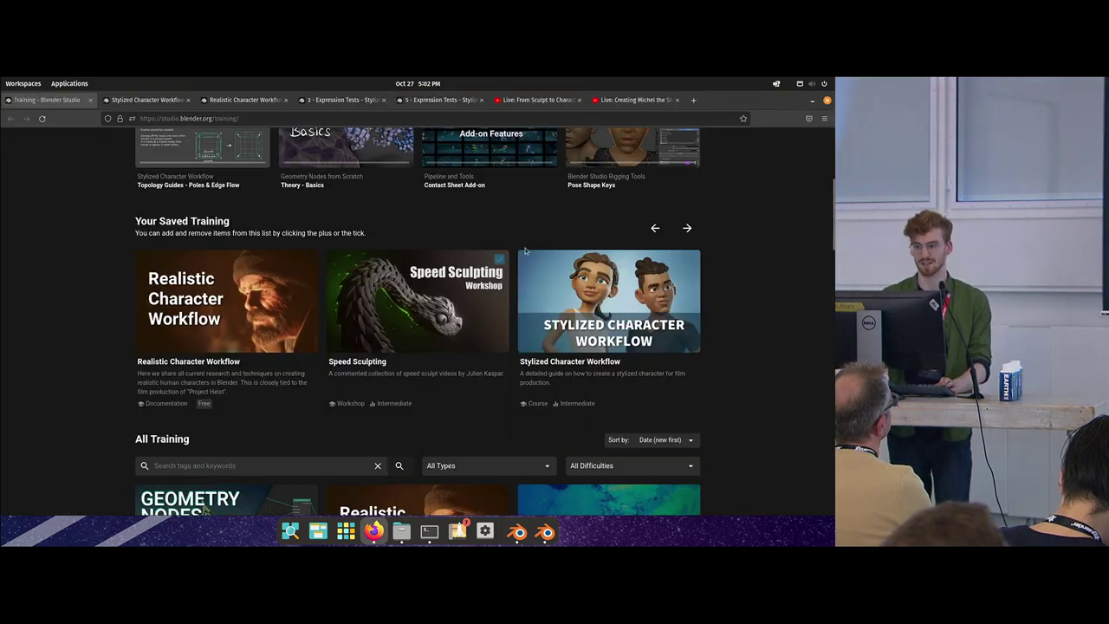
pyautogui.click(693, 105)
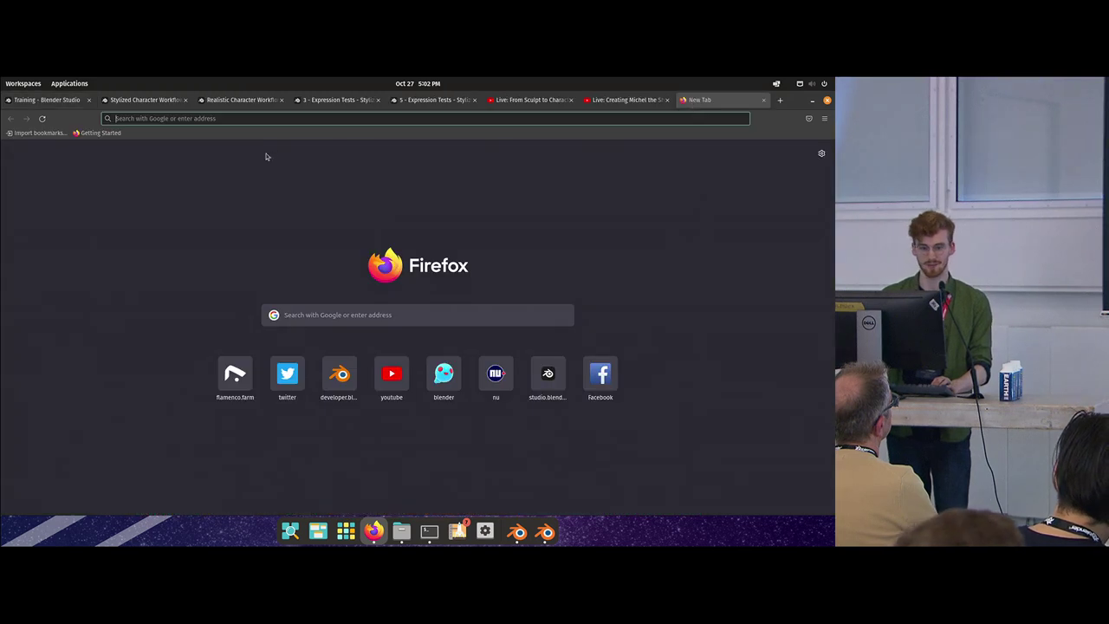
pyautogui.click(222, 119)
pyautogui.click(198, 183)
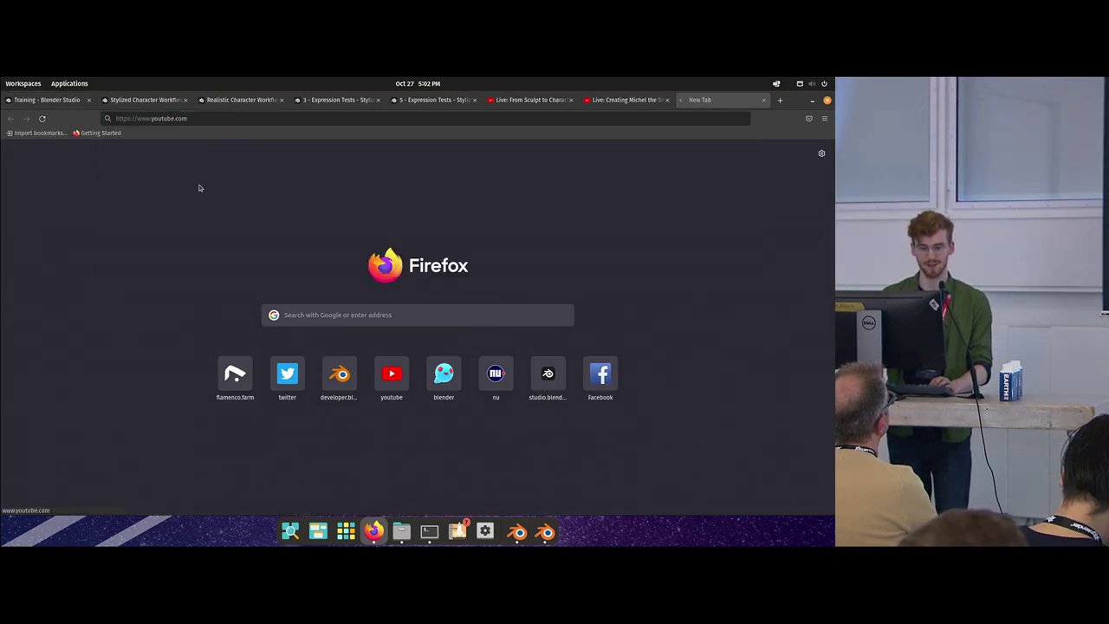
# - Search YouTube for "blender conference retopolgy\"
pyautogui.click(317, 140)
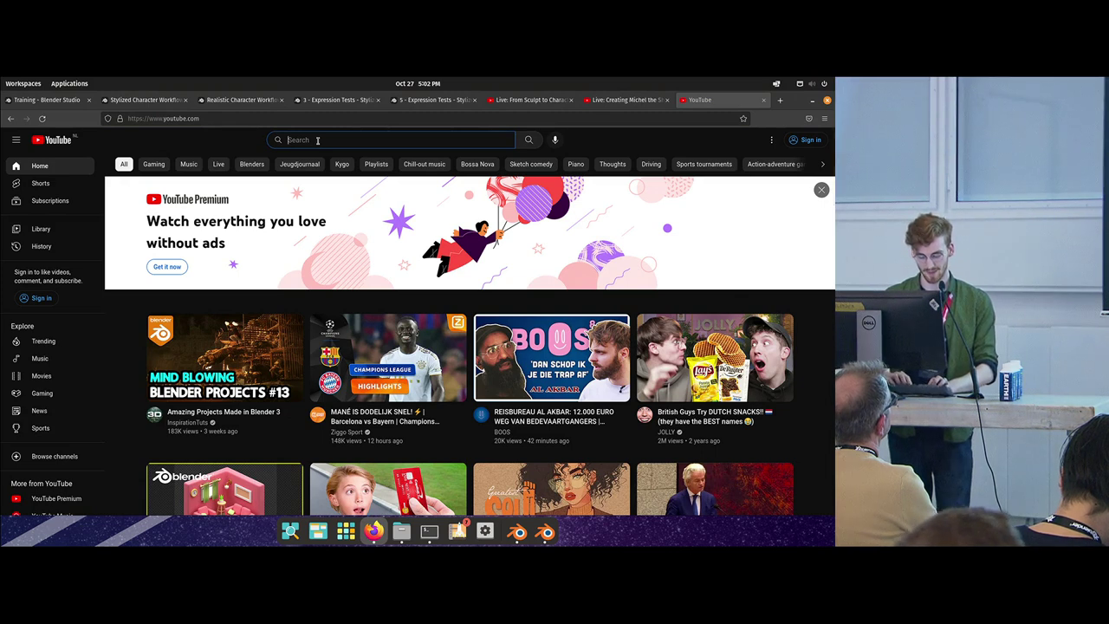
pyautogui.write('blender ')
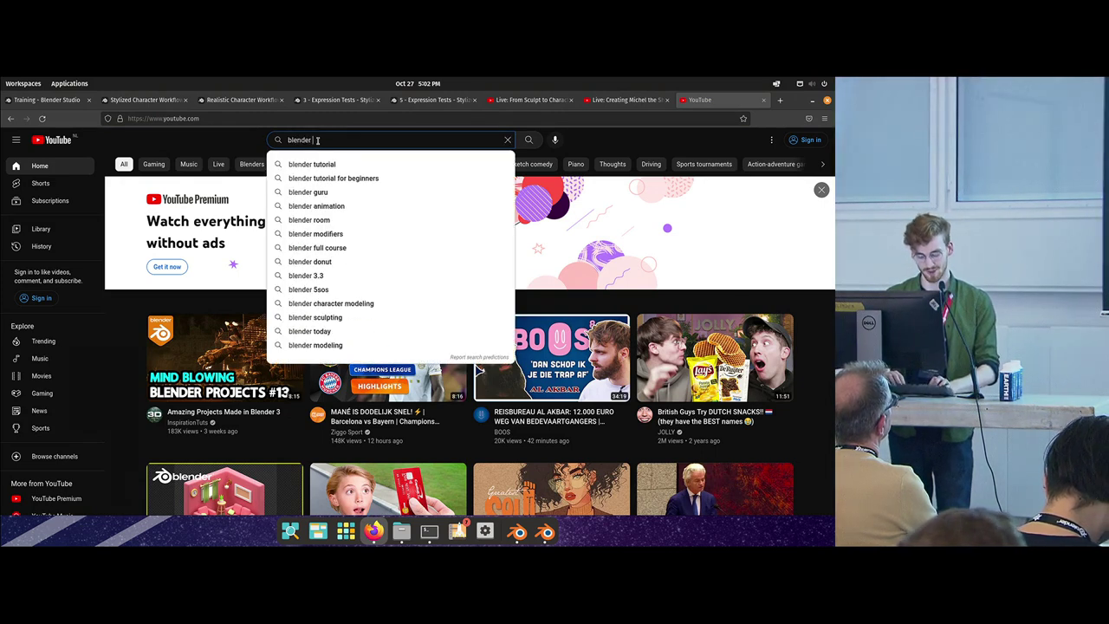
pyautogui.write('conference ')
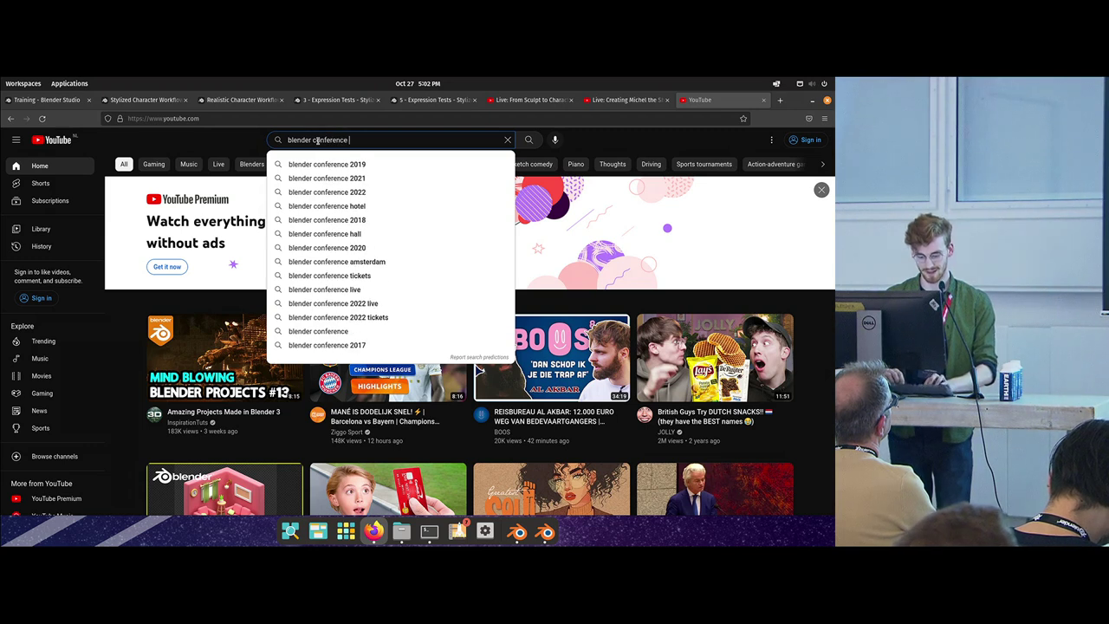
pyautogui.write('retopolgy\\')
pyautogui.press('Return')
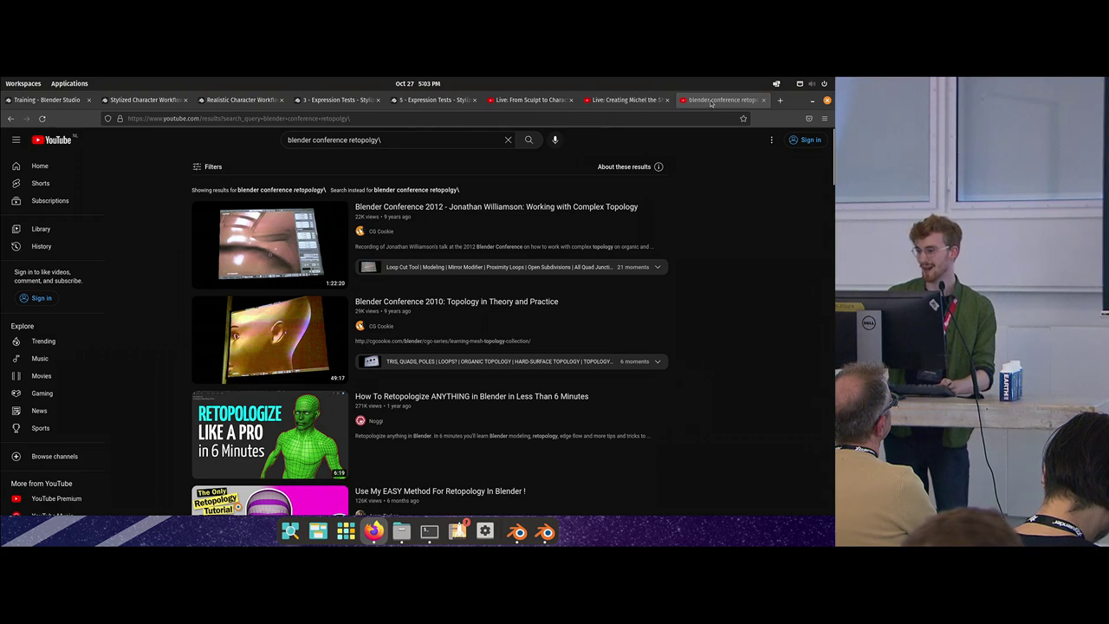
# - Close the YouTube results tab and switch to the Blender window containing retopo_examples.blend
pyautogui.hotkey('ctrl', 'w')
pyautogui.hotkey('alt', 'Tab')
pyautogui.hotkey('alt', 'Tab')
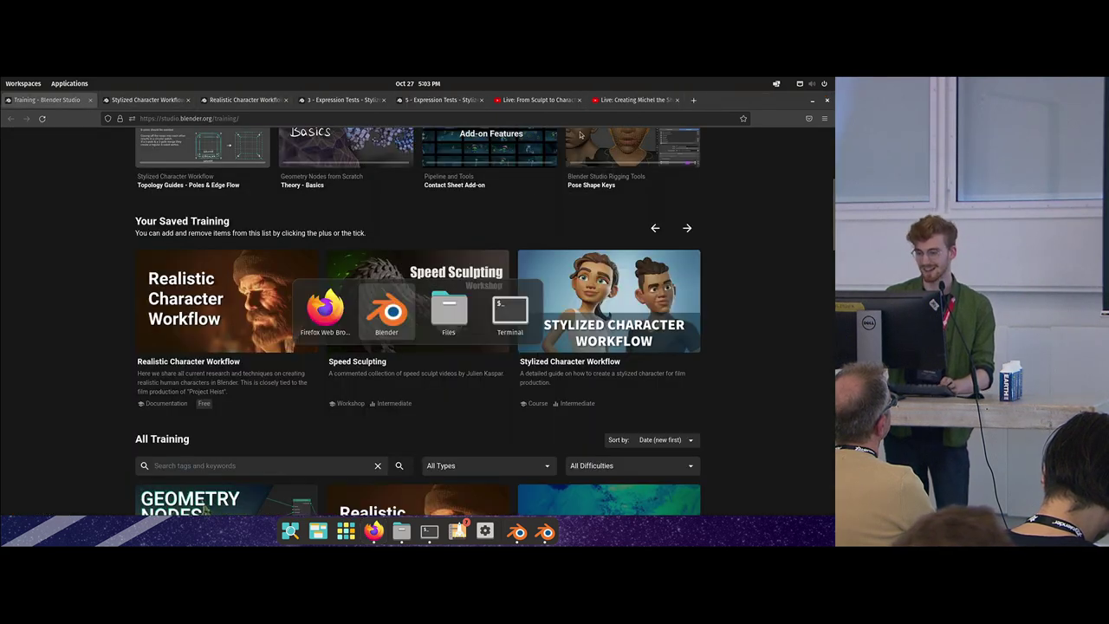
pyautogui.press('Escape')
pyautogui.click(519, 532)
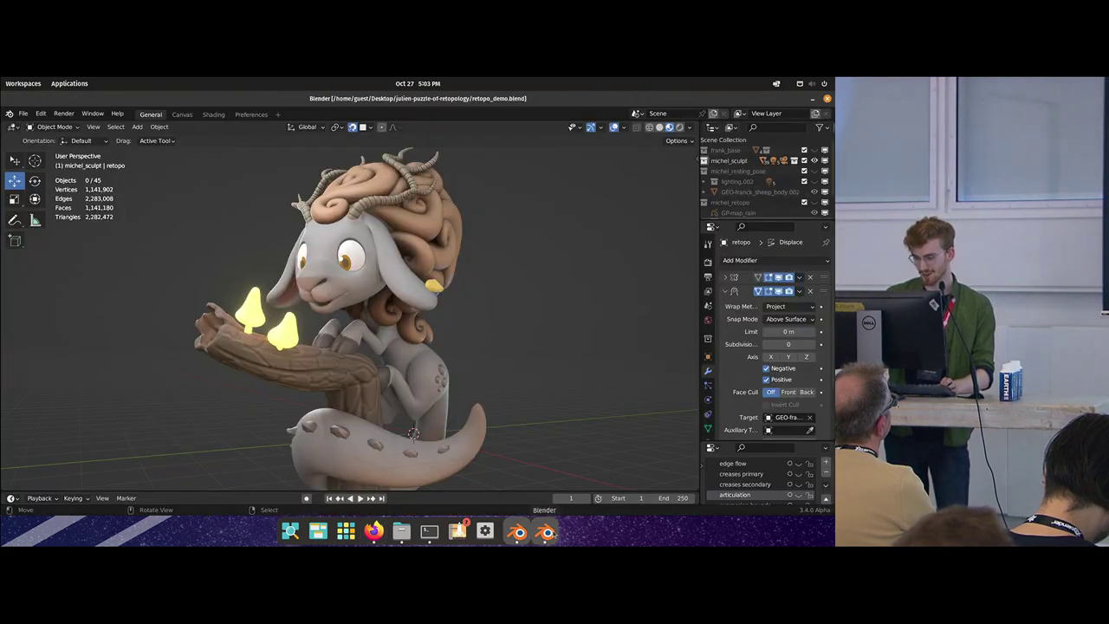
pyautogui.click(545, 532)
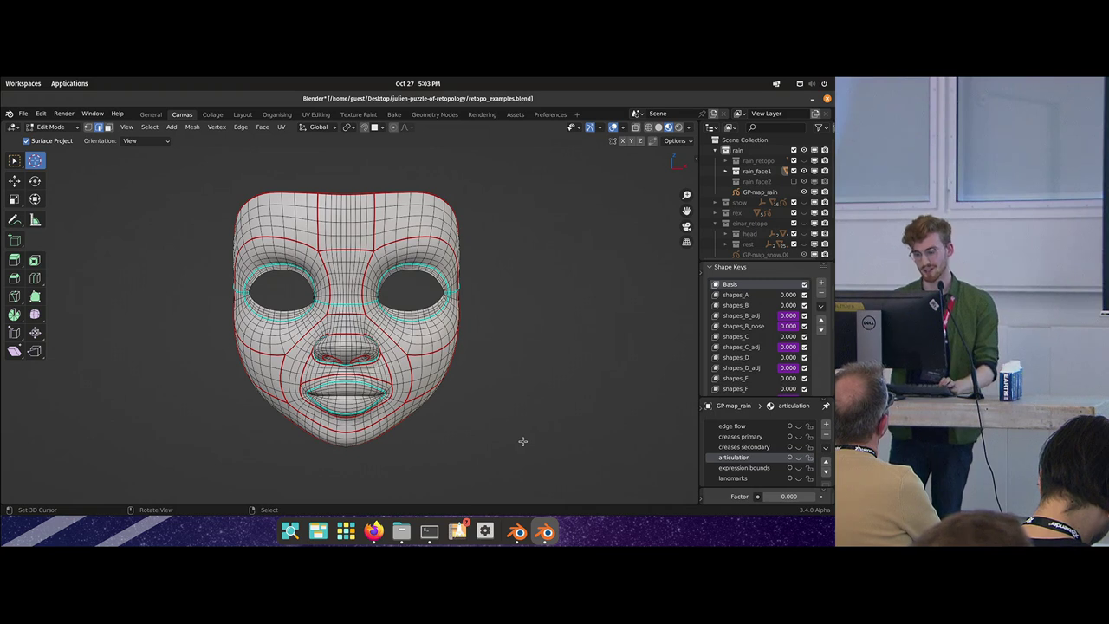
# - Return the face mask to Object Mode, exclude the rain_face1 collection and show the full head in rain_retopo
pyautogui.moveTo(442, 322); pyautogui.dragTo(466, 330, button='middle')
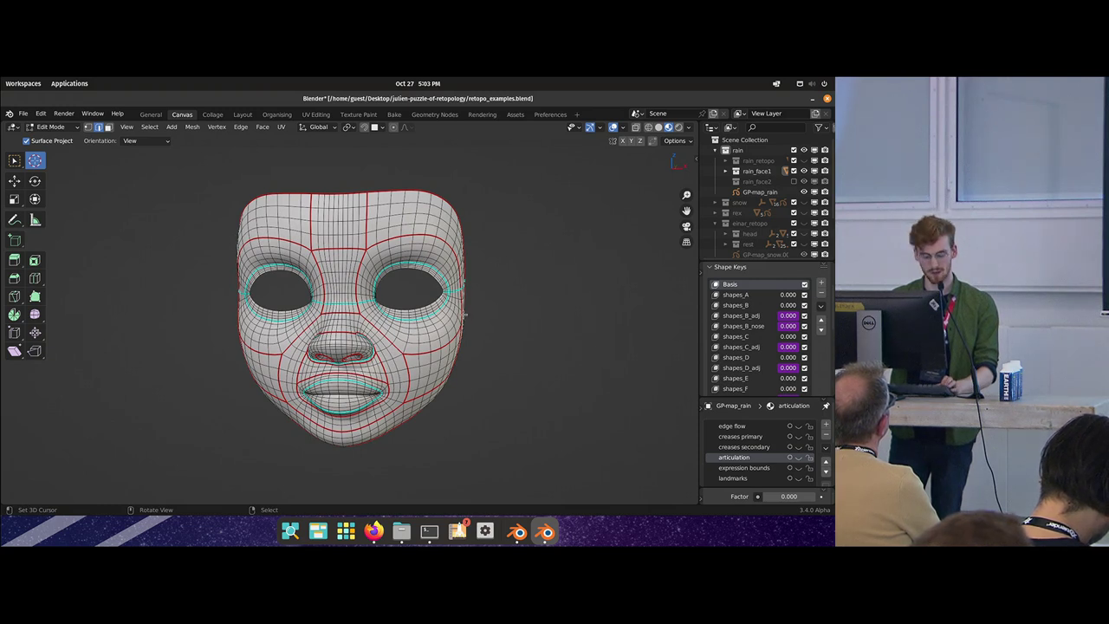
pyautogui.hotkey('ctrl', 'Tab')
pyautogui.click(437, 319)
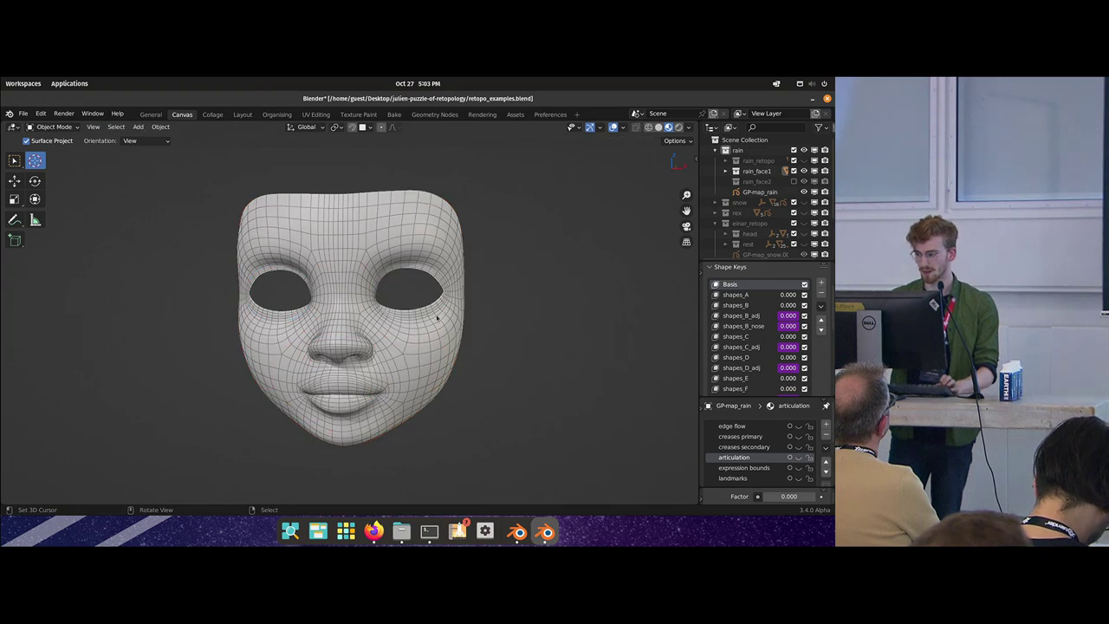
pyautogui.keyDown('ctrl'); pyautogui.click(804, 151); pyautogui.keyUp('ctrl')
pyautogui.click(794, 170)
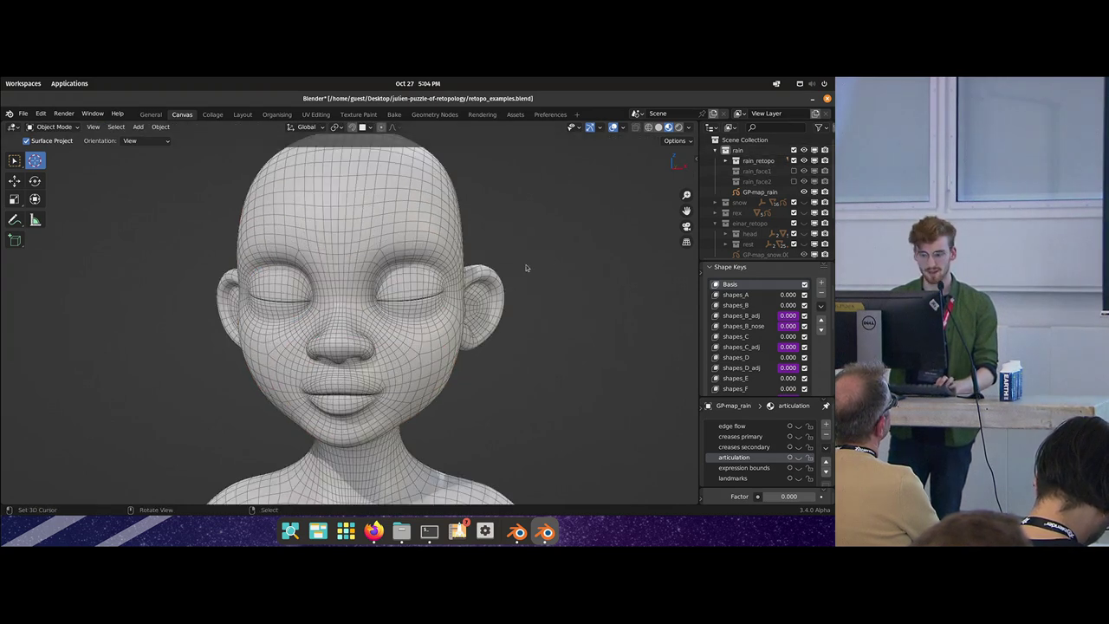
pyautogui.scroll(-1, 373, 302)
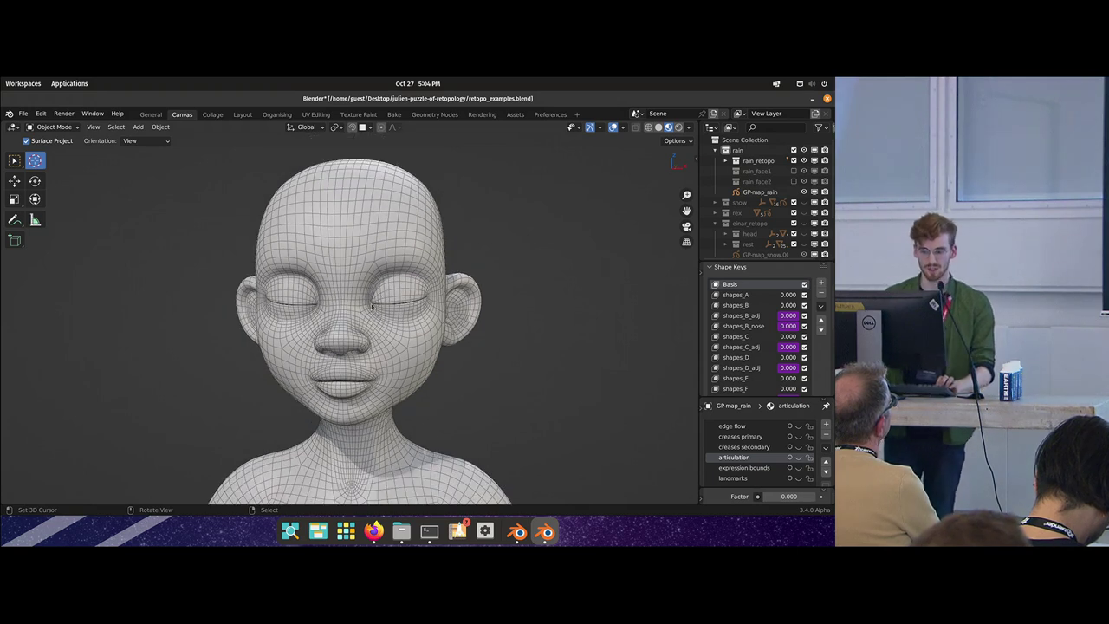
pyautogui.scroll(-1, 374, 306)
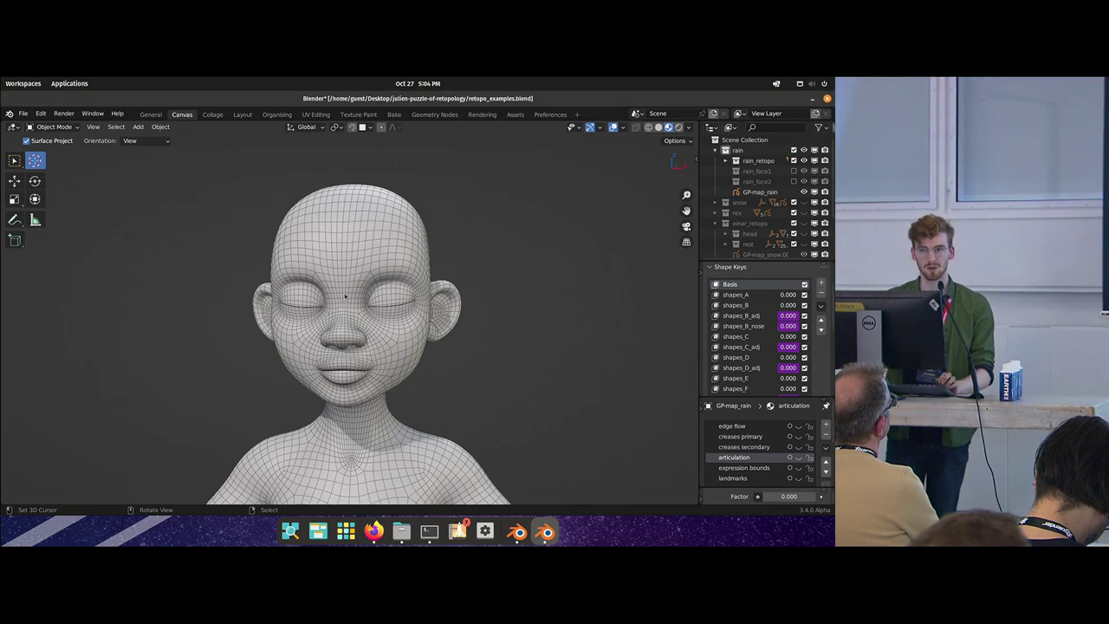
pyautogui.moveTo(350, 308); pyautogui.dragTo(410, 300, button='middle')
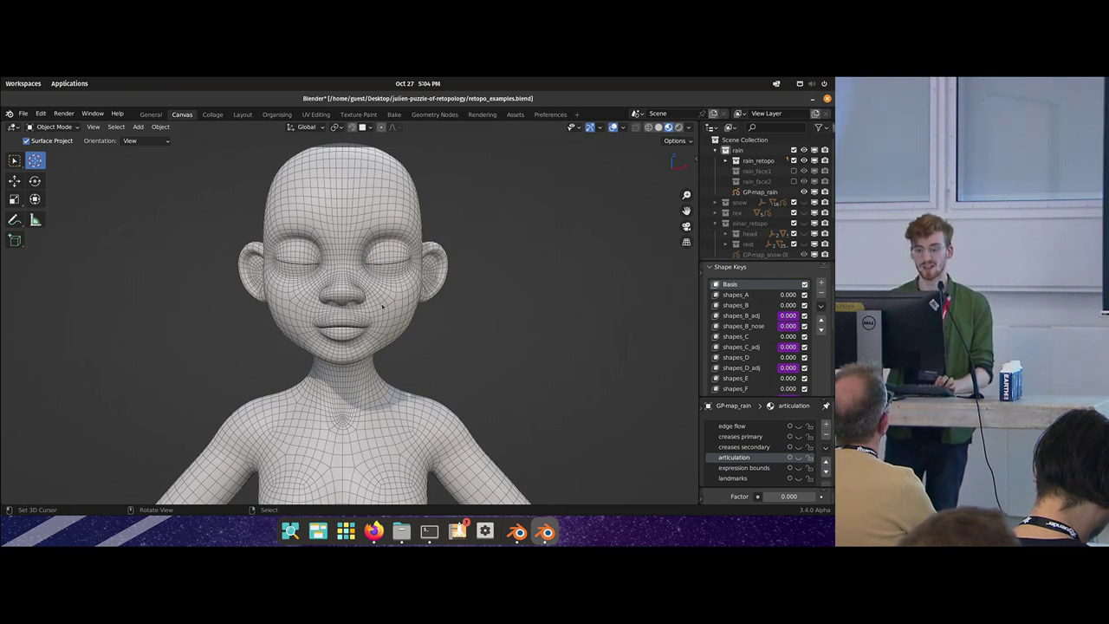
# - Put the head mesh in Edit Mode and select the face loop surrounding the eye beside the visible ear
pyautogui.scroll(1, 387, 301)
pyautogui.click(389, 299)
pyautogui.keyDown('shift'); pyautogui.rightClick(363, 280); pyautogui.keyUp('shift')
pyautogui.scroll(2, 347, 314)
pyautogui.keyDown('shift'); pyautogui.moveTo(362, 280); pyautogui.dragTo(388, 339, button='middle'); pyautogui.keyUp('shift')
pyautogui.press('Tab')
pyautogui.scroll(-1, 346, 315)
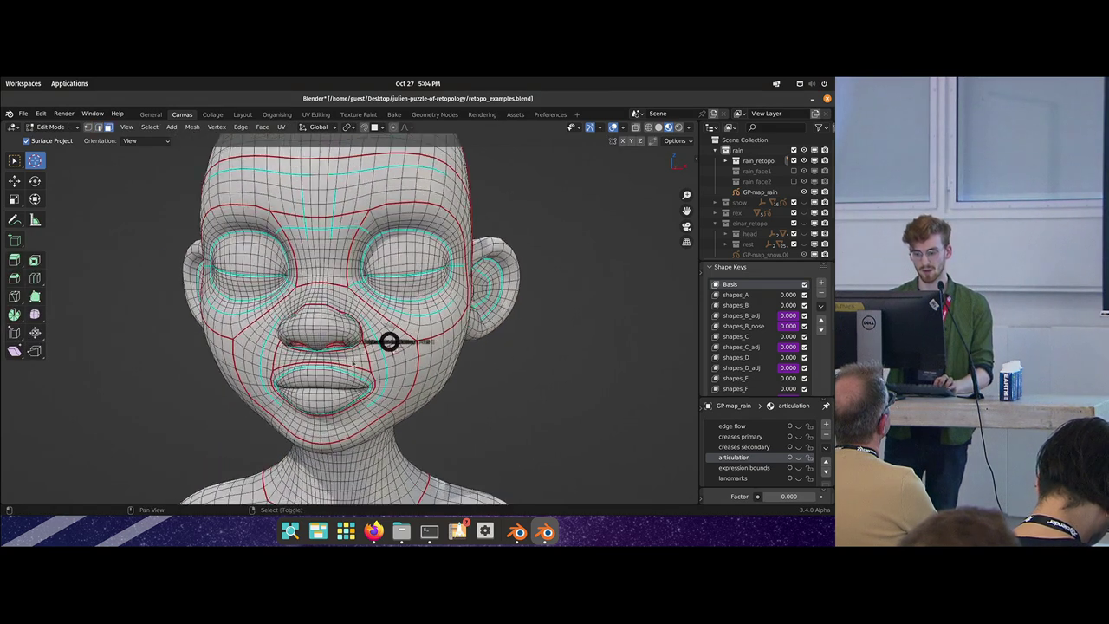
pyautogui.keyDown('alt'); pyautogui.click(401, 349); pyautogui.keyUp('alt')
pyautogui.keyDown('alt'); pyautogui.click(401, 347); pyautogui.keyUp('alt')
pyautogui.keyDown('alt'); pyautogui.click(412, 337); pyautogui.keyUp('alt')
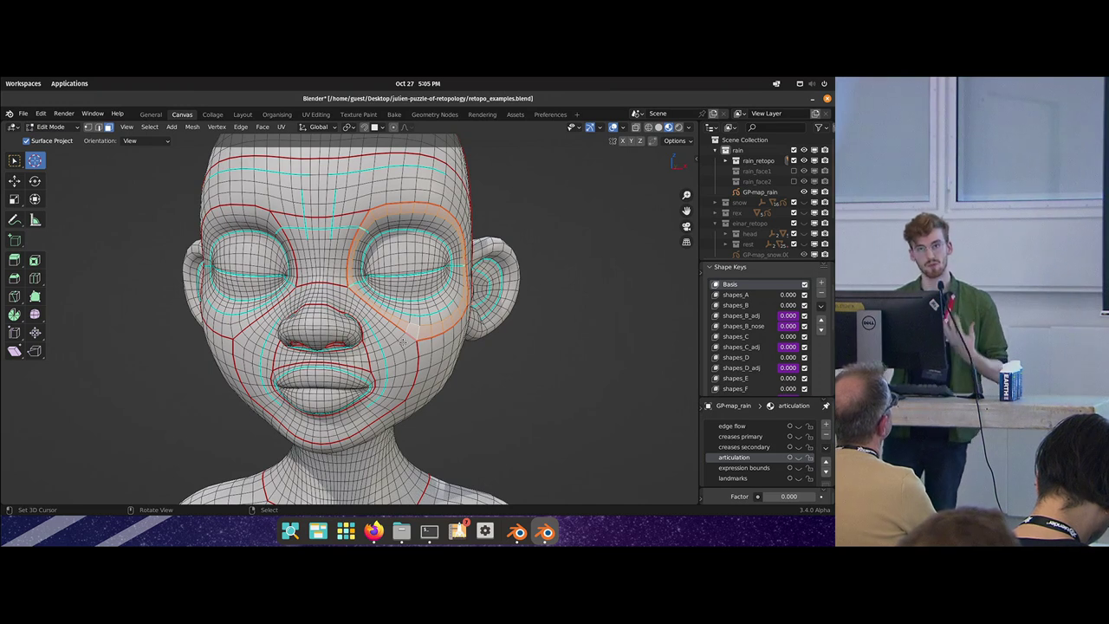
# - Return the head to Object Mode, deselect it, and inspect its marked edges once more in Edit Mode before leaving it
pyautogui.hotkey('ctrl', 'Tab')
pyautogui.click(408, 332)
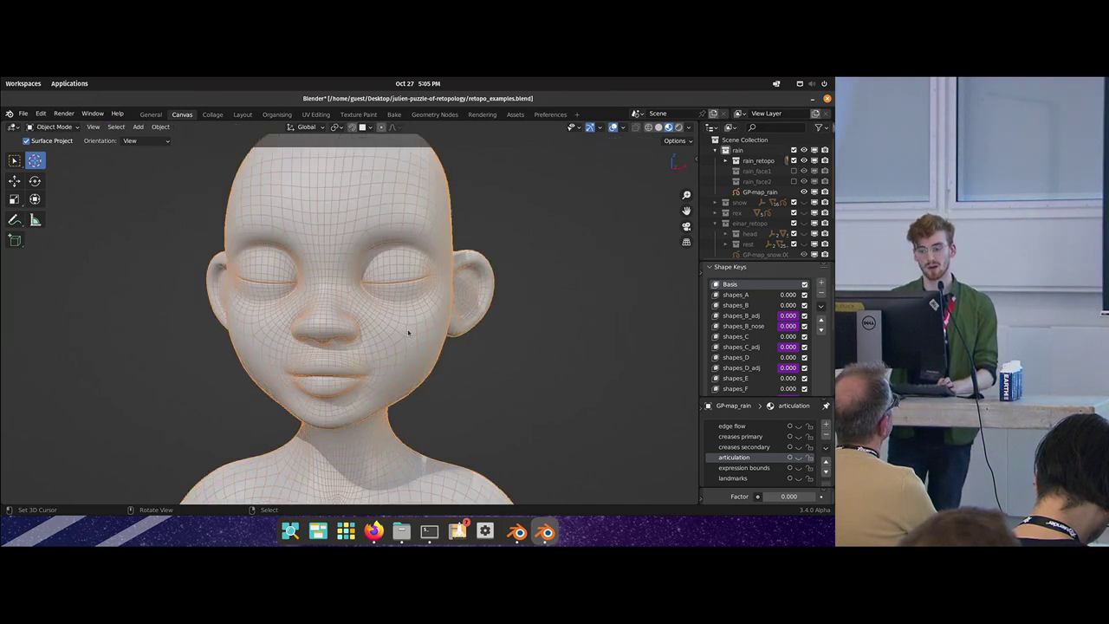
pyautogui.hotkey('alt', 'a')
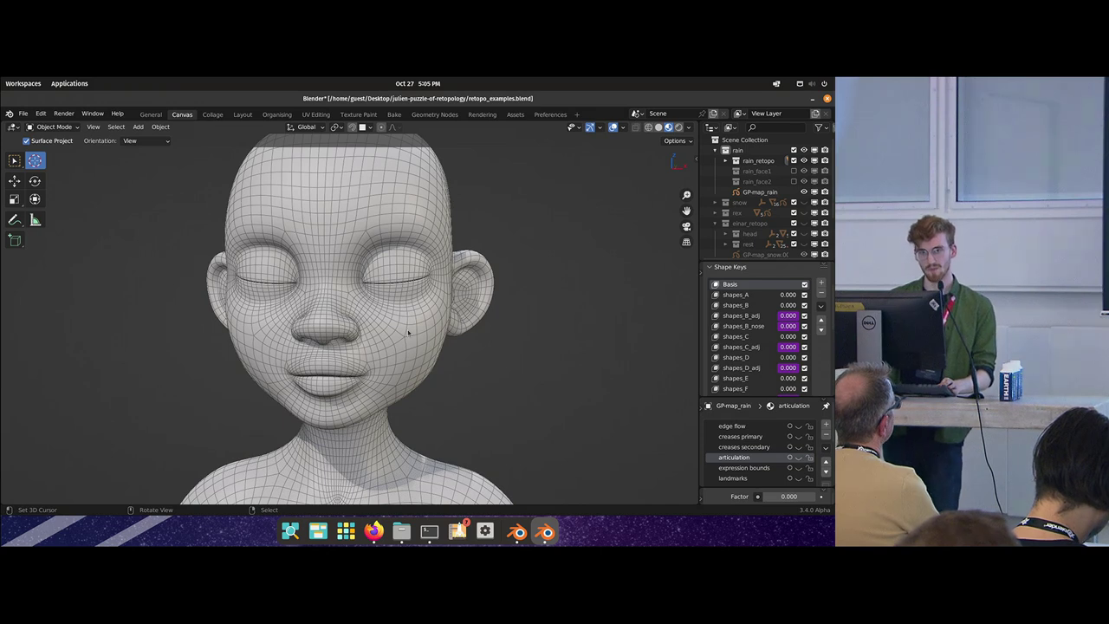
pyautogui.press('Tab')
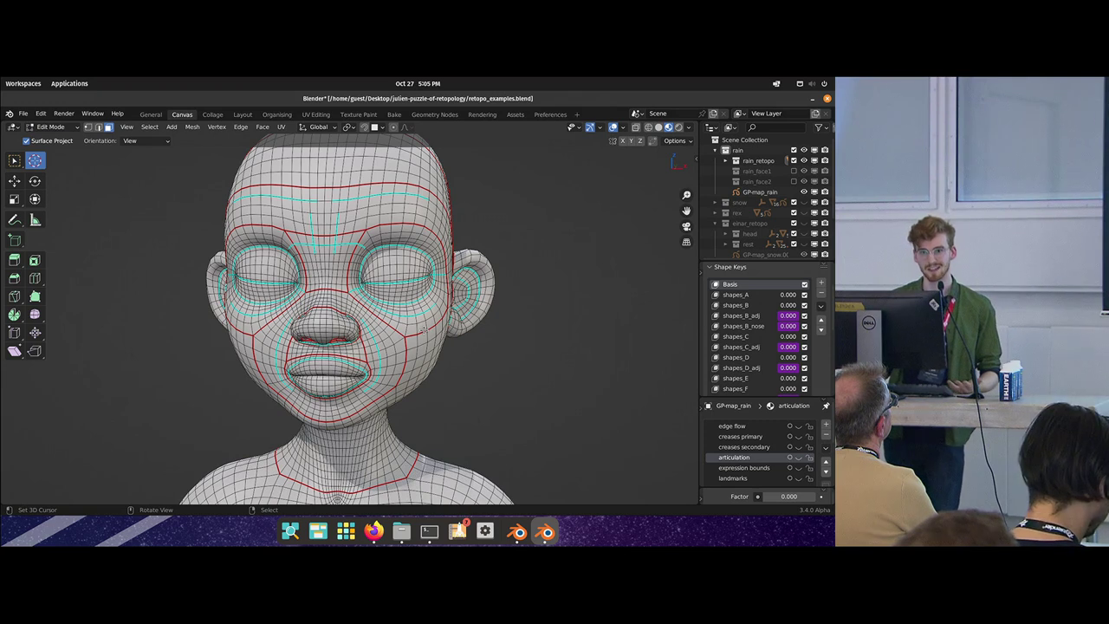
pyautogui.hotkey('ctrl', 'Tab')
pyautogui.click(410, 313)
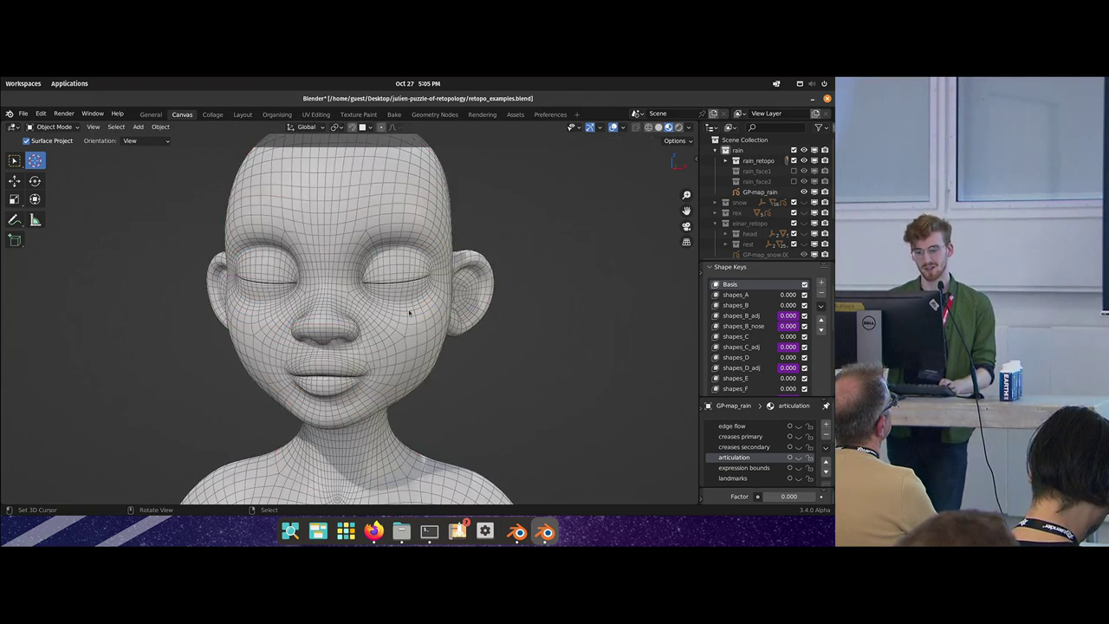
# - Set the articulation Factor to 1.000 and examine the coloured face regions from the front and side
pyautogui.moveTo(437, 336); pyautogui.dragTo(373, 297, button='middle')
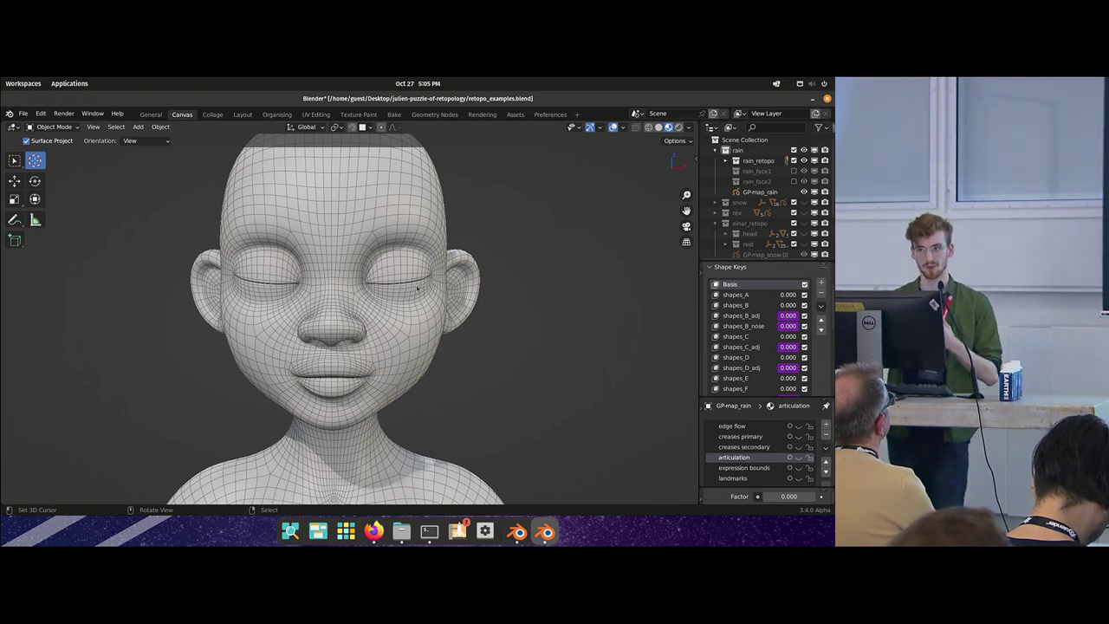
pyautogui.moveTo(437, 288); pyautogui.dragTo(610, 247, button='middle')
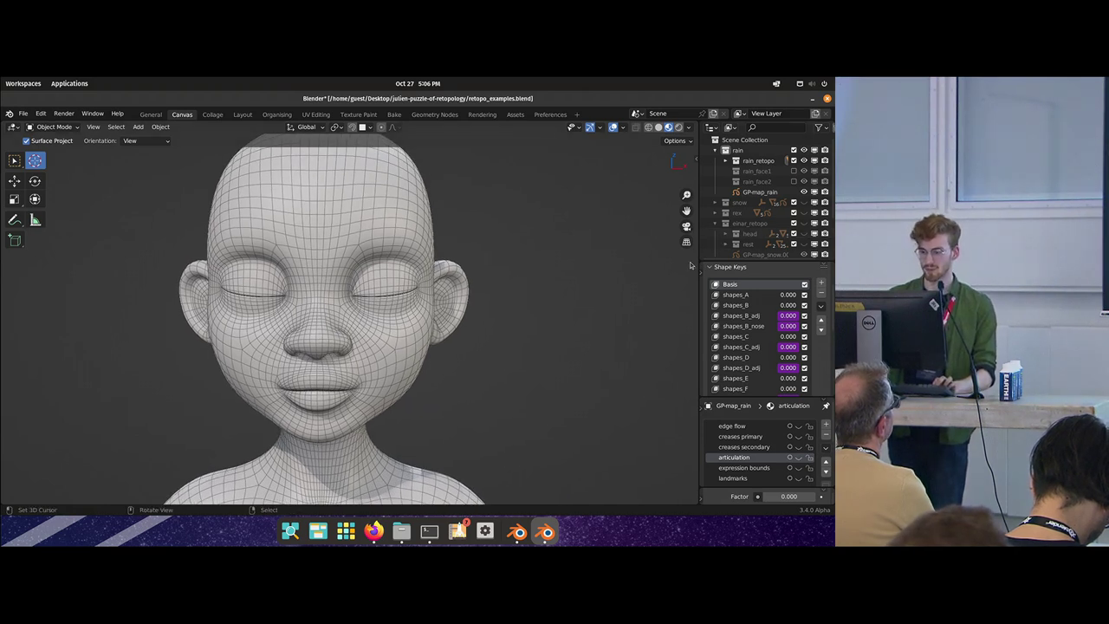
pyautogui.keyDown('shift'); pyautogui.moveTo(487, 317); pyautogui.dragTo(511, 319, button='middle'); pyautogui.keyUp('shift')
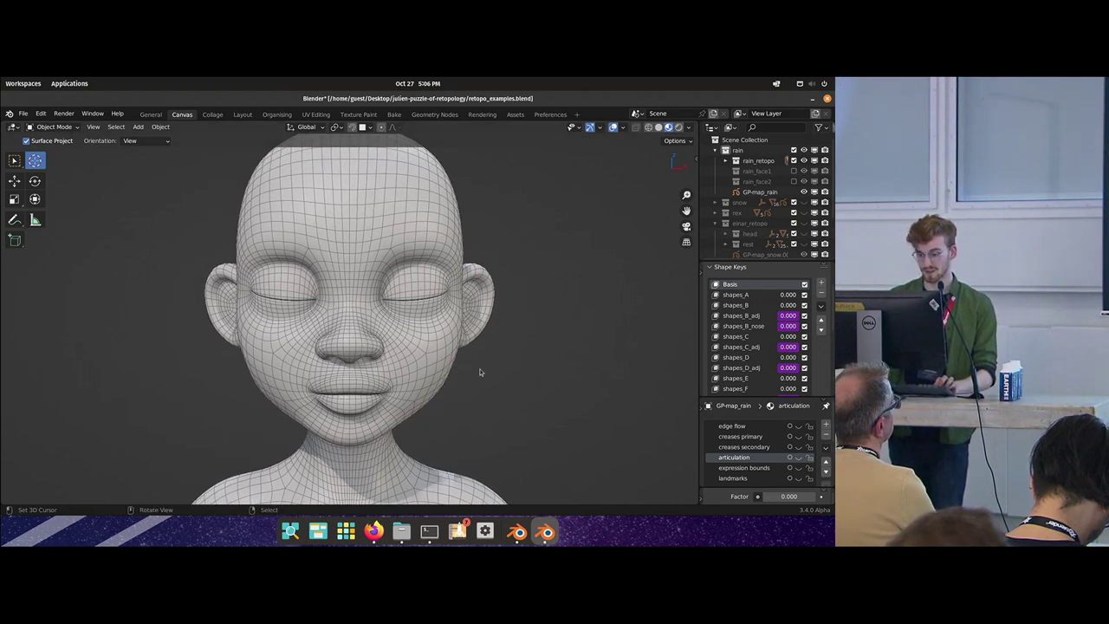
pyautogui.moveTo(769, 501); pyautogui.dragTo(819, 500)
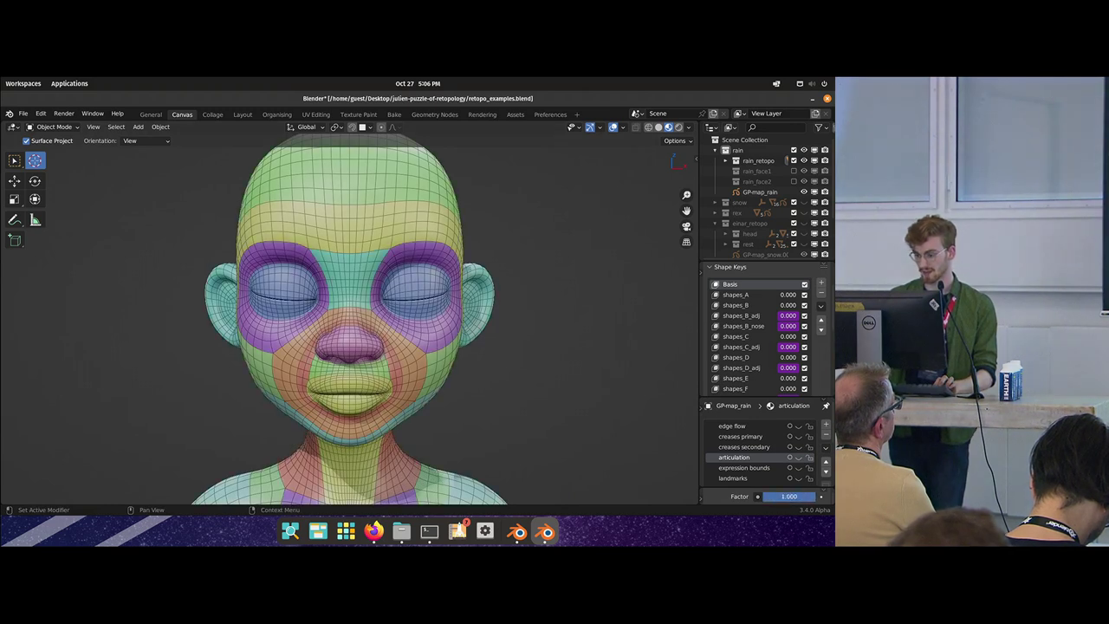
pyautogui.moveTo(490, 326); pyautogui.dragTo(483, 367, button='middle')
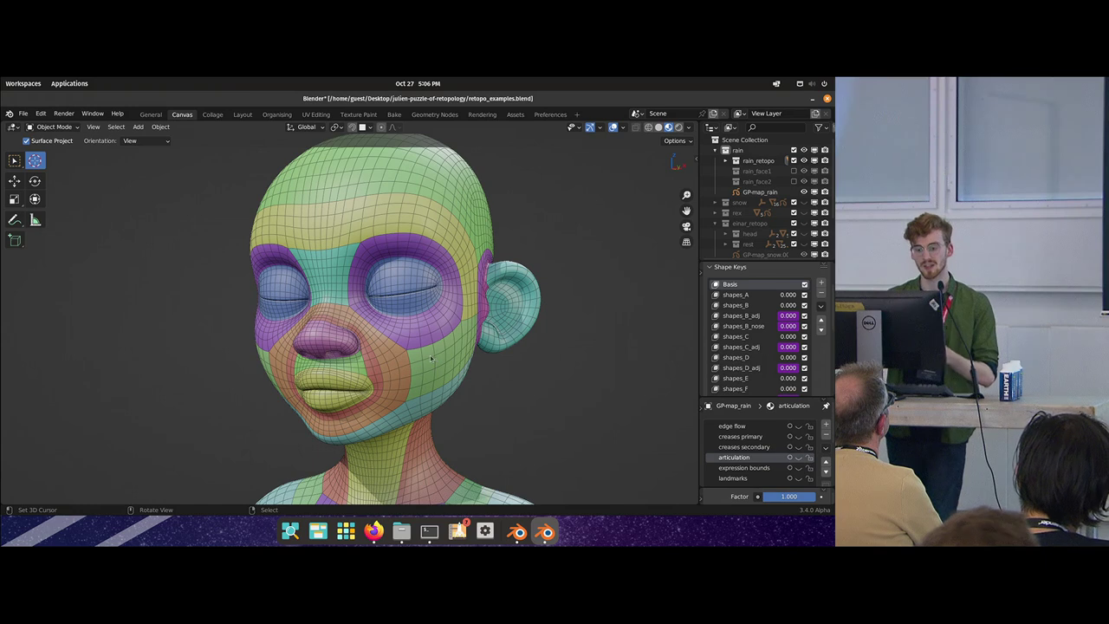
pyautogui.moveTo(429, 357); pyautogui.dragTo(332, 266, button='middle')
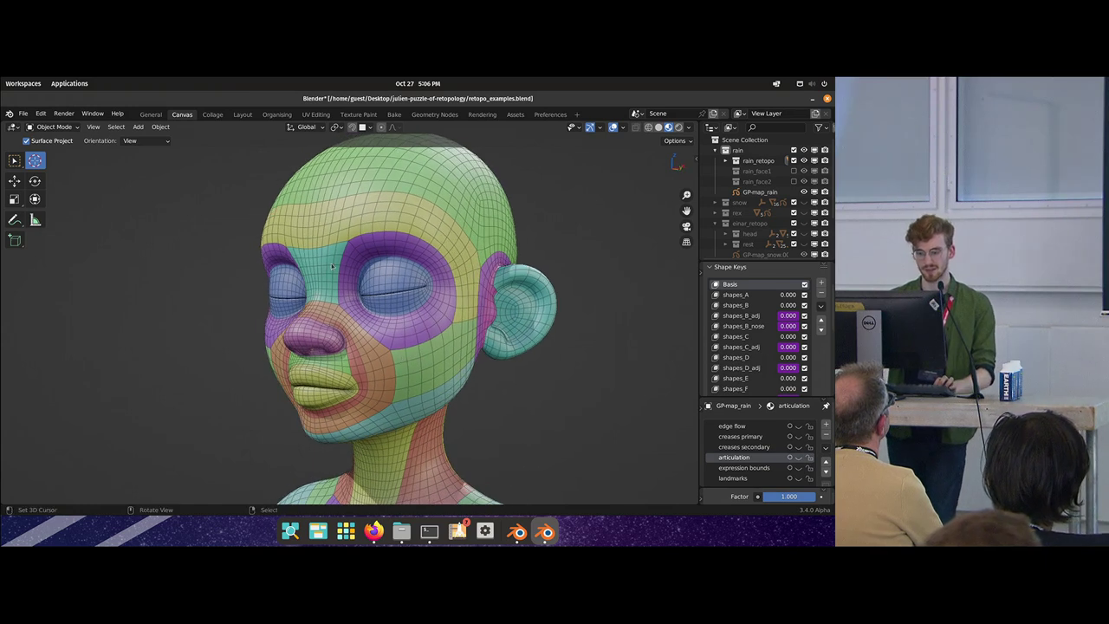
pyautogui.hotkey('shift', 's')
pyautogui.click(382, 373)
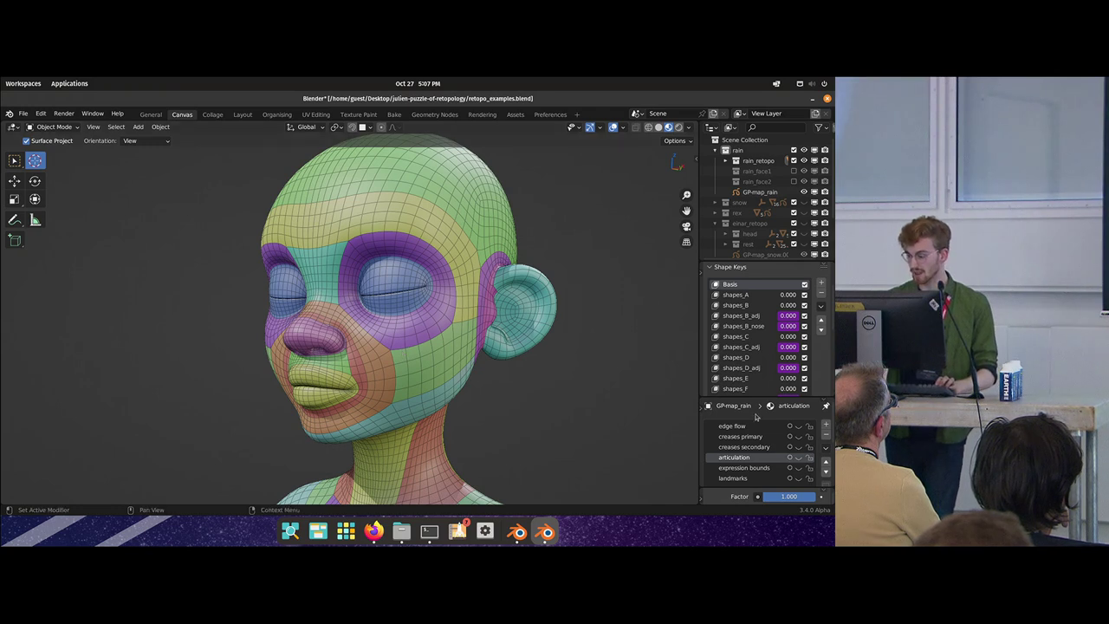
# - Set the articulation Factor to 0.000 and examine the head's plain wireframe surface
pyautogui.moveTo(790, 499); pyautogui.dragTo(753, 499)
pyautogui.moveTo(433, 338); pyautogui.dragTo(454, 377, button='middle')
pyautogui.moveTo(450, 316); pyautogui.dragTo(460, 311, button='middle')
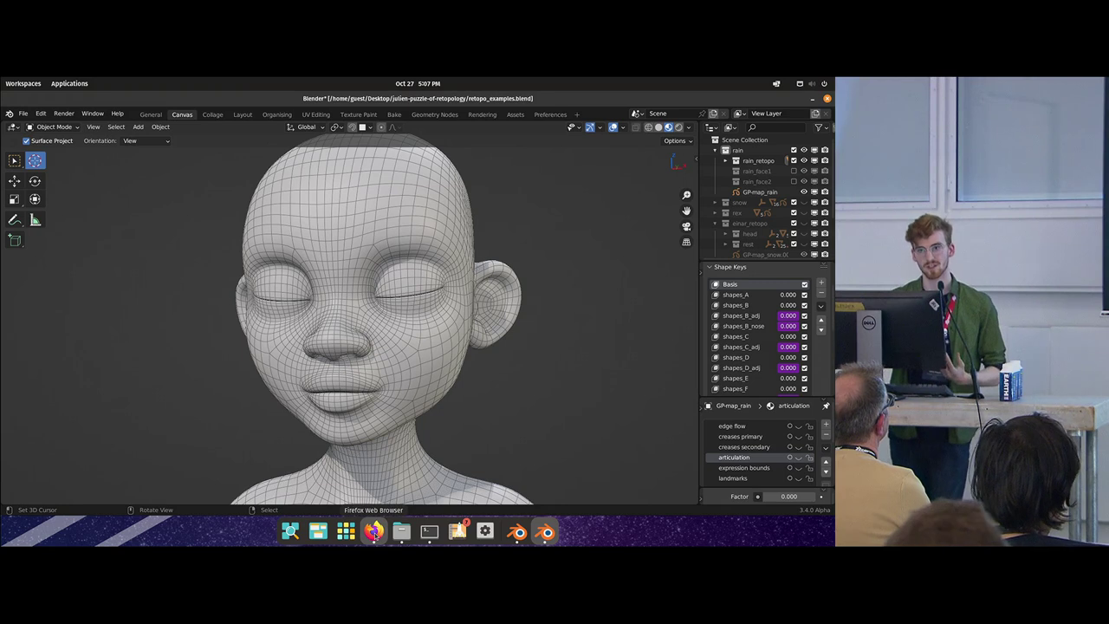
# - Switch to Firefox, play the video on the "3 - Expression Tests" page and pause it at the Compressed expression
pyautogui.click(374, 532)
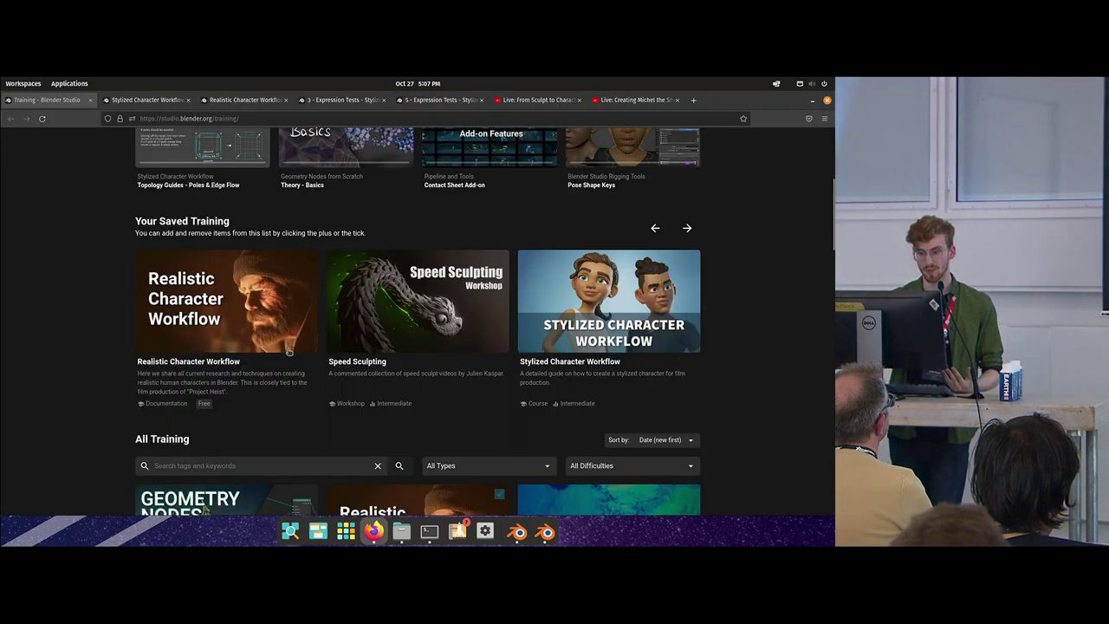
pyautogui.click(164, 102)
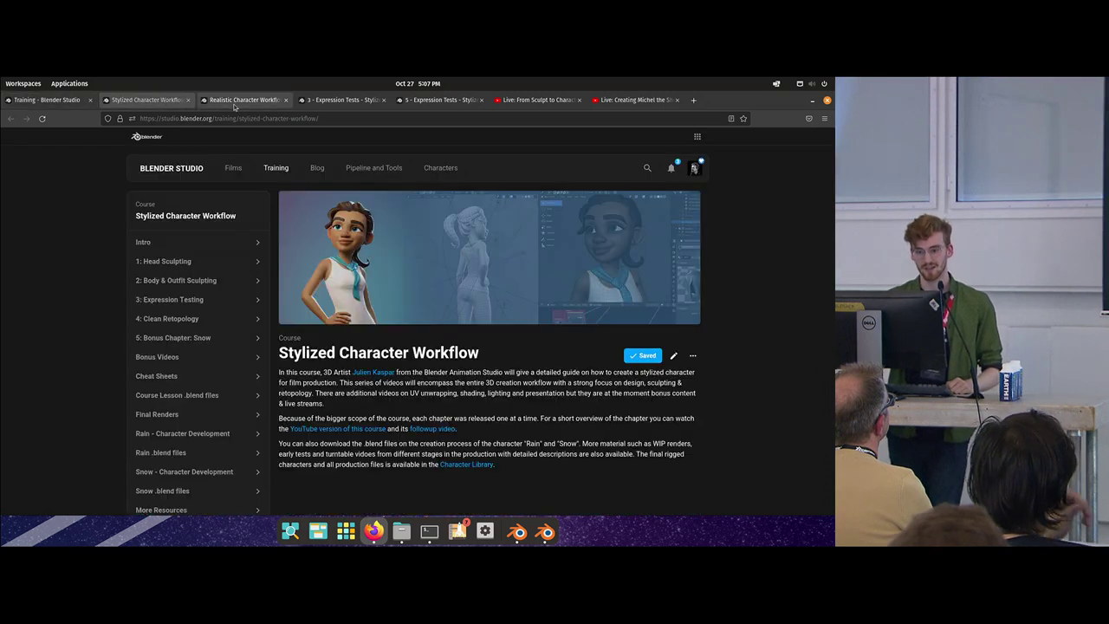
pyautogui.click(238, 101)
pyautogui.click(339, 101)
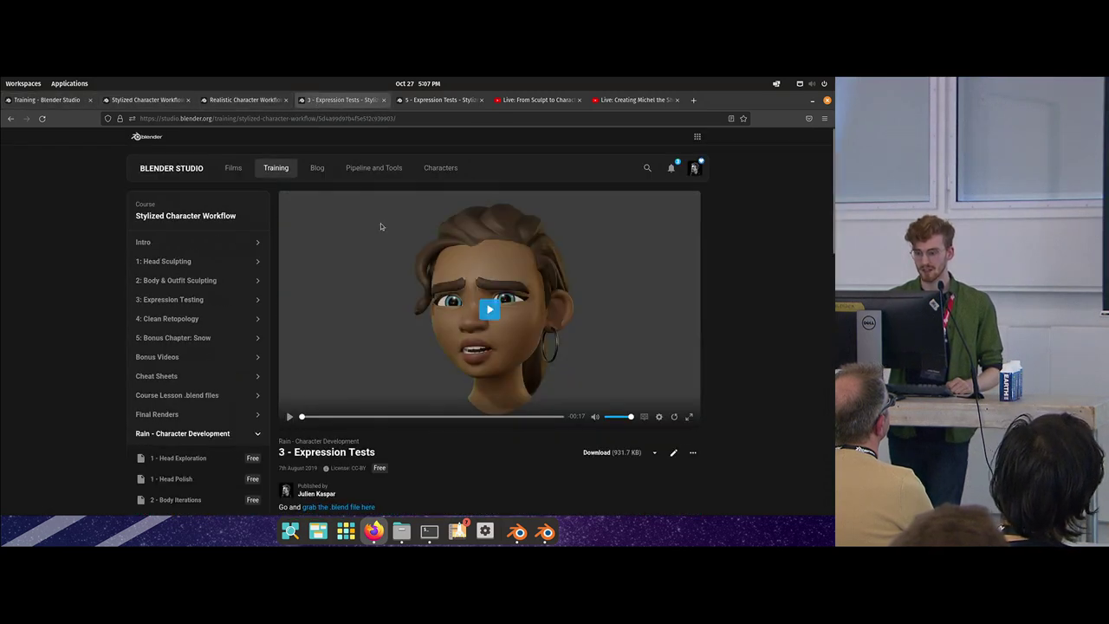
pyautogui.click(488, 311)
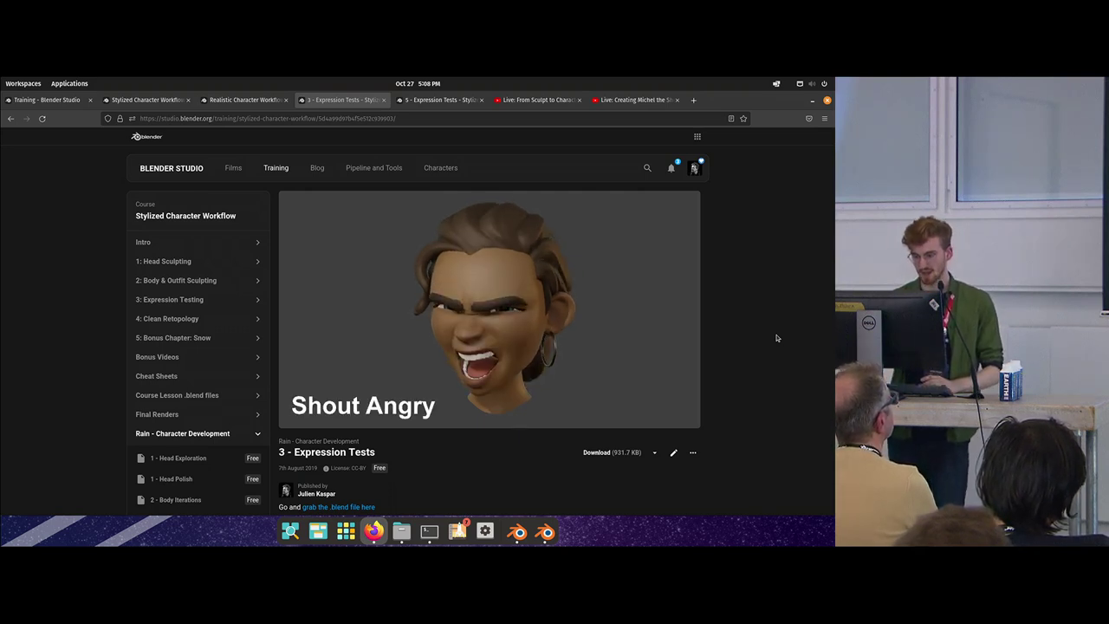
pyautogui.click(551, 313)
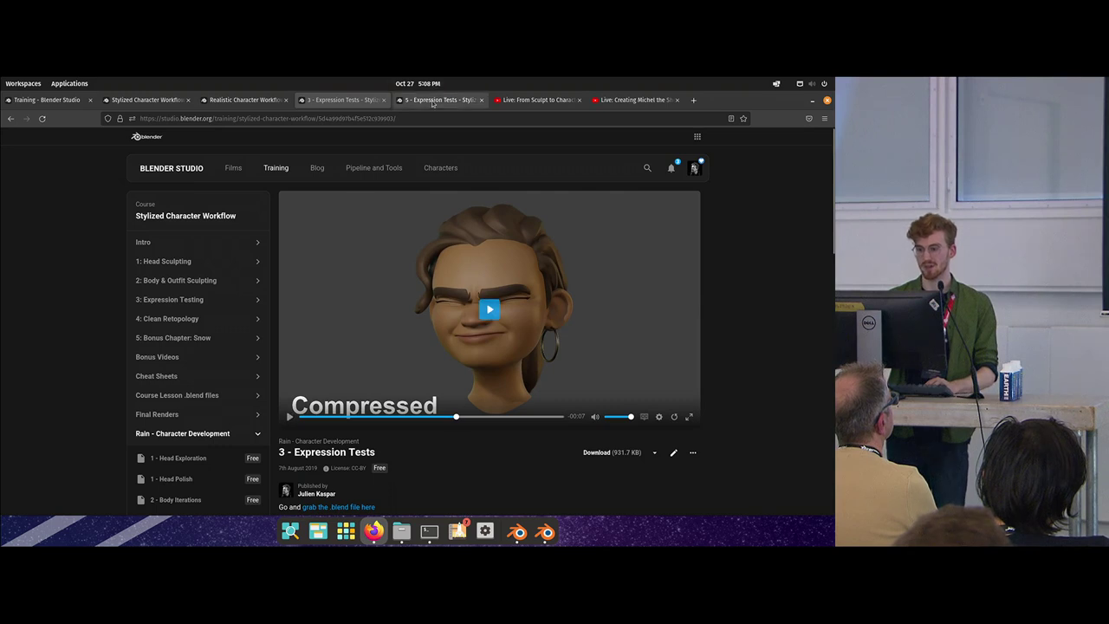
# - Bring up the Snow "5 - Expression Tests" page, watch its video and pause it at the Angry Shout expression
pyautogui.click(432, 100)
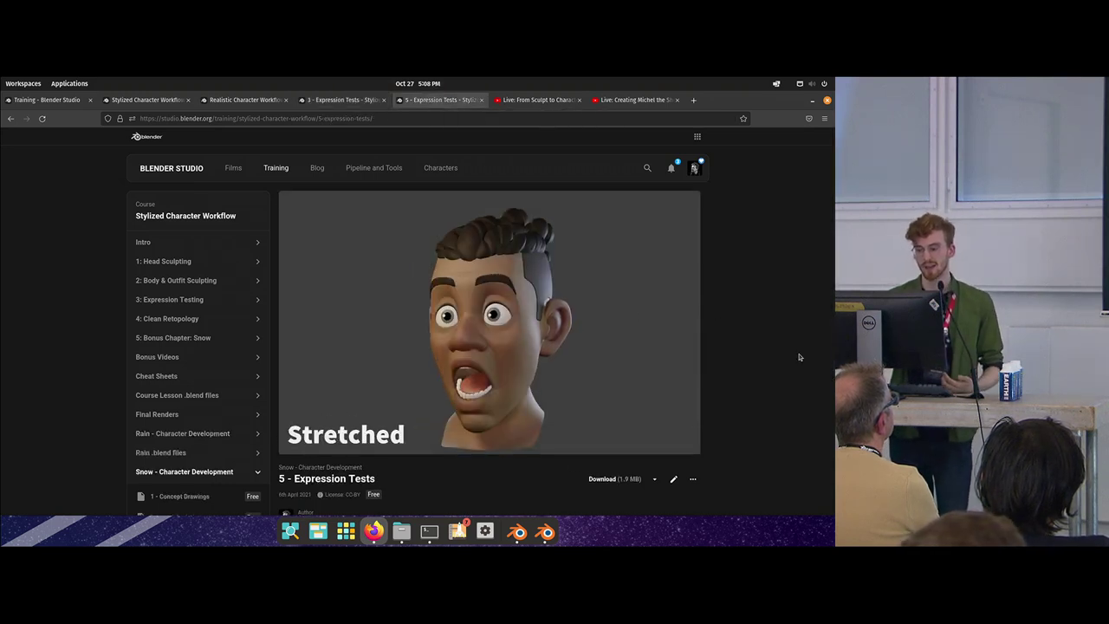
pyautogui.click(620, 323)
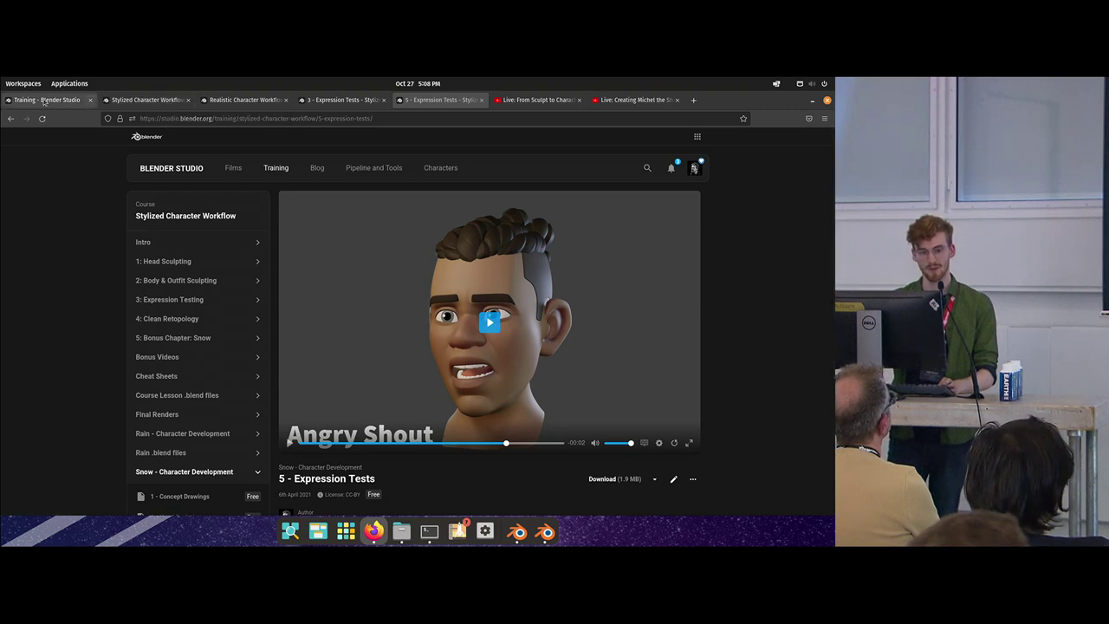
# - Switch back to the retopo_examples file in Blender, select the Rain head and turn off its object wireframe display
pyautogui.hotkey('alt', 'Tab')
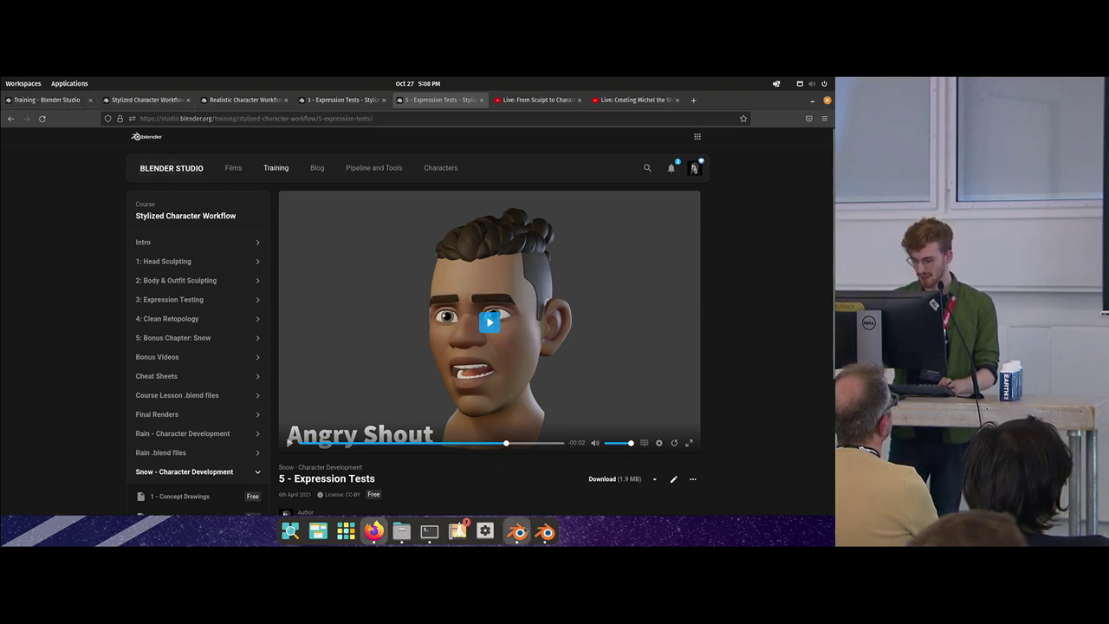
pyautogui.click(518, 531)
pyautogui.click(545, 531)
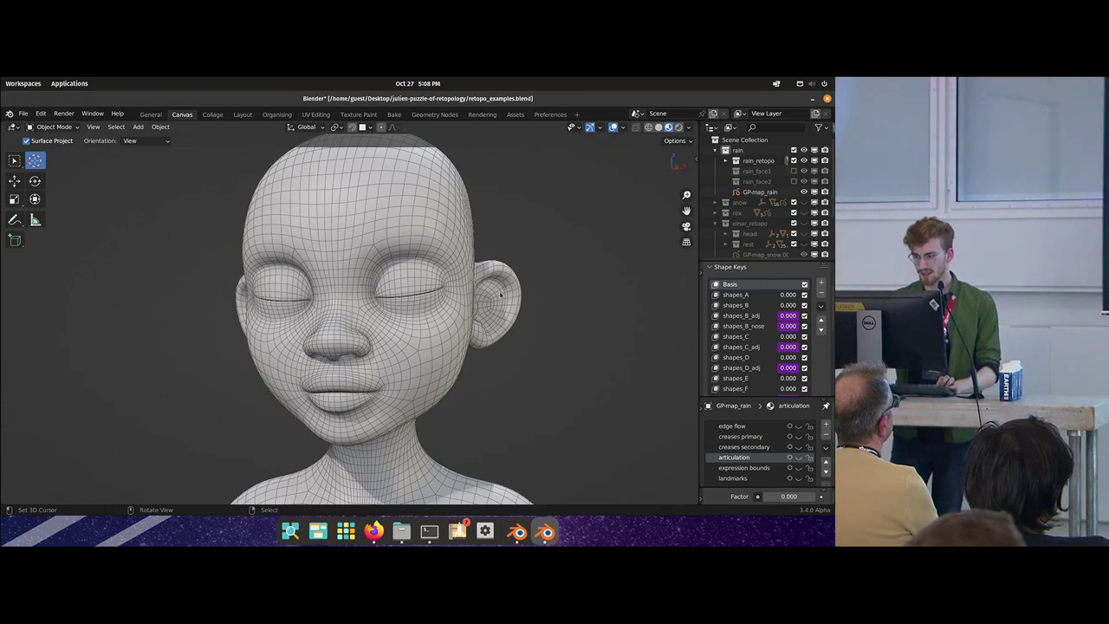
pyautogui.rightClick(443, 330)
pyautogui.hotkey('alt', 'z')
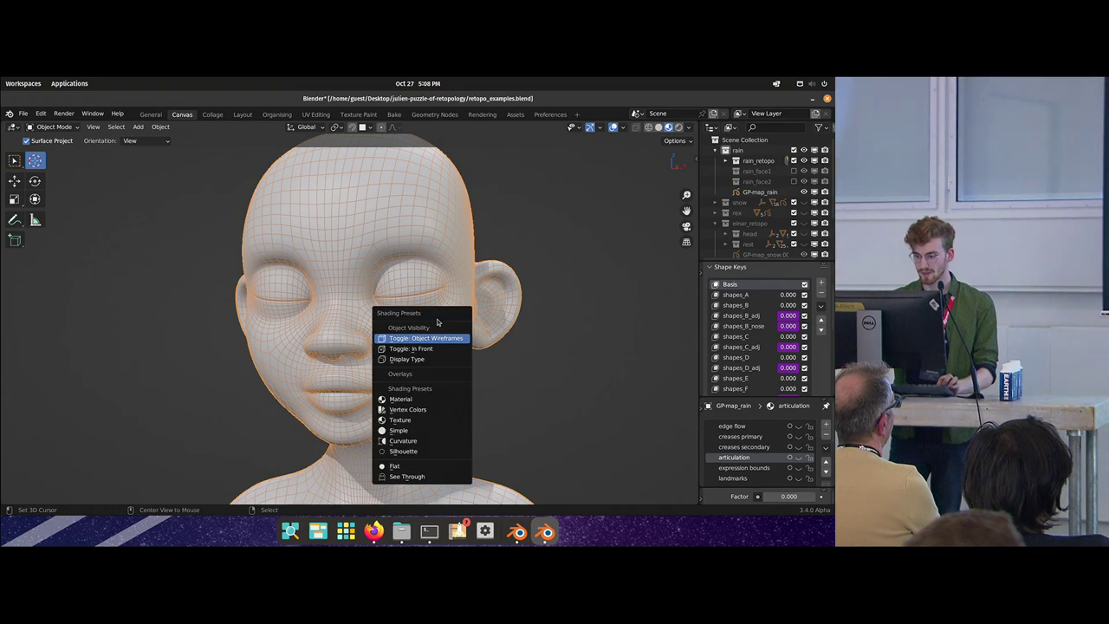
pyautogui.click(431, 339)
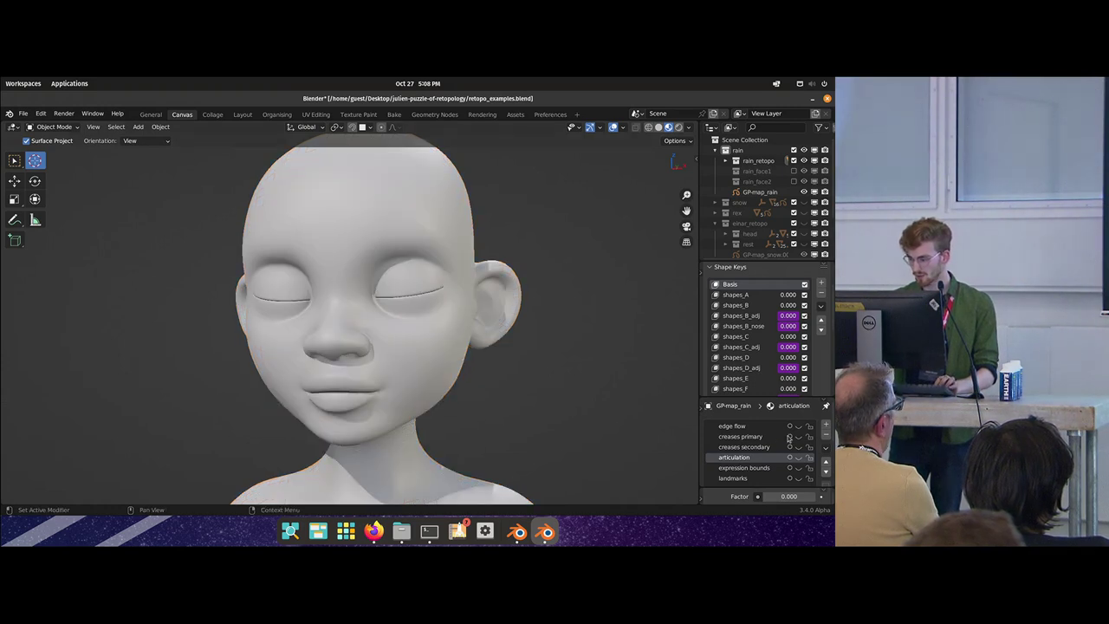
# - Show the edge flow strokes on the Rain head and disable Scene Lights for the viewport shading
pyautogui.click(798, 425)
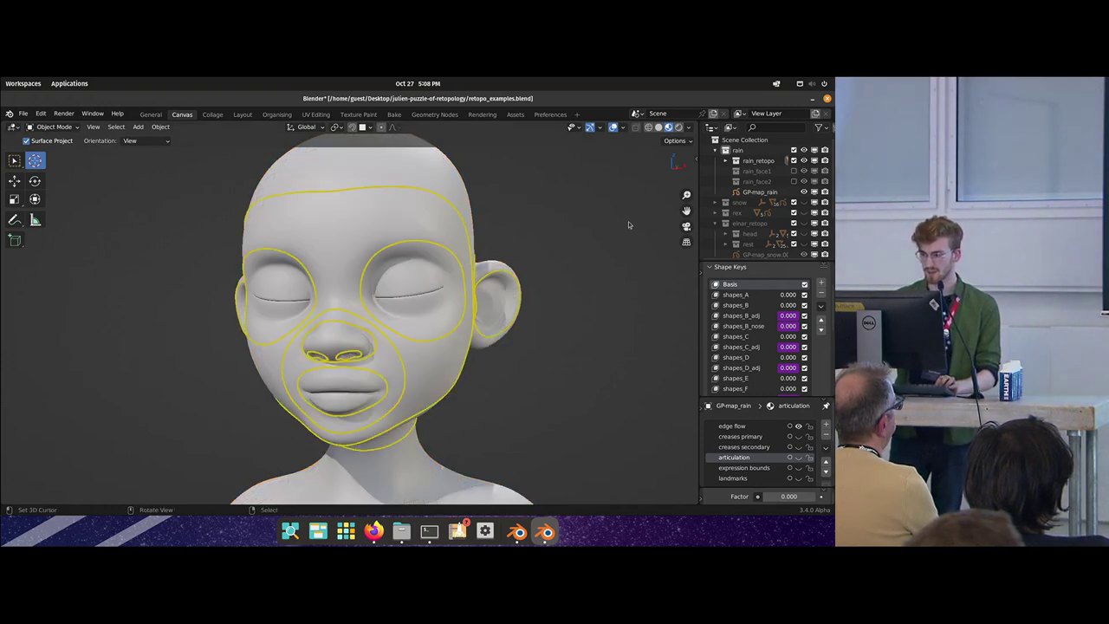
pyautogui.click(690, 130)
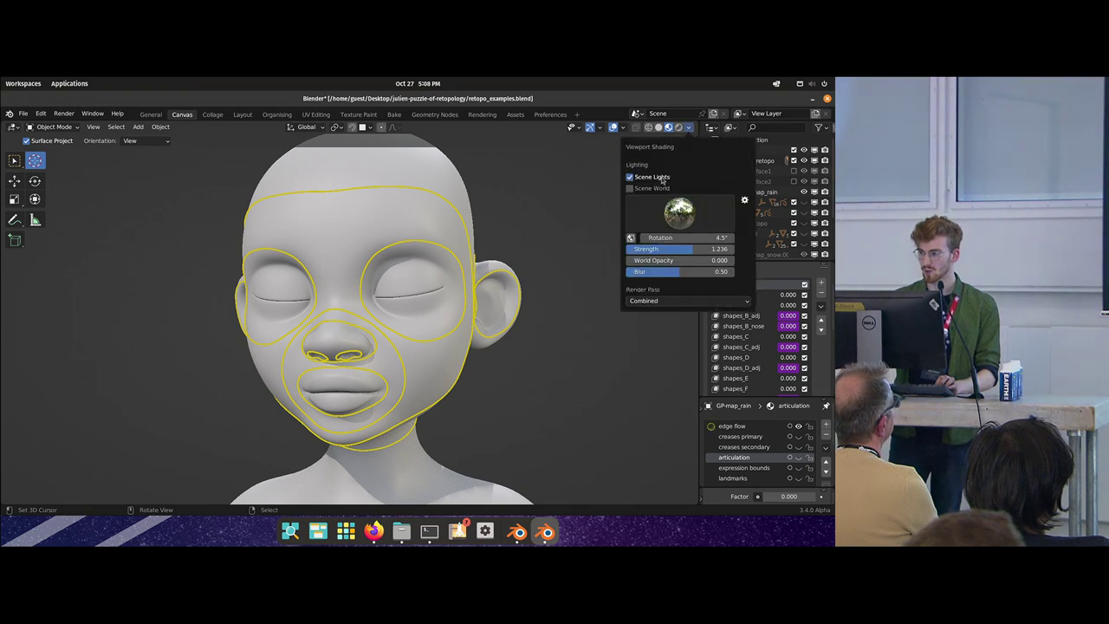
pyautogui.click(663, 179)
# - Examine the edge flow loops around the eyes, nose, mouth, ears and jaw from the front, side and below
pyautogui.keyDown('alt'); pyautogui.moveTo(513, 374); pyautogui.dragTo(509, 371, button='middle'); pyautogui.keyUp('alt')
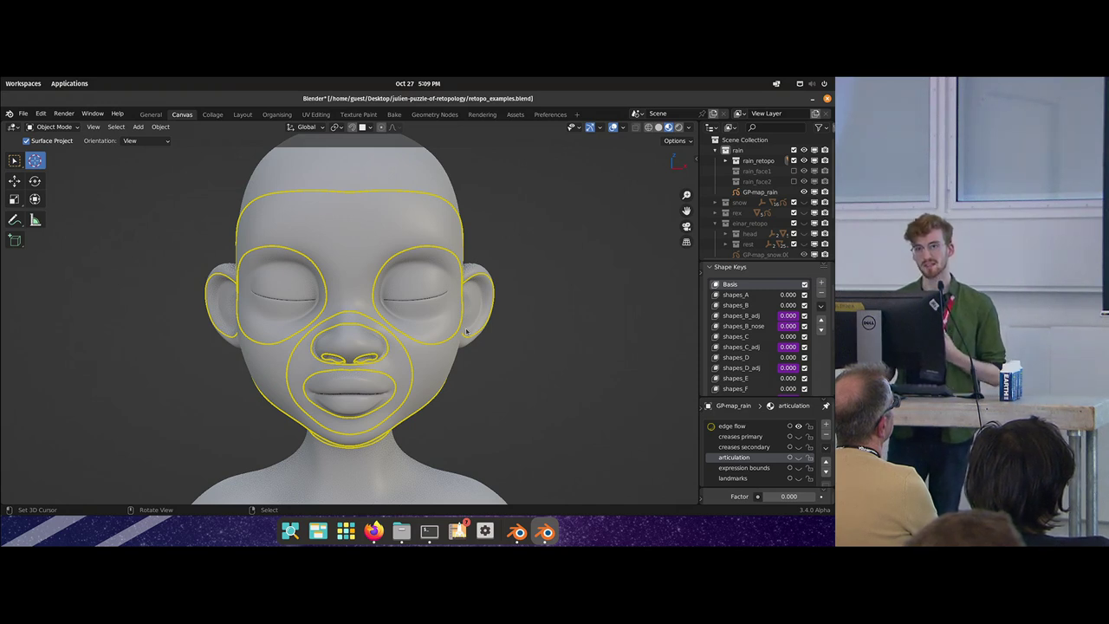
pyautogui.moveTo(468, 353); pyautogui.dragTo(448, 335, button='middle')
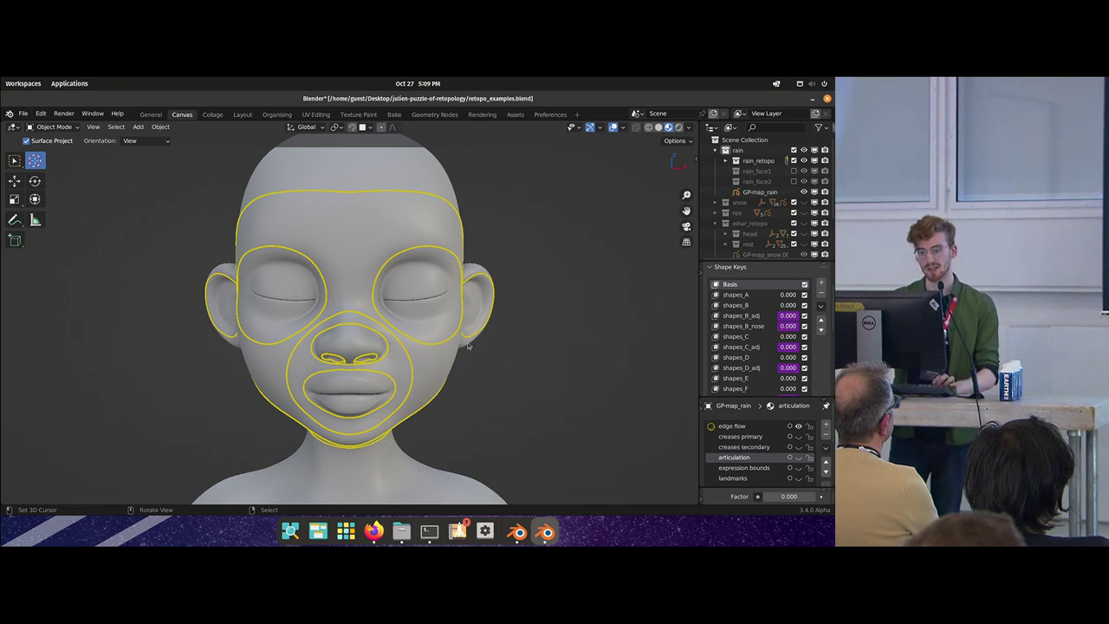
pyautogui.moveTo(478, 347); pyautogui.dragTo(464, 326, button='middle')
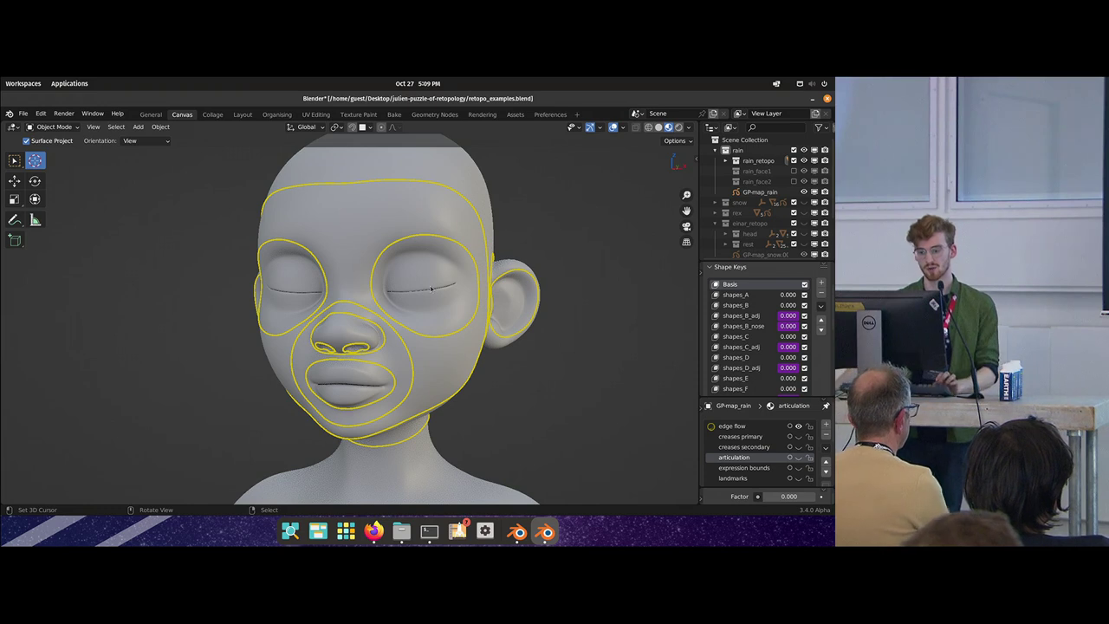
pyautogui.moveTo(466, 325); pyautogui.dragTo(416, 342, button='middle')
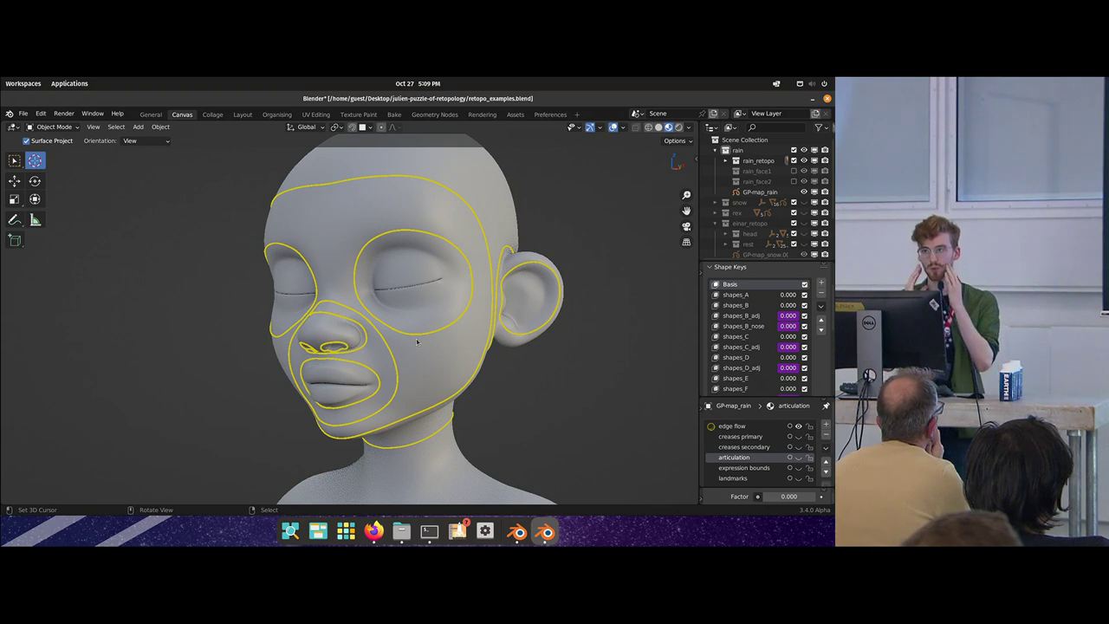
pyautogui.moveTo(378, 379); pyautogui.dragTo(423, 337, button='middle')
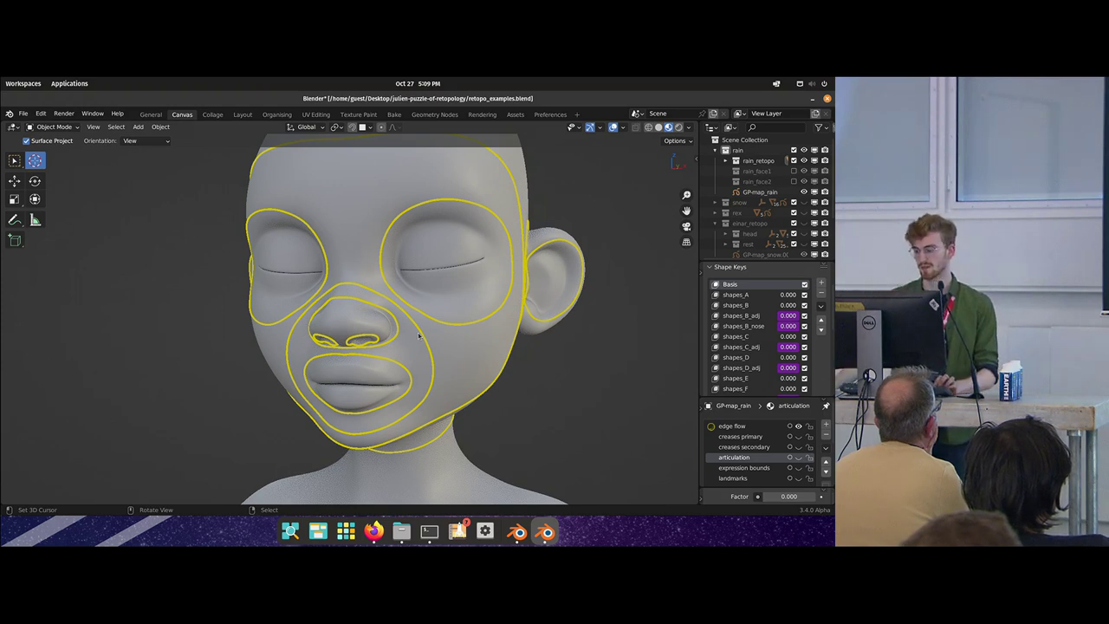
pyautogui.moveTo(483, 350); pyautogui.dragTo(386, 364, button='middle')
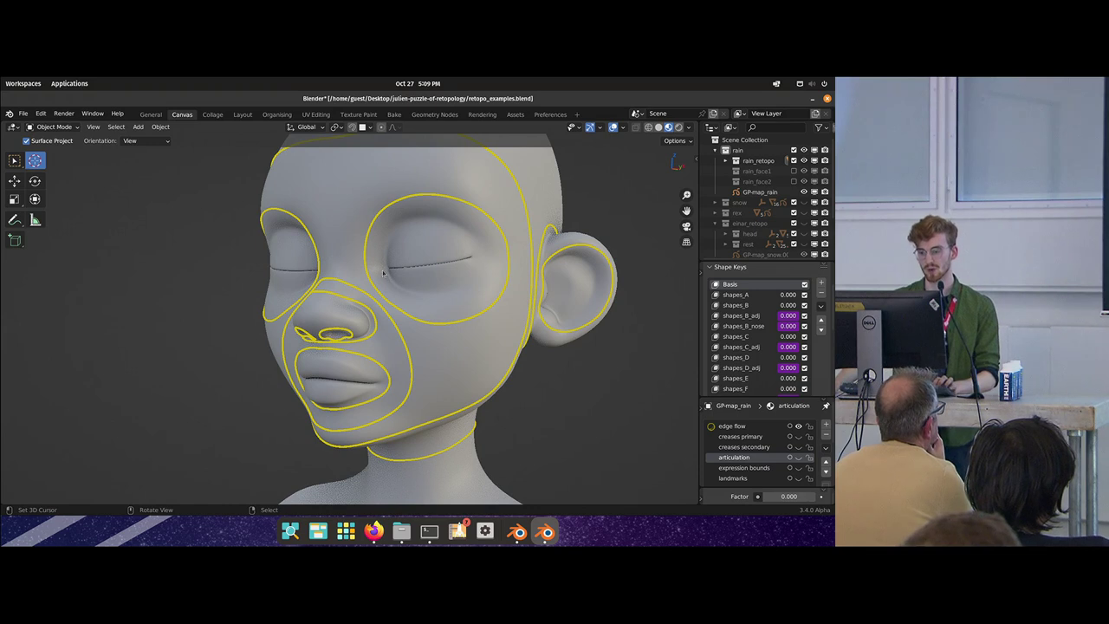
pyautogui.moveTo(322, 330); pyautogui.dragTo(341, 298, button='middle')
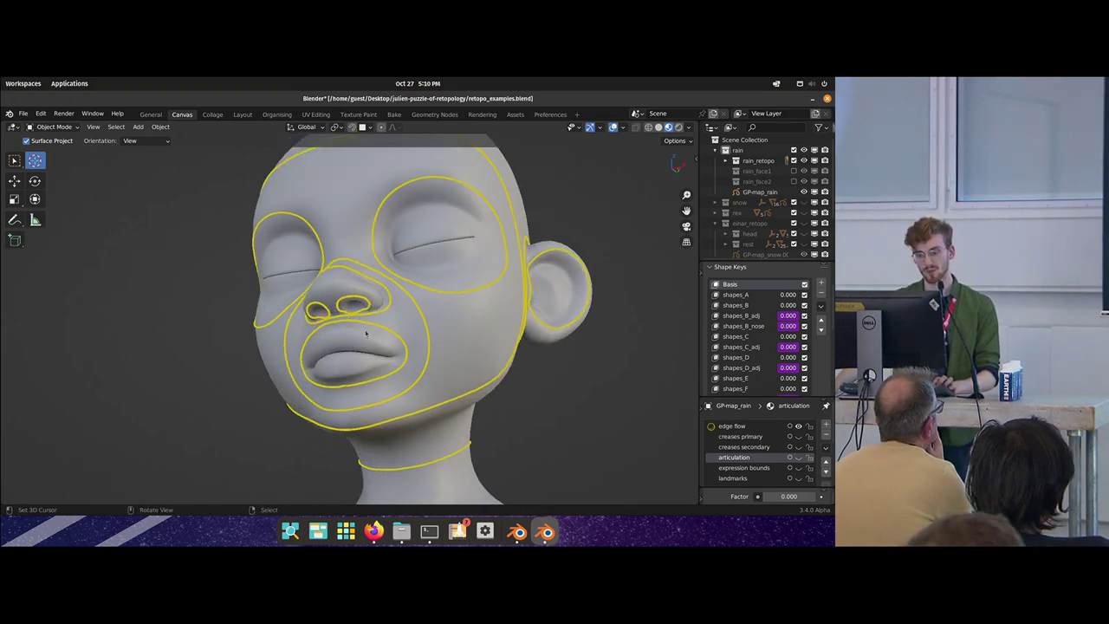
pyautogui.moveTo(386, 317); pyautogui.dragTo(334, 280, button='middle')
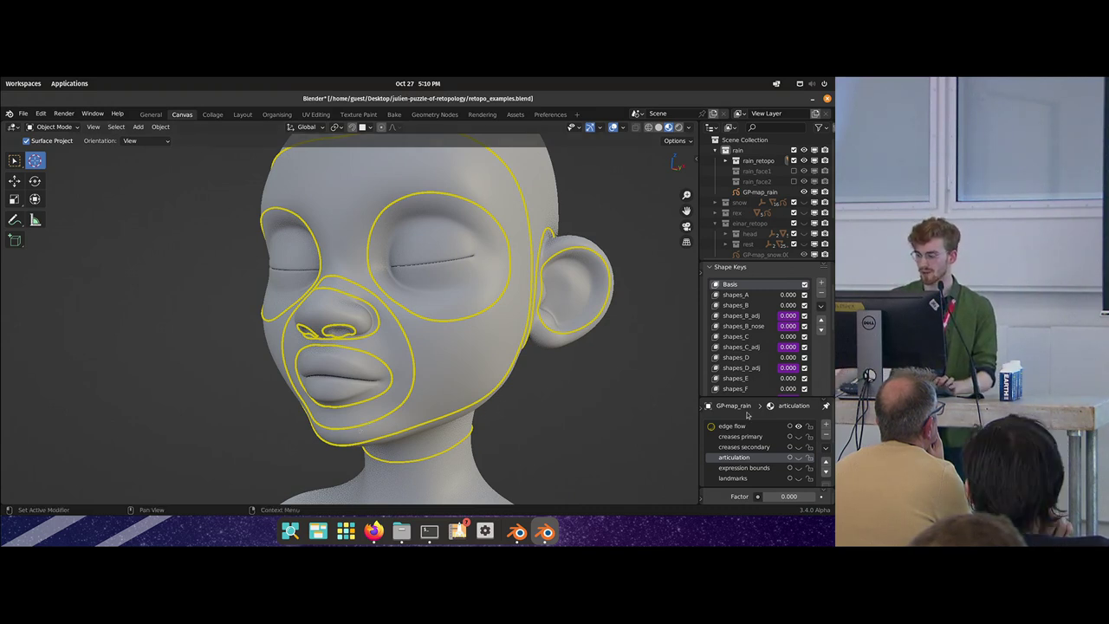
# - Hide the edge flow strokes, show the creases primary strokes and inspect them on the eyes, nose and mouth
pyautogui.click(798, 427)
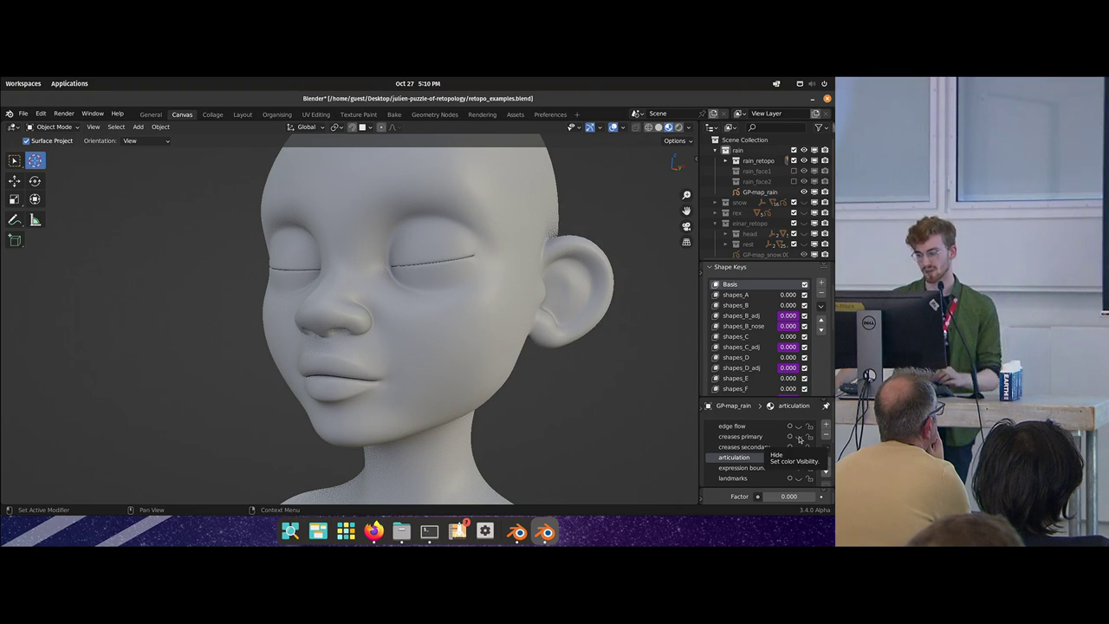
pyautogui.click(797, 437)
pyautogui.moveTo(554, 385)
pyautogui.mouseDown(button='middle')
pyautogui.moveTo(424, 342)
pyautogui.moveTo(457, 351)
pyautogui.moveTo(399, 282)
pyautogui.mouseUp(button='middle')
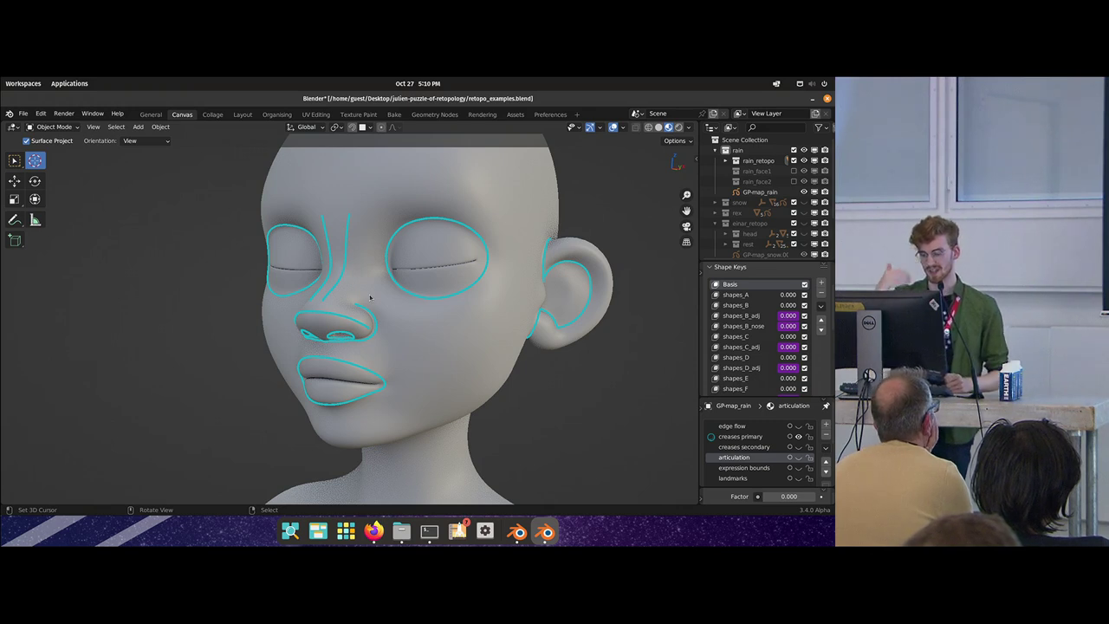
pyautogui.moveTo(370, 297); pyautogui.dragTo(425, 352, button='middle')
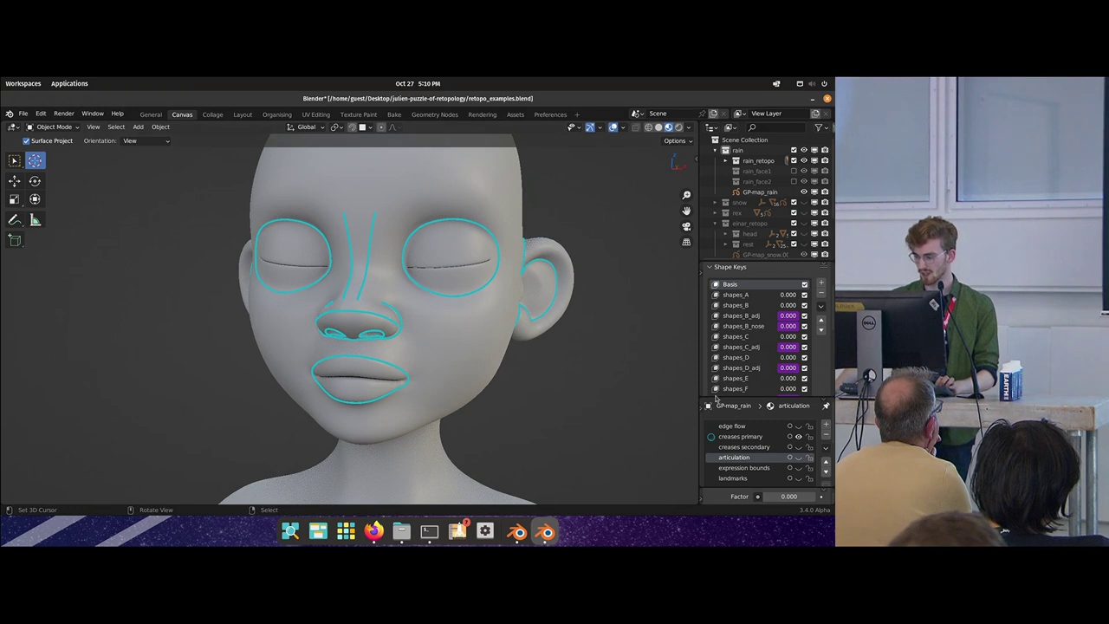
# - Show the creases secondary strokes together with the primary ones and examine both sets across the face
pyautogui.click(798, 446)
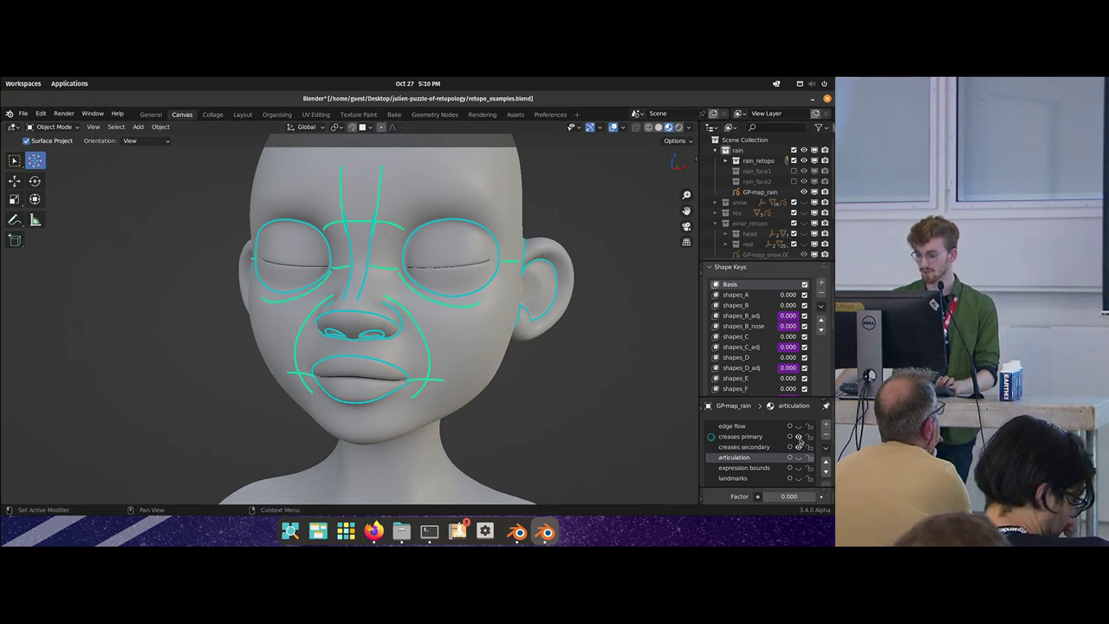
pyautogui.moveTo(433, 368); pyautogui.dragTo(464, 378, button='middle')
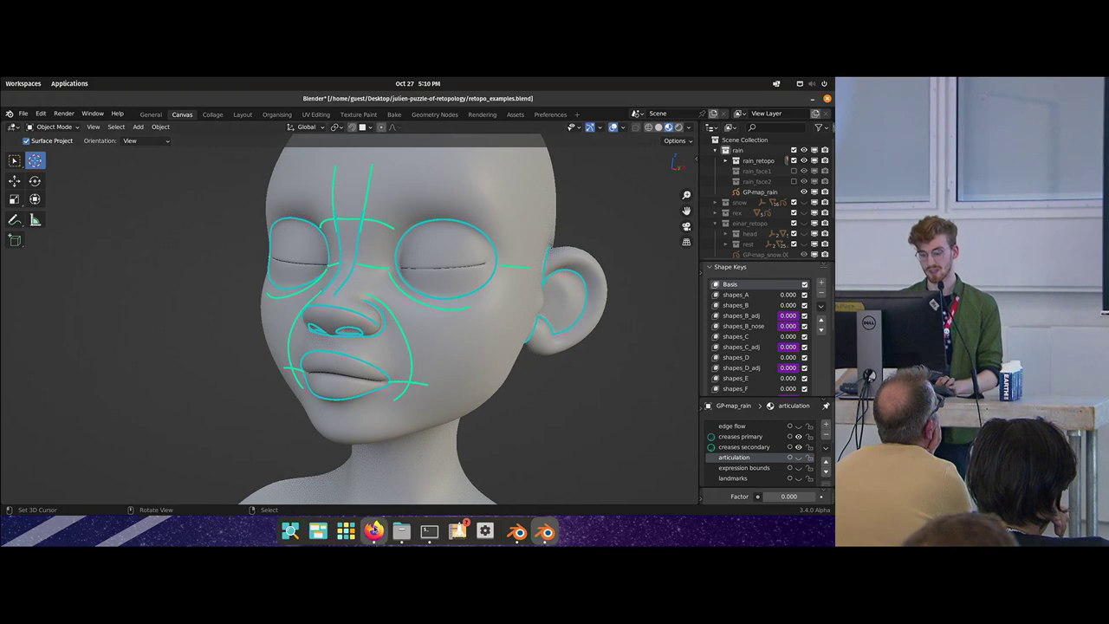
pyautogui.click(374, 530)
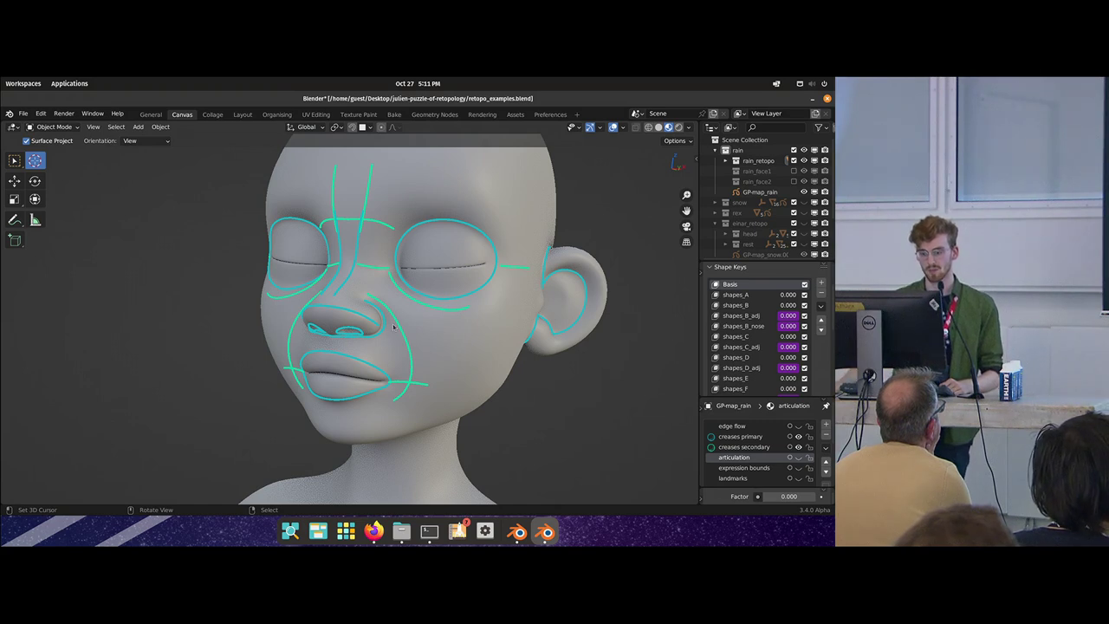
pyautogui.moveTo(408, 382); pyautogui.dragTo(412, 344, button='middle')
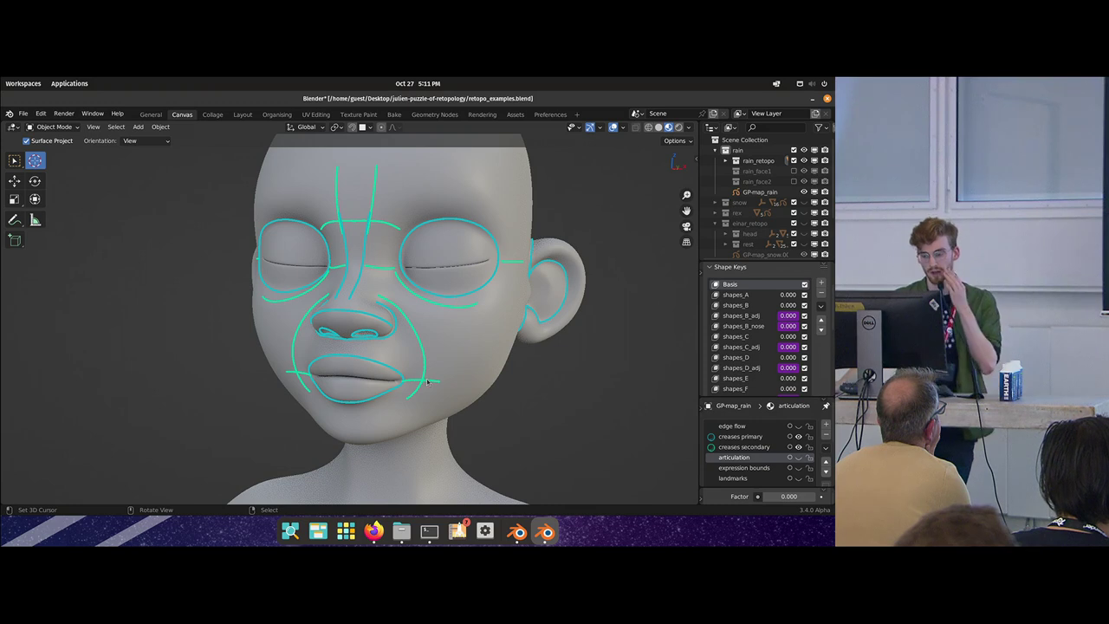
pyautogui.moveTo(397, 271); pyautogui.dragTo(395, 299, button='middle')
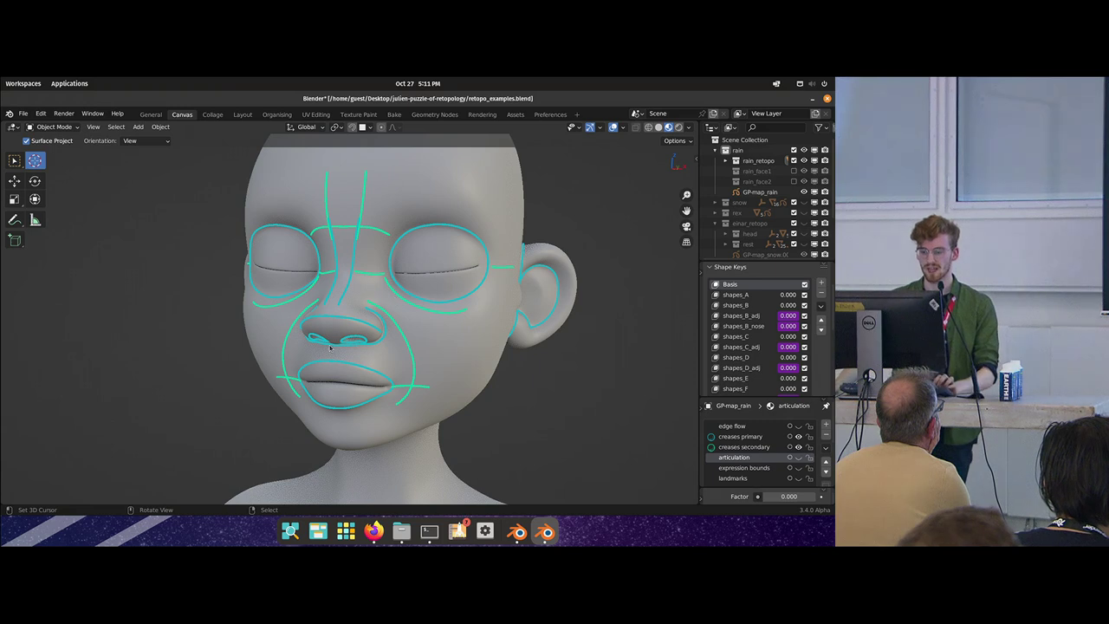
pyautogui.moveTo(389, 361); pyautogui.dragTo(342, 299, button='middle')
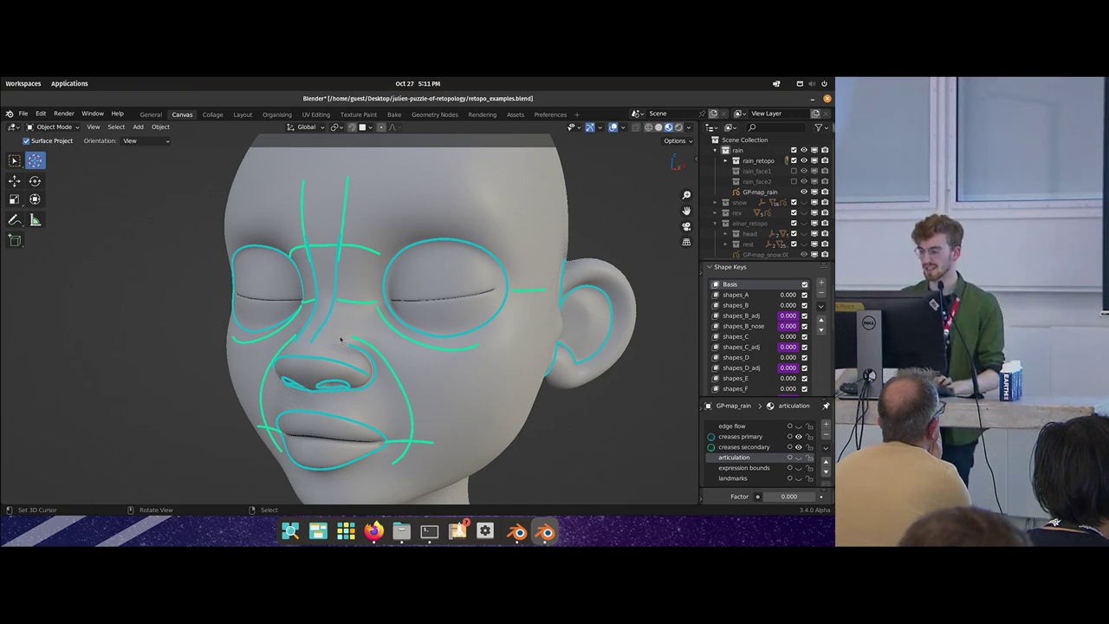
# - Hide both creases stroke sets and show the articulation strokes, viewing the brows, eyelids and lips from the front
pyautogui.click(798, 436)
pyautogui.click(798, 446)
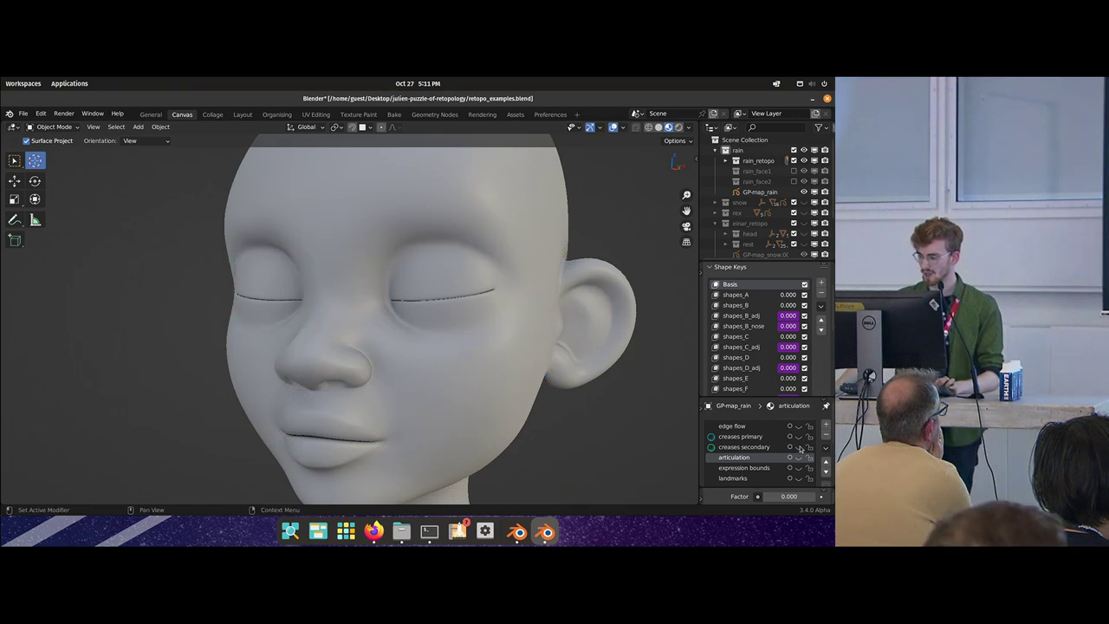
pyautogui.click(798, 456)
pyautogui.moveTo(463, 372); pyautogui.dragTo(455, 342, button='middle')
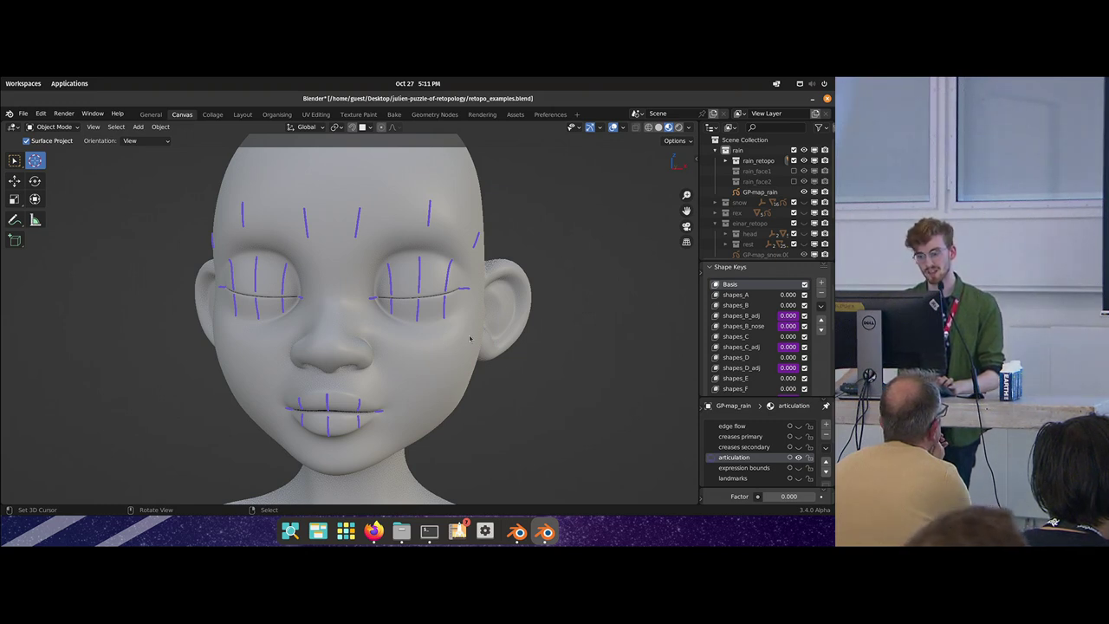
pyautogui.moveTo(469, 338); pyautogui.dragTo(461, 327, button='middle')
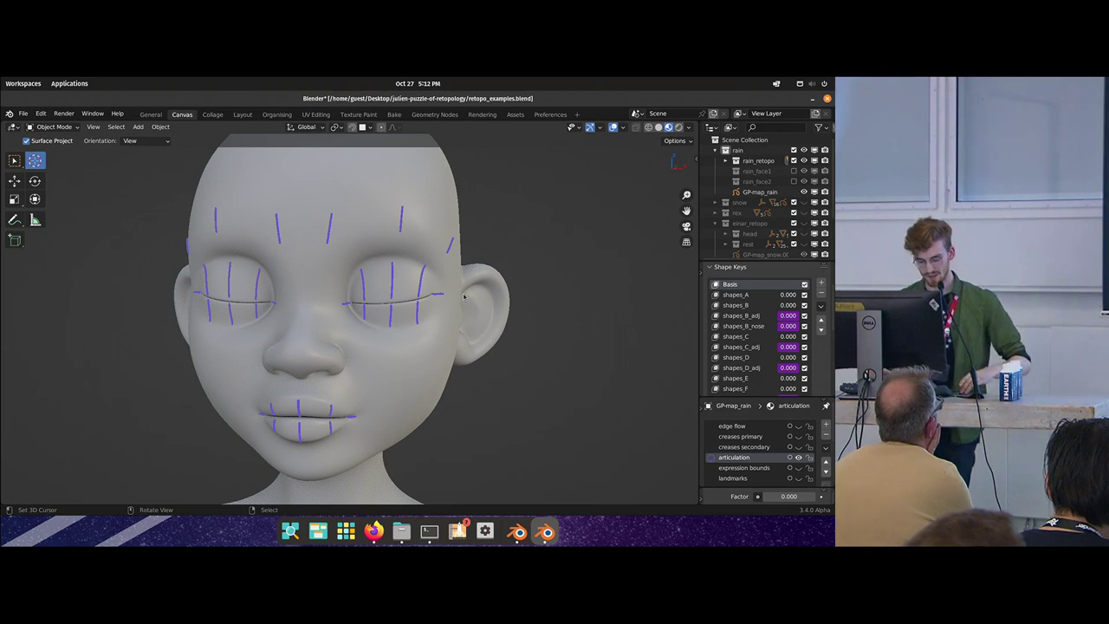
pyautogui.moveTo(381, 268); pyautogui.dragTo(346, 265, button='middle')
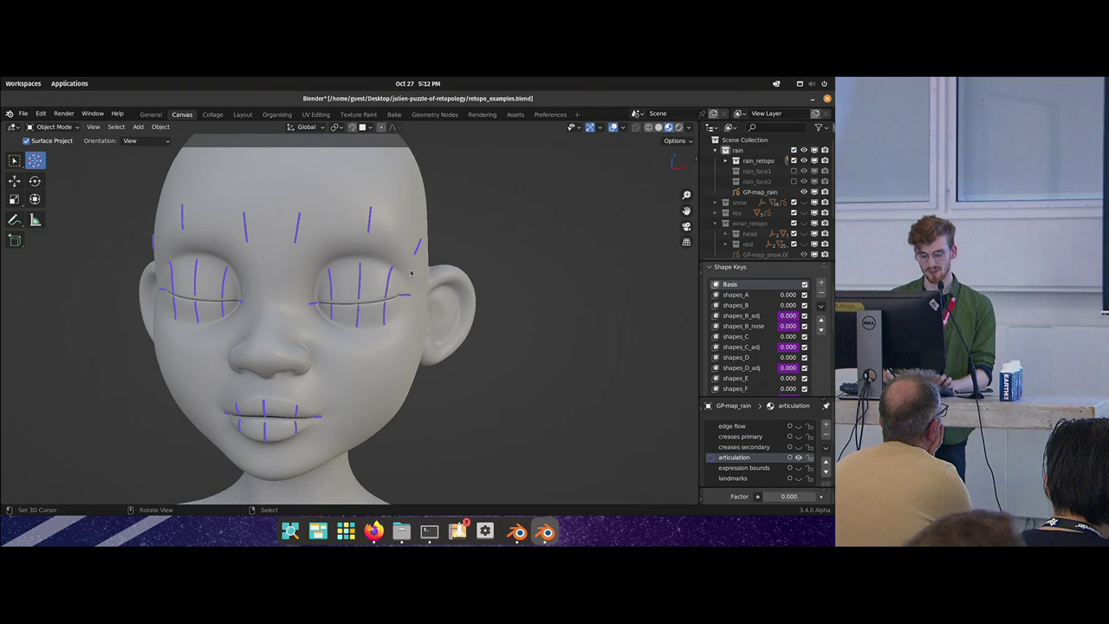
# - Use the Annotate tool to draw a small box on each of the three articulation lines of the character's left brow
pyautogui.press('d')
pyautogui.keyDown('shift'); pyautogui.moveTo(461, 281); pyautogui.dragTo(365, 291, button='middle'); pyautogui.keyUp('shift')
pyautogui.keyDown('shift'); pyautogui.moveTo(427, 263); pyautogui.dragTo(396, 285, button='middle'); pyautogui.keyUp('shift')
pyautogui.moveTo(212, 253)
pyautogui.keyDown('shift'); pyautogui.mouseDown(button='middle')
pyautogui.moveTo(322, 267)
pyautogui.moveTo(290, 253)
pyautogui.moveTo(303, 252)
pyautogui.mouseUp(button='middle'); pyautogui.keyUp('shift')
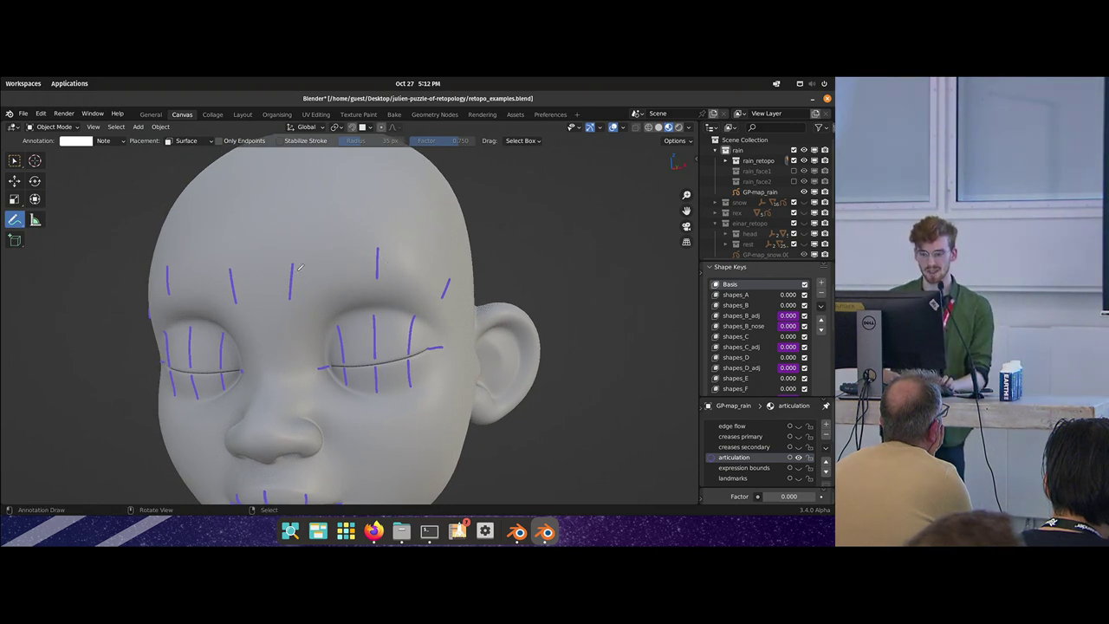
pyautogui.moveTo(375, 260); pyautogui.dragTo(378, 260)
pyautogui.moveTo(447, 284)
pyautogui.mouseDown()
pyautogui.moveTo(452, 297)
pyautogui.moveTo(446, 286)
pyautogui.mouseUp()
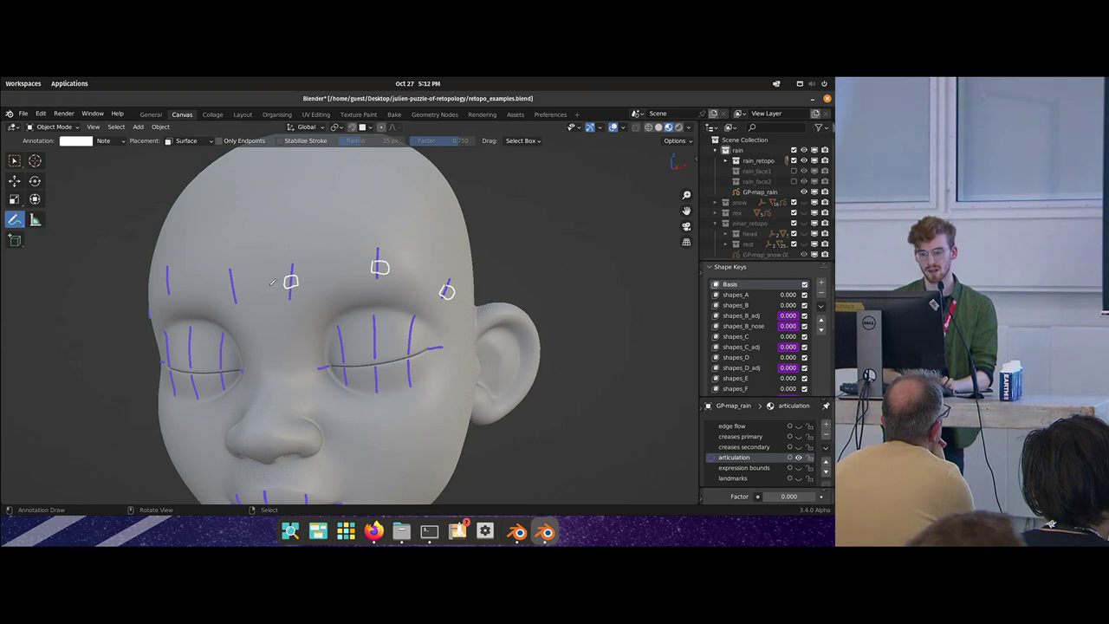
# - Annotate handles on both sides of the three brow boxes and sketch an arched curve running through them
pyautogui.moveTo(274, 283)
pyautogui.mouseDown()
pyautogui.moveTo(302, 273)
pyautogui.moveTo(269, 291)
pyautogui.moveTo(319, 273)
pyautogui.moveTo(408, 267)
pyautogui.mouseUp()
pyautogui.moveTo(459, 292)
pyautogui.mouseDown()
pyautogui.moveTo(432, 277)
pyautogui.moveTo(470, 300)
pyautogui.mouseUp()
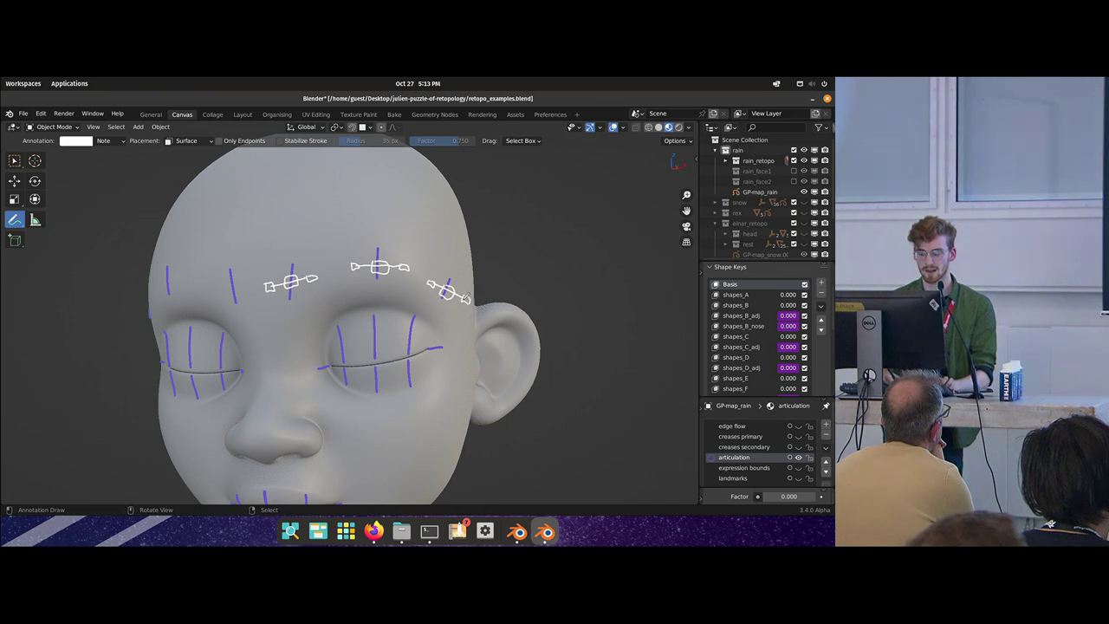
pyautogui.moveTo(298, 273)
pyautogui.mouseDown()
pyautogui.moveTo(352, 214)
pyautogui.moveTo(469, 300)
pyautogui.mouseUp()
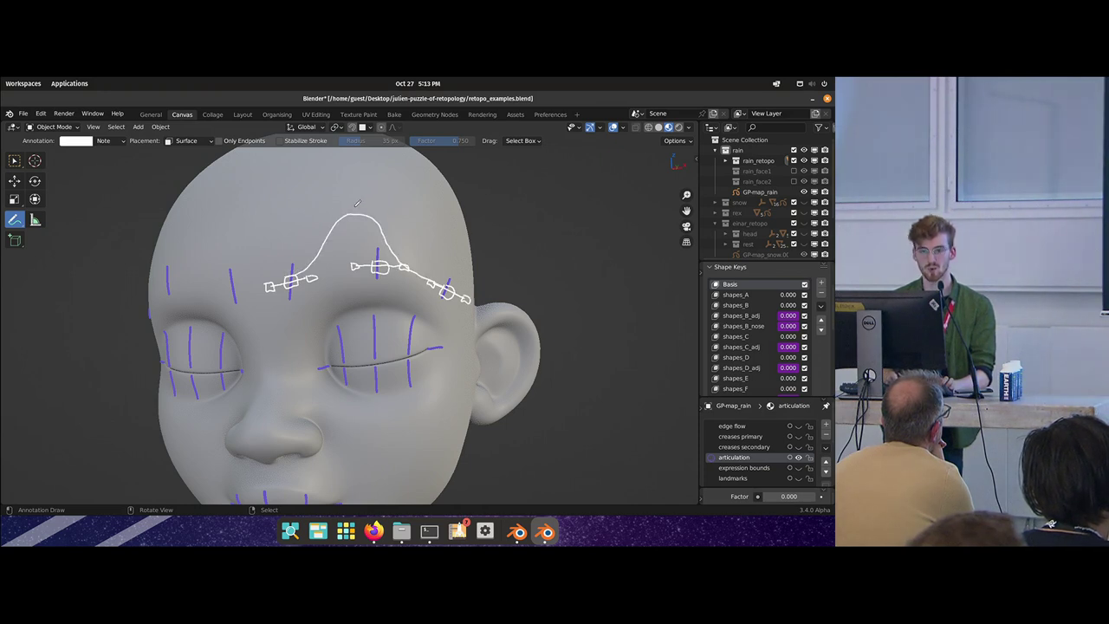
# - Erase the box, handle and curve annotations, and draw short lines on both sides of each of the three brow articulation lines
pyautogui.moveTo(269, 284)
pyautogui.keyDown('ctrl'); pyautogui.mouseDown()
pyautogui.moveTo(344, 223)
pyautogui.moveTo(384, 239)
pyautogui.moveTo(382, 273)
pyautogui.moveTo(468, 299)
pyautogui.mouseUp(); pyautogui.keyUp('ctrl')
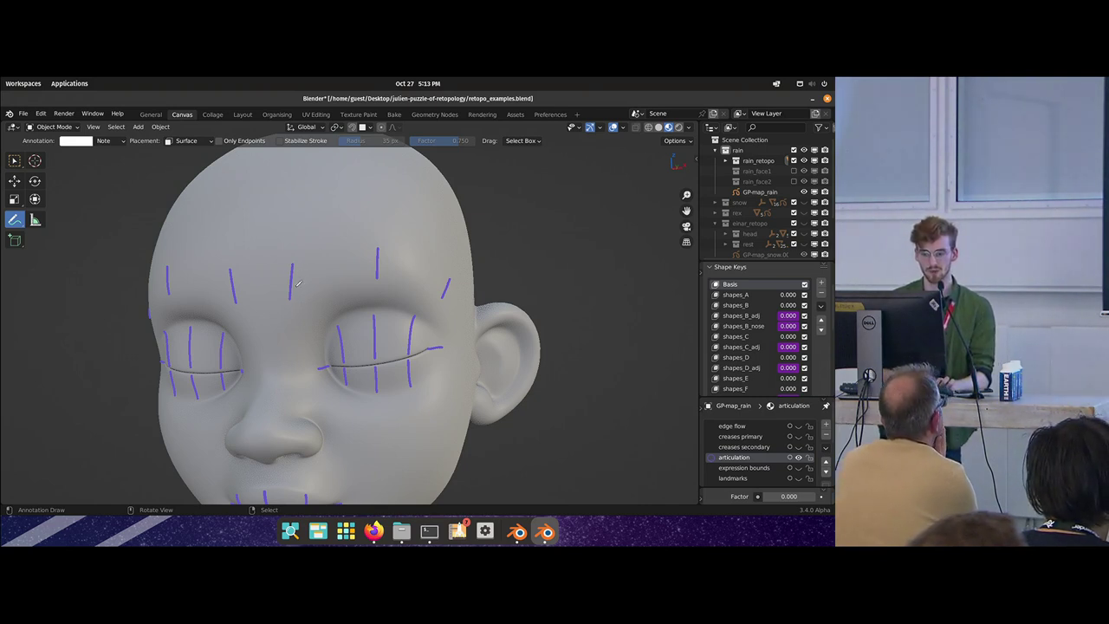
pyautogui.moveTo(305, 264)
pyautogui.mouseDown()
pyautogui.moveTo(305, 294)
pyautogui.moveTo(274, 295)
pyautogui.mouseUp()
pyautogui.moveTo(358, 254)
pyautogui.mouseDown()
pyautogui.moveTo(359, 276)
pyautogui.moveTo(393, 273)
pyautogui.mouseUp()
pyautogui.moveTo(464, 292); pyautogui.dragTo(458, 307)
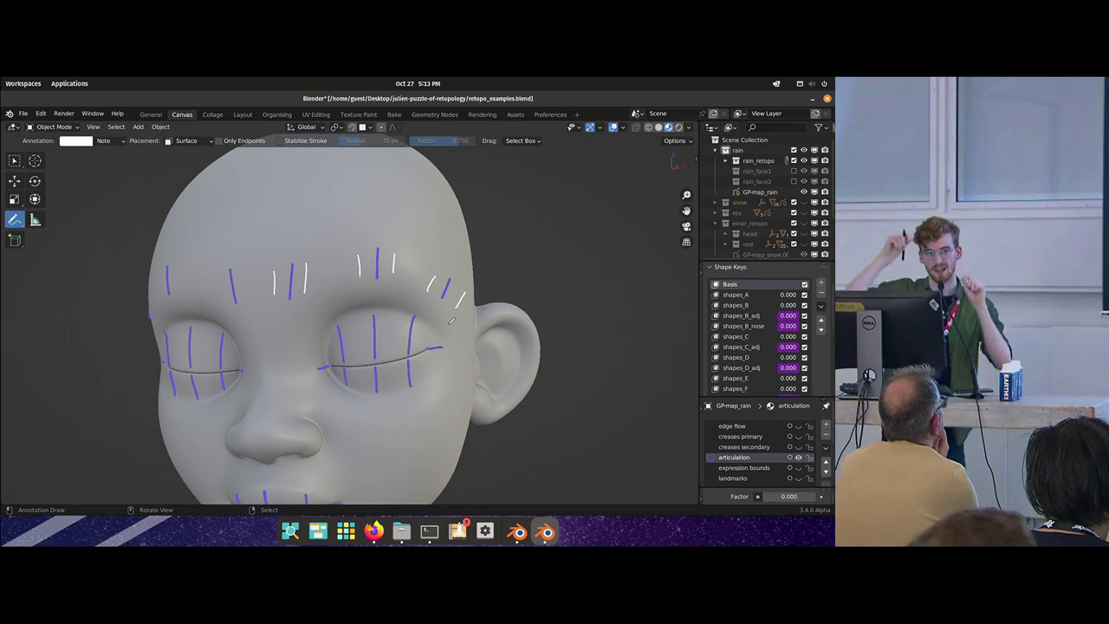
# - Erase the white lines beside the brow articulation lines and annotate short lines at the outer and inner corners of the character's left eye
pyautogui.moveTo(269, 273)
pyautogui.keyDown('ctrl'); pyautogui.mouseDown()
pyautogui.moveTo(358, 251)
pyautogui.moveTo(441, 285)
pyautogui.mouseUp(); pyautogui.keyUp('ctrl')
pyautogui.moveTo(441, 285); pyautogui.dragTo(465, 293, button='right')
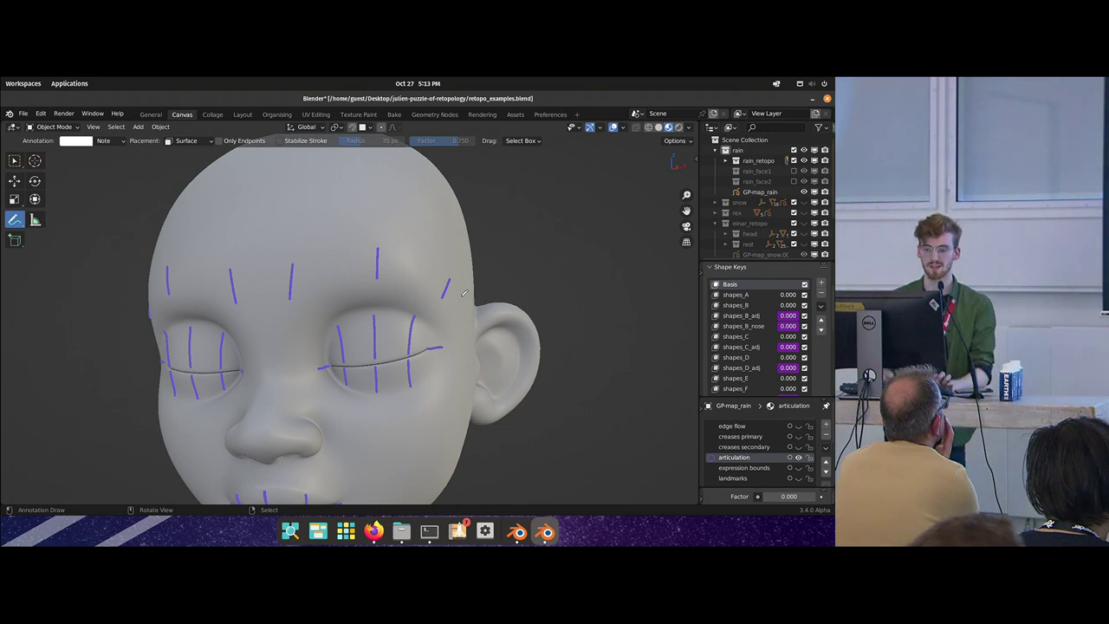
pyautogui.moveTo(305, 318)
pyautogui.mouseDown(button='middle')
pyautogui.moveTo(319, 319)
pyautogui.moveTo(321, 264)
pyautogui.moveTo(309, 293)
pyautogui.mouseUp(button='middle')
pyautogui.scroll(2, 321, 263)
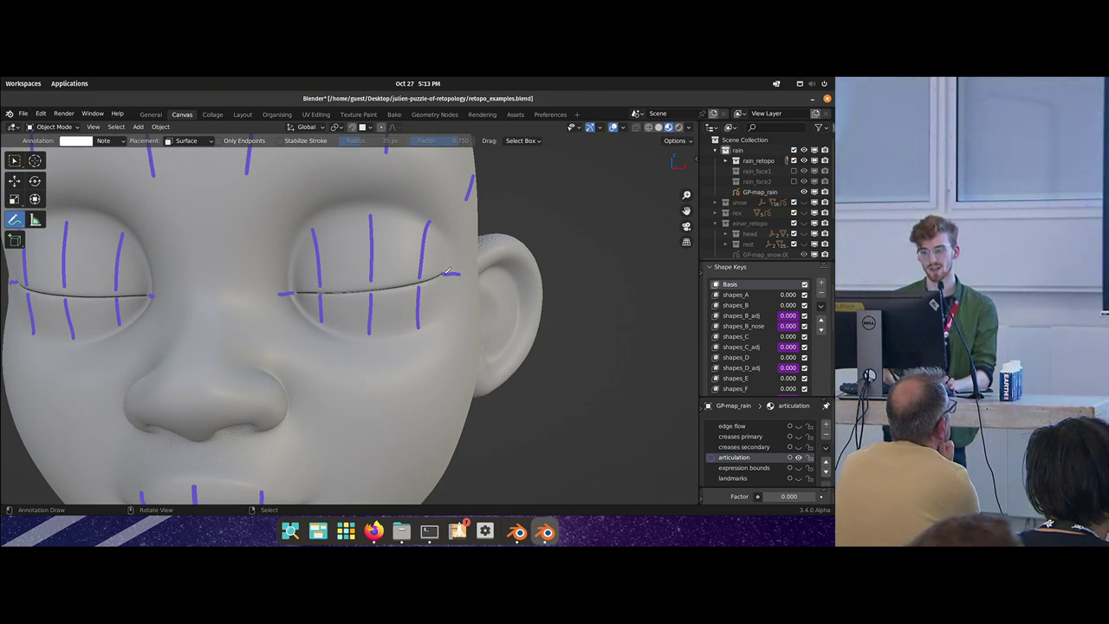
pyautogui.moveTo(460, 272); pyautogui.dragTo(467, 271)
pyautogui.moveTo(273, 295); pyautogui.dragTo(312, 291)
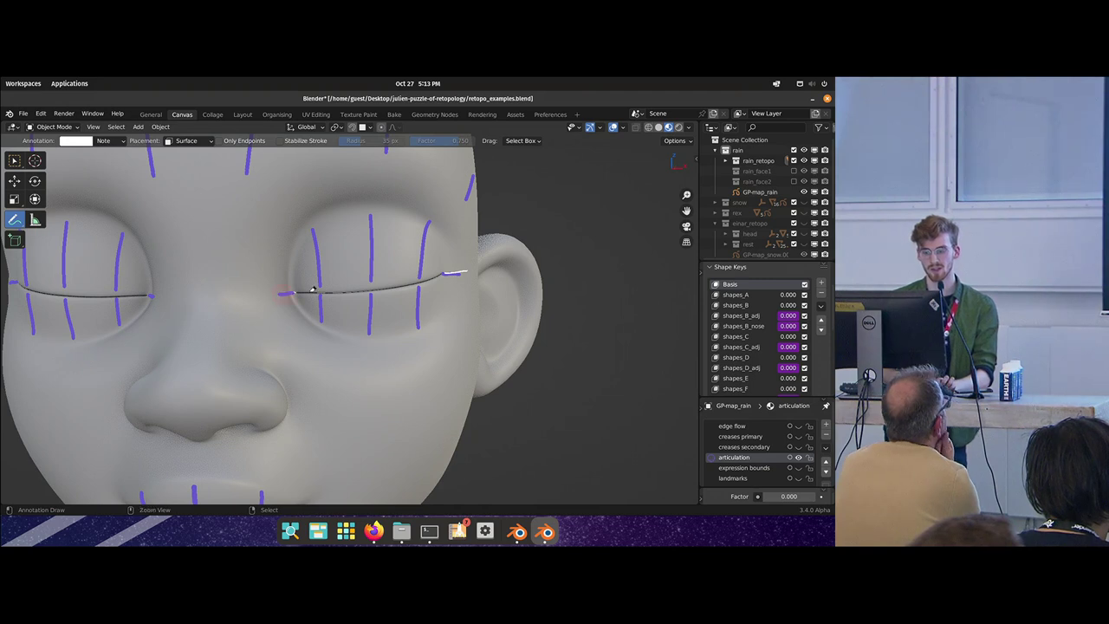
# - Erase the eye-corner annotations and view the articulation strokes on the brows, eyelids and lips from several angles
pyautogui.keyDown('ctrl'); pyautogui.moveTo(447, 271); pyautogui.dragTo(468, 272); pyautogui.keyUp('ctrl')
pyautogui.moveTo(466, 272); pyautogui.dragTo(433, 290, button='middle')
pyautogui.scroll(-2, 440, 278)
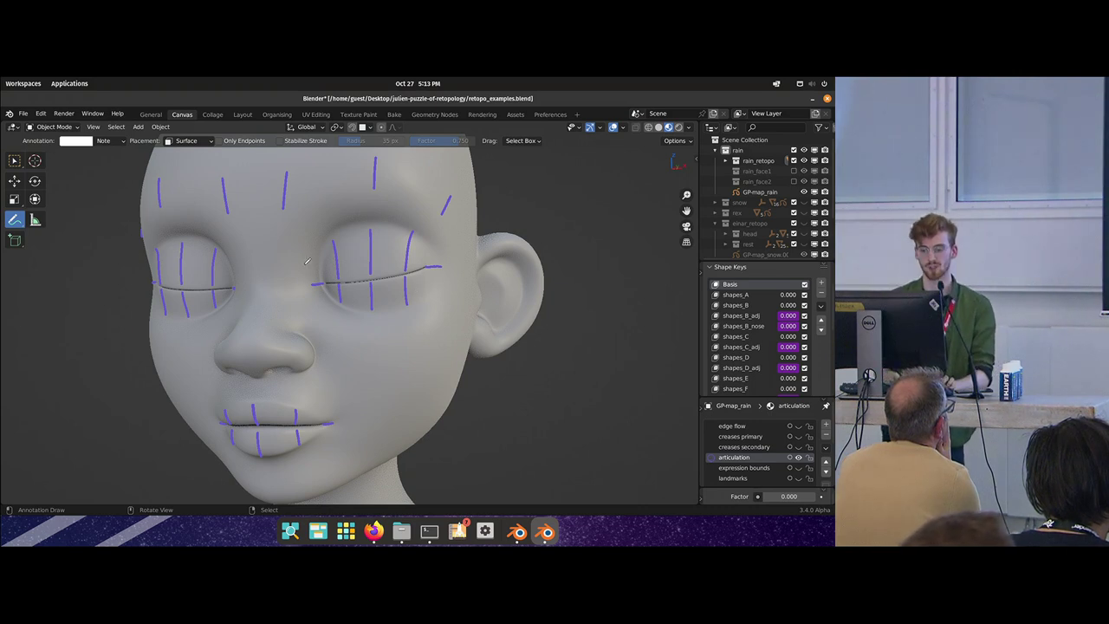
pyautogui.moveTo(416, 288); pyautogui.dragTo(330, 247, button='middle')
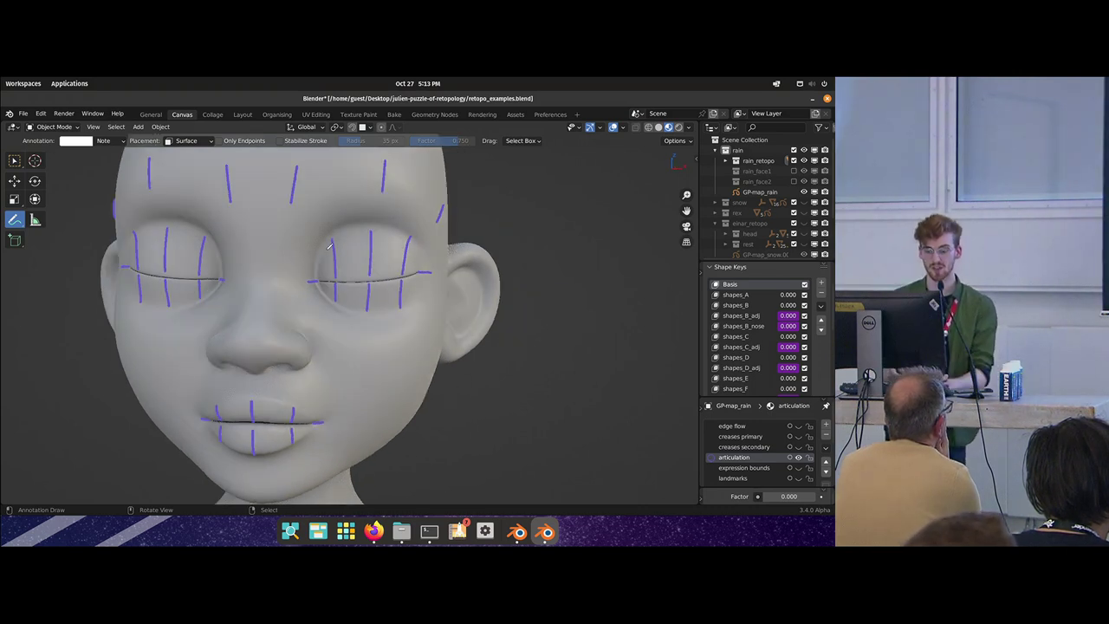
pyautogui.keyDown('shift'); pyautogui.moveTo(297, 353); pyautogui.dragTo(198, 336, button='middle'); pyautogui.keyUp('shift')
pyautogui.press('`')
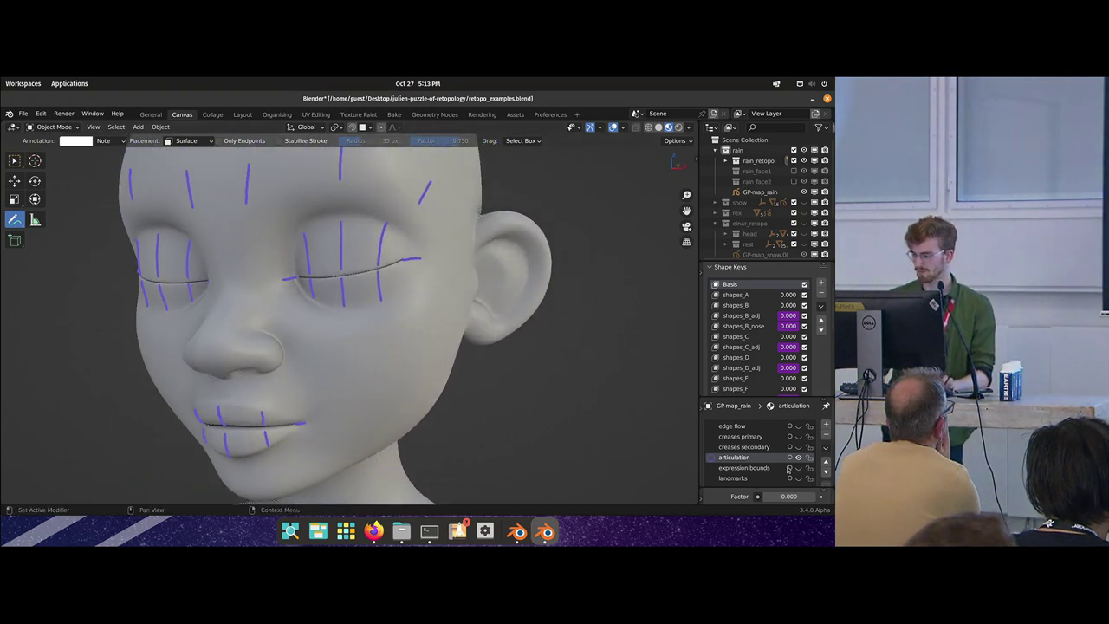
# - Hide the articulation strokes and show the expression bounds stroke around the mouth
pyautogui.click(798, 457)
pyautogui.click(797, 468)
pyautogui.moveTo(329, 320)
pyautogui.mouseDown(button='middle')
pyautogui.moveTo(412, 317)
pyautogui.moveTo(395, 354)
pyautogui.mouseUp(button='middle')
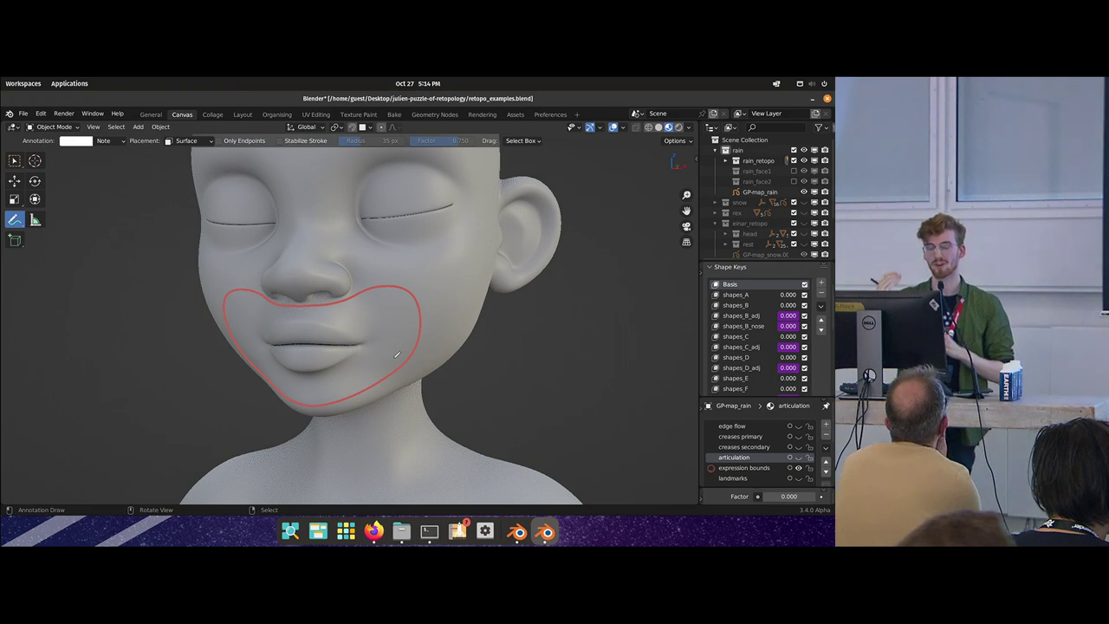
pyautogui.moveTo(410, 320); pyautogui.dragTo(391, 312, button='middle')
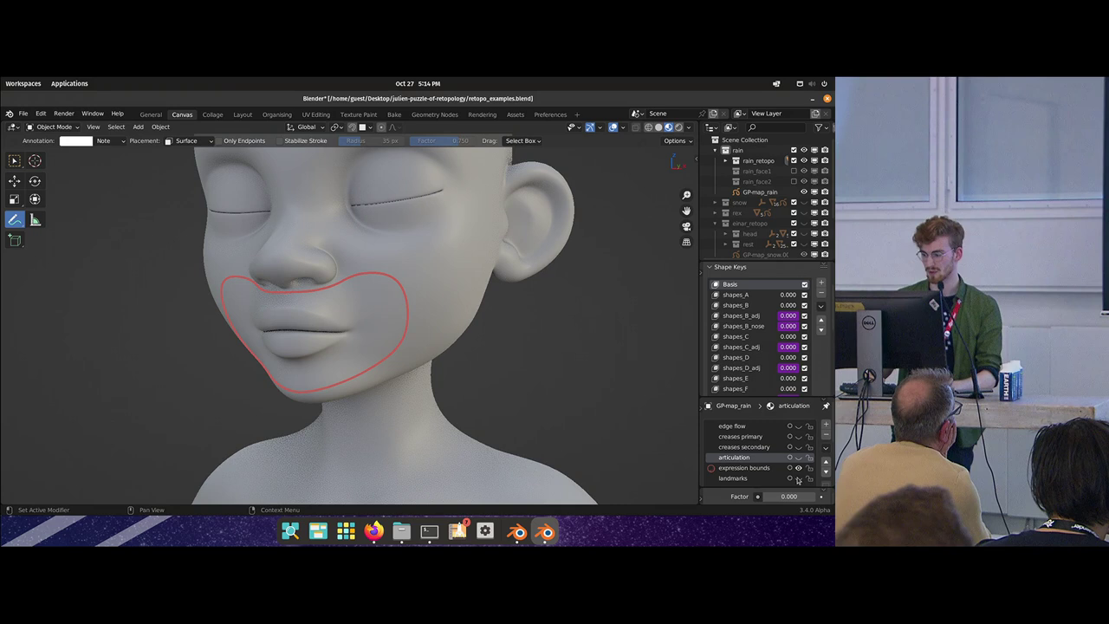
# - Hide the expression bounds stroke and show the landmarks strokes outlining the brows
pyautogui.click(796, 469)
pyautogui.click(799, 479)
pyautogui.keyDown('shift'); pyautogui.moveTo(353, 156); pyautogui.dragTo(385, 282, button='middle'); pyautogui.keyUp('shift')
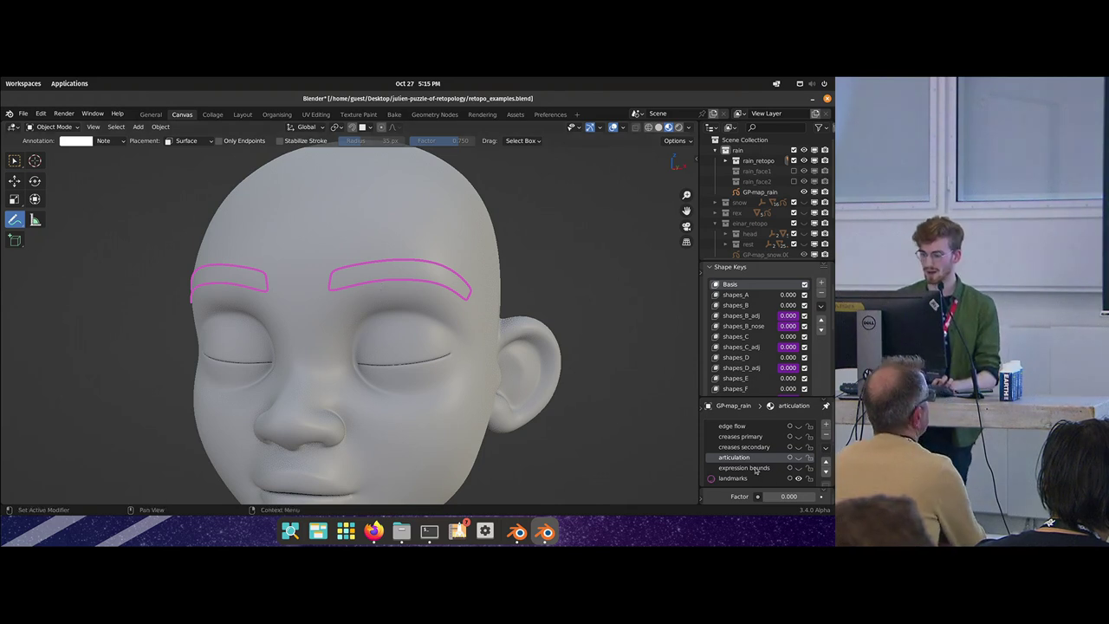
# - Show the edge flow, both creases, articulation and expression bounds strokes alongside the landmarks, and switch to the Cursor tool
pyautogui.keyDown('shift'); pyautogui.moveTo(598, 416); pyautogui.dragTo(610, 397, button='middle'); pyautogui.keyUp('shift')
pyautogui.moveTo(798, 426); pyautogui.dragTo(798, 468)
pyautogui.moveTo(423, 423)
pyautogui.keyDown('shift'); pyautogui.mouseDown(button='middle')
pyautogui.moveTo(450, 345)
pyautogui.moveTo(441, 333)
pyautogui.moveTo(439, 343)
pyautogui.mouseUp(button='middle'); pyautogui.keyUp('shift')
pyautogui.scroll(-1, 442, 333)
pyautogui.hotkey('shift', 'space')
pyautogui.press('space')
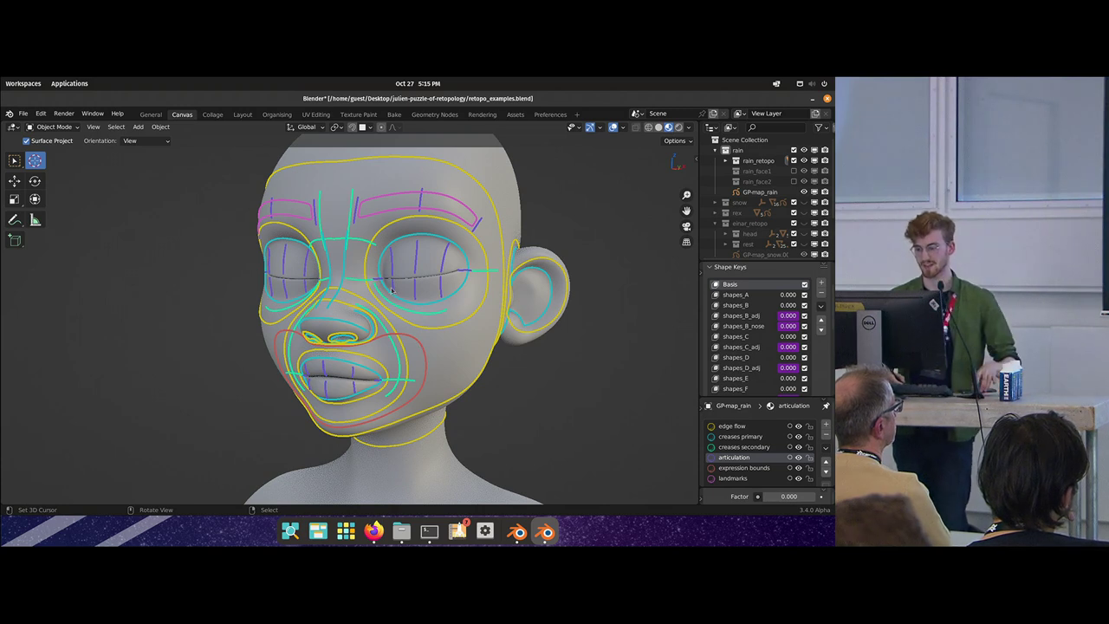
pyautogui.moveTo(395, 291); pyautogui.dragTo(471, 317, button='middle')
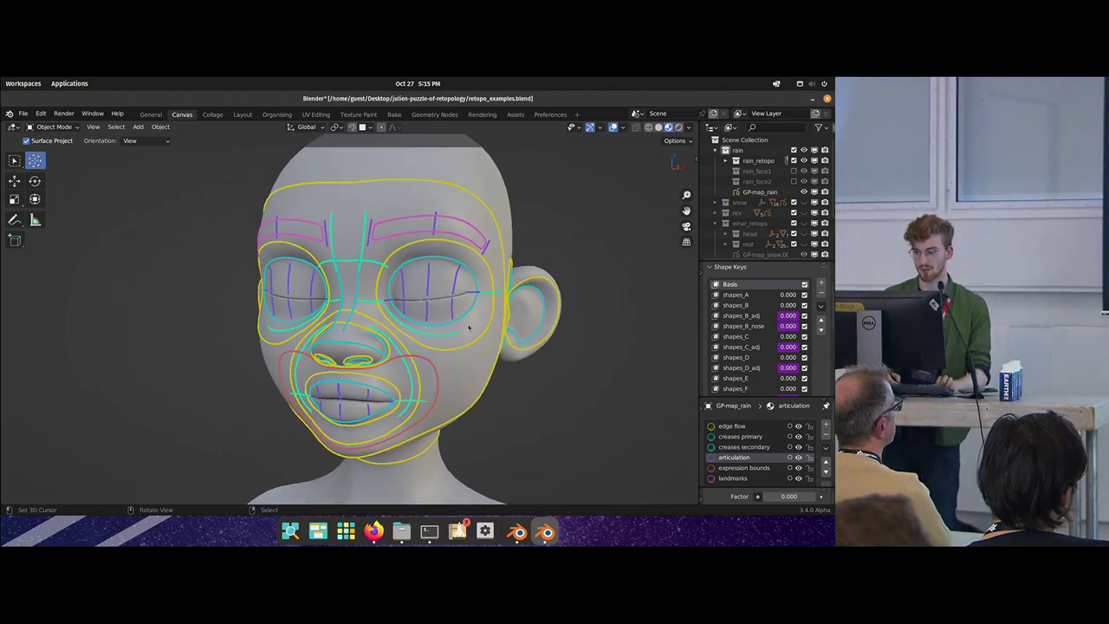
# - Turn on the wireframe overlay to show the Rain head's topology beneath the guide strokes
pyautogui.click(623, 129)
pyautogui.click(488, 366)
pyautogui.press('q')
pyautogui.click(487, 365)
pyautogui.moveTo(488, 365); pyautogui.dragTo(444, 382, button='middle')
pyautogui.scroll(1, 525, 346)
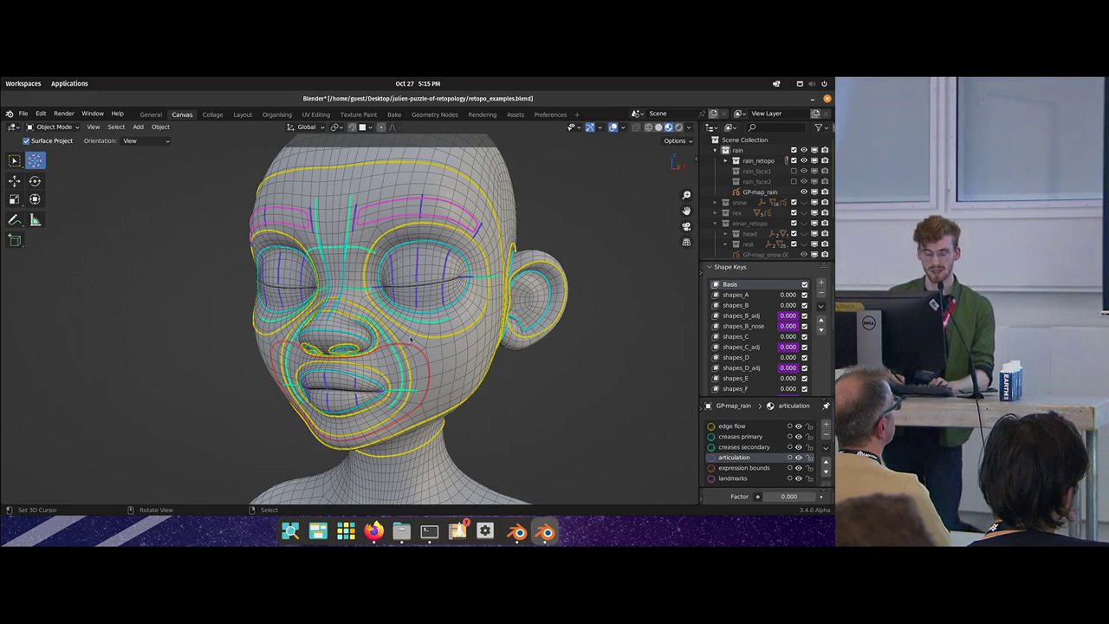
# - Show the snow collection's head to compare its guide strokes and wireframe, and return to the rain collection
pyautogui.hotkey('ctrl', 'z')
pyautogui.hotkey('ctrl', 'z')
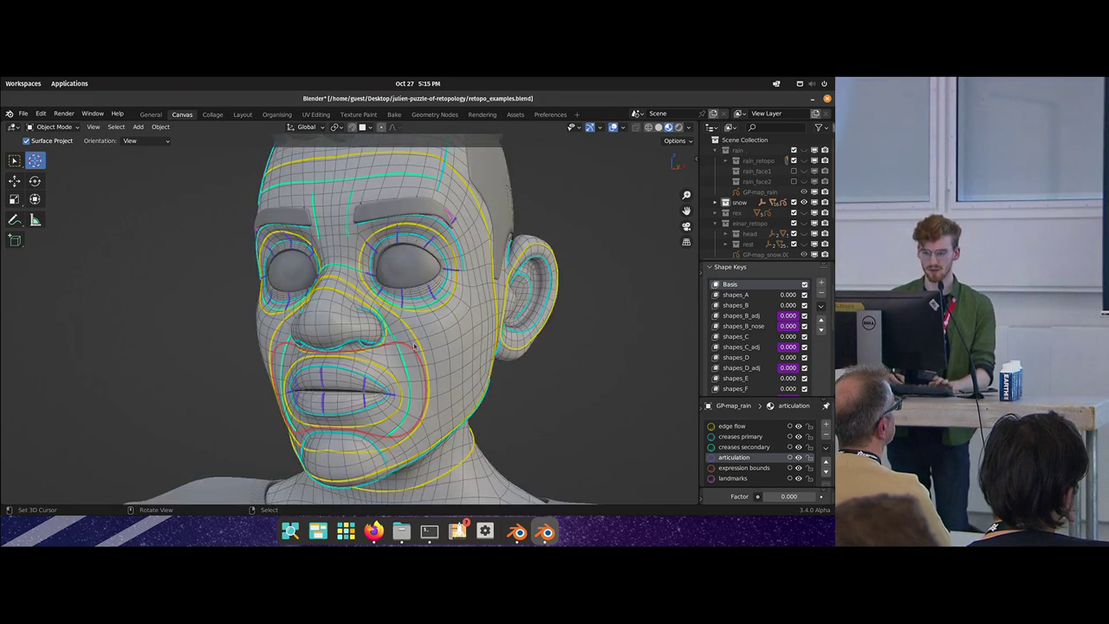
pyautogui.scroll(-2, 430, 331)
pyautogui.moveTo(409, 340); pyautogui.dragTo(434, 344, button='middle')
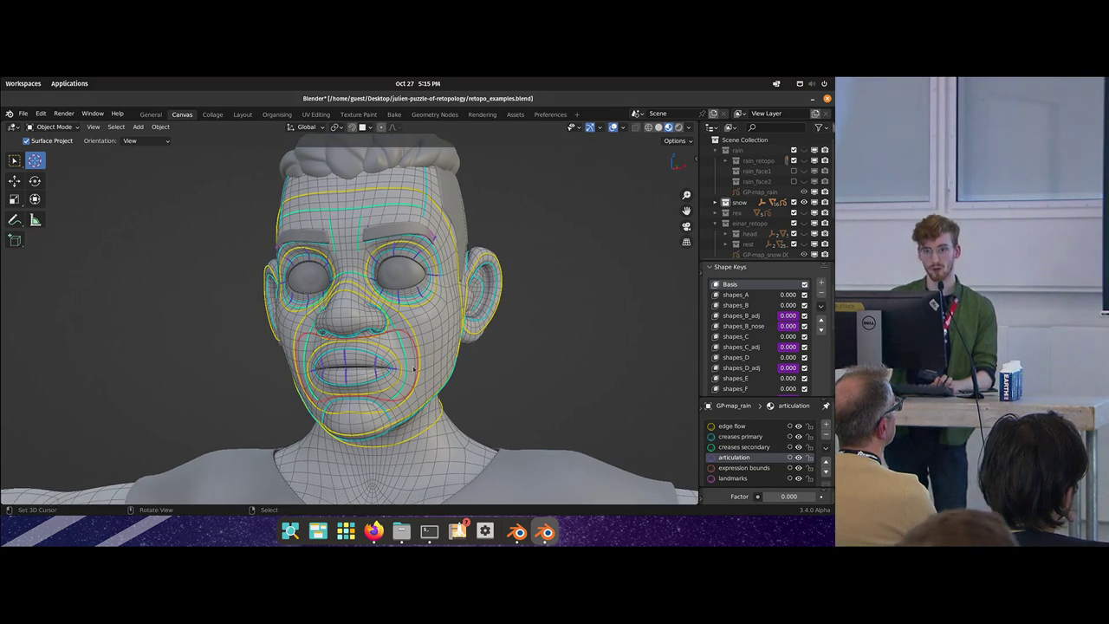
pyautogui.press('3')
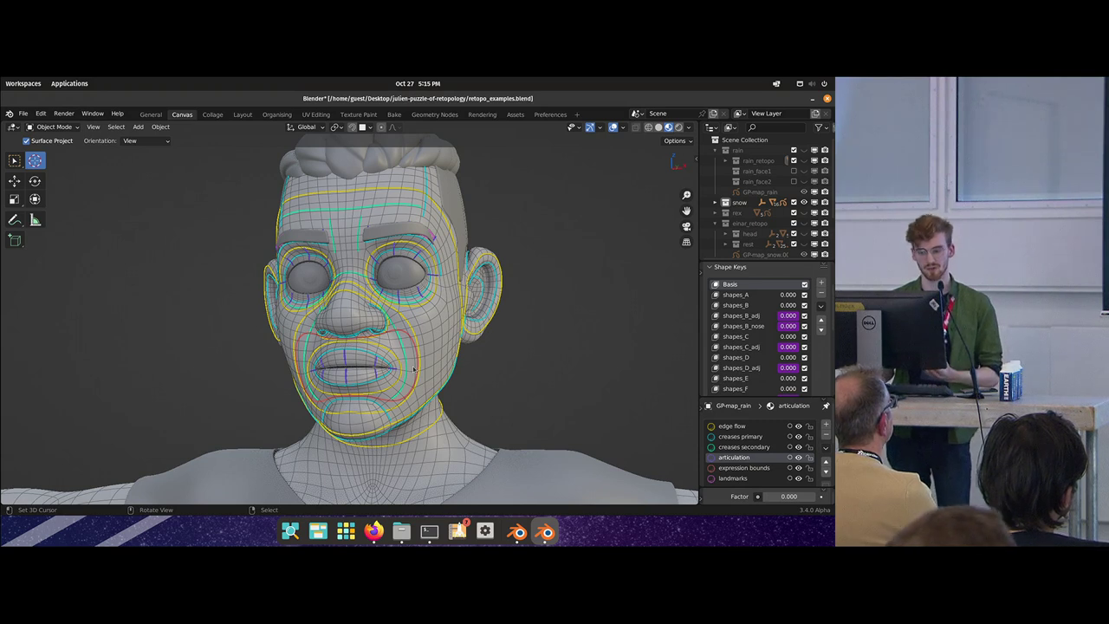
pyautogui.moveTo(464, 355); pyautogui.dragTo(485, 376, button='middle')
pyautogui.press('1')
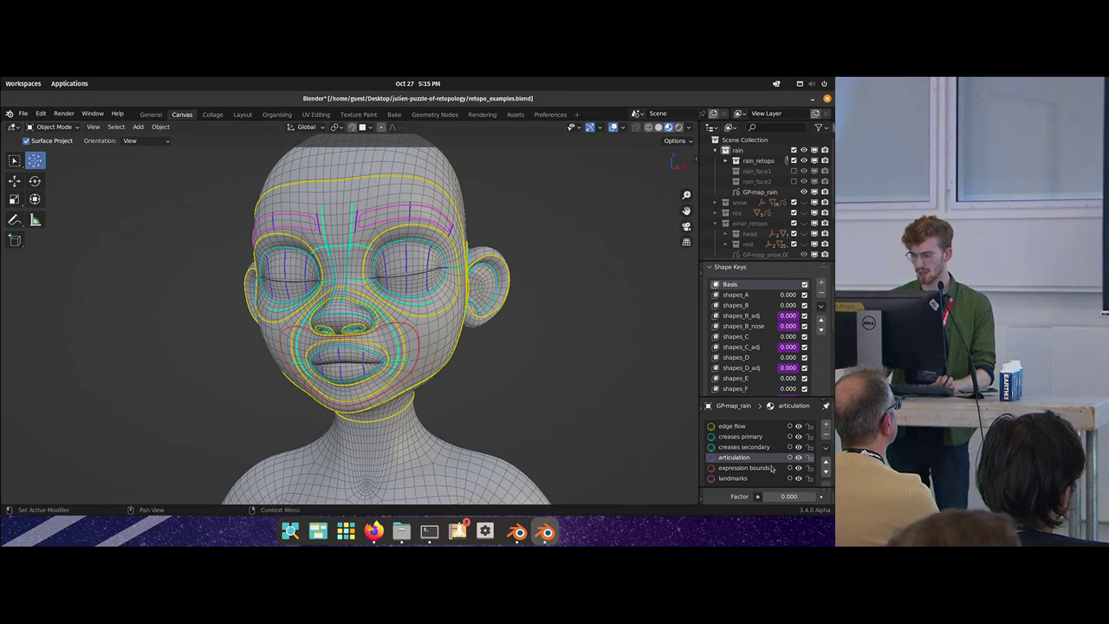
# - Hide all six guide stroke sets and set Factor to 1.000 to colour the Rain head's topology regions
pyautogui.moveTo(798, 426)
pyautogui.mouseDown()
pyautogui.moveTo(795, 496)
pyautogui.moveTo(831, 496)
pyautogui.mouseUp()
pyautogui.moveTo(383, 289); pyautogui.dragTo(364, 282, button='middle')
pyautogui.scroll(1, 364, 282)
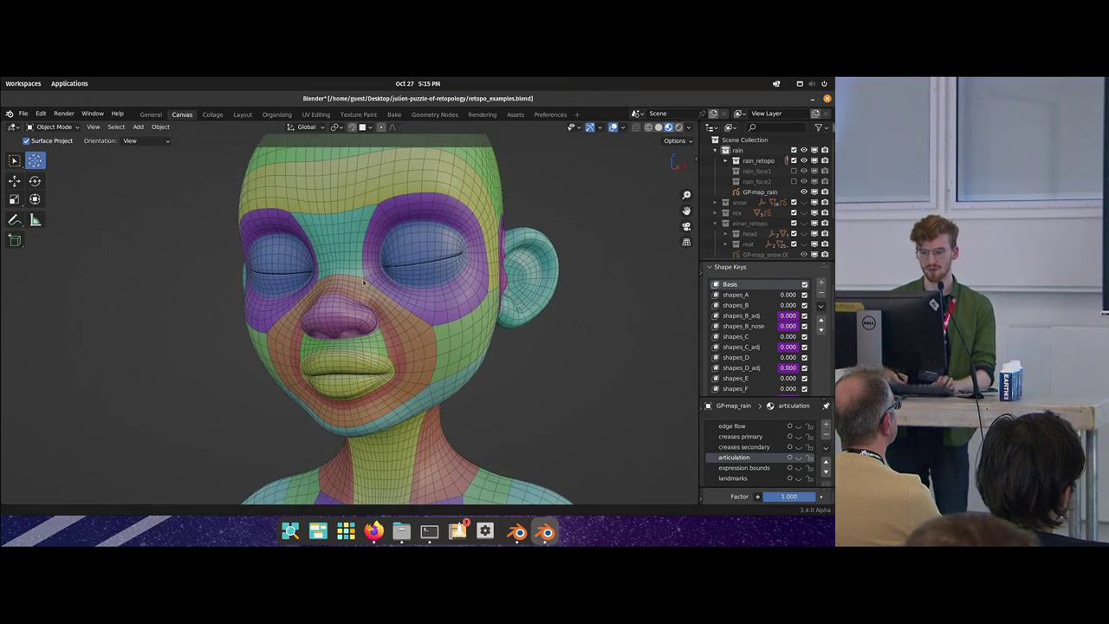
pyautogui.scroll(2, 363, 282)
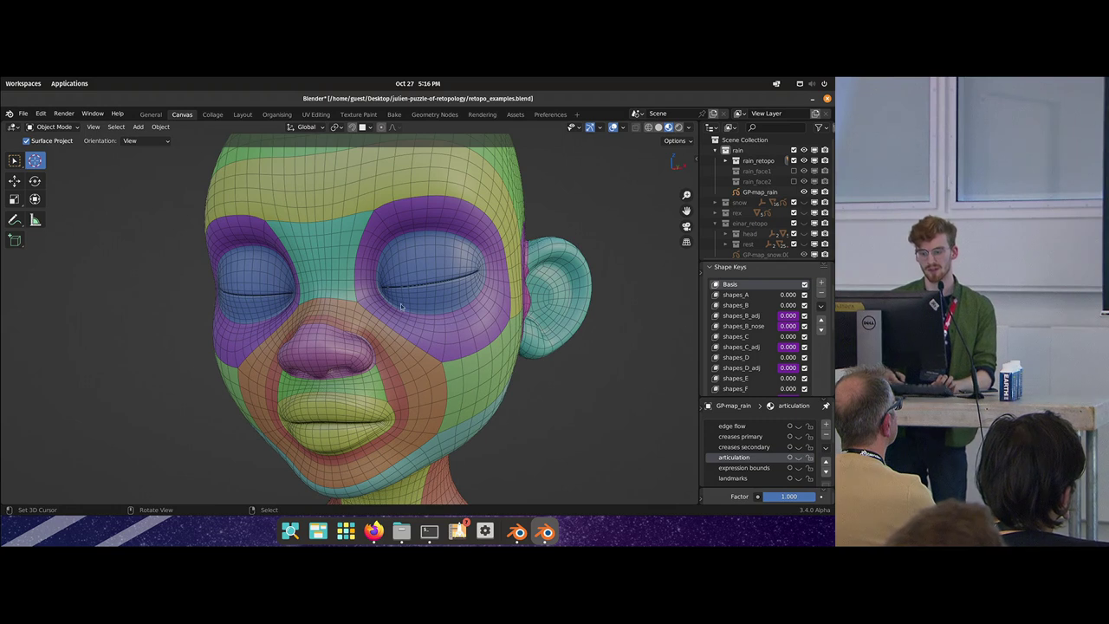
pyautogui.moveTo(331, 389)
pyautogui.keyDown('shift'); pyautogui.mouseDown(button='middle')
pyautogui.moveTo(329, 359)
pyautogui.moveTo(330, 381)
pyautogui.mouseUp(button='middle'); pyautogui.keyUp('shift')
# - Set Factor to 0.000, show only the snow collection, and enter Edit Mode on its head mesh
pyautogui.moveTo(787, 499); pyautogui.dragTo(741, 500)
pyautogui.press('2')
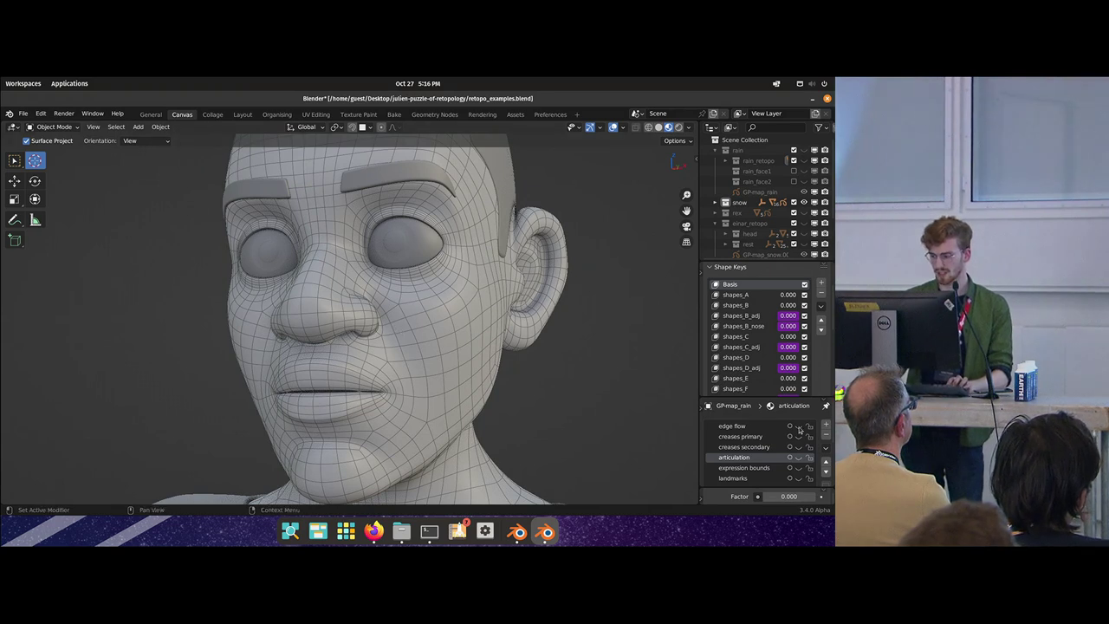
pyautogui.press('Tab')
pyautogui.moveTo(460, 382); pyautogui.dragTo(401, 370, button='middle')
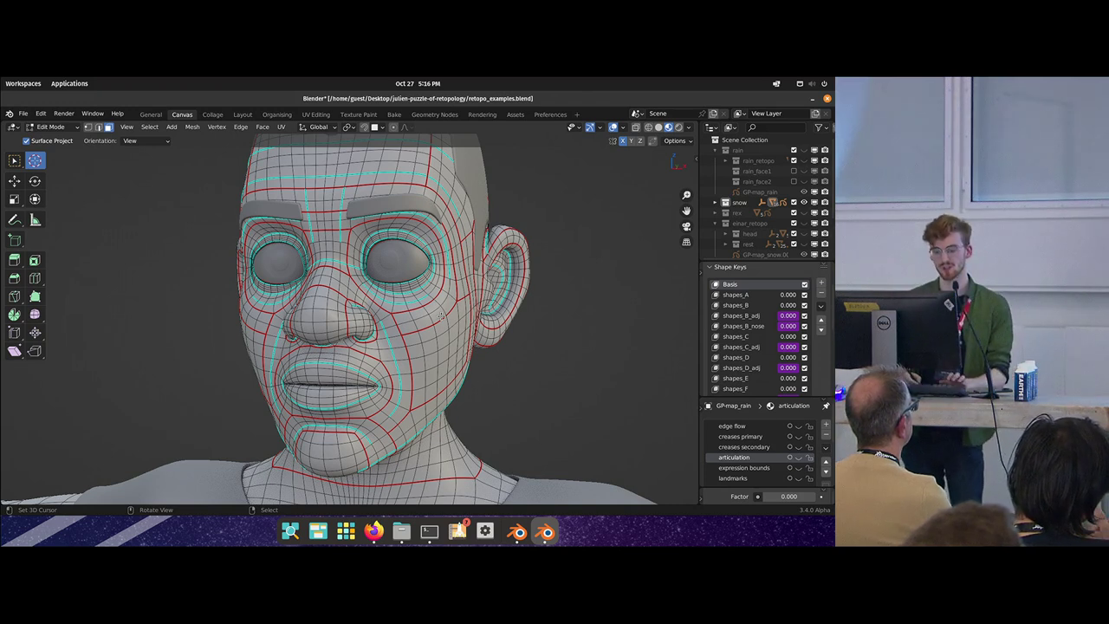
# - Examine the red and cyan marked edge loops around the Snow head's mouth, chin, neck and whole face
pyautogui.keyDown('shift'); pyautogui.moveTo(431, 384); pyautogui.dragTo(422, 313, button='middle'); pyautogui.keyUp('shift')
pyautogui.moveTo(422, 313); pyautogui.dragTo(414, 293, button='middle')
pyautogui.keyDown('ctrl'); pyautogui.moveTo(373, 373); pyautogui.dragTo(310, 335, button='middle'); pyautogui.keyUp('ctrl')
pyautogui.keyDown('shift'); pyautogui.moveTo(310, 334); pyautogui.dragTo(287, 303, button='middle'); pyautogui.keyUp('shift')
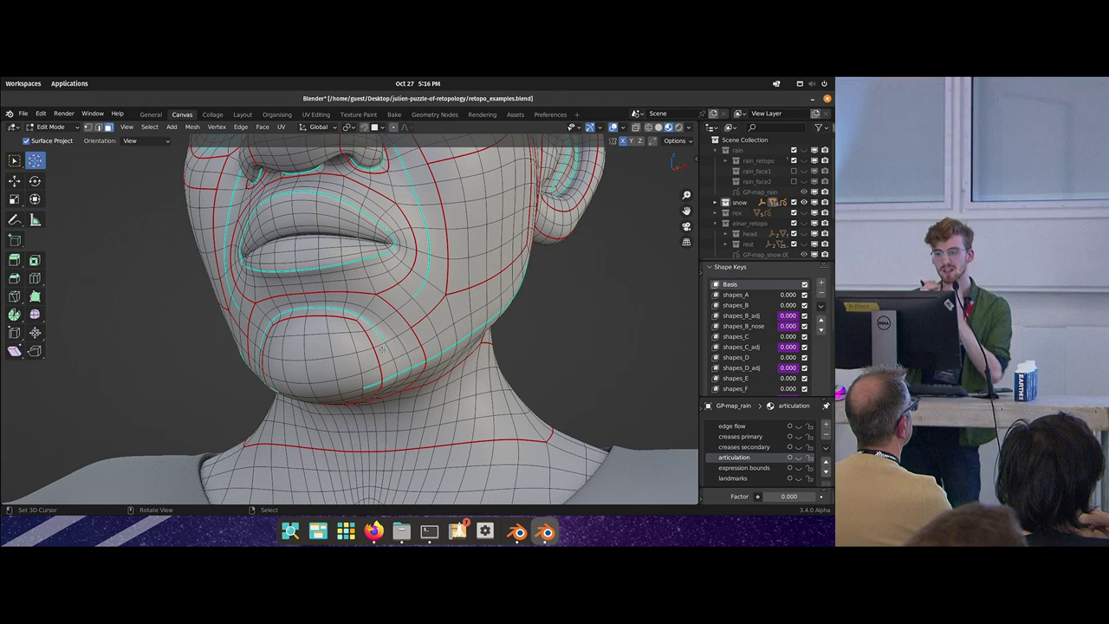
pyautogui.moveTo(381, 349); pyautogui.dragTo(320, 459, button='middle')
pyautogui.keyDown('ctrl'); pyautogui.moveTo(485, 260); pyautogui.dragTo(408, 213, button='middle'); pyautogui.keyUp('ctrl')
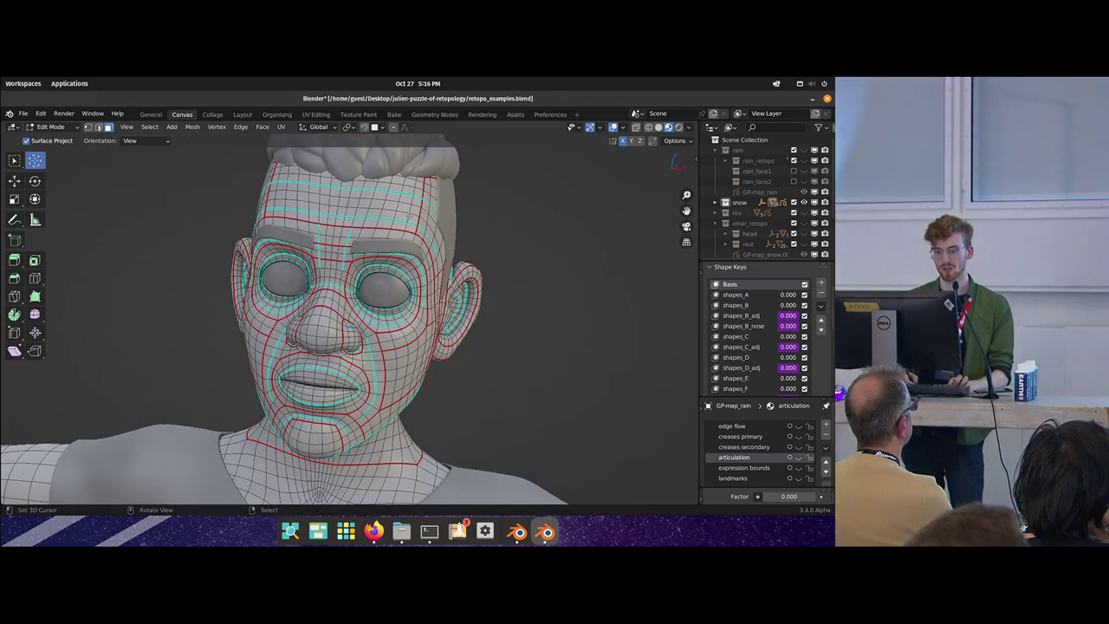
pyautogui.moveTo(408, 291); pyautogui.dragTo(379, 307, button='middle')
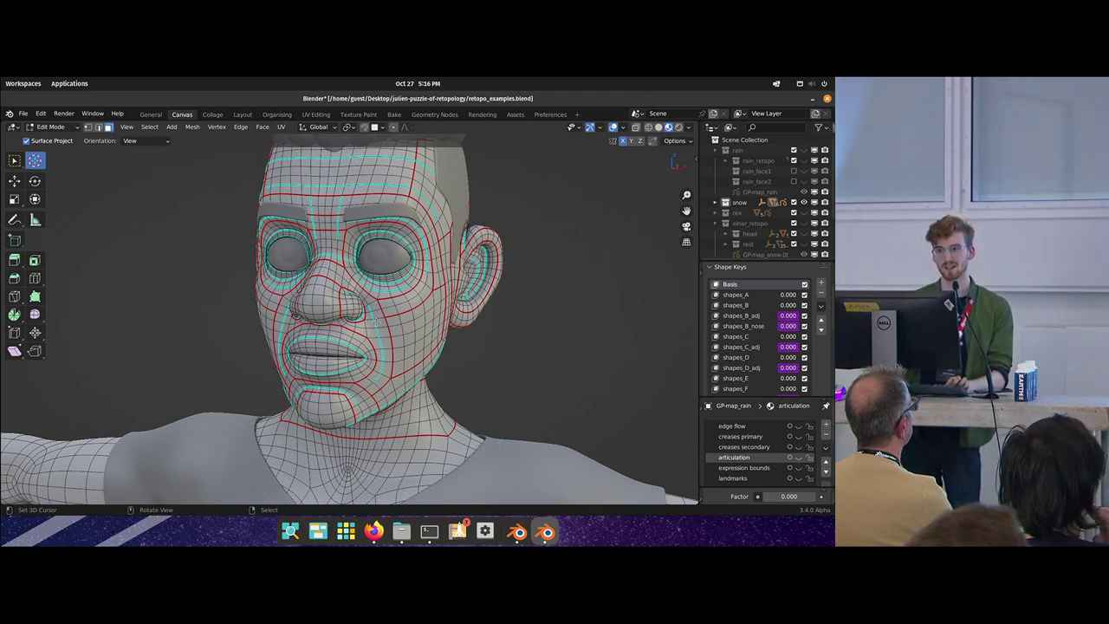
# - Return the Snow mesh to Object Mode and deselect everything, keeping the head's wireframe in view
pyautogui.hotkey('ctrl', 'Tab')
pyautogui.click(348, 355)
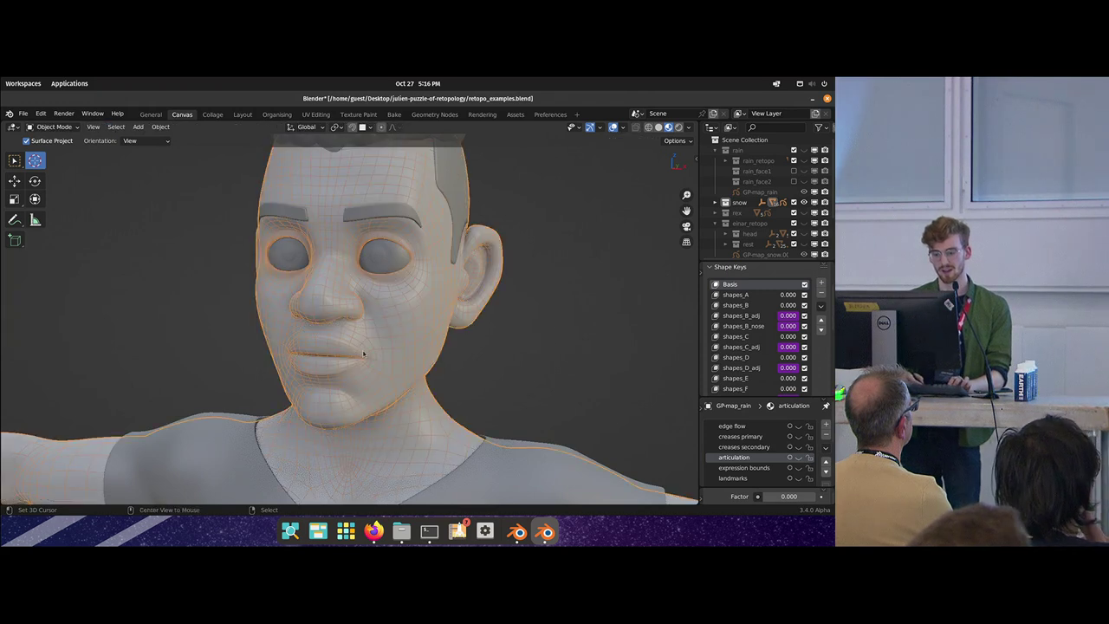
pyautogui.hotkey('alt', 'a')
pyautogui.scroll(-1, 407, 347)
pyautogui.moveTo(407, 348); pyautogui.dragTo(407, 312, button='middle')
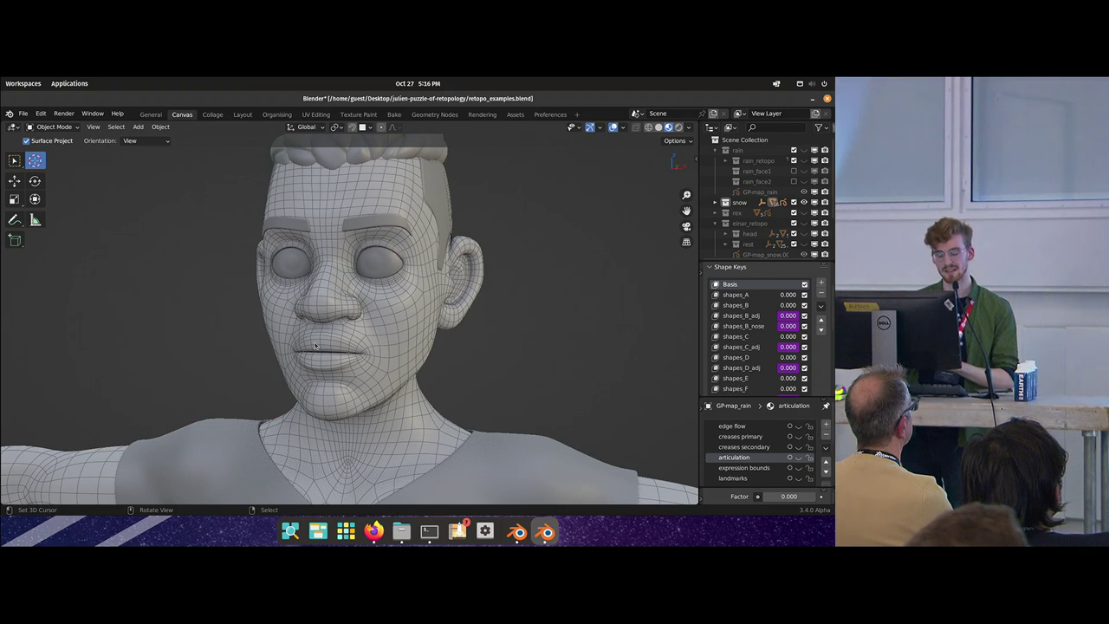
pyautogui.moveTo(315, 346); pyautogui.dragTo(385, 346, button='middle')
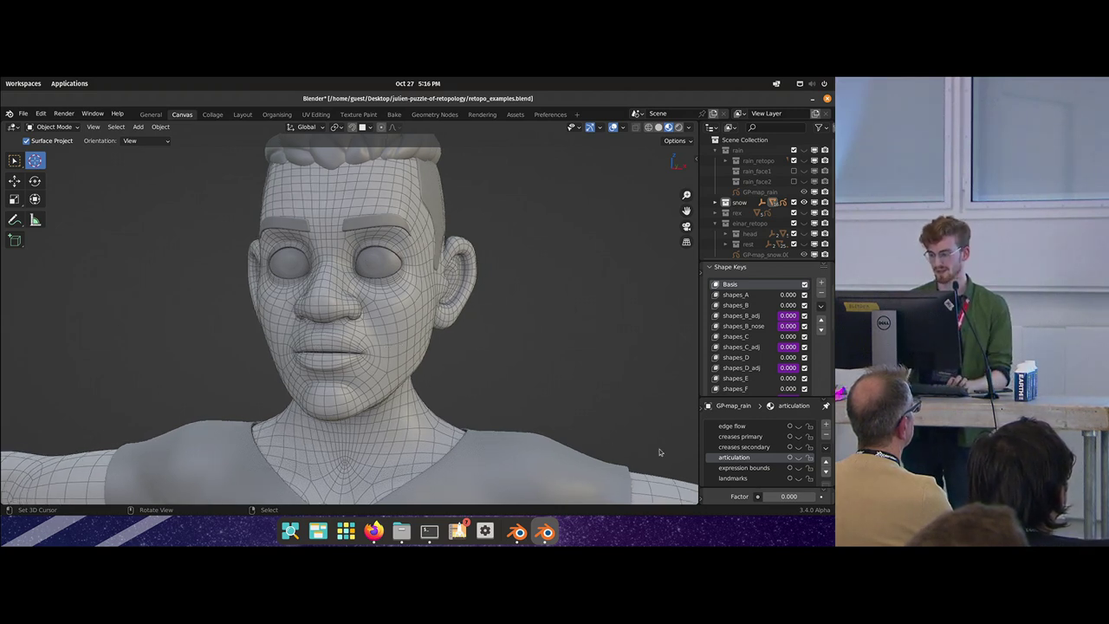
# - Show all guide stroke sets from edge flow to landmarks on the Snow head and view its face from the front
pyautogui.moveTo(800, 428); pyautogui.dragTo(799, 478)
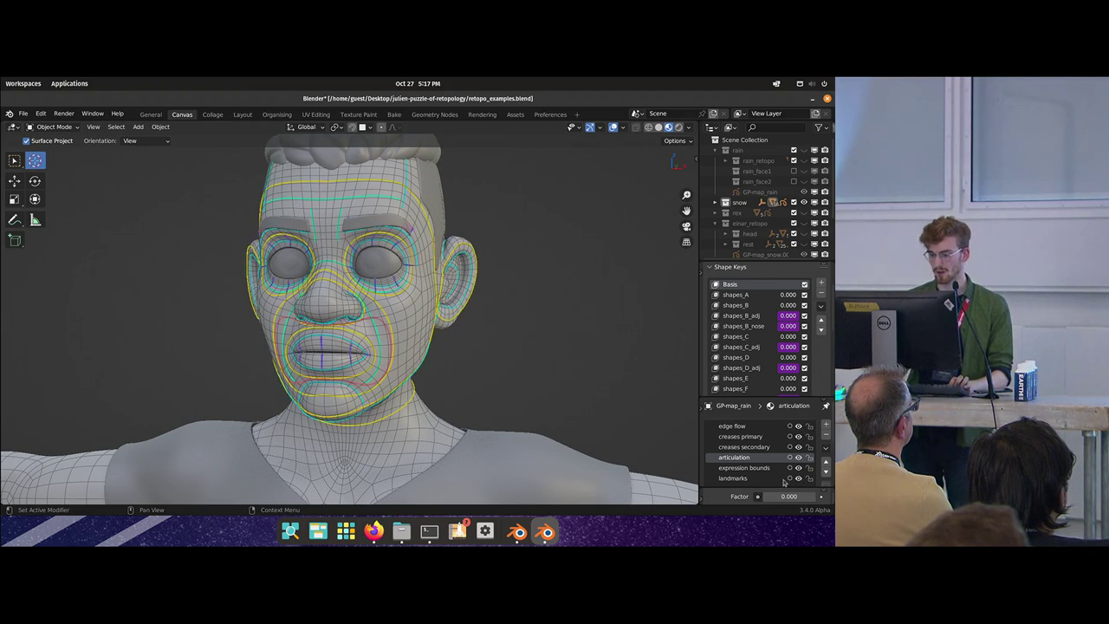
pyautogui.scroll(2, 387, 239)
pyautogui.moveTo(387, 239); pyautogui.dragTo(389, 321, button='middle')
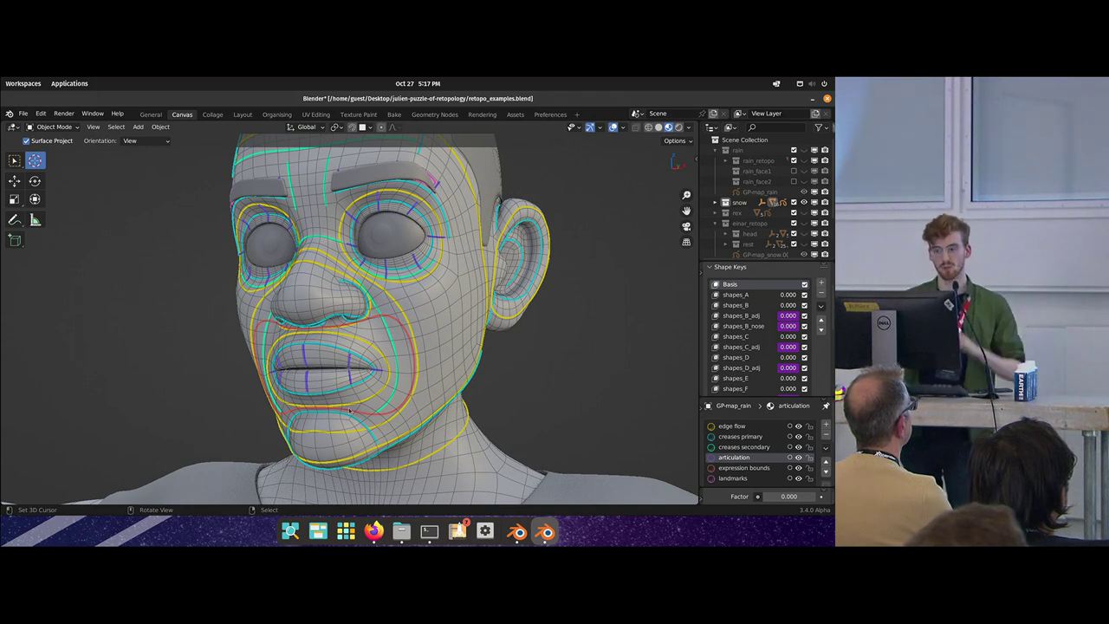
pyautogui.keyDown('alt'); pyautogui.moveTo(349, 409); pyautogui.dragTo(420, 307, button='middle'); pyautogui.keyUp('alt')
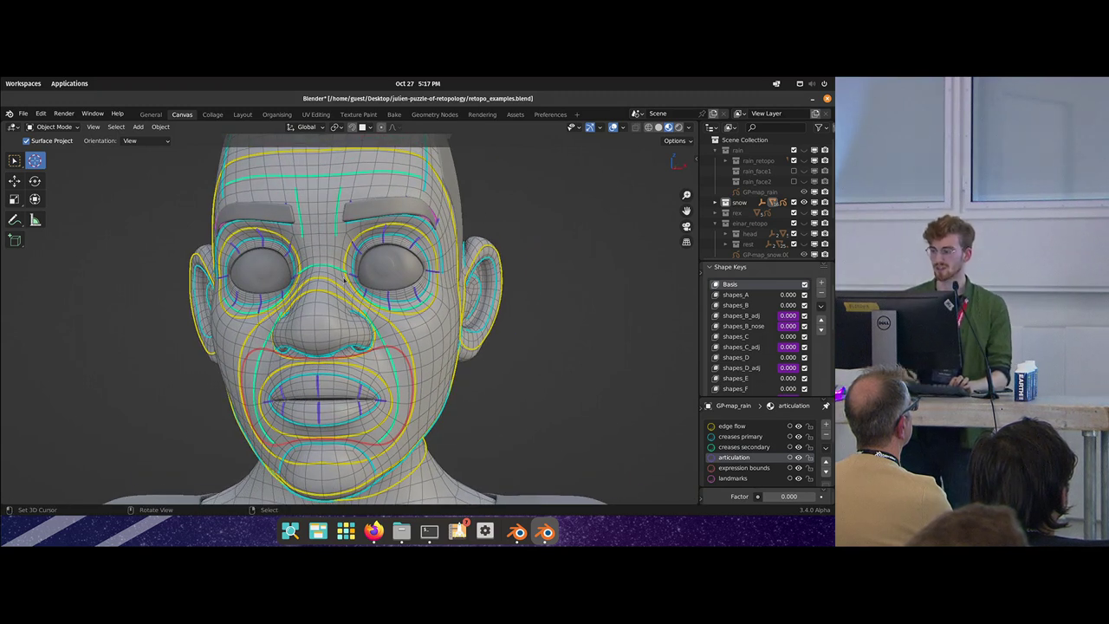
# - Show only the rex collection's head and turn off the viewport overlays to hide its wireframe
pyautogui.press('3')
pyautogui.keyDown('ctrl'); pyautogui.moveTo(396, 336); pyautogui.dragTo(356, 324, button='middle'); pyautogui.keyUp('ctrl')
pyautogui.keyDown('ctrl'); pyautogui.moveTo(400, 368); pyautogui.dragTo(382, 257, button='middle'); pyautogui.keyUp('ctrl')
pyautogui.hotkey('alt', 'shift', 'z')
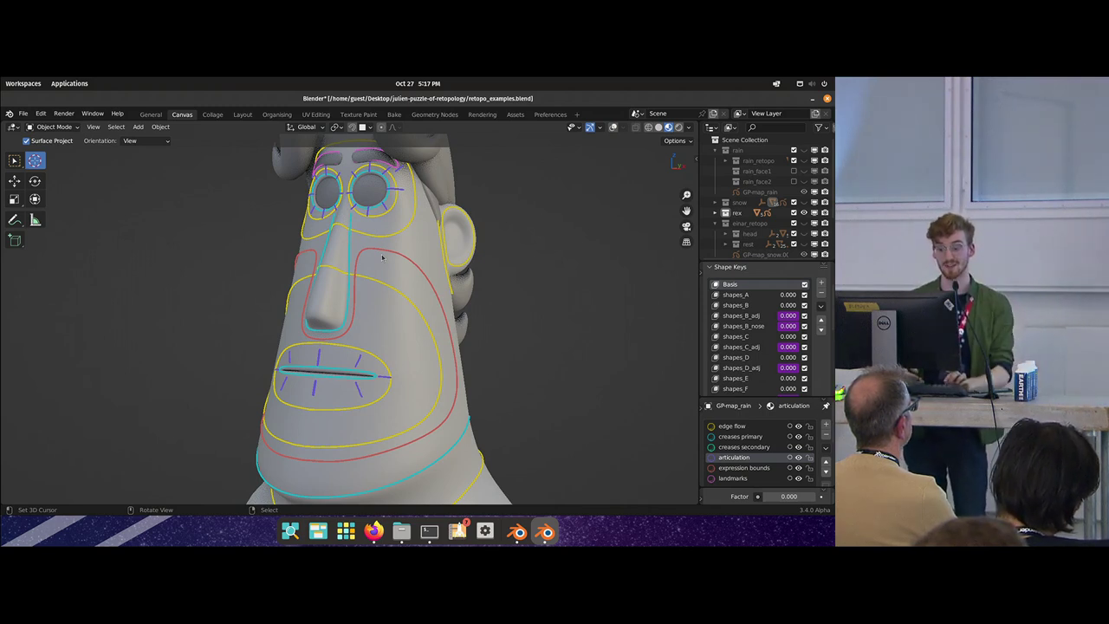
# - Examine the guide strokes around the Rex head's eyes, nose, mouth and jaw from the front and side
pyautogui.moveTo(390, 316); pyautogui.dragTo(339, 339, button='middle')
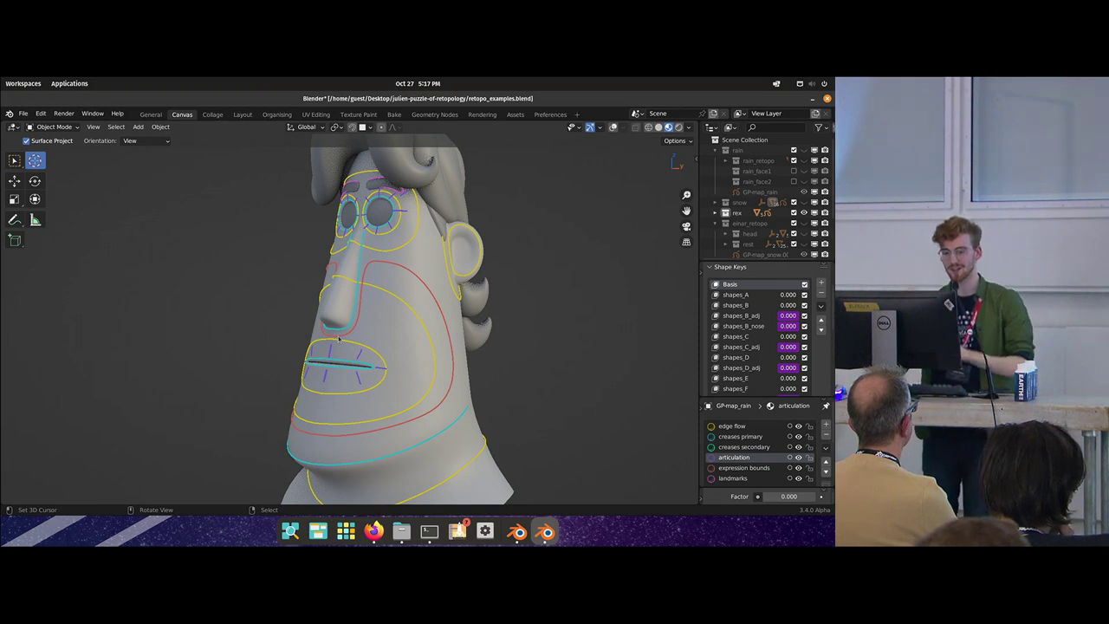
pyautogui.moveTo(371, 331); pyautogui.dragTo(404, 312, button='middle')
pyautogui.scroll(1, 416, 340)
pyautogui.moveTo(377, 348); pyautogui.dragTo(377, 245, button='middle')
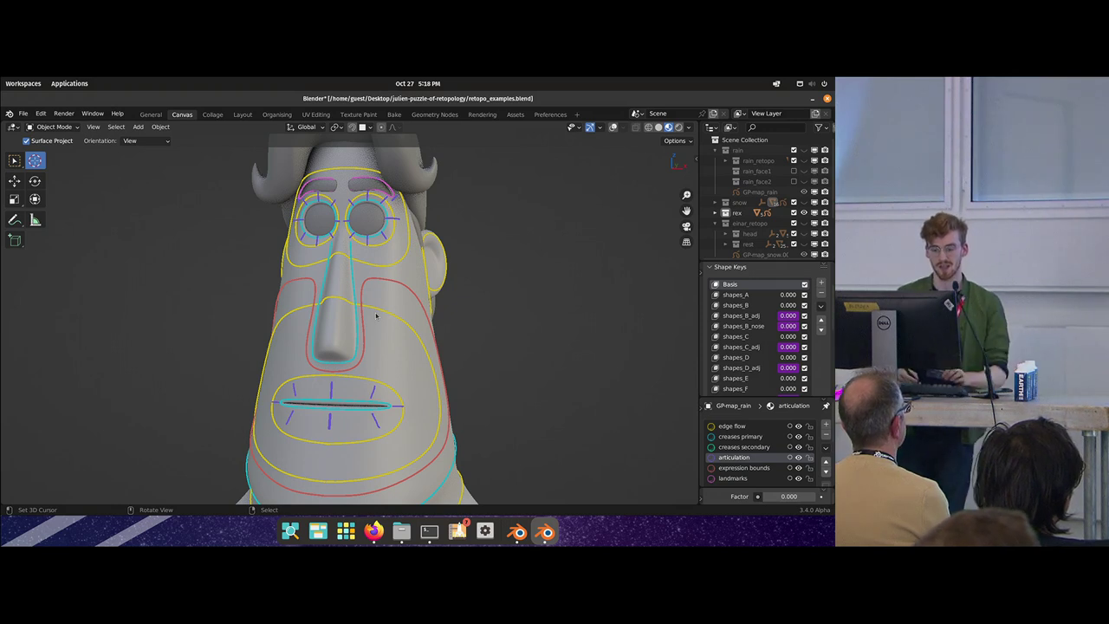
pyautogui.moveTo(416, 309); pyautogui.dragTo(355, 300, button='middle')
# - Turn the viewport overlays back on and hide Rex's guide strokes to view the bare wireframe from the side
pyautogui.hotkey('alt', 'shift', 'z')
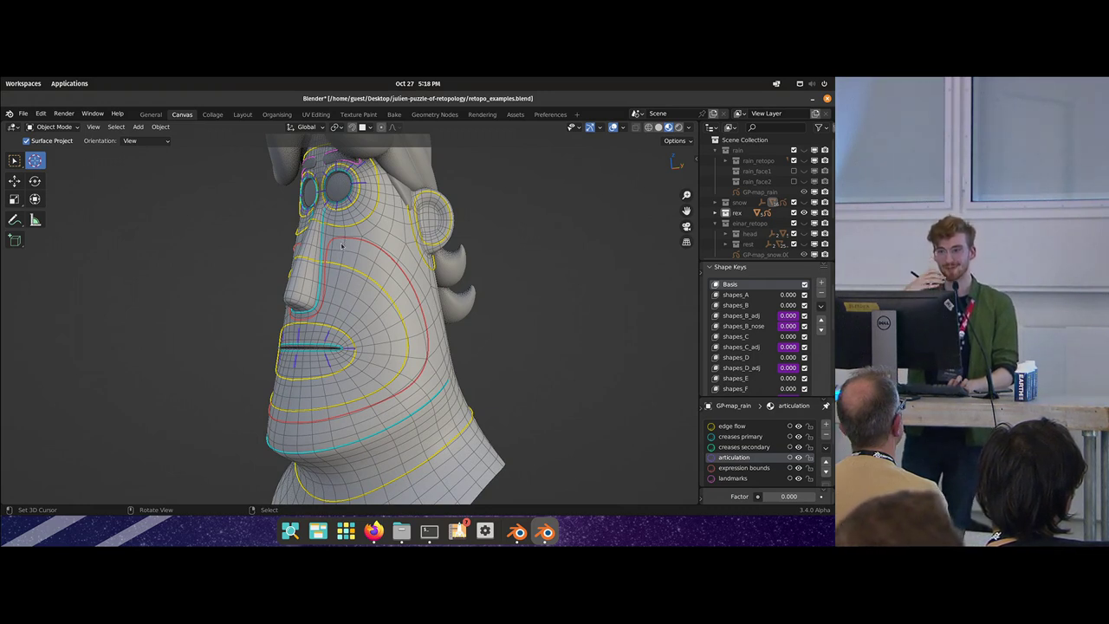
pyautogui.moveTo(499, 318); pyautogui.dragTo(372, 315, button='middle')
pyautogui.rightClick(422, 325)
pyautogui.press('h')
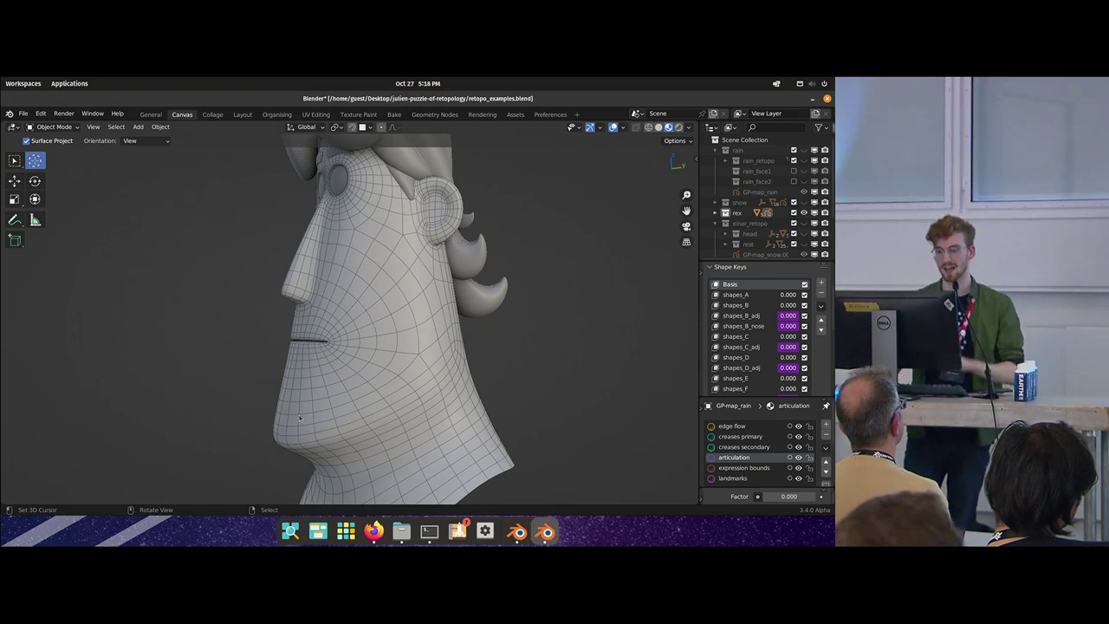
pyautogui.moveTo(407, 327); pyautogui.dragTo(410, 290, button='middle')
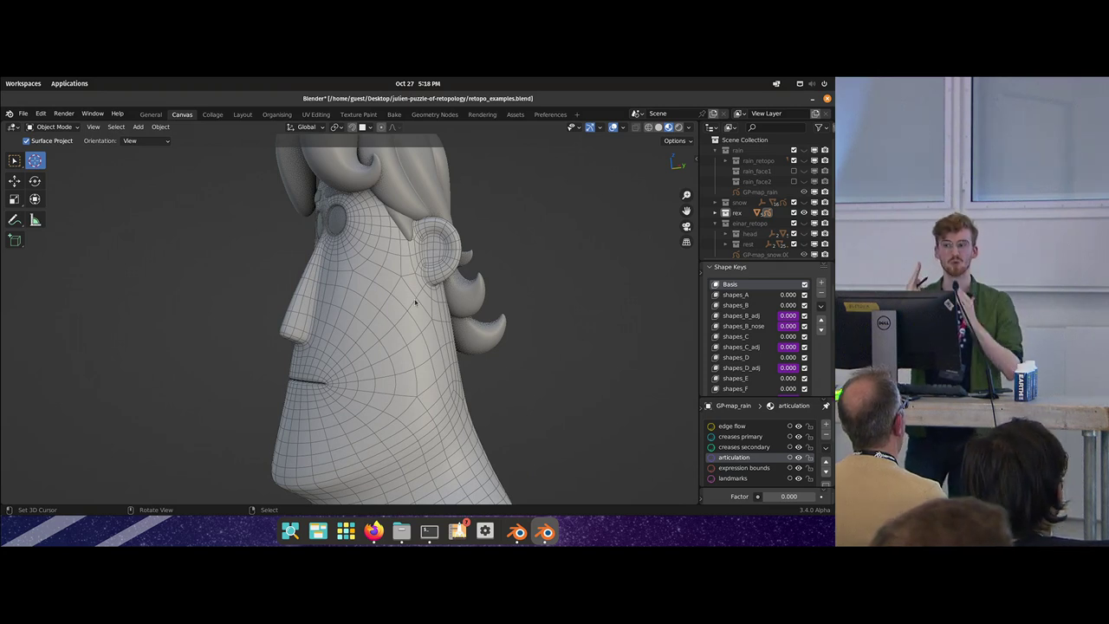
# - Bring back Rex's hidden guide strokes and view them over the wireframe from the front
pyautogui.hotkey('alt', 'h')
pyautogui.hotkey('alt', 'a')
pyautogui.moveTo(321, 339); pyautogui.dragTo(381, 337, button='middle')
pyautogui.keyDown('ctrl'); pyautogui.moveTo(381, 338); pyautogui.dragTo(388, 295, button='middle'); pyautogui.keyUp('ctrl')
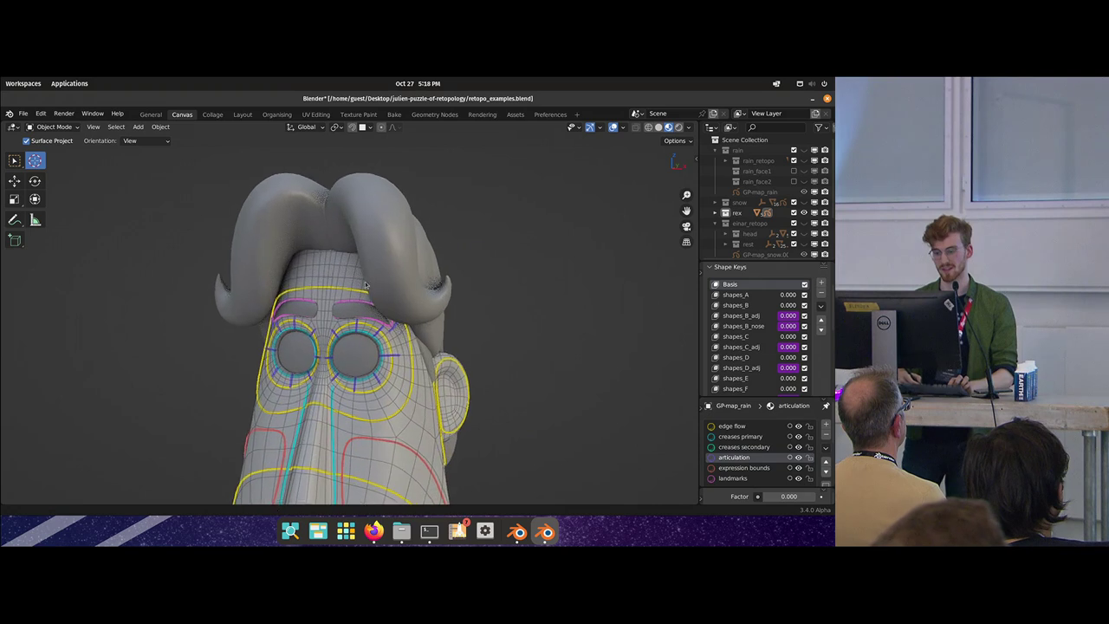
pyautogui.keyDown('ctrl'); pyautogui.moveTo(391, 363); pyautogui.dragTo(404, 434, button='middle'); pyautogui.keyUp('ctrl')
pyautogui.keyDown('shift'); pyautogui.moveTo(403, 433); pyautogui.dragTo(375, 315, button='middle'); pyautogui.keyUp('shift')
# - Show only the einar_retopo collection, turn off the viewport overlays and hide its guide strokes
pyautogui.press('4')
pyautogui.hotkey('shift', 'alt', 'z')
pyautogui.click(415, 304)
pyautogui.press('h')
pyautogui.moveTo(315, 297); pyautogui.dragTo(386, 318, button='middle')
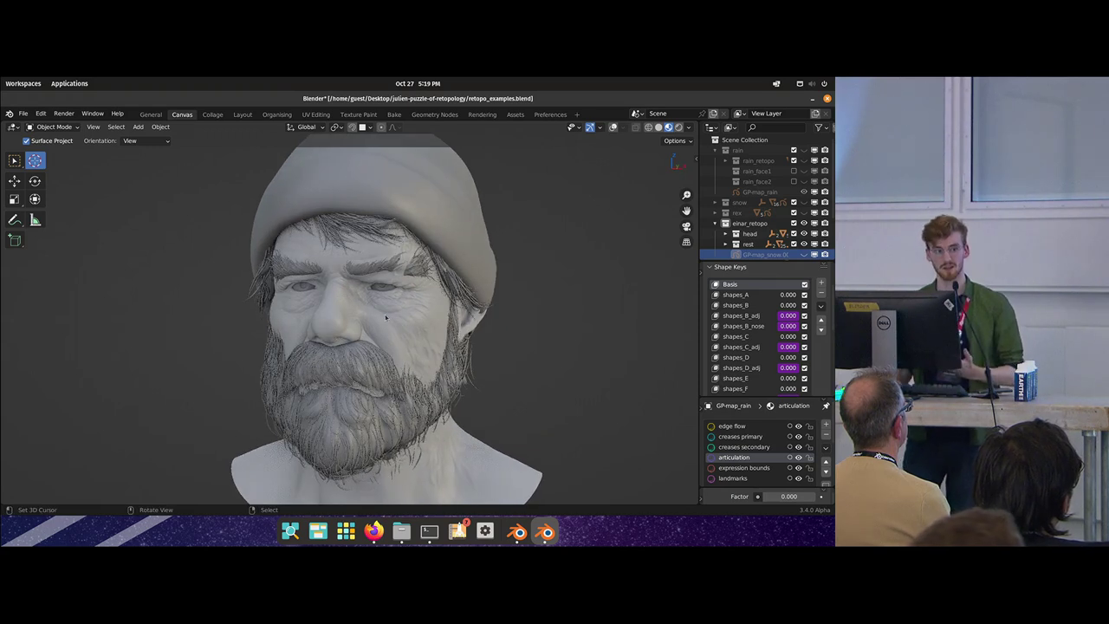
# - Exclude the einar_retopo rest collection to remove hair and hat, and turn the overlays back on to show the head's wireframe
pyautogui.moveTo(385, 317); pyautogui.dragTo(430, 322, button='middle')
pyautogui.scroll(-1, 763, 231)
pyautogui.click(793, 241)
pyautogui.scroll(1, 390, 312)
pyautogui.moveTo(359, 286); pyautogui.dragTo(379, 337, button='middle')
pyautogui.hotkey('shift', 'alt', 'z')
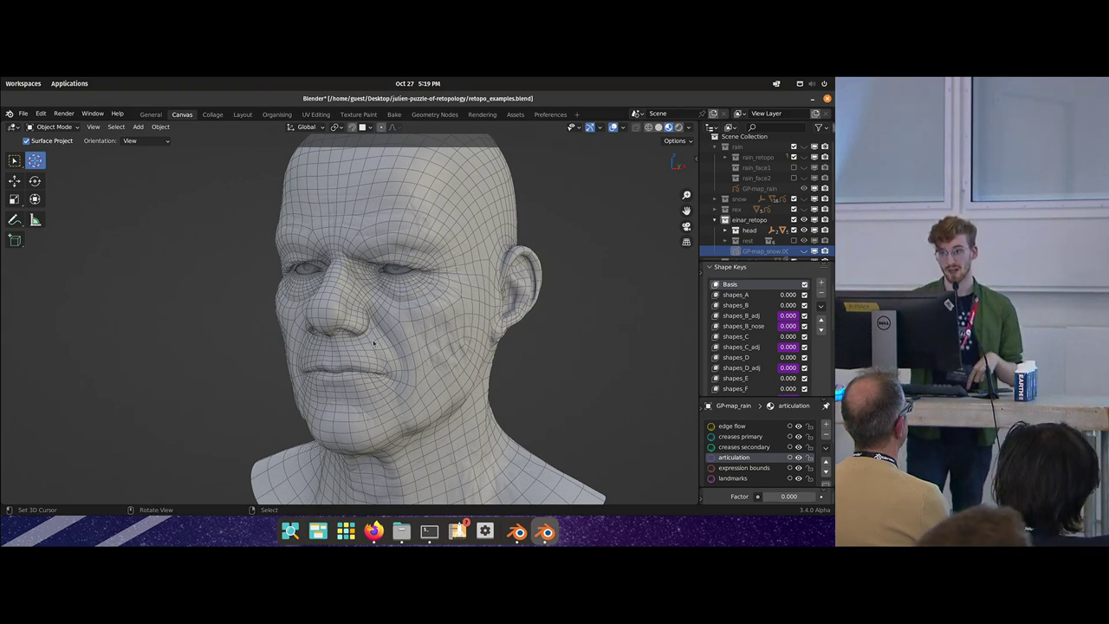
# - Unhide Einar's guide strokes and examine the eye, nose, mouth and jaw loops from both sides with the wireframe off
pyautogui.hotkey('alt', 'h')
pyautogui.hotkey('alt', 'a')
pyautogui.moveTo(401, 326)
pyautogui.keyDown('shift'); pyautogui.mouseDown(button='middle')
pyautogui.moveTo(414, 319)
pyautogui.moveTo(381, 288)
pyautogui.mouseUp(button='middle'); pyautogui.keyUp('shift')
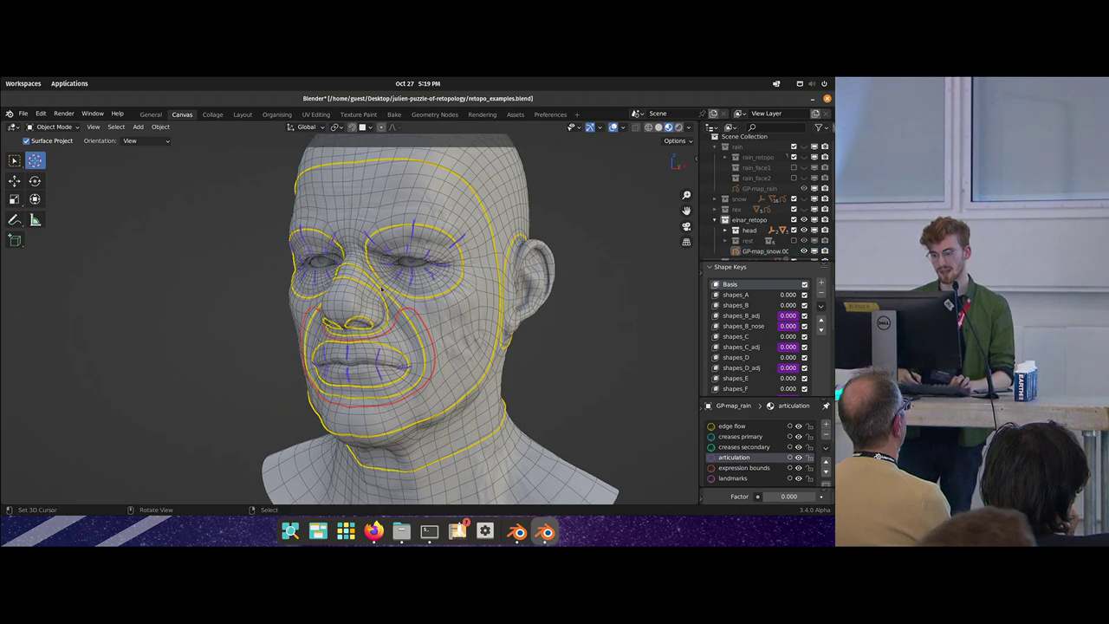
pyautogui.moveTo(423, 375)
pyautogui.mouseDown(button='middle')
pyautogui.moveTo(402, 323)
pyautogui.moveTo(403, 338)
pyautogui.mouseUp(button='middle')
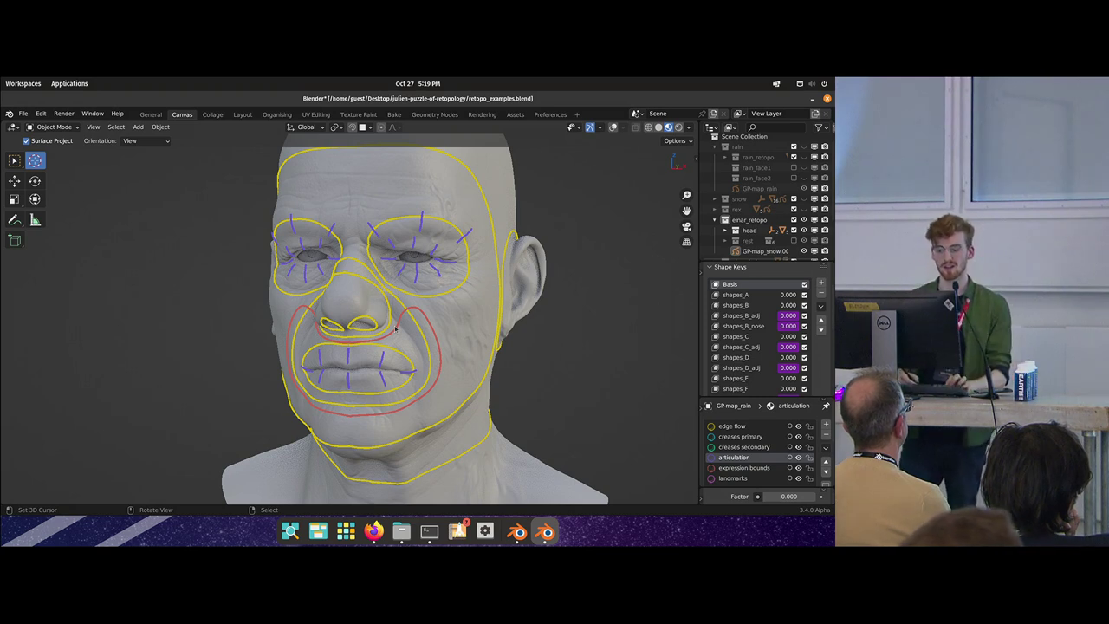
pyautogui.moveTo(395, 328)
pyautogui.mouseDown(button='middle')
pyautogui.moveTo(457, 322)
pyautogui.moveTo(416, 329)
pyautogui.mouseUp(button='middle')
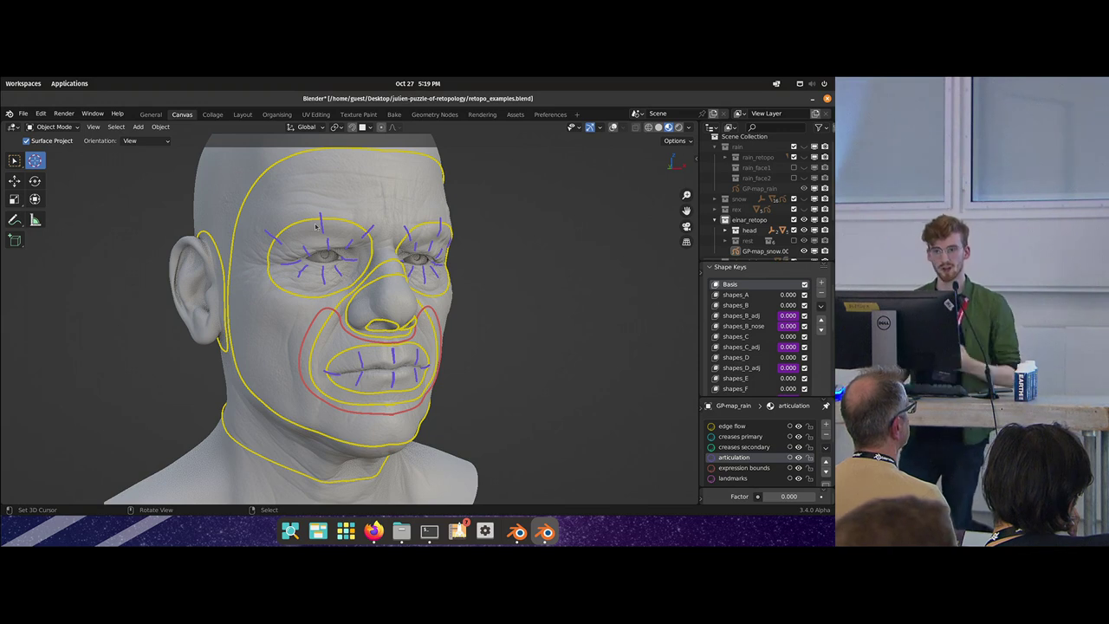
pyautogui.moveTo(316, 226); pyautogui.dragTo(367, 337, button='middle')
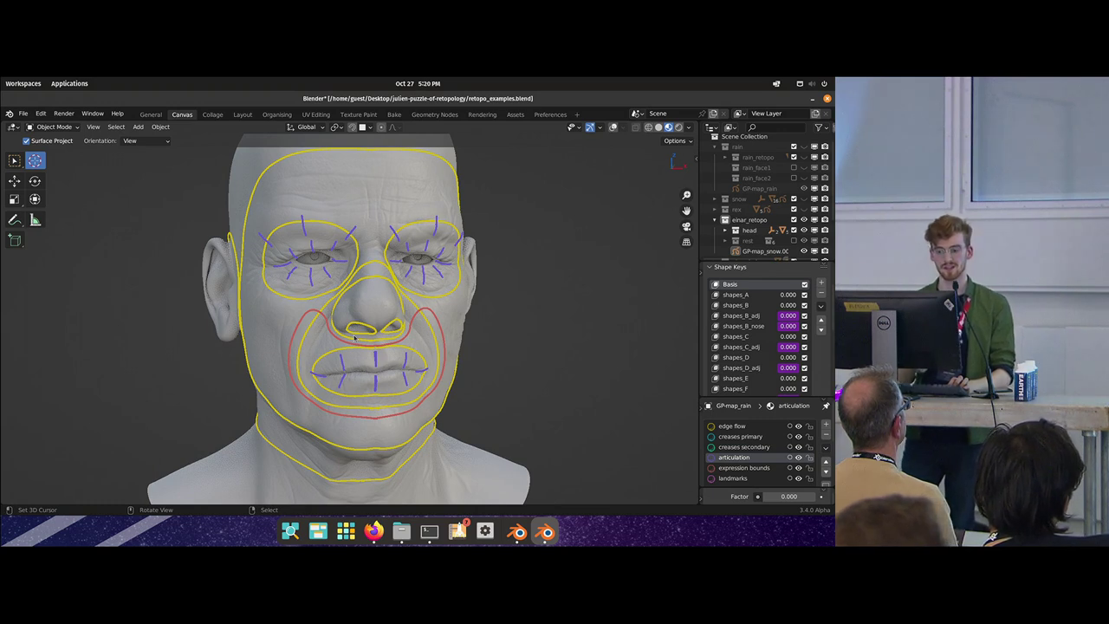
# - Turn the overlays back on, hide the guide strokes and examine the wireframe of Einar's face up close and from the front
pyautogui.hotkey('shift', 'alt', 'z')
pyautogui.rightClick(410, 336)
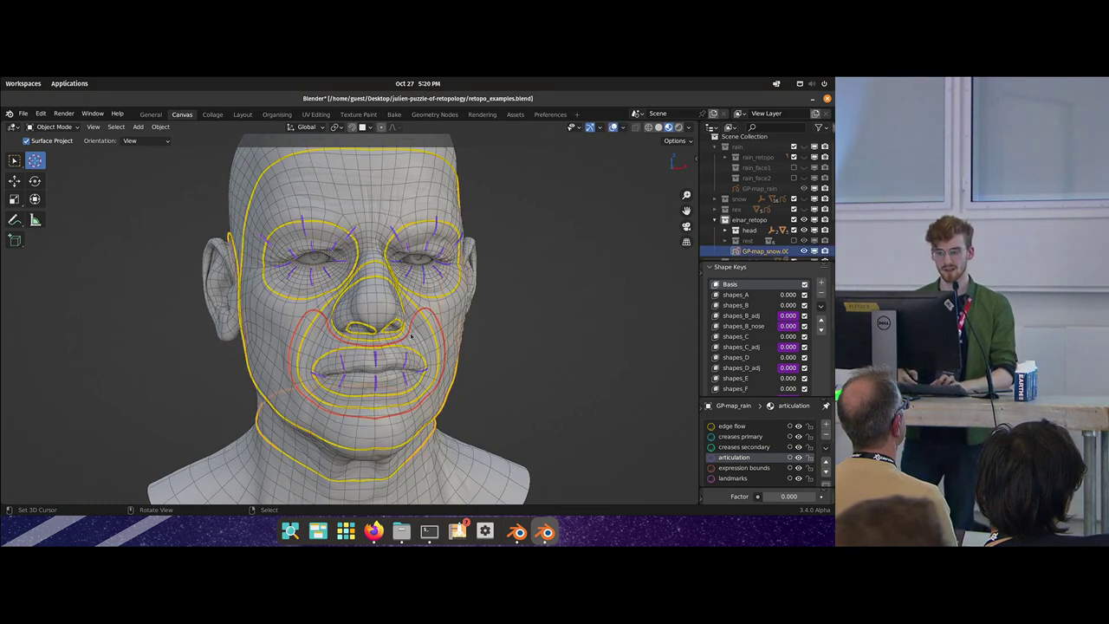
pyautogui.press('h')
pyautogui.moveTo(336, 327)
pyautogui.mouseDown(button='middle')
pyautogui.moveTo(351, 319)
pyautogui.moveTo(345, 309)
pyautogui.mouseUp(button='middle')
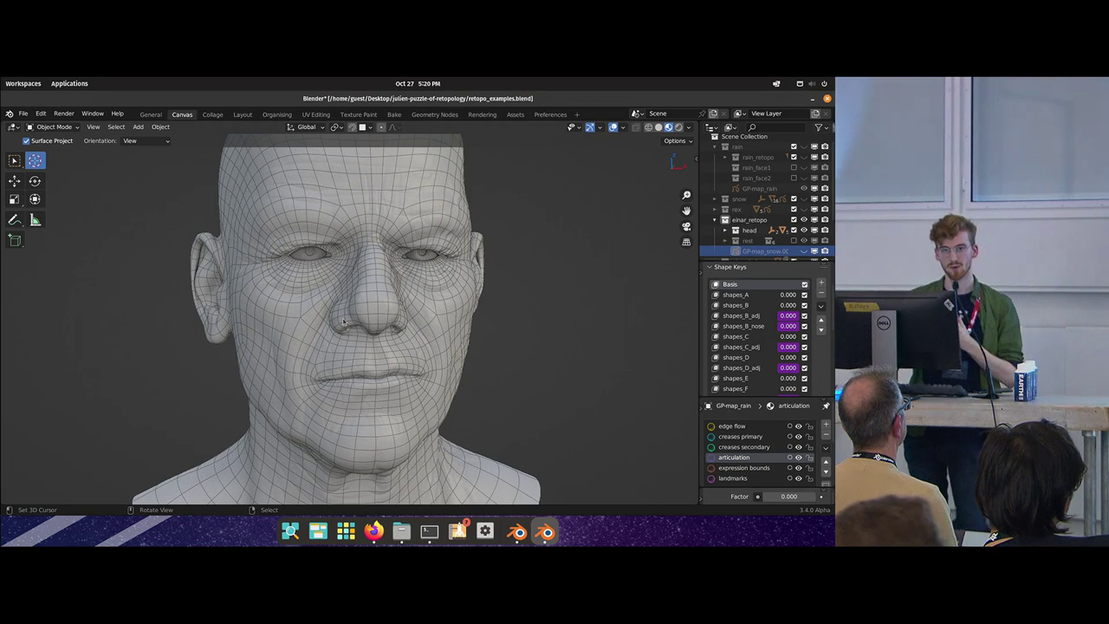
pyautogui.moveTo(343, 321); pyautogui.dragTo(308, 318, button='middle')
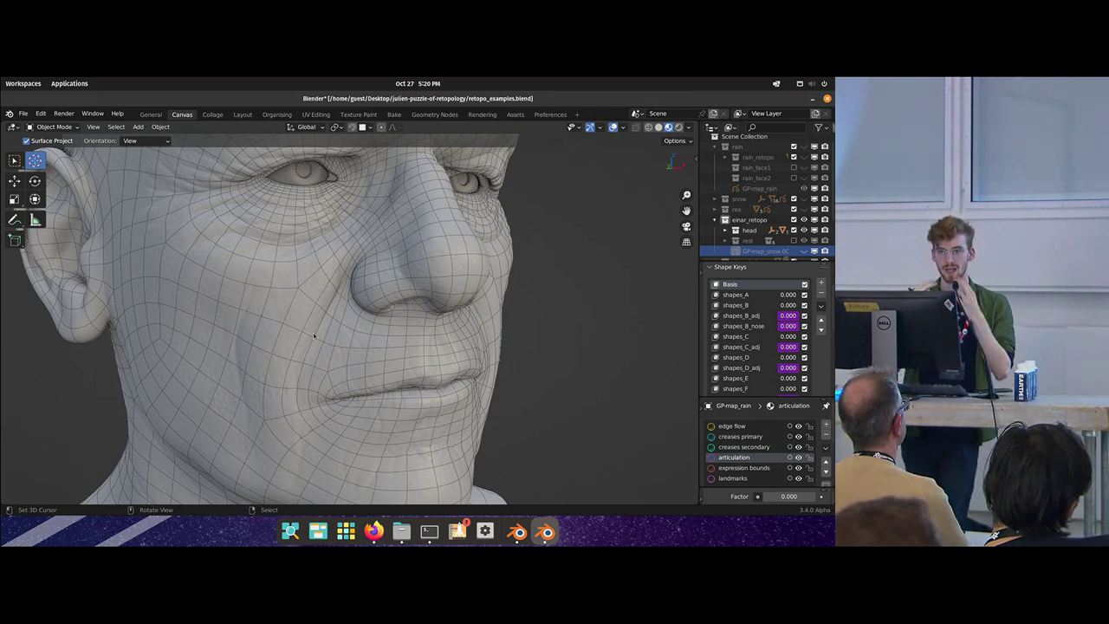
pyautogui.moveTo(416, 344); pyautogui.dragTo(384, 366, button='middle')
pyautogui.keyDown('ctrl'); pyautogui.moveTo(375, 299); pyautogui.dragTo(351, 381, button='middle'); pyautogui.keyUp('ctrl')
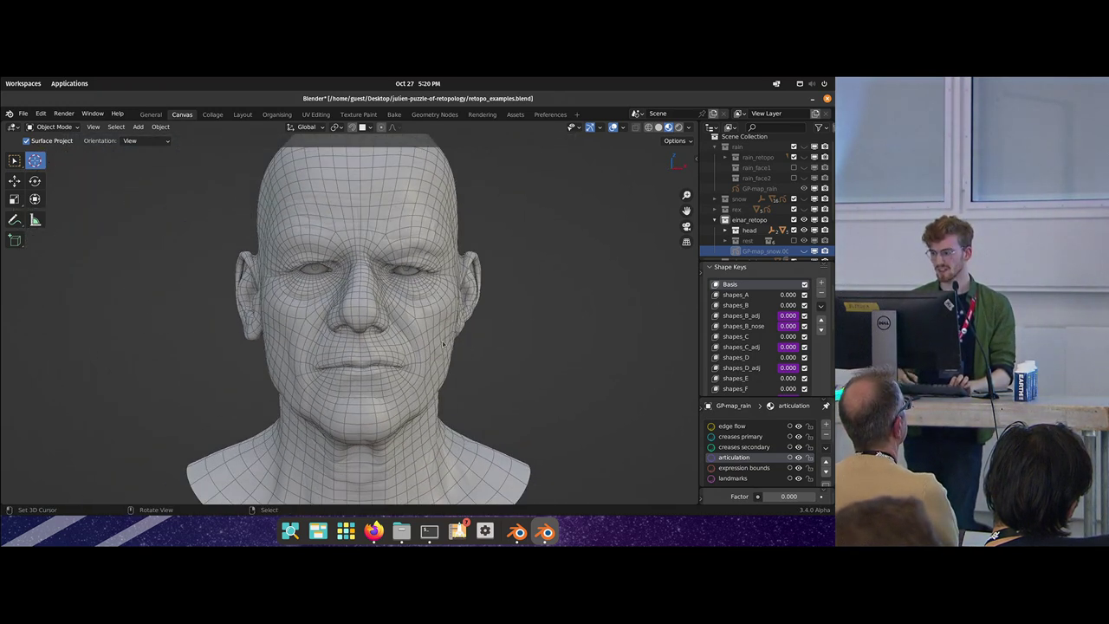
# - Show only the einar_bake collection's head and turn off the wireframe display to view its sculpted skin detail
pyautogui.scroll(-2, 745, 251)
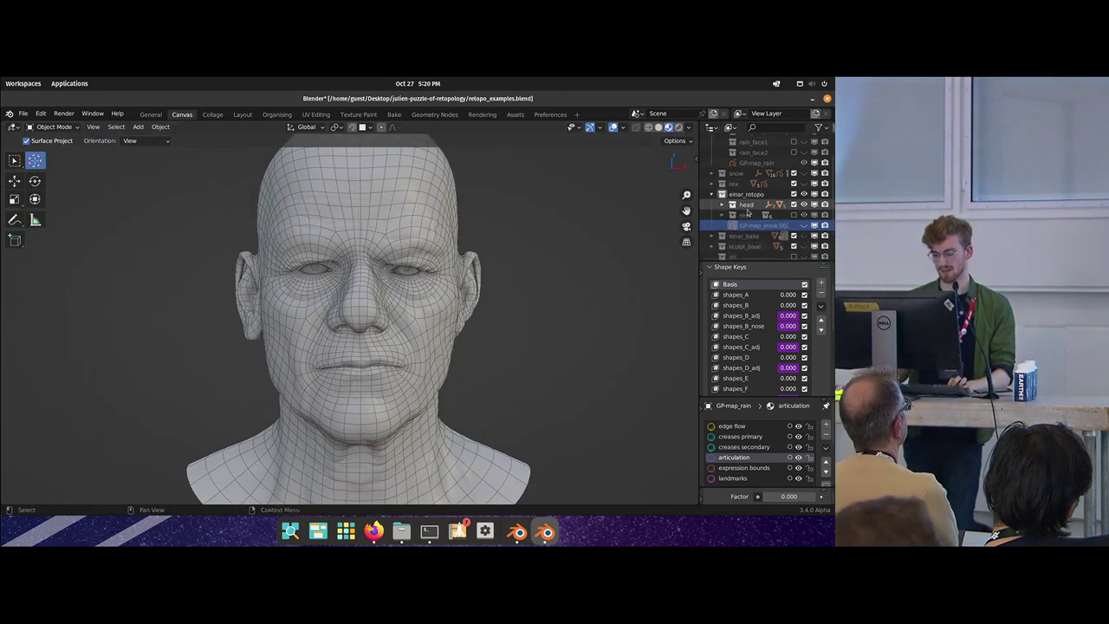
pyautogui.click(803, 235)
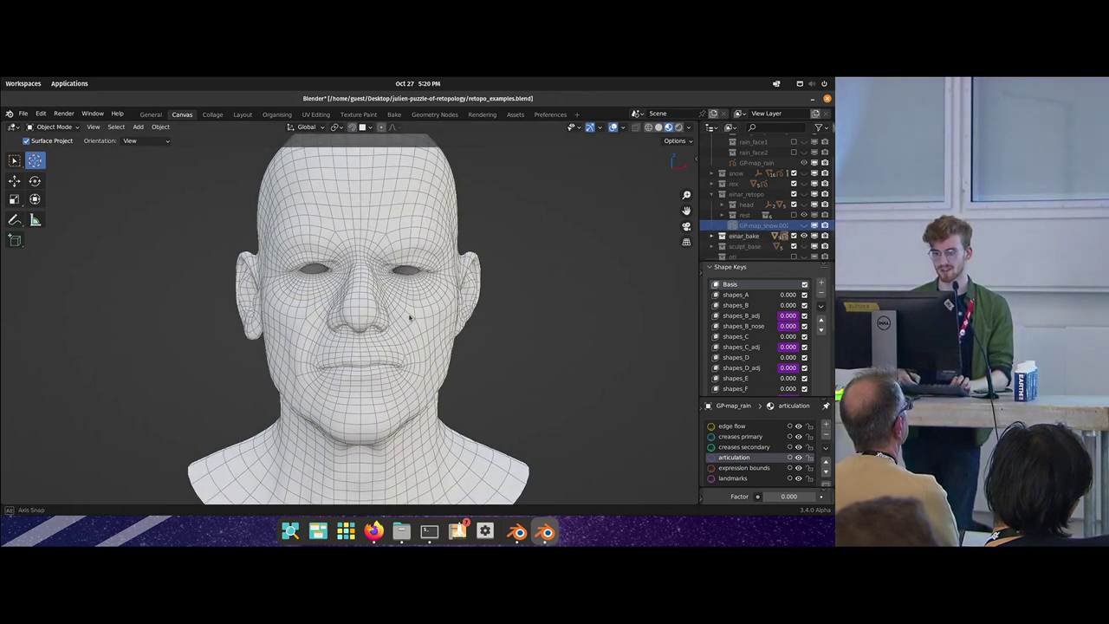
pyautogui.moveTo(592, 338); pyautogui.dragTo(582, 343, button='middle')
pyautogui.moveTo(509, 342); pyautogui.dragTo(410, 343, button='middle')
pyautogui.rightClick(434, 361)
pyautogui.hotkey('alt', 'a')
pyautogui.press('z')
pyautogui.click(470, 463)
pyautogui.keyDown('ctrl'); pyautogui.moveTo(544, 381); pyautogui.dragTo(572, 360, button='middle'); pyautogui.keyUp('ctrl')
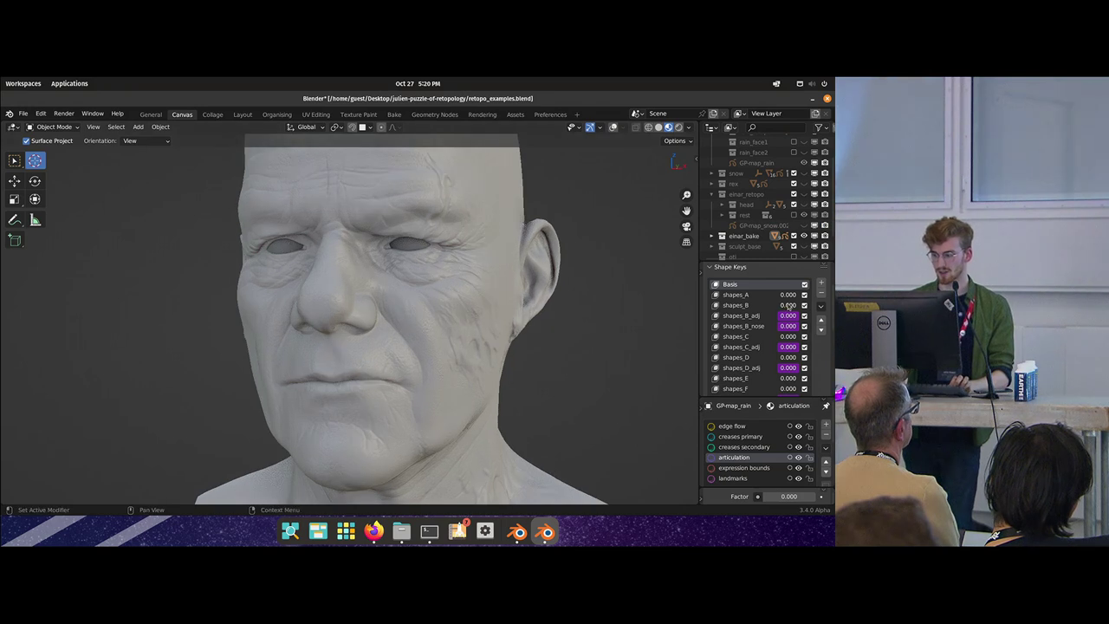
# - Preview the shapes_B and shapes_F shape keys on Einar's face, returning their values to 0
pyautogui.moveTo(787, 308); pyautogui.dragTo(825, 315)
pyautogui.moveTo(358, 349); pyautogui.dragTo(414, 327, button='middle')
pyautogui.moveTo(786, 305)
pyautogui.mouseDown()
pyautogui.moveTo(760, 301)
pyautogui.moveTo(795, 307)
pyautogui.moveTo(765, 308)
pyautogui.moveTo(781, 307)
pyautogui.moveTo(780, 319)
pyautogui.mouseUp()
pyautogui.keyDown('ctrl'); pyautogui.moveTo(350, 374); pyautogui.dragTo(351, 410, button='middle'); pyautogui.keyUp('ctrl')
pyautogui.keyDown('shift'); pyautogui.moveTo(351, 411); pyautogui.dragTo(388, 339, button='middle'); pyautogui.keyUp('shift')
pyautogui.moveTo(787, 306); pyautogui.dragTo(746, 311)
pyautogui.moveTo(788, 388); pyautogui.dragTo(807, 392)
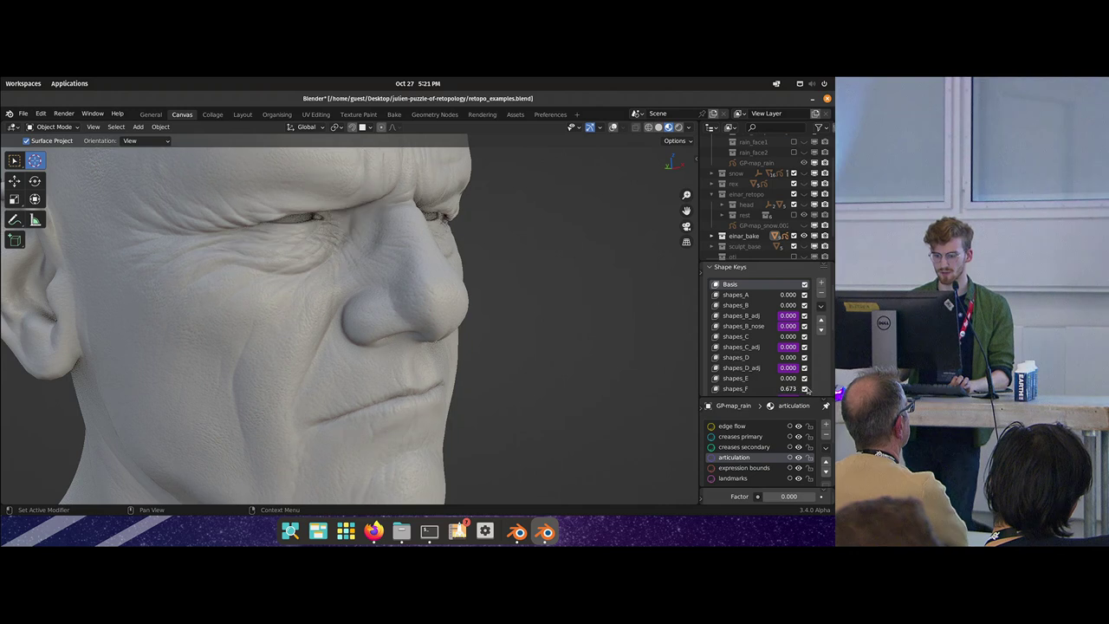
pyautogui.moveTo(784, 360); pyautogui.dragTo(757, 343)
# - Turn the wireframe display back on for the einar_bake head and view the whole head
pyautogui.scroll(-2, 433, 331)
pyautogui.moveTo(420, 329)
pyautogui.mouseDown(button='middle')
pyautogui.moveTo(378, 329)
pyautogui.moveTo(328, 287)
pyautogui.mouseUp(button='middle')
pyautogui.press('z')
pyautogui.keyDown('shift'); pyautogui.moveTo(419, 326); pyautogui.dragTo(350, 257, button='middle'); pyautogui.keyUp('shift')
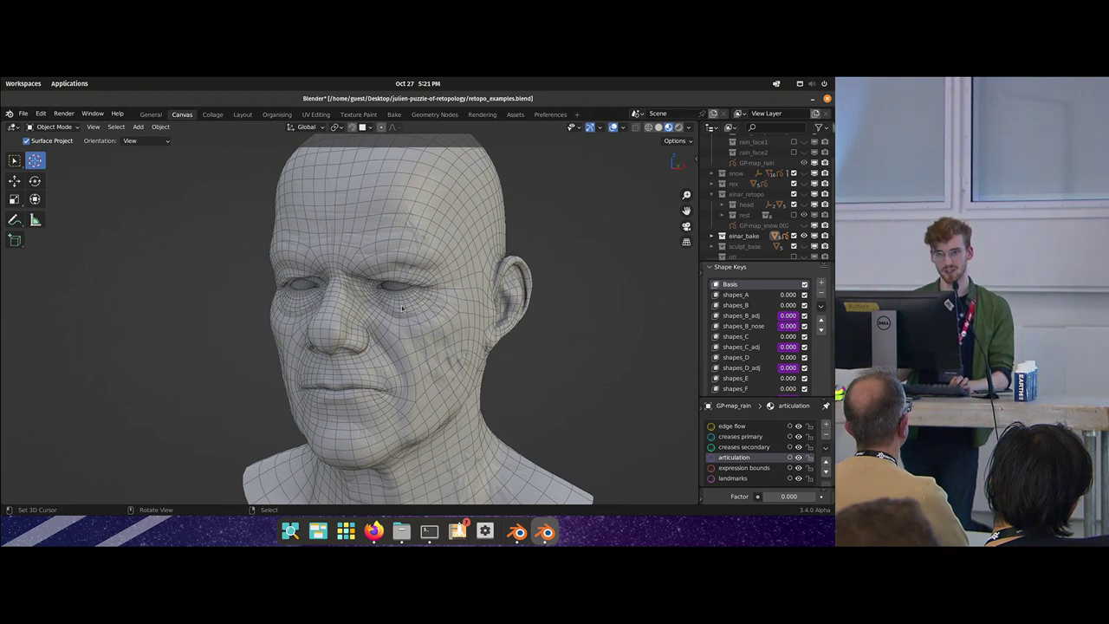
# - Show only the sculpt_base collection and view the wireframe of the middle head from the front
pyautogui.scroll(-3, 766, 221)
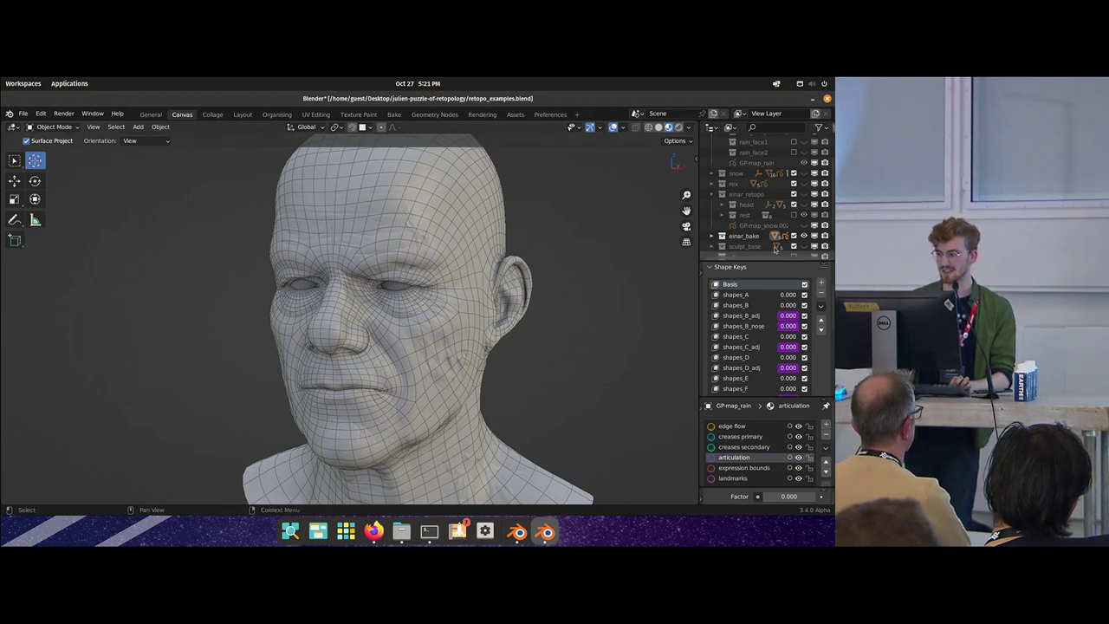
pyautogui.moveTo(766, 221); pyautogui.dragTo(764, 220, button='middle')
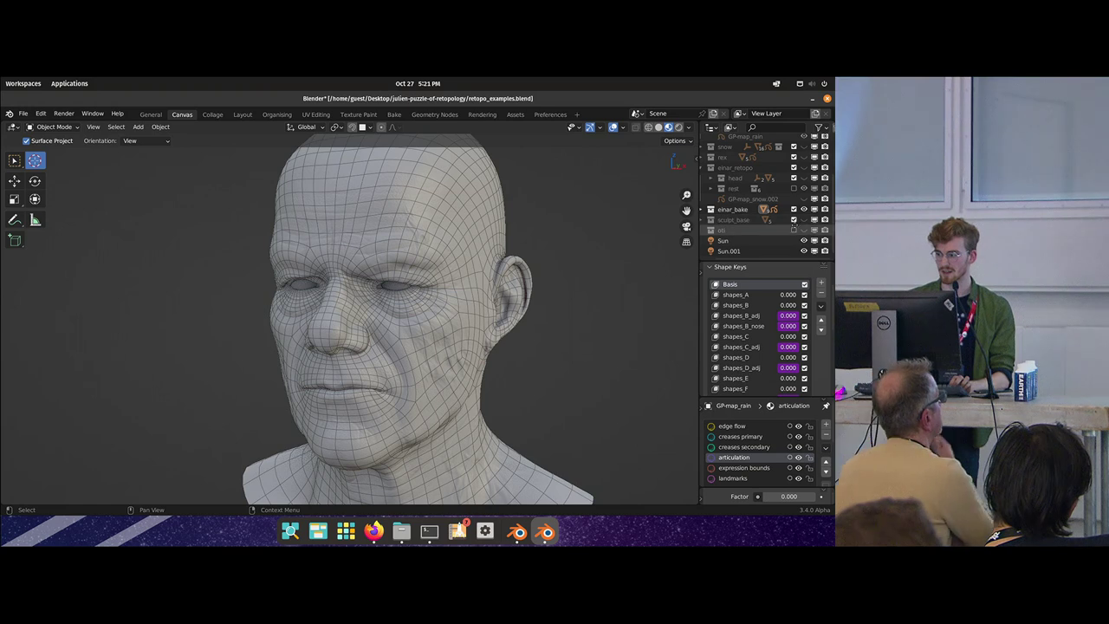
pyautogui.keyDown('ctrl'); pyautogui.click(803, 220); pyautogui.keyUp('ctrl')
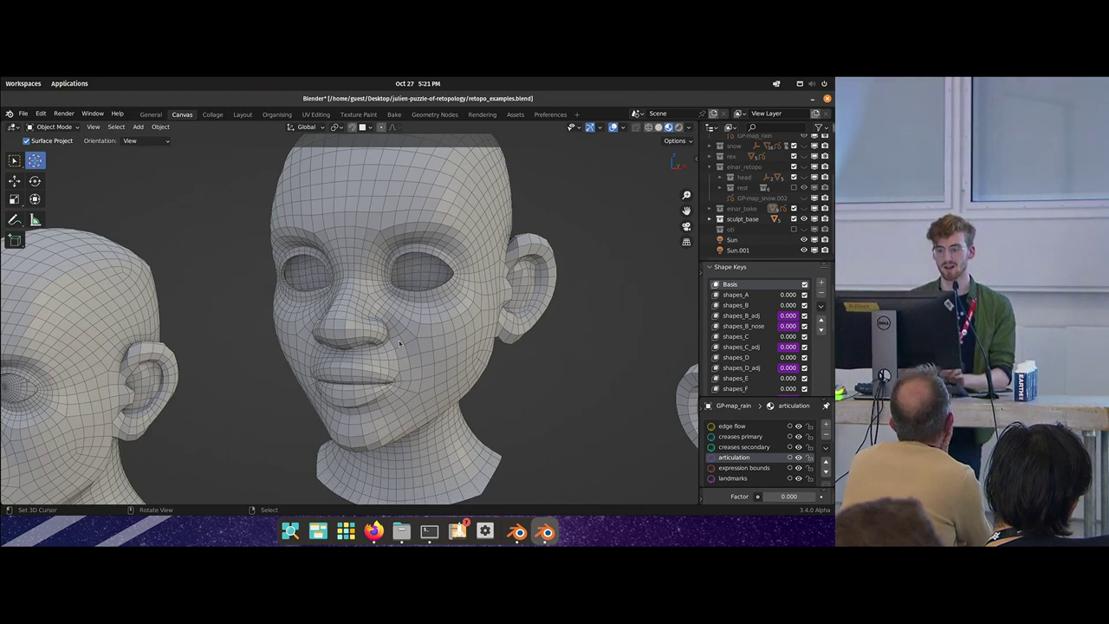
pyautogui.moveTo(348, 332)
pyautogui.mouseDown(button='middle')
pyautogui.moveTo(421, 338)
pyautogui.moveTo(416, 326)
pyautogui.moveTo(329, 327)
pyautogui.mouseUp(button='middle')
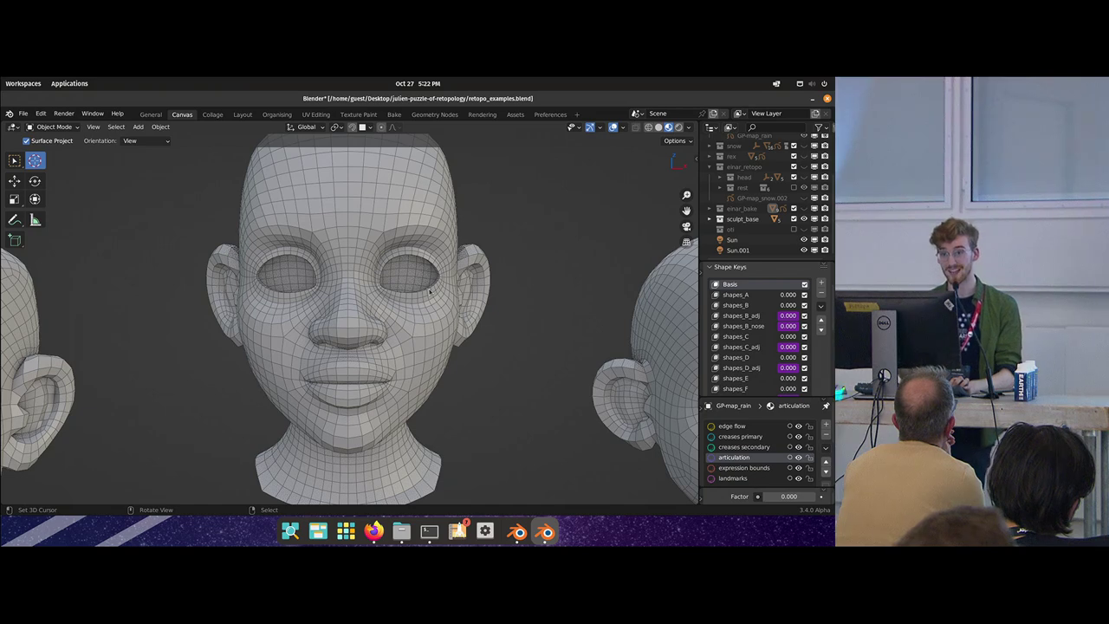
# - Compare the topology of the floating base head with the two full-body base meshes beside it
pyautogui.moveTo(468, 308); pyautogui.dragTo(440, 314, button='middle')
pyautogui.scroll(-6, 440, 314)
pyautogui.scroll(2, 345, 331)
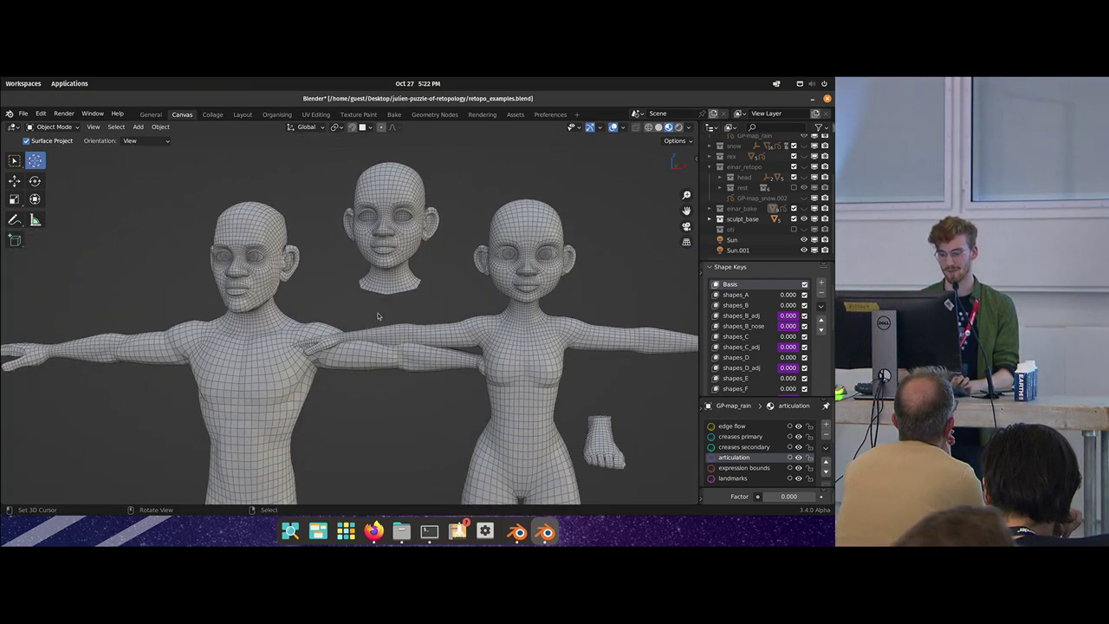
pyautogui.scroll(2, 346, 331)
pyautogui.rightClick(341, 194)
pyautogui.keyDown('shift'); pyautogui.moveTo(342, 194); pyautogui.dragTo(347, 211, button='middle'); pyautogui.keyUp('shift')
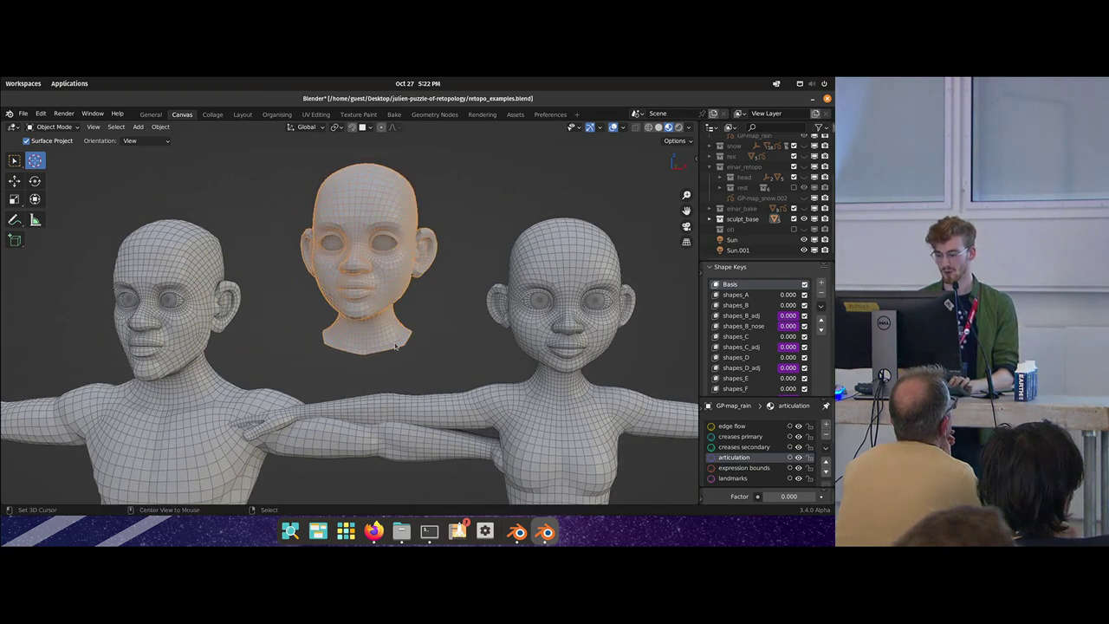
pyautogui.rightClick(488, 254)
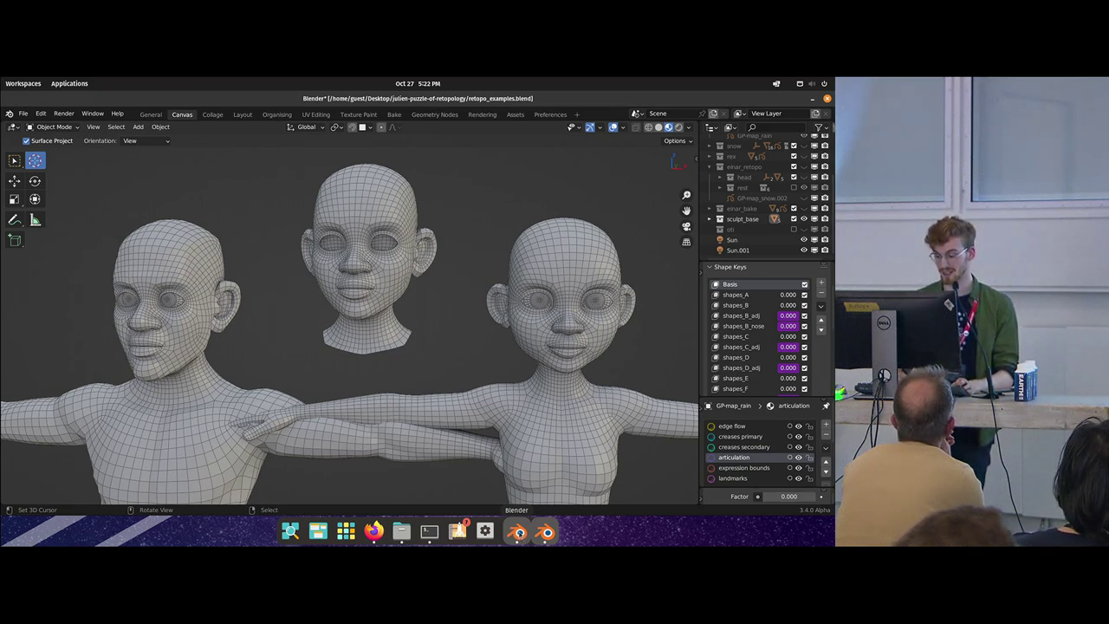
# - Switch to the Blender window with retopo_demo.blend and view the posed sheep sculpt from the front side
pyautogui.click(517, 531)
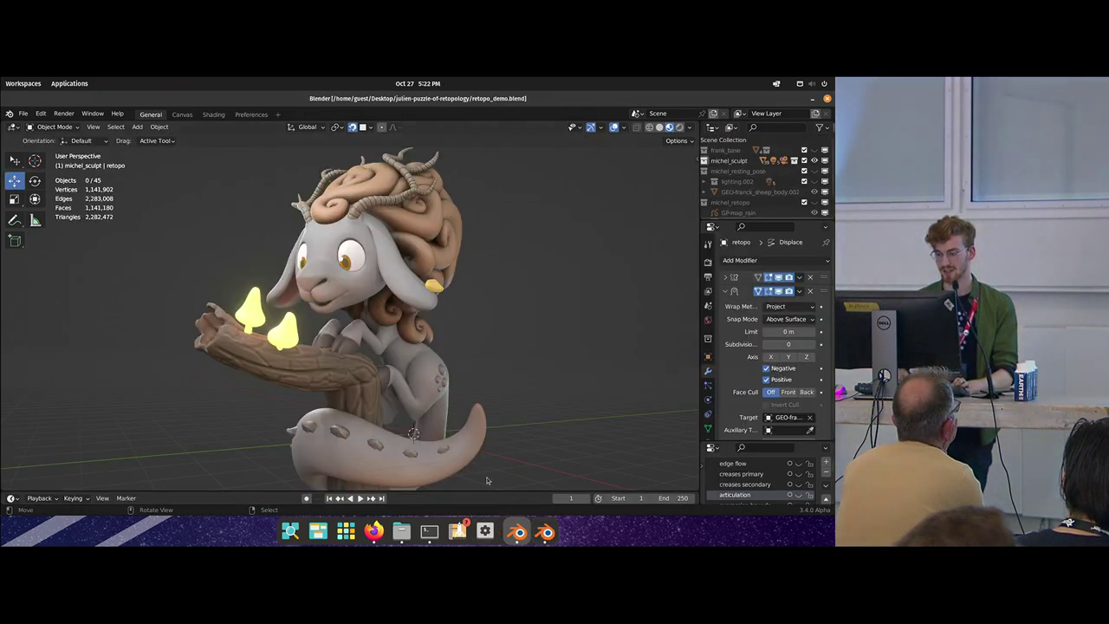
pyautogui.moveTo(407, 306); pyautogui.dragTo(475, 304, button='middle')
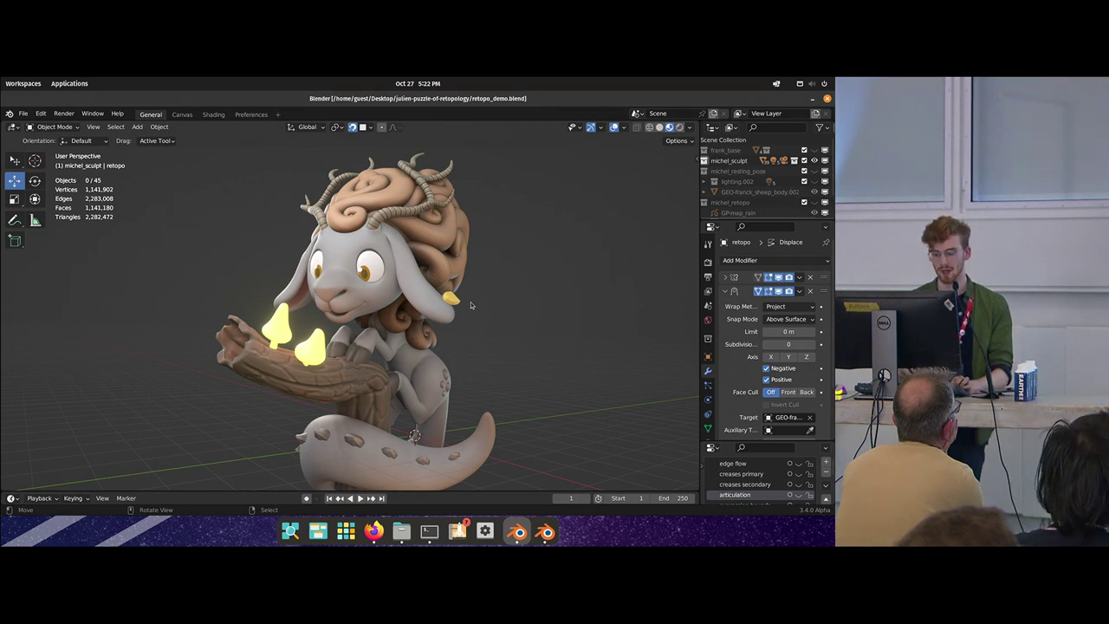
# - Switch to Firefox and present the Stylized and Realistic Character Workflow pages and the Live: From Sculpt to Character playlist
pyautogui.click(374, 531)
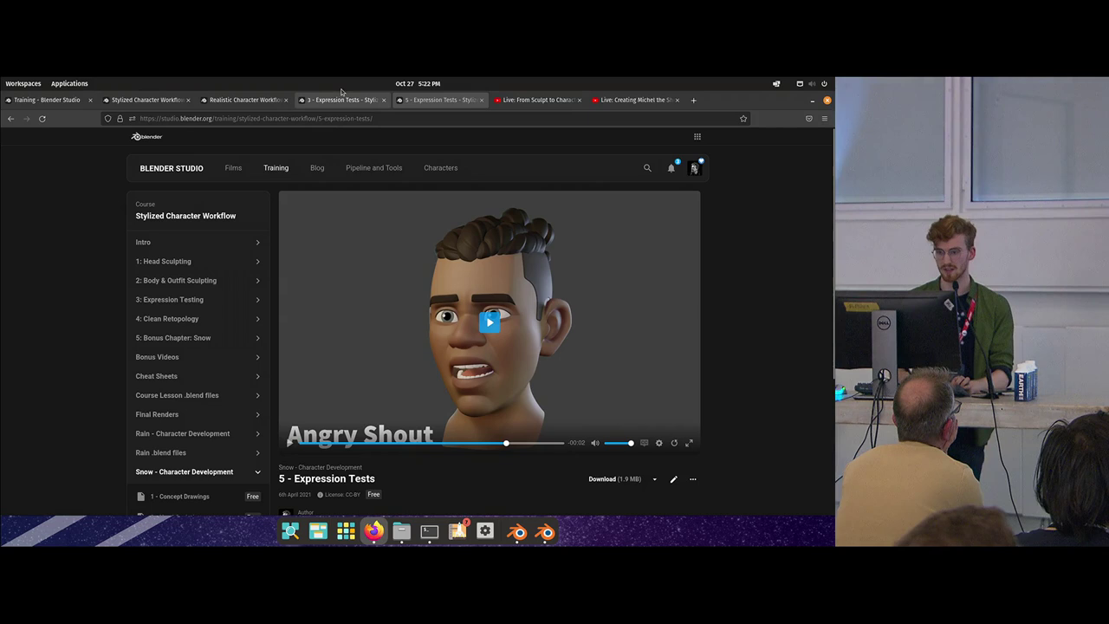
pyautogui.click(551, 102)
pyautogui.click(146, 99)
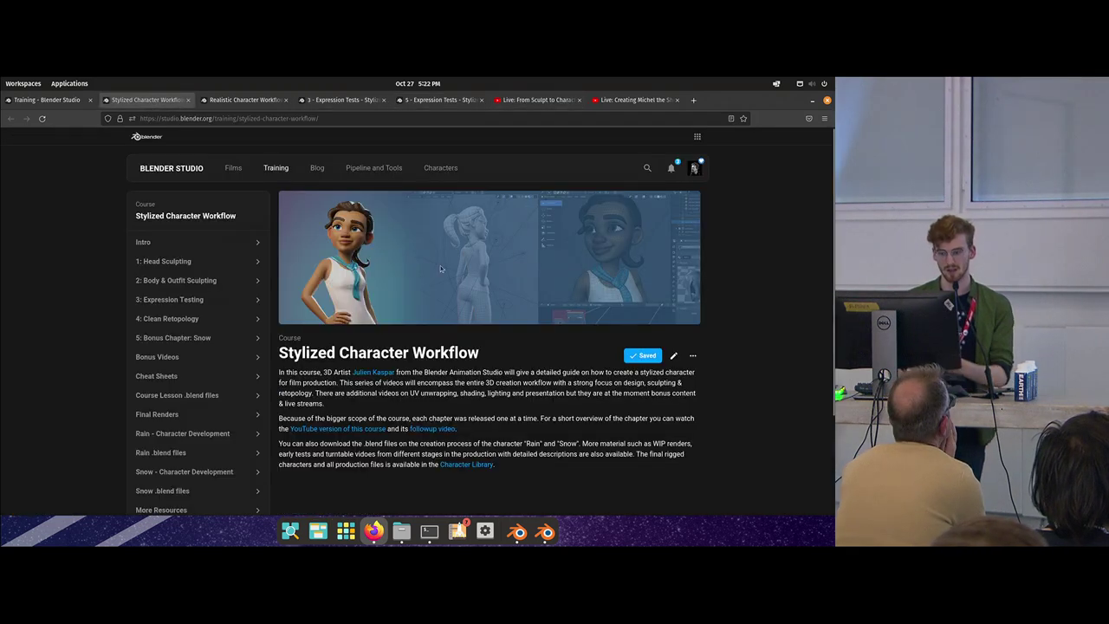
pyautogui.click(244, 100)
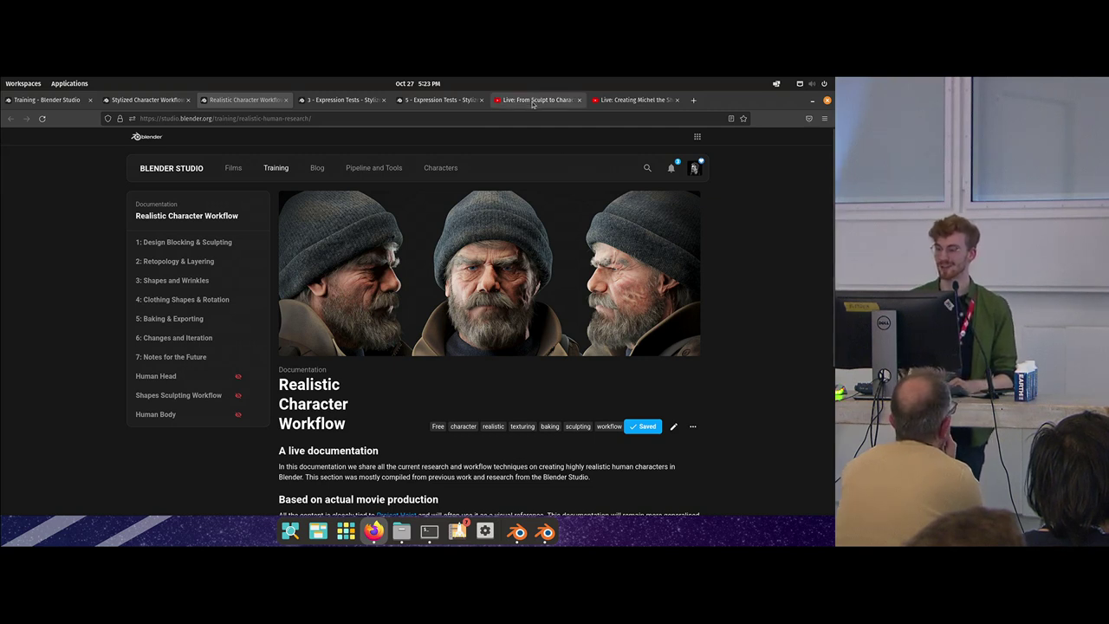
pyautogui.click(533, 102)
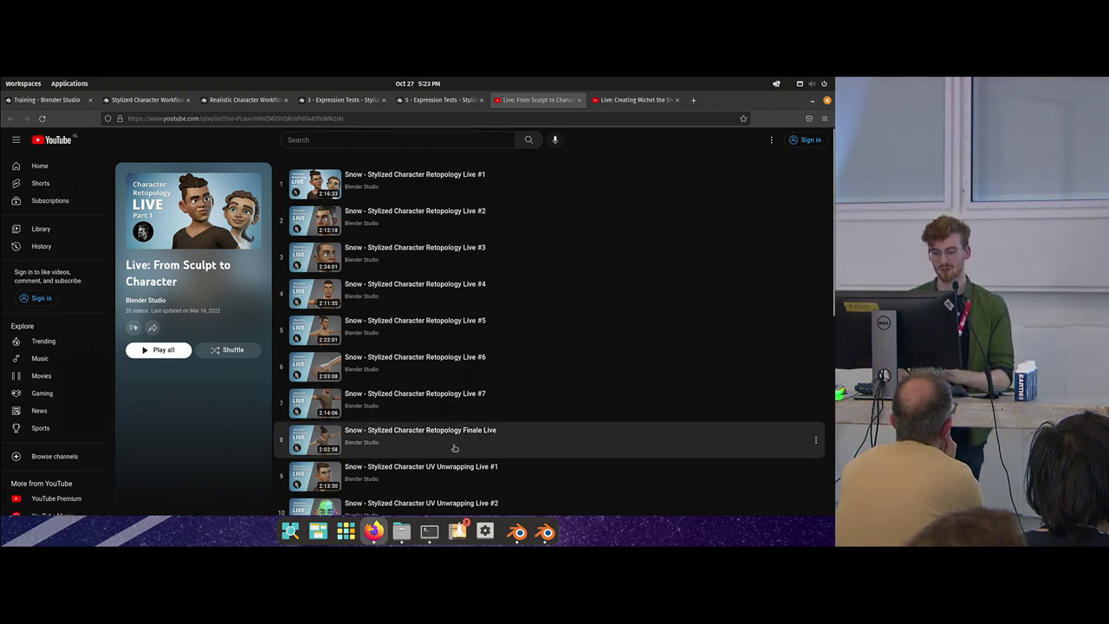
# - Return to retopo_demo.blend in Blender, show only the michel_resting_pose collection and view the sheep's face
pyautogui.click(517, 531)
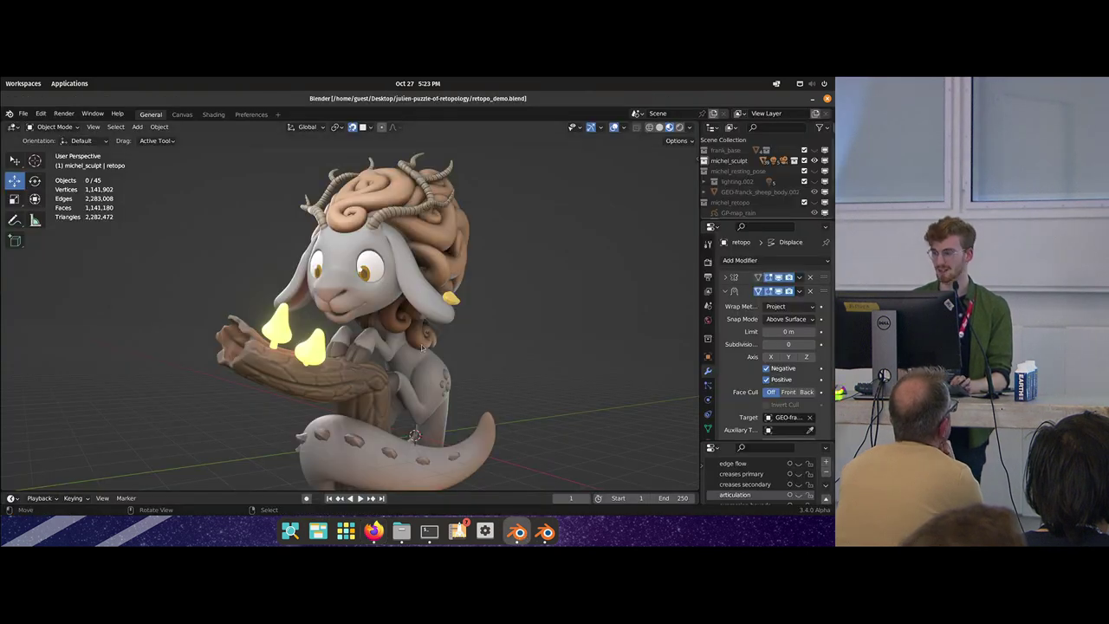
pyautogui.moveTo(500, 295); pyautogui.dragTo(398, 286, button='middle')
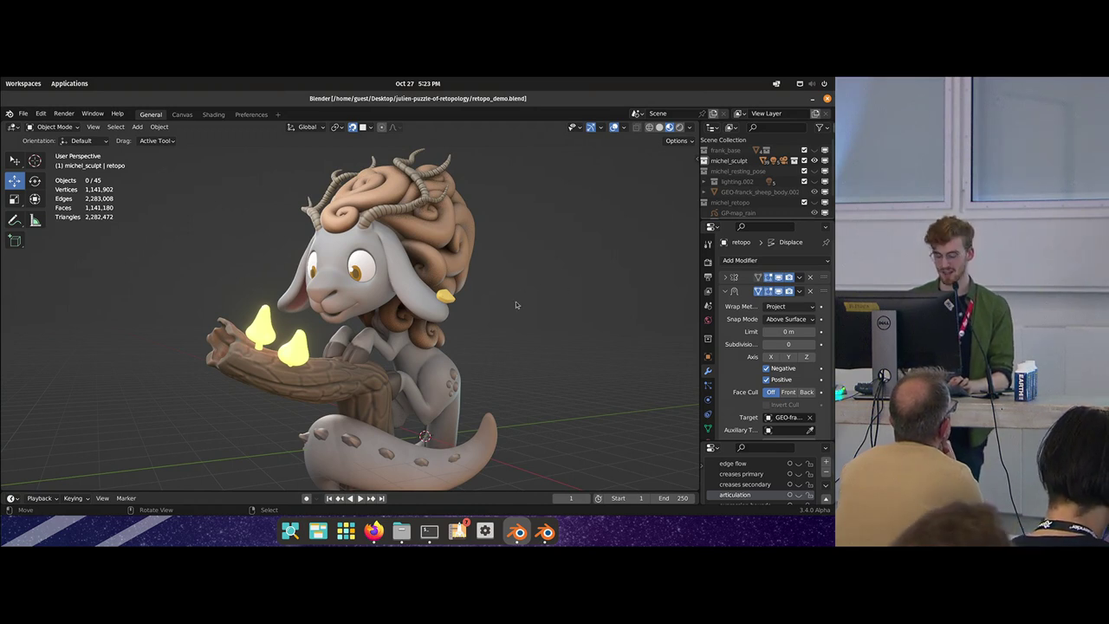
pyautogui.press('3')
pyautogui.moveTo(426, 325); pyautogui.dragTo(404, 348, button='middle')
pyautogui.scroll(4, 459, 338)
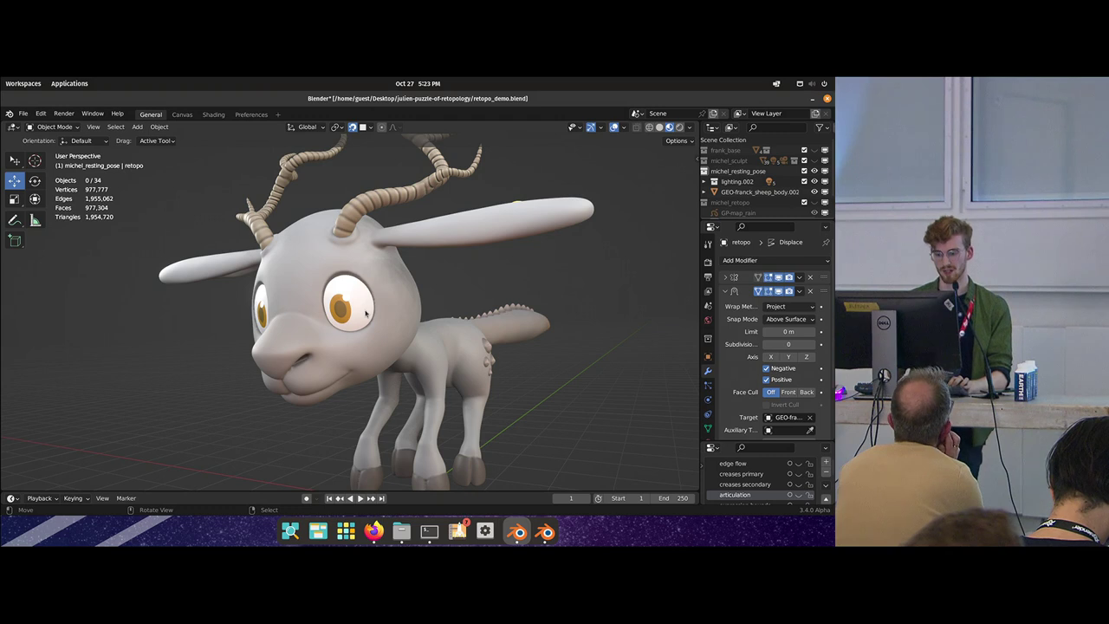
pyautogui.moveTo(372, 309); pyautogui.dragTo(472, 323, button='middle')
# - Show the GP-map_rain guide drawing from the michel_retopo collection on the sheep's head with only its edge flow layer turned on
pyautogui.moveTo(785, 173); pyautogui.dragTo(793, 163, button='middle')
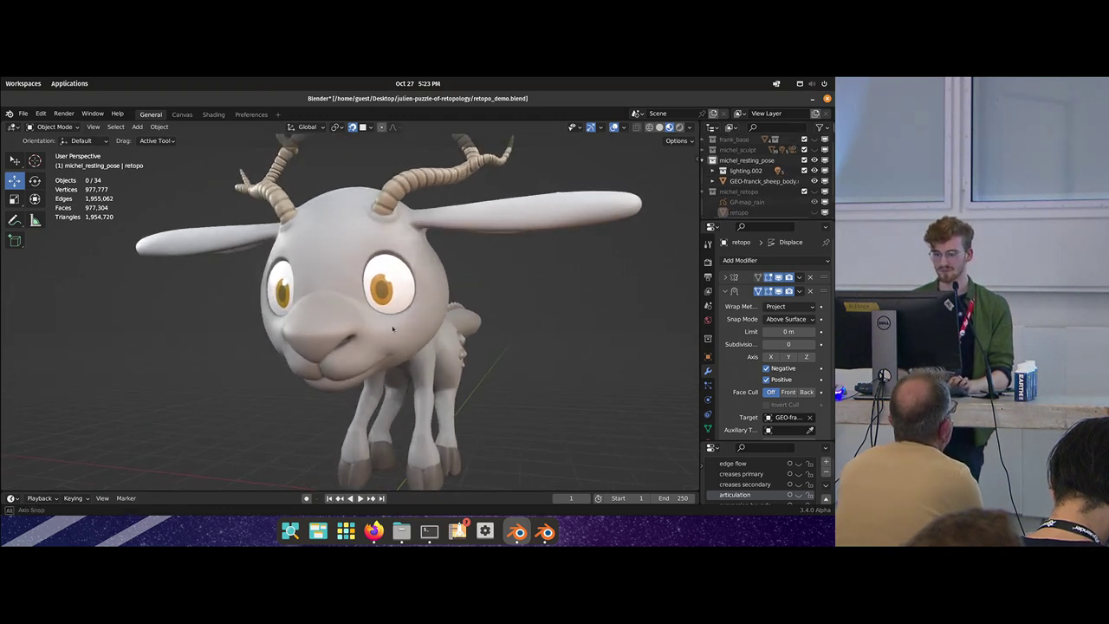
pyautogui.moveTo(411, 320); pyautogui.dragTo(414, 330, button='middle')
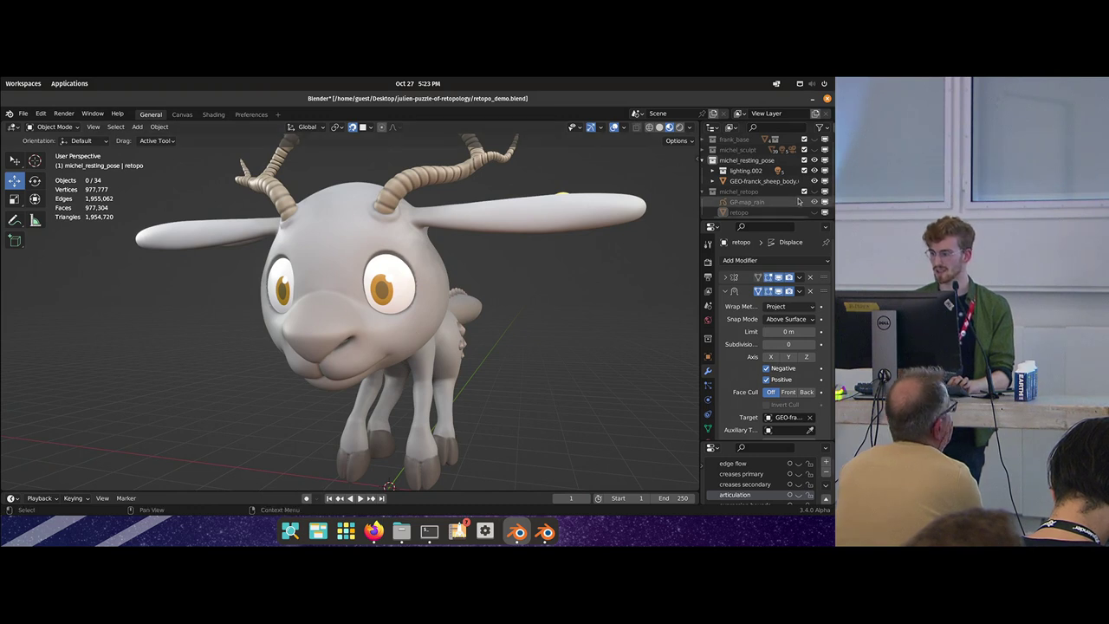
pyautogui.click(746, 202)
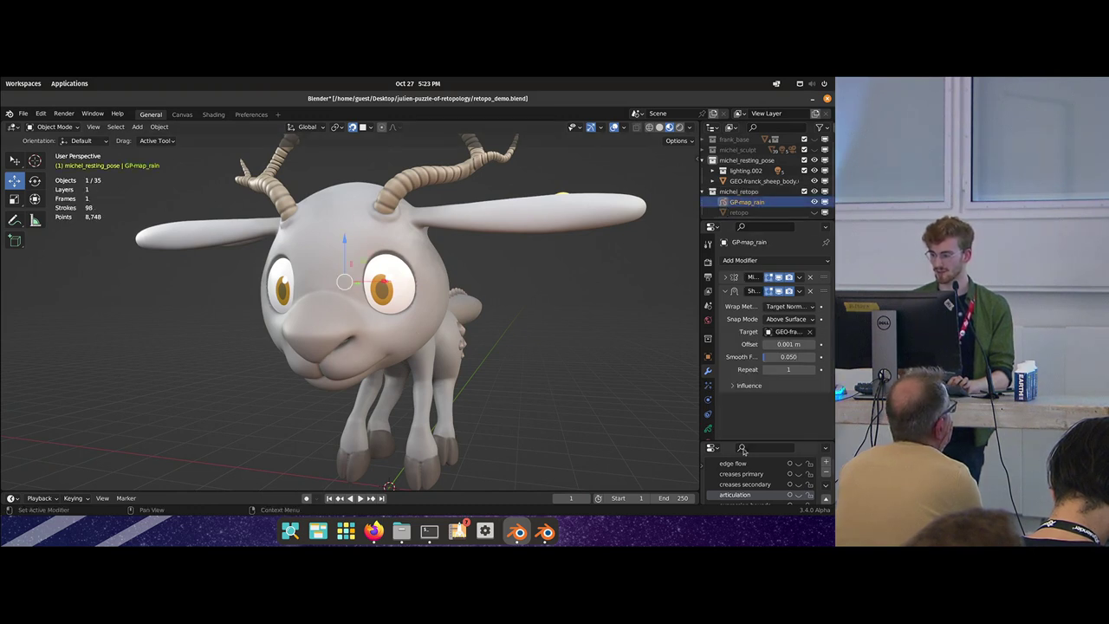
pyautogui.moveTo(745, 442); pyautogui.dragTo(769, 407)
pyautogui.click(799, 428)
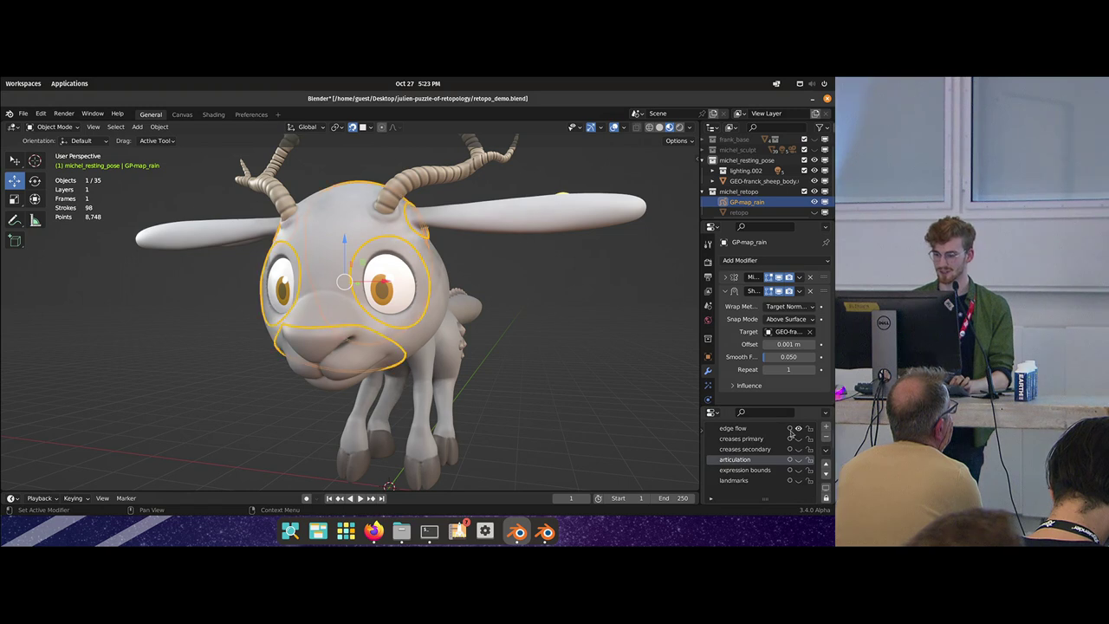
pyautogui.hotkey('alt', 'a')
pyautogui.moveTo(401, 309)
pyautogui.mouseDown(button='middle')
pyautogui.moveTo(397, 321)
pyautogui.moveTo(340, 315)
pyautogui.mouseUp(button='middle')
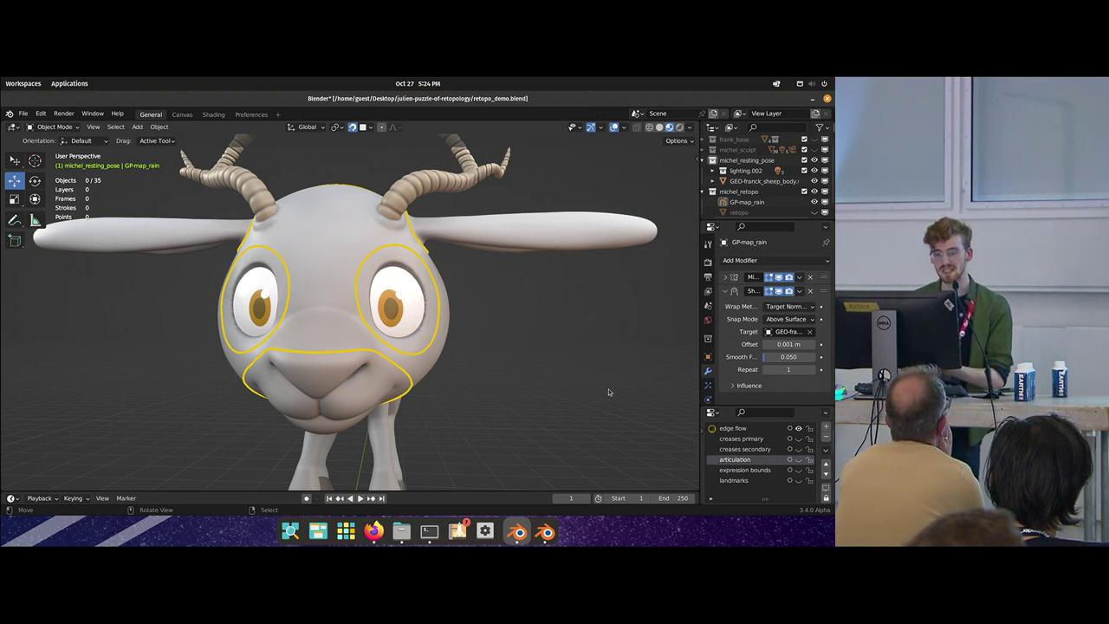
# - Examine the edge flow loops around the eyes, ears and muzzle from several angles
pyautogui.moveTo(608, 393); pyautogui.dragTo(352, 273, button='middle')
pyautogui.moveTo(424, 273); pyautogui.dragTo(412, 229, button='middle')
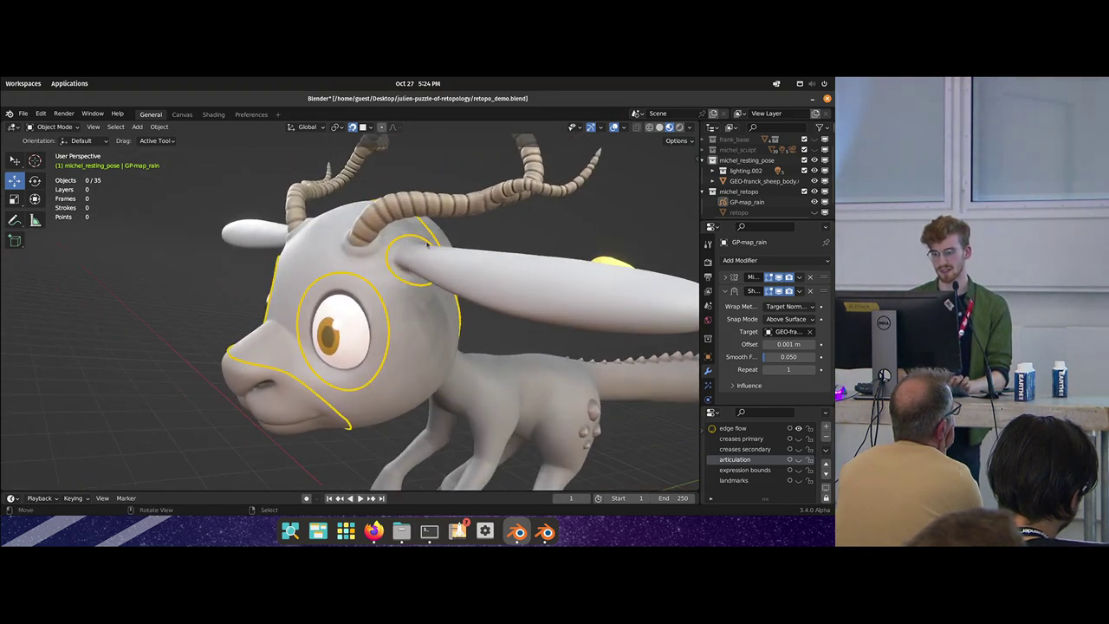
pyautogui.moveTo(369, 263); pyautogui.dragTo(415, 279, button='middle')
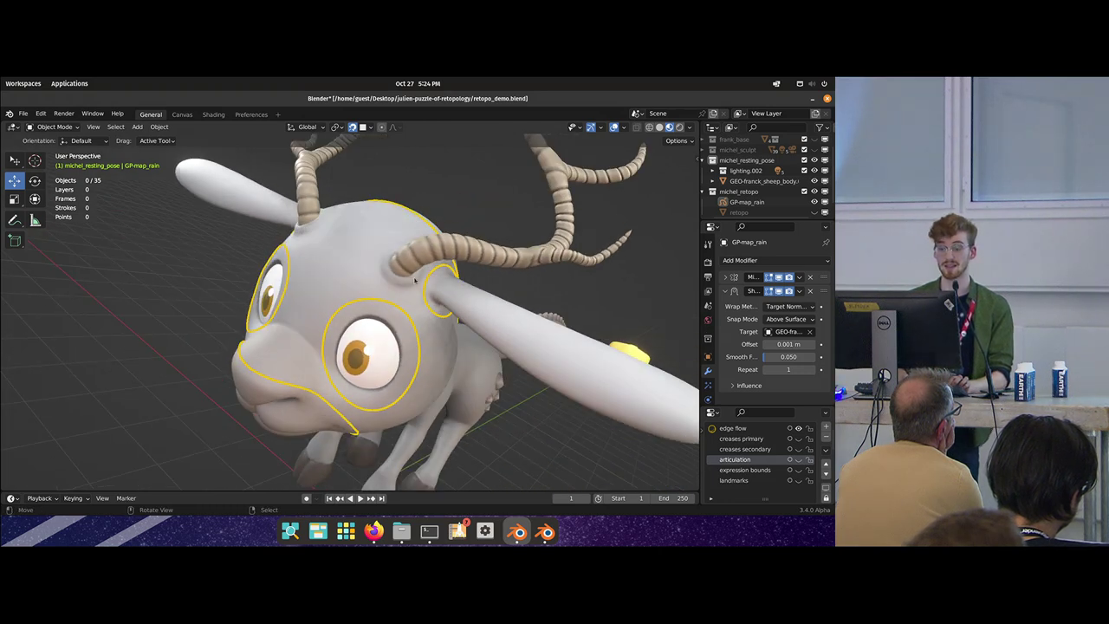
pyautogui.moveTo(422, 333); pyautogui.dragTo(454, 258, button='middle')
pyautogui.moveTo(379, 353); pyautogui.dragTo(421, 364, button='middle')
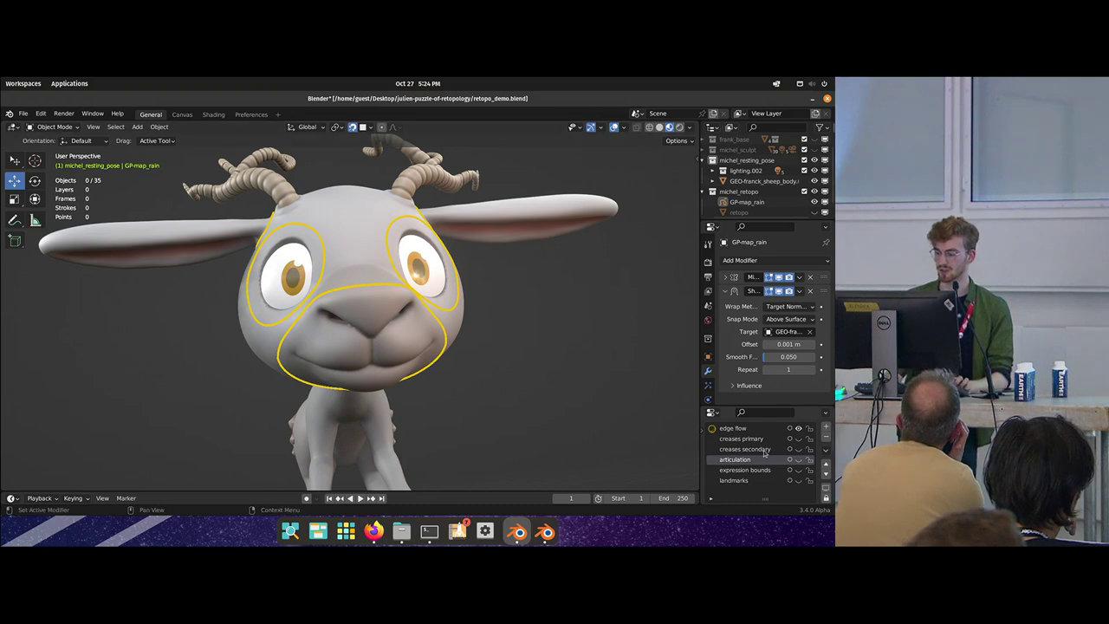
# - Replace the edge flow guide with the creases primary layer and inspect its lines around the eyes, nose and horns
pyautogui.click(799, 428)
pyautogui.click(799, 438)
pyautogui.click(798, 448)
pyautogui.moveTo(433, 338)
pyautogui.mouseDown(button='middle')
pyautogui.moveTo(460, 339)
pyautogui.moveTo(407, 340)
pyautogui.moveTo(376, 314)
pyautogui.moveTo(289, 308)
pyautogui.moveTo(338, 302)
pyautogui.mouseUp(button='middle')
pyautogui.click(799, 449)
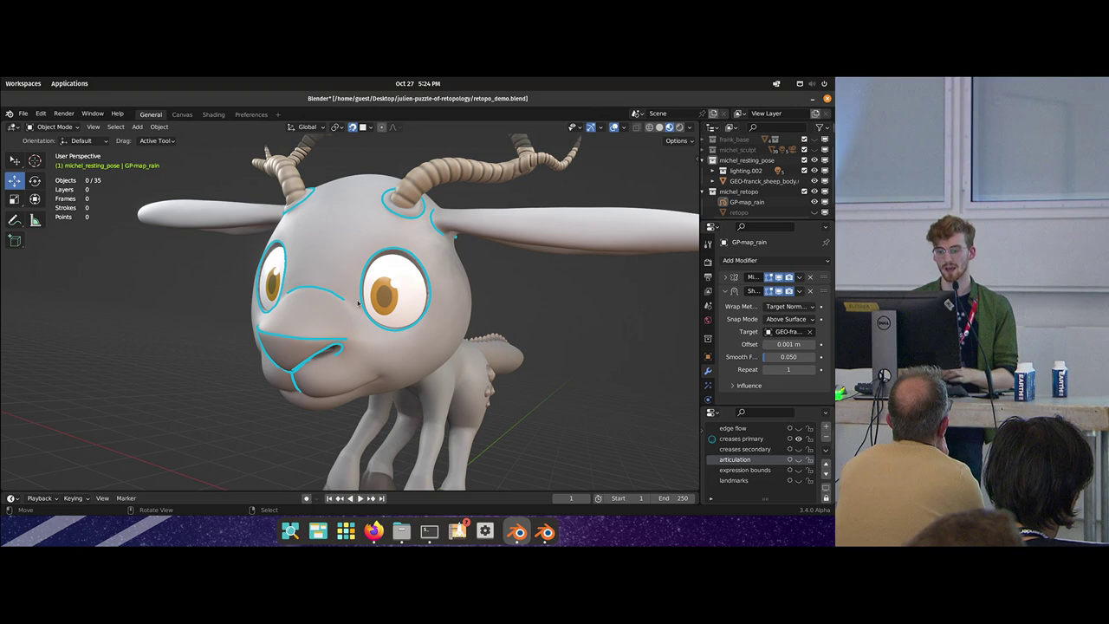
pyautogui.moveTo(397, 273); pyautogui.dragTo(360, 250, button='middle')
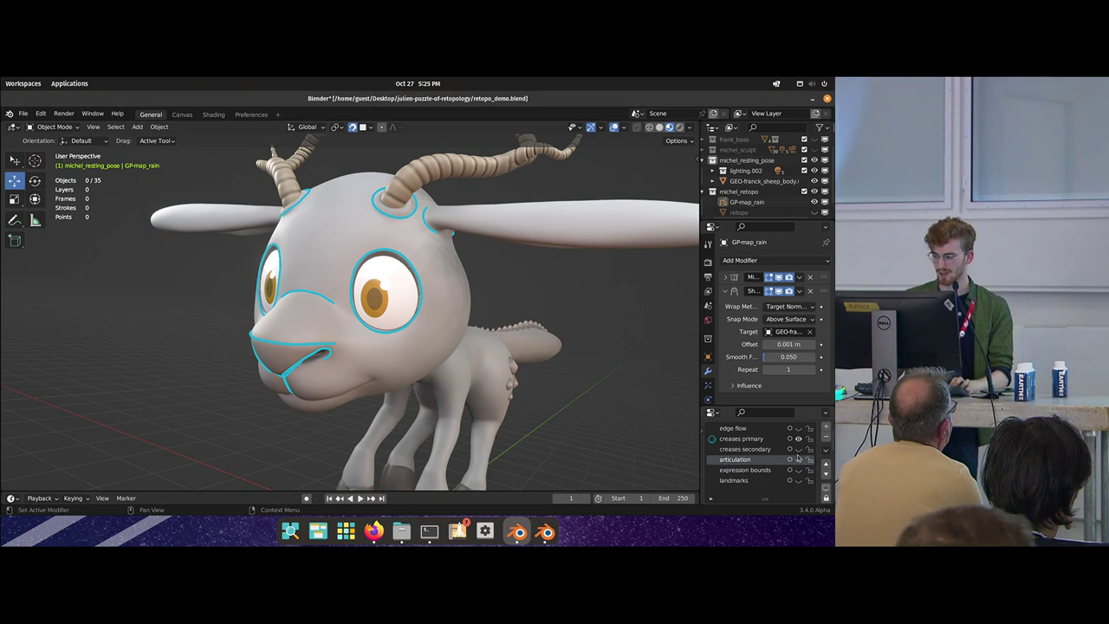
# - Add the creases secondary layer and compare both sets of crease lines on the sheep's face
pyautogui.click(798, 458)
pyautogui.moveTo(616, 428); pyautogui.dragTo(289, 318, button='middle')
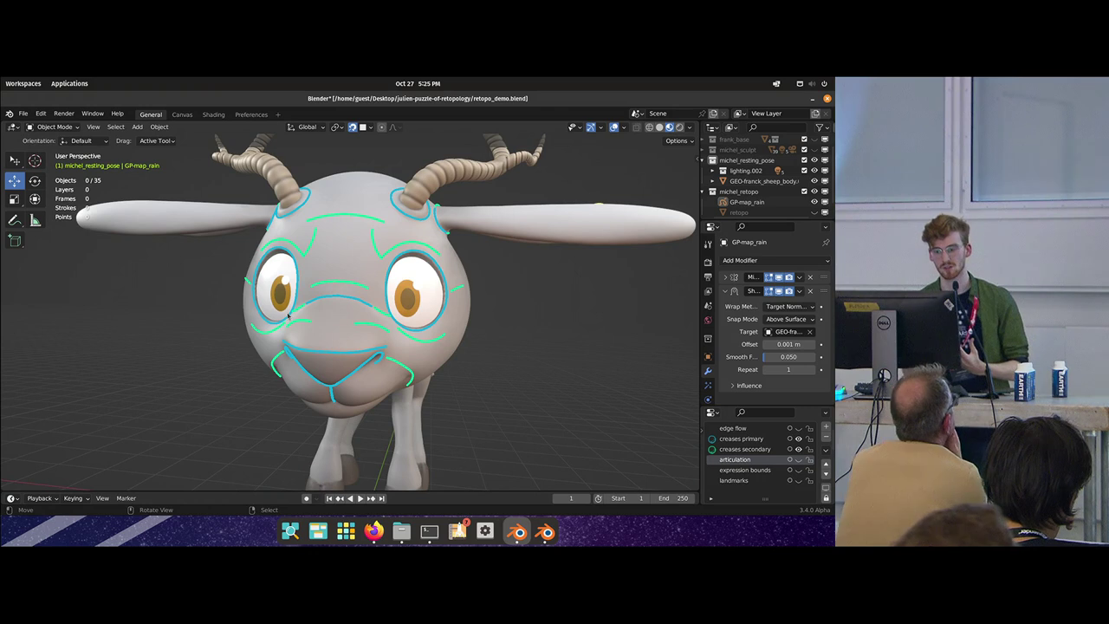
pyautogui.moveTo(405, 227); pyautogui.dragTo(359, 371, button='middle')
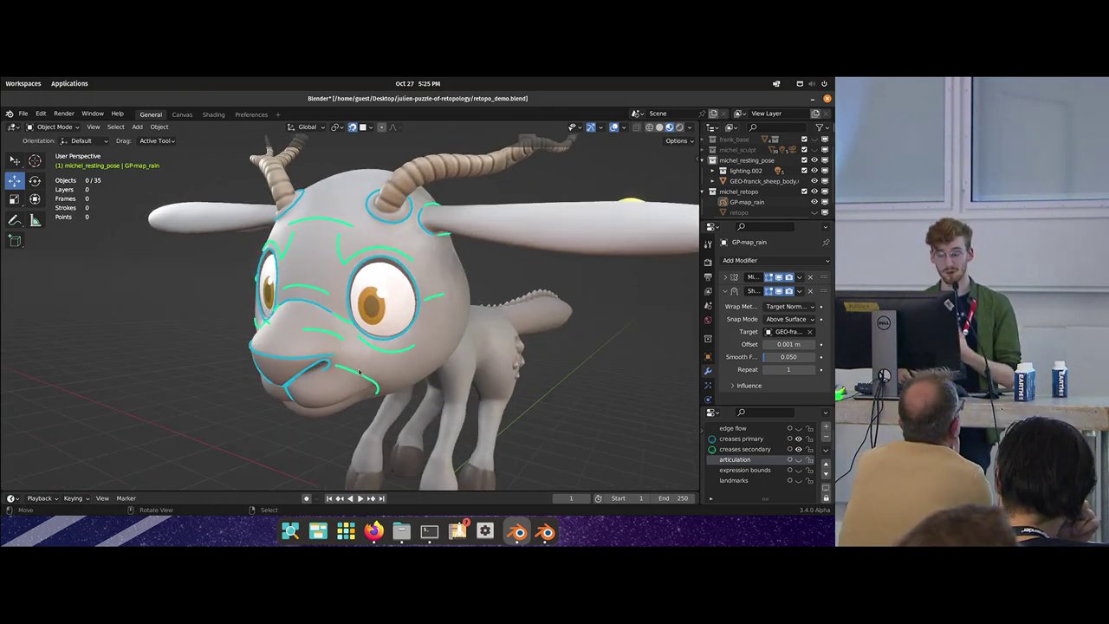
pyautogui.moveTo(361, 269); pyautogui.dragTo(350, 258, button='middle')
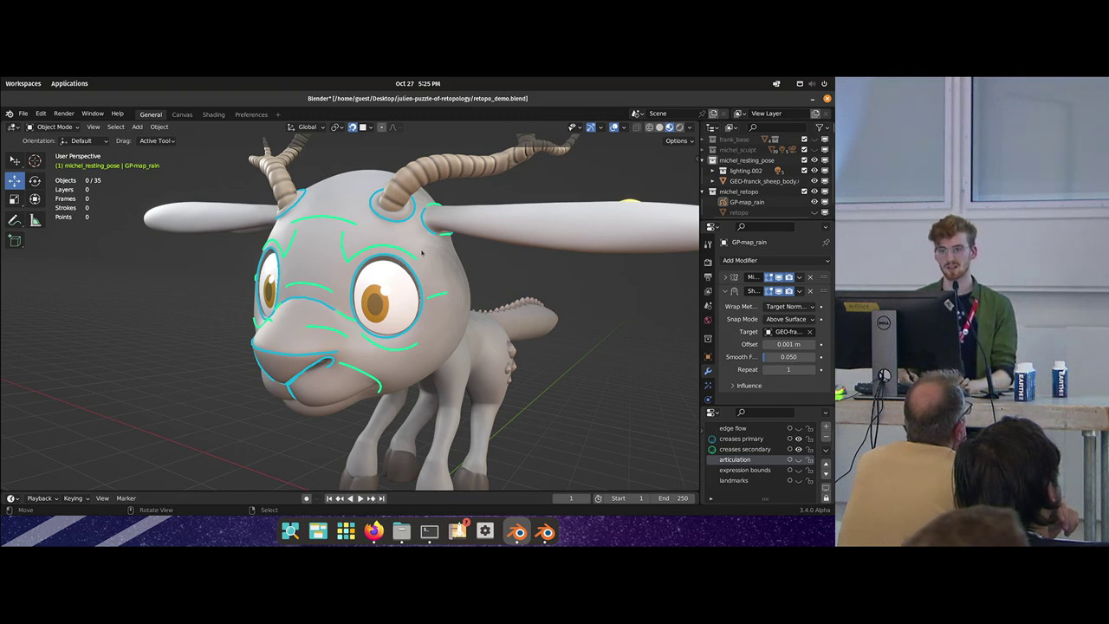
pyautogui.moveTo(361, 305); pyautogui.dragTo(397, 306, button='middle')
# - Show only the articulation layer and examine its short marks around the eyes and mouth
pyautogui.click(799, 459)
pyautogui.moveTo(799, 448); pyautogui.dragTo(798, 438)
pyautogui.moveTo(414, 319)
pyautogui.mouseDown(button='middle')
pyautogui.moveTo(364, 296)
pyautogui.moveTo(347, 205)
pyautogui.mouseUp(button='middle')
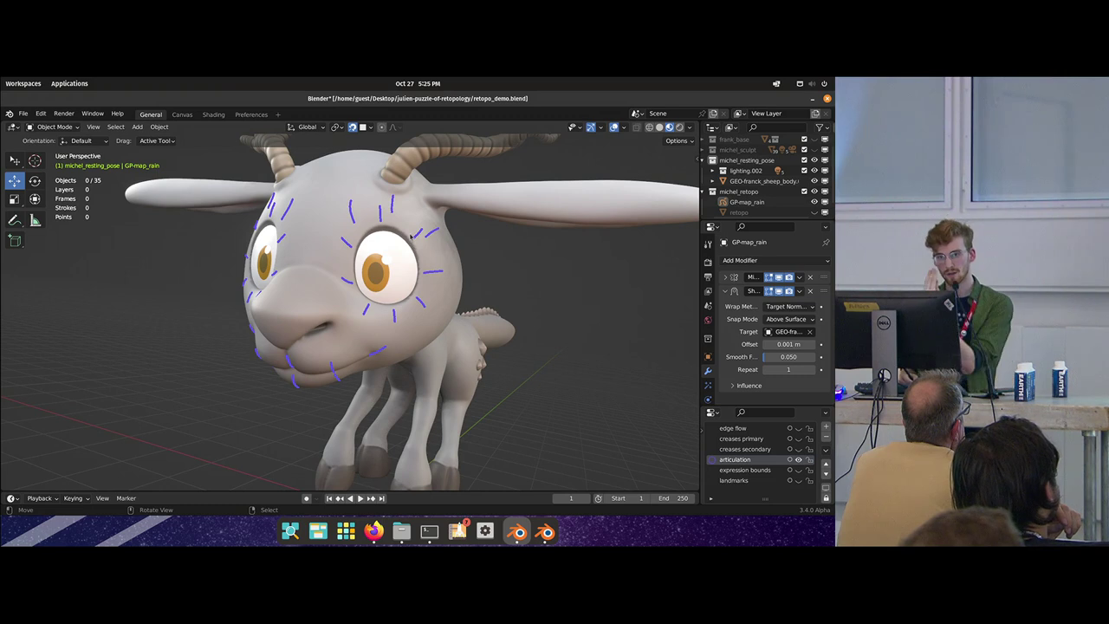
pyautogui.moveTo(377, 257); pyautogui.dragTo(419, 227, button='middle')
pyautogui.moveTo(384, 331); pyautogui.dragTo(333, 328, button='middle')
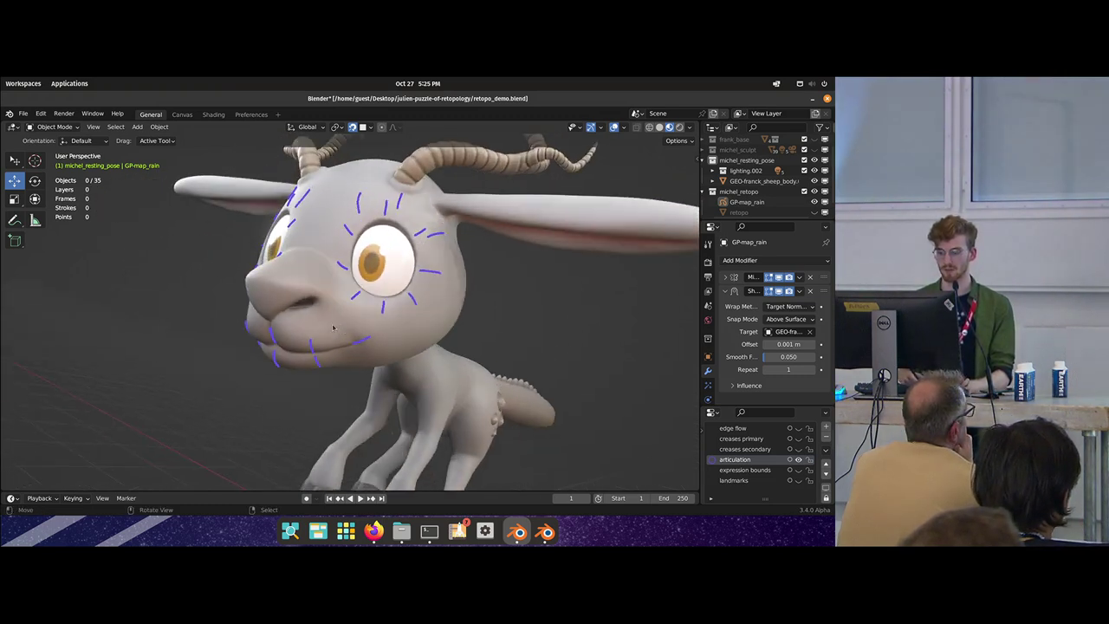
# - Show only the expression bounds layer and examine its outlines around the eyes and muzzle from different angles
pyautogui.click(798, 460)
pyautogui.click(798, 470)
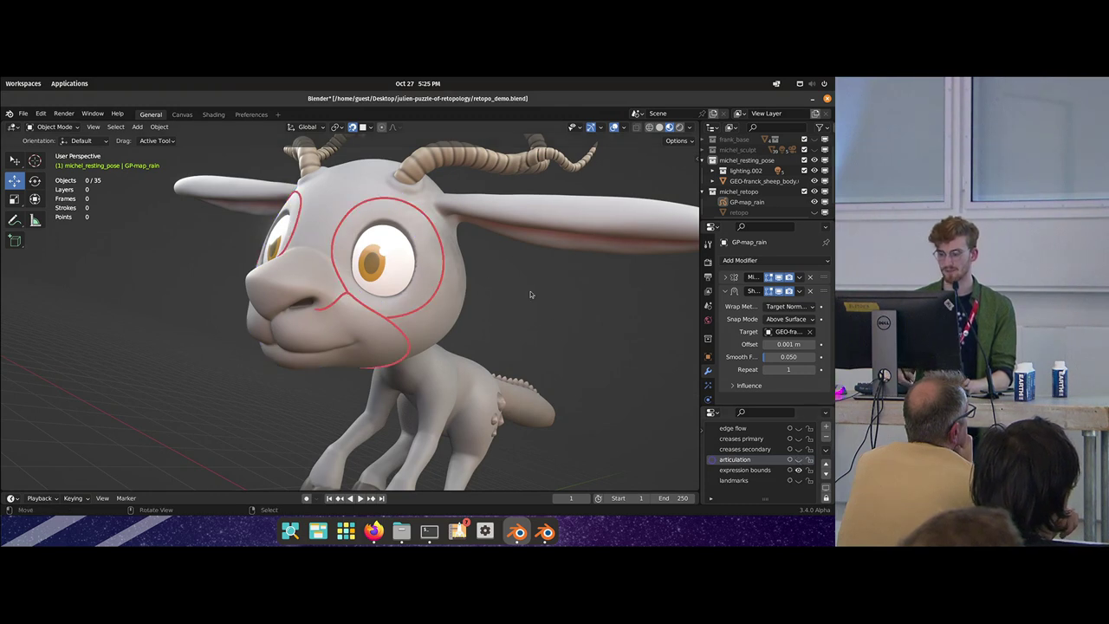
pyautogui.moveTo(530, 294); pyautogui.dragTo(408, 279, button='middle')
pyautogui.moveTo(341, 301); pyautogui.dragTo(362, 301, button='middle')
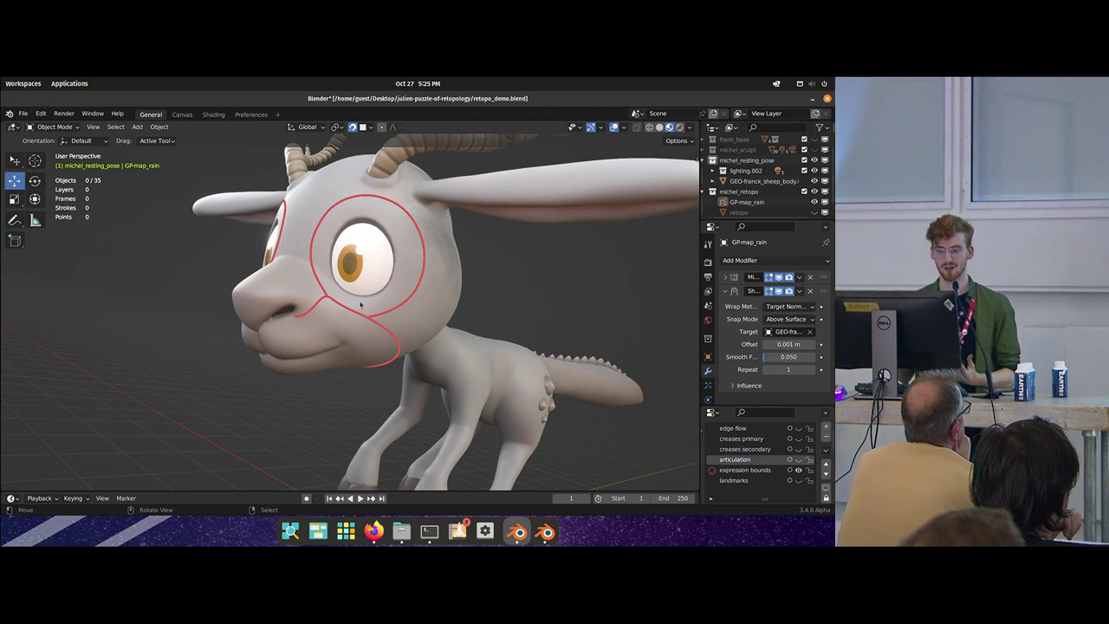
pyautogui.moveTo(344, 347); pyautogui.dragTo(330, 303, button='middle')
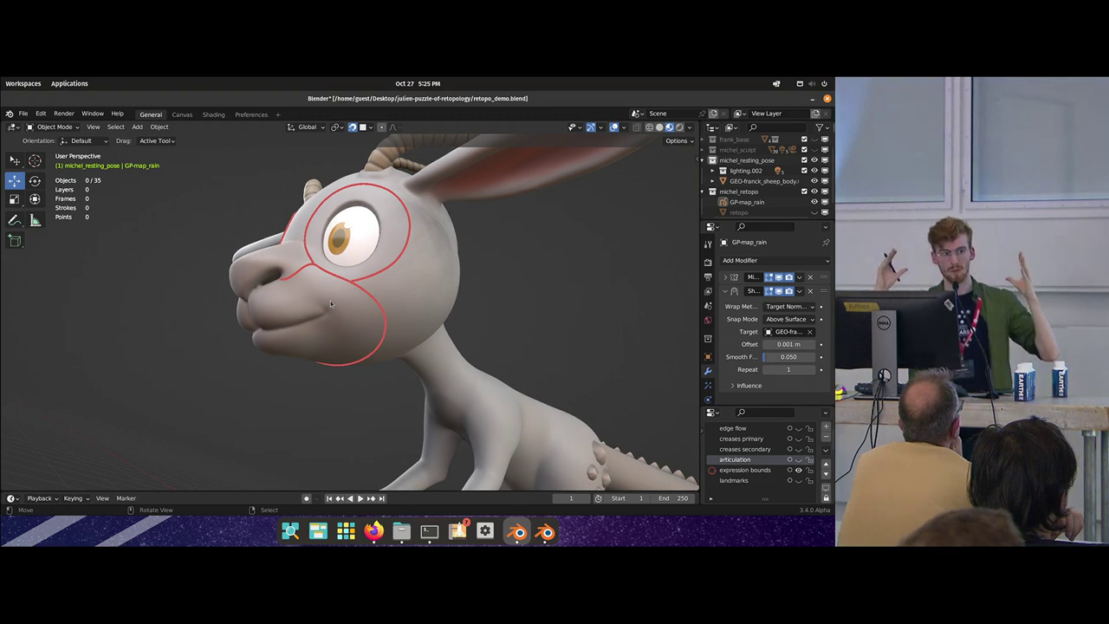
pyautogui.moveTo(330, 303); pyautogui.dragTo(376, 343, button='middle')
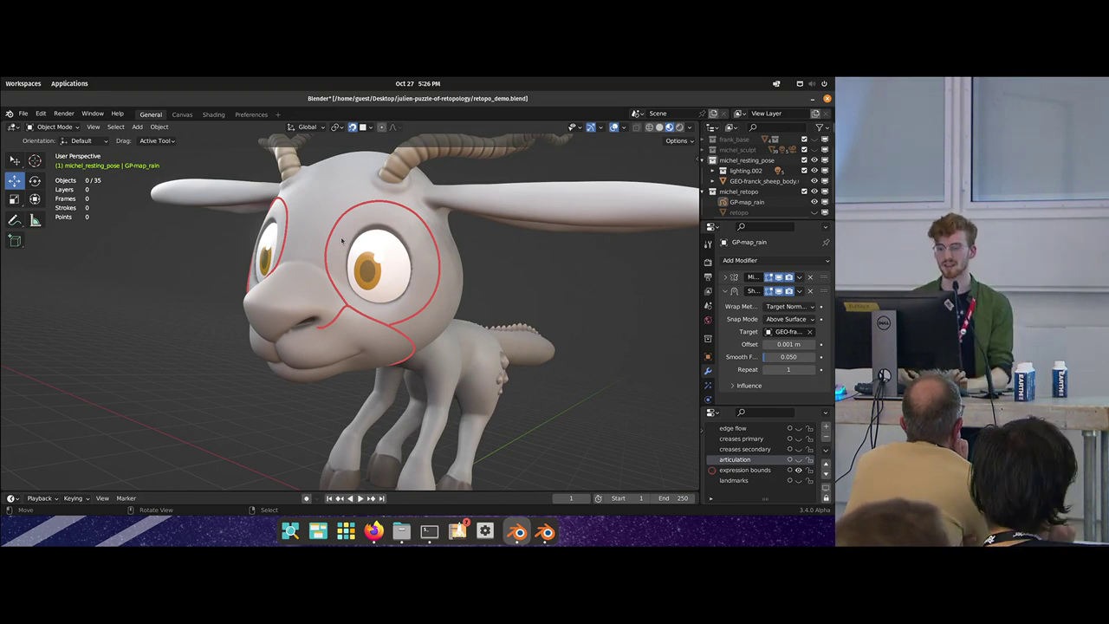
pyautogui.moveTo(343, 240); pyautogui.dragTo(315, 291, button='middle')
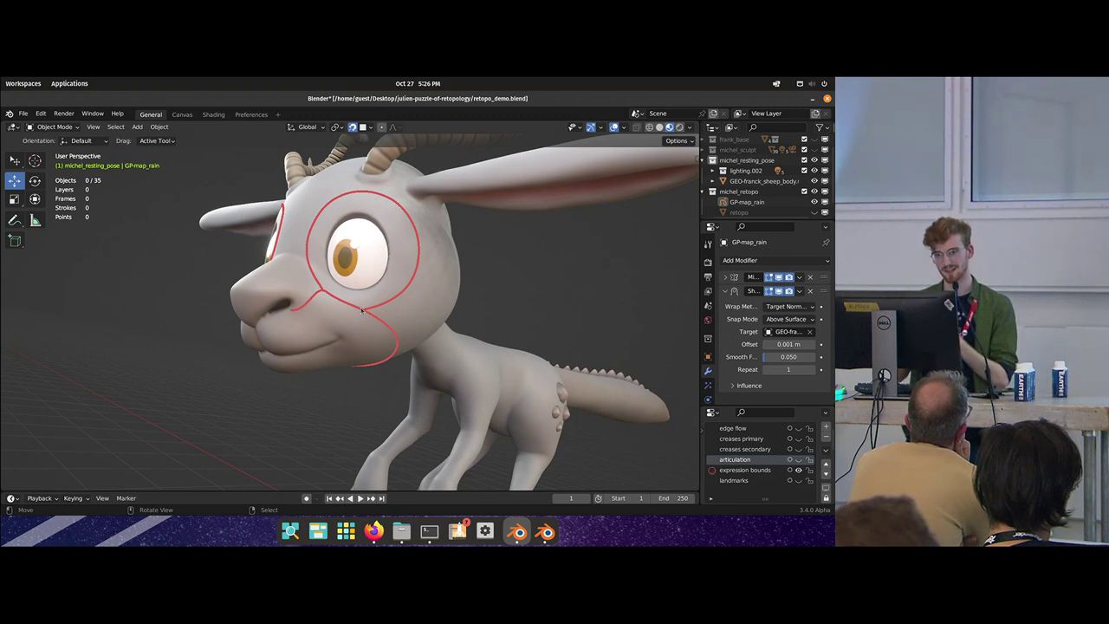
# - Show only the landmarks layer, hide the horns to view the rings at their bases, and unhide all objects again
pyautogui.click(798, 470)
pyautogui.moveTo(407, 334); pyautogui.dragTo(373, 260, button='middle')
pyautogui.click(411, 255)
pyautogui.press('h')
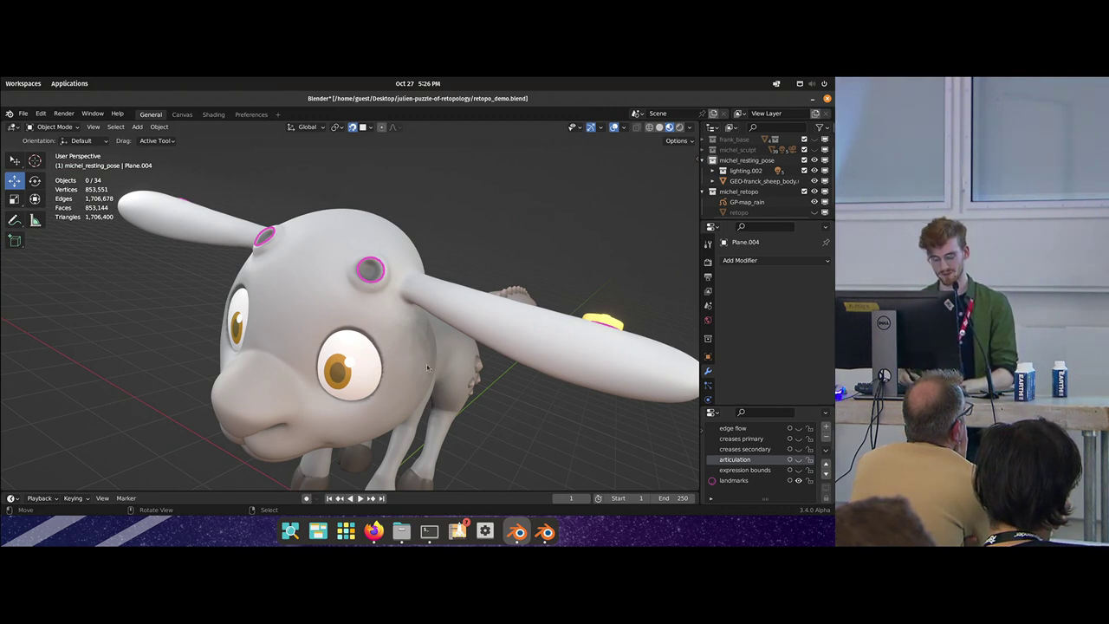
pyautogui.moveTo(401, 330)
pyautogui.mouseDown(button='middle')
pyautogui.moveTo(351, 334)
pyautogui.moveTo(362, 348)
pyautogui.moveTo(357, 329)
pyautogui.moveTo(400, 317)
pyautogui.moveTo(472, 361)
pyautogui.moveTo(296, 338)
pyautogui.moveTo(299, 305)
pyautogui.mouseUp(button='middle')
pyautogui.scroll(-2, 448, 367)
pyautogui.hotkey('alt', 'h')
pyautogui.hotkey('alt', 'a')
pyautogui.keyDown('shift'); pyautogui.moveTo(298, 305); pyautogui.dragTo(384, 295, button='middle'); pyautogui.keyUp('shift')
# - Turn on all layers of the guide drawing from edge flow to landmarks and select GP-map_rain
pyautogui.moveTo(798, 470); pyautogui.dragTo(799, 428)
pyautogui.moveTo(333, 351)
pyautogui.keyDown('shift'); pyautogui.mouseDown(button='middle')
pyautogui.moveTo(363, 312)
pyautogui.moveTo(407, 317)
pyautogui.mouseUp(button='middle'); pyautogui.keyUp('shift')
pyautogui.scroll(2, 364, 313)
pyautogui.rightClick(364, 313)
pyautogui.hotkey('shift', 'space')
pyautogui.press('space')
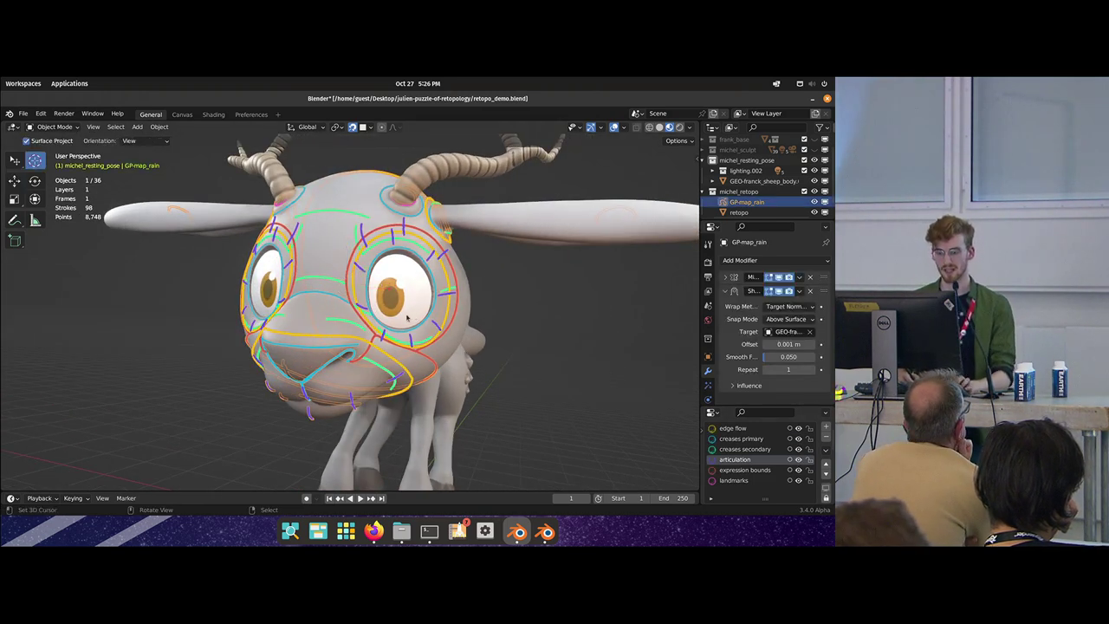
# - Fade the guide drawing by setting its opacity to 0.282 and its stroke thickness adjustment to -21 px
pyautogui.scroll(-2, 708, 368)
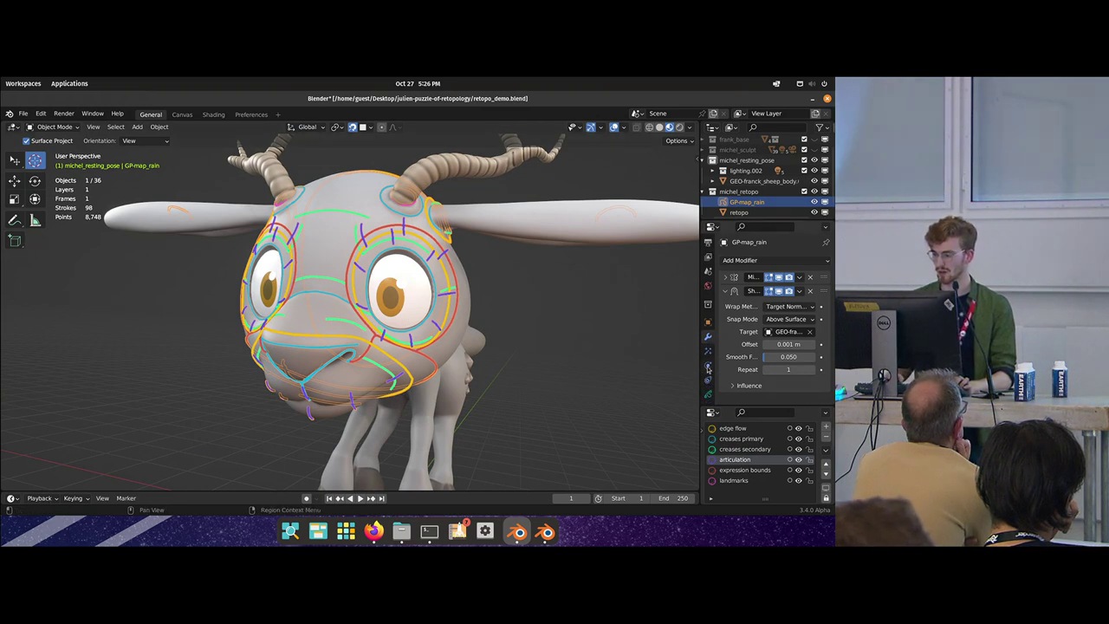
pyautogui.click(708, 394)
pyautogui.scroll(-3, 766, 346)
pyautogui.moveTo(795, 310); pyautogui.dragTo(750, 312)
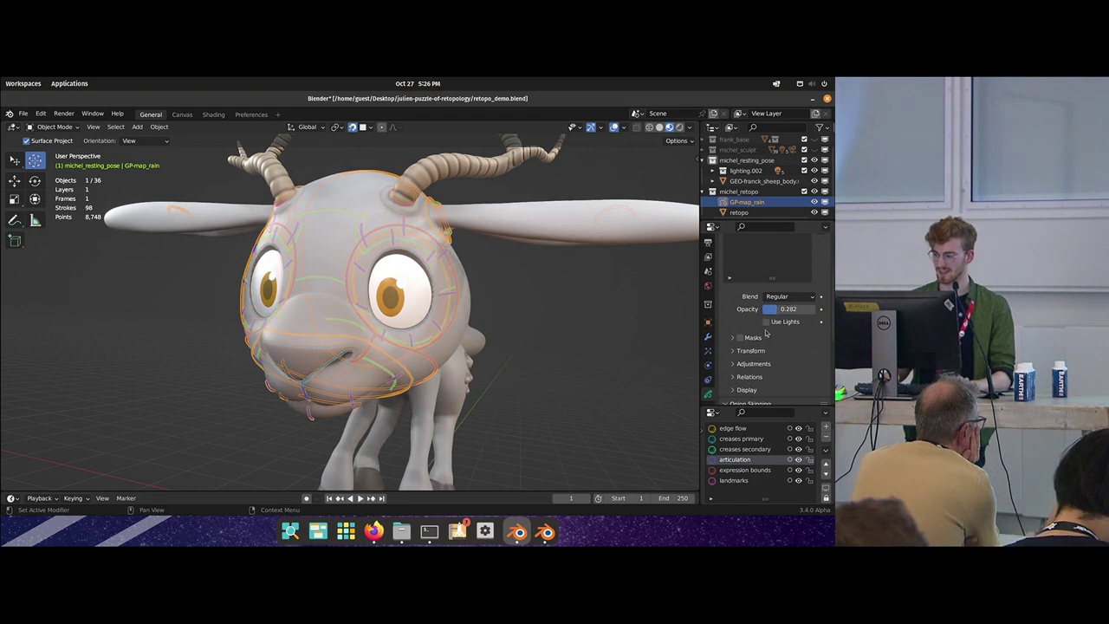
pyautogui.click(755, 363)
pyautogui.scroll(-2, 785, 381)
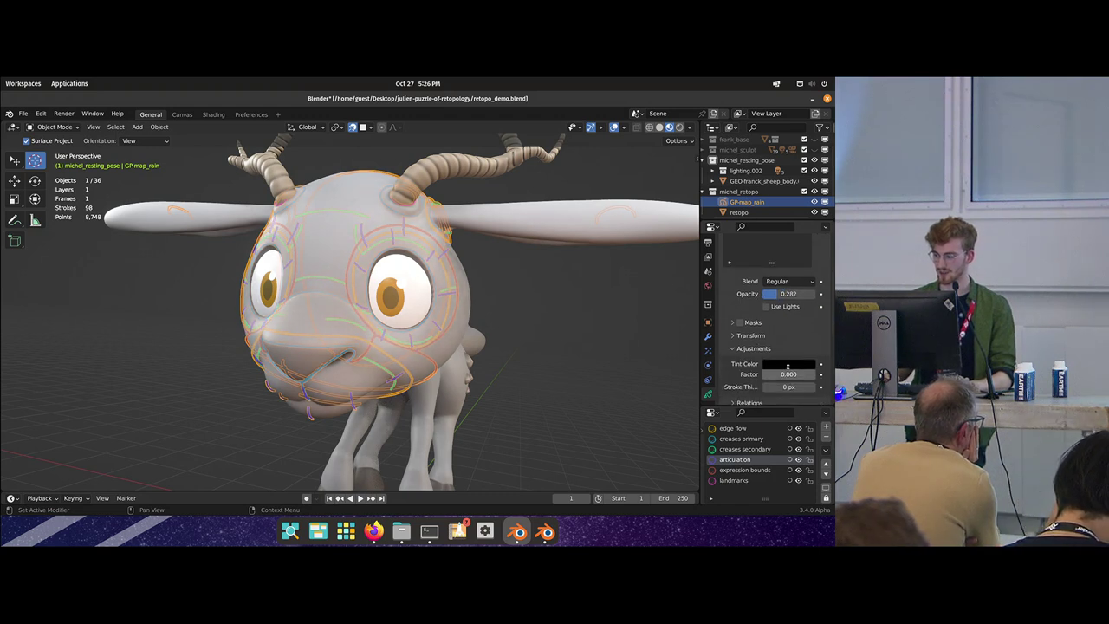
pyautogui.moveTo(786, 382); pyautogui.dragTo(767, 383)
pyautogui.hotkey('alt', 'a')
pyautogui.scroll(1, 395, 333)
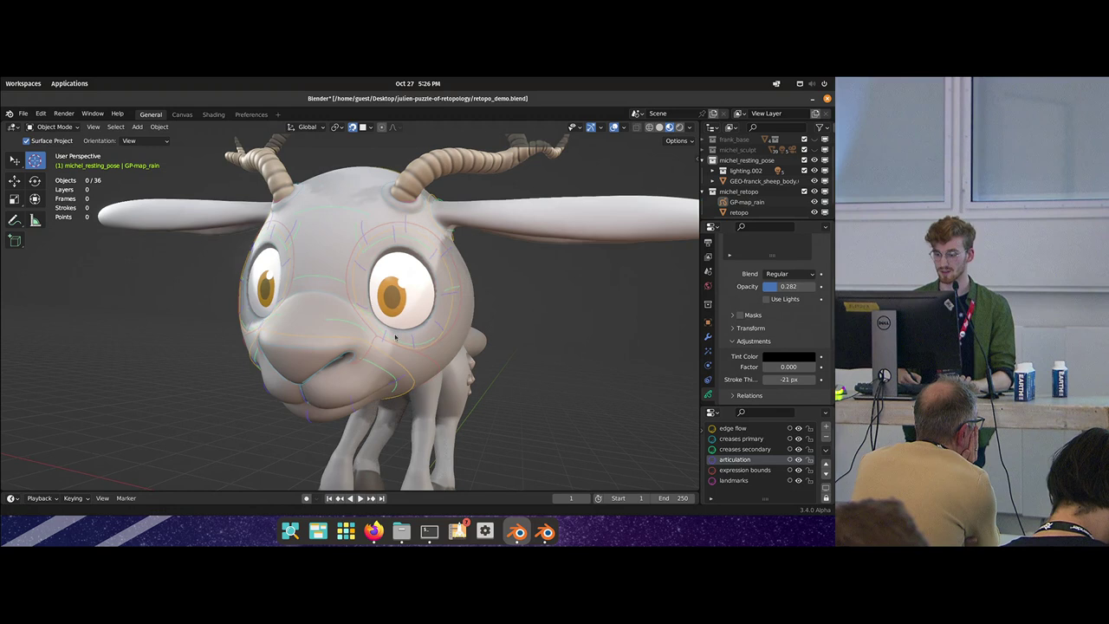
pyautogui.moveTo(365, 336); pyautogui.dragTo(364, 318, button='middle')
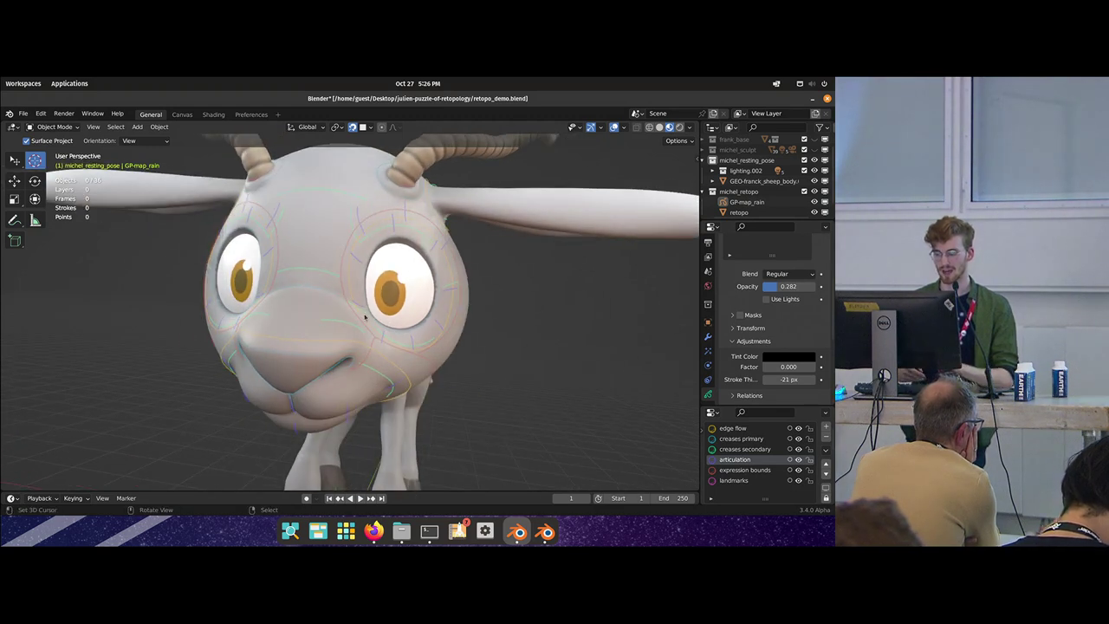
# - Open the retopo mesh on the forehead in Edit Mode and switch the viewport to solid shading
pyautogui.click(761, 213)
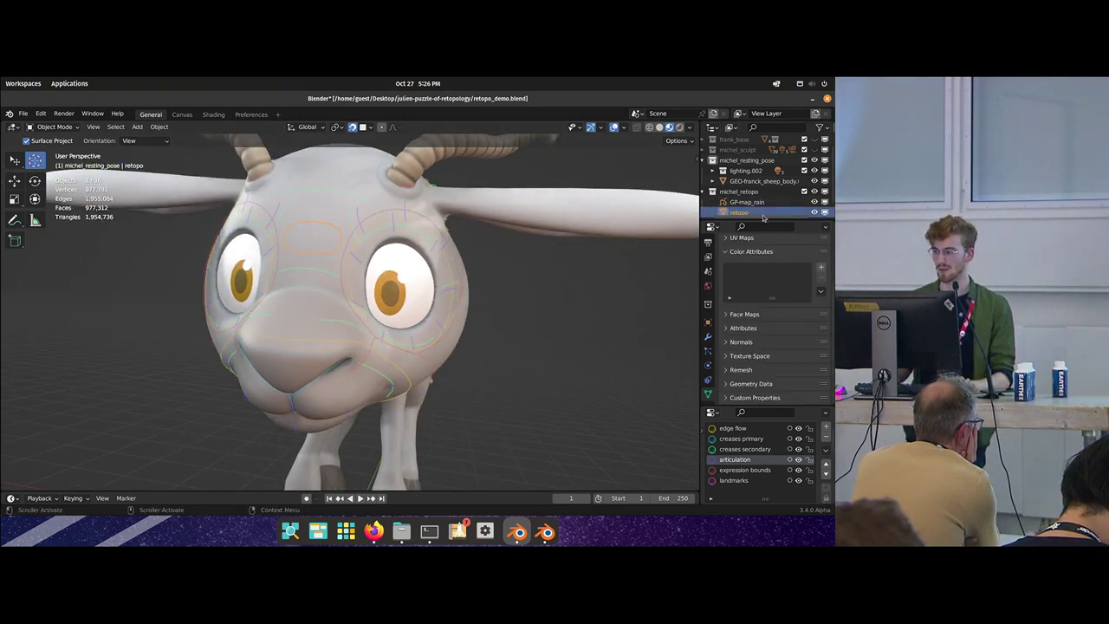
pyautogui.moveTo(408, 317); pyautogui.dragTo(326, 256, button='middle')
pyautogui.press('Tab')
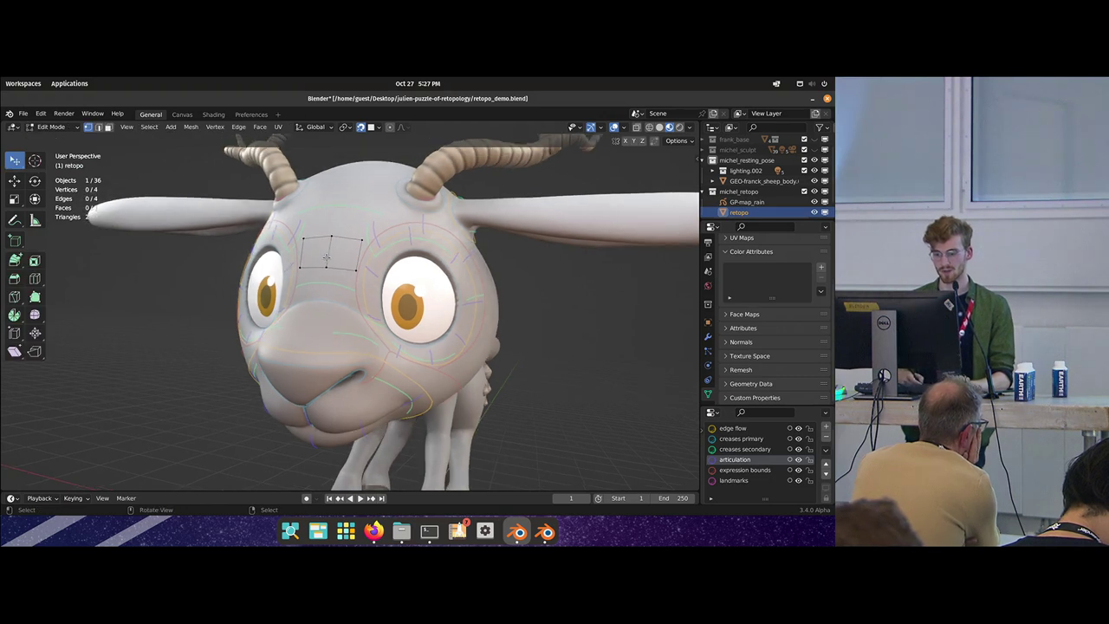
pyautogui.moveTo(730, 215); pyautogui.dragTo(726, 205)
pyautogui.press('z')
pyautogui.click(521, 324)
pyautogui.moveTo(567, 212); pyautogui.dragTo(554, 211, button='middle')
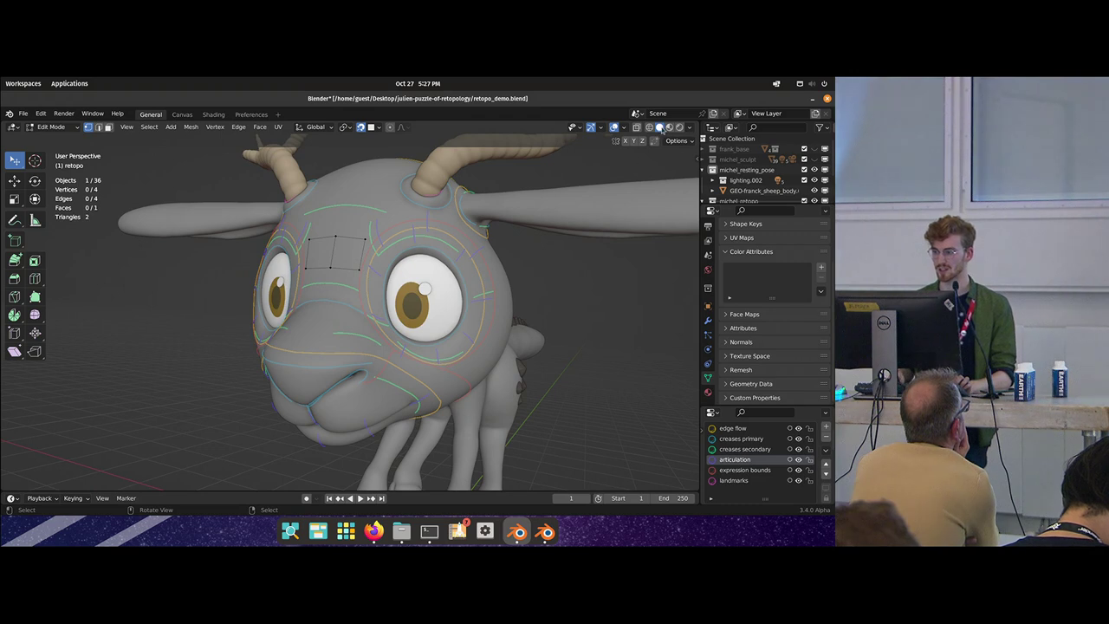
# - Remove the Displace modifier and the one below it from the retopo mesh
pyautogui.moveTo(333, 274); pyautogui.dragTo(466, 314, button='middle')
pyautogui.scroll(3, 373, 301)
pyautogui.click(708, 321)
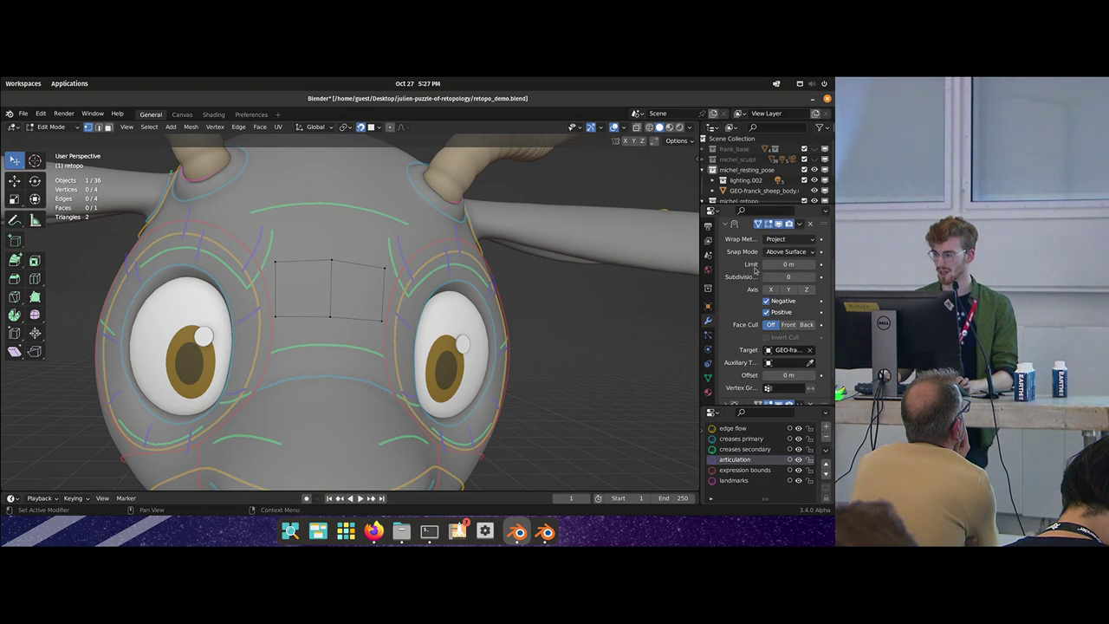
pyautogui.scroll(3, 746, 270)
pyautogui.click(726, 270)
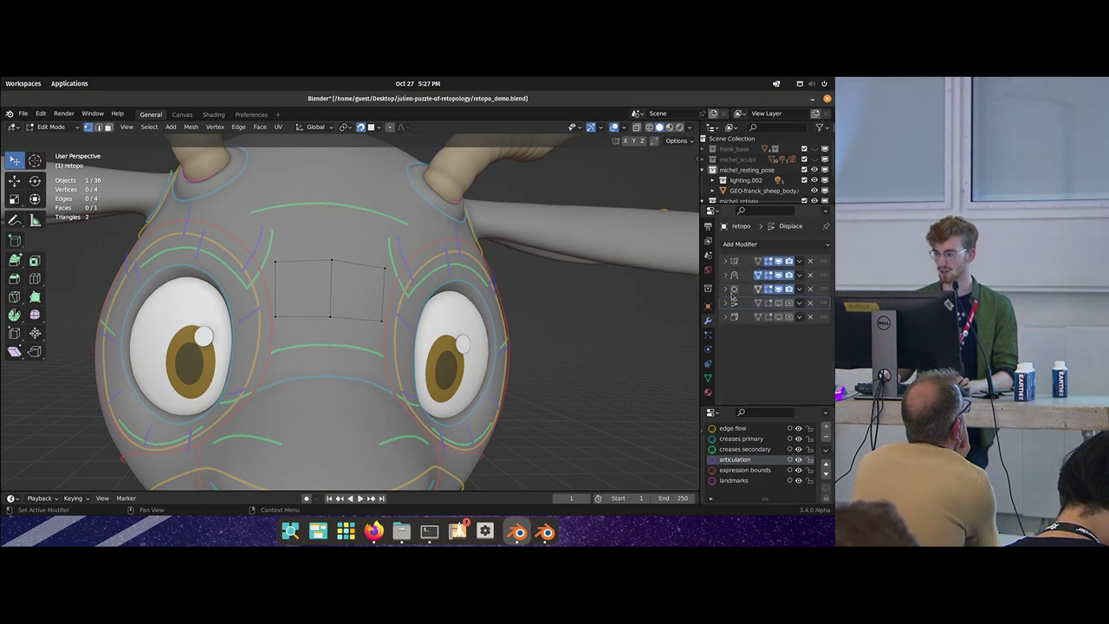
pyautogui.click(808, 316)
pyautogui.click(809, 302)
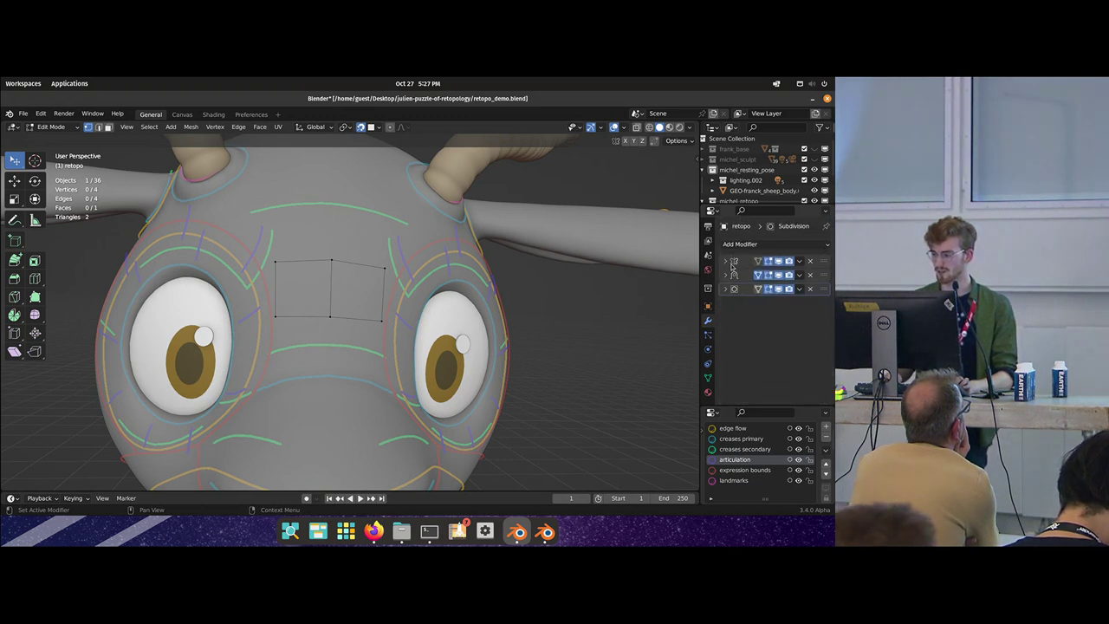
# - Review the settings of the retopo mesh's Mirror and Shrinkwrap modifiers
pyautogui.click(729, 262)
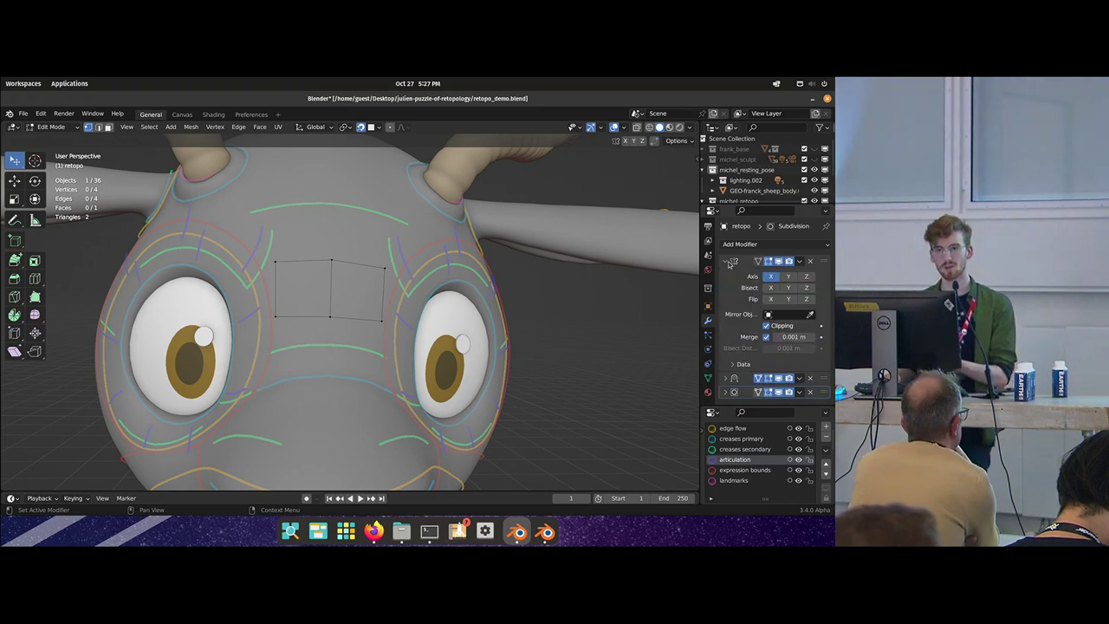
pyautogui.click(727, 261)
pyautogui.click(725, 276)
pyautogui.scroll(-1, 776, 303)
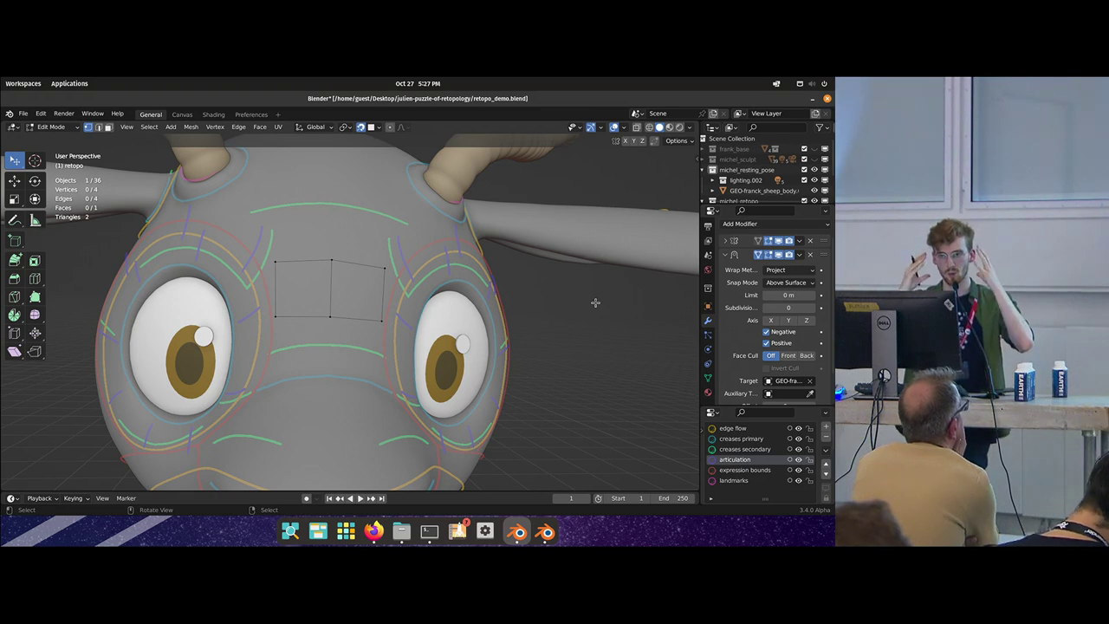
# - Examine the Subdivision modifier's settings and its effect on the forehead patch in Object Mode, and return to Edit Mode
pyautogui.moveTo(595, 302); pyautogui.dragTo(618, 337, button='middle')
pyautogui.click(726, 255)
pyautogui.click(725, 290)
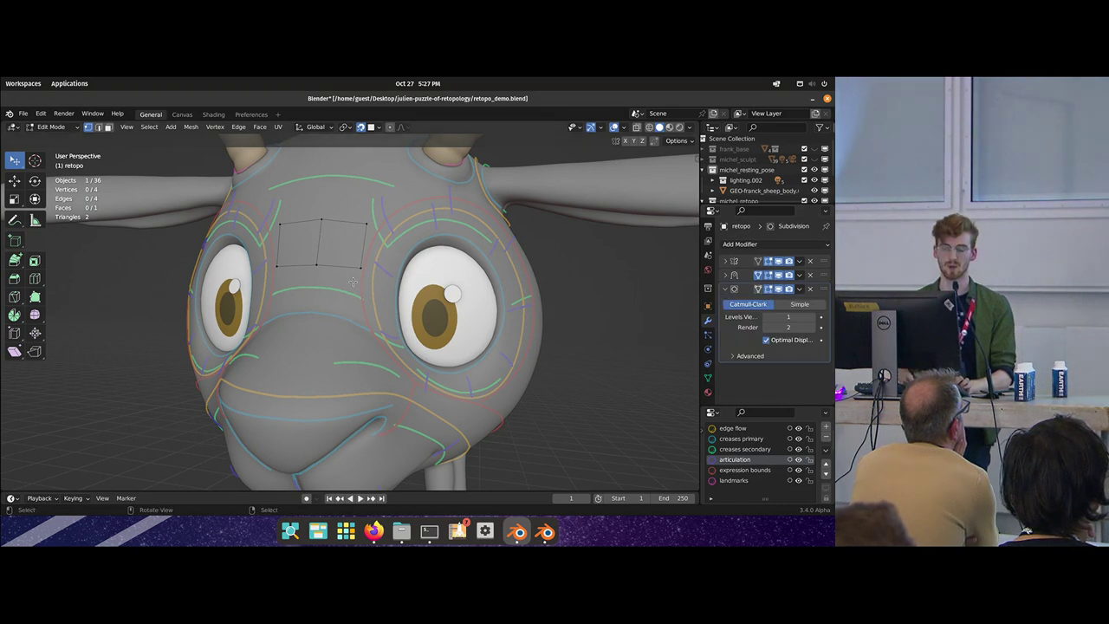
pyautogui.moveTo(467, 296); pyautogui.dragTo(457, 301, button='middle')
pyautogui.hotkey('ctrl', 'Tab')
pyautogui.click(409, 296)
pyautogui.keyDown('shift'); pyautogui.moveTo(310, 253); pyautogui.dragTo(314, 285, button='middle'); pyautogui.keyUp('shift')
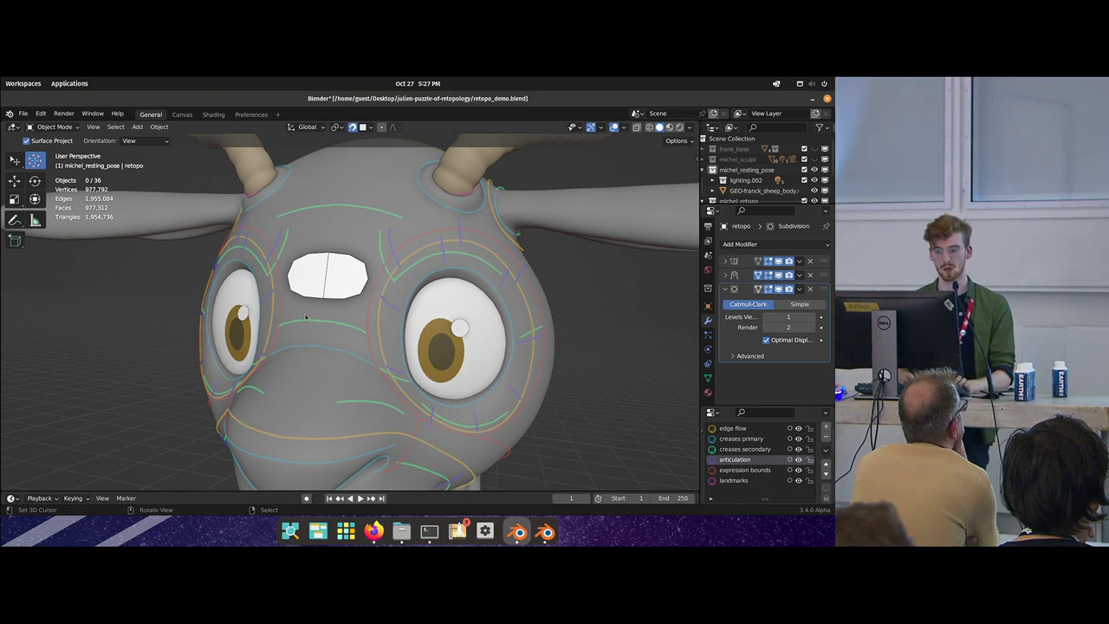
pyautogui.press('Tab')
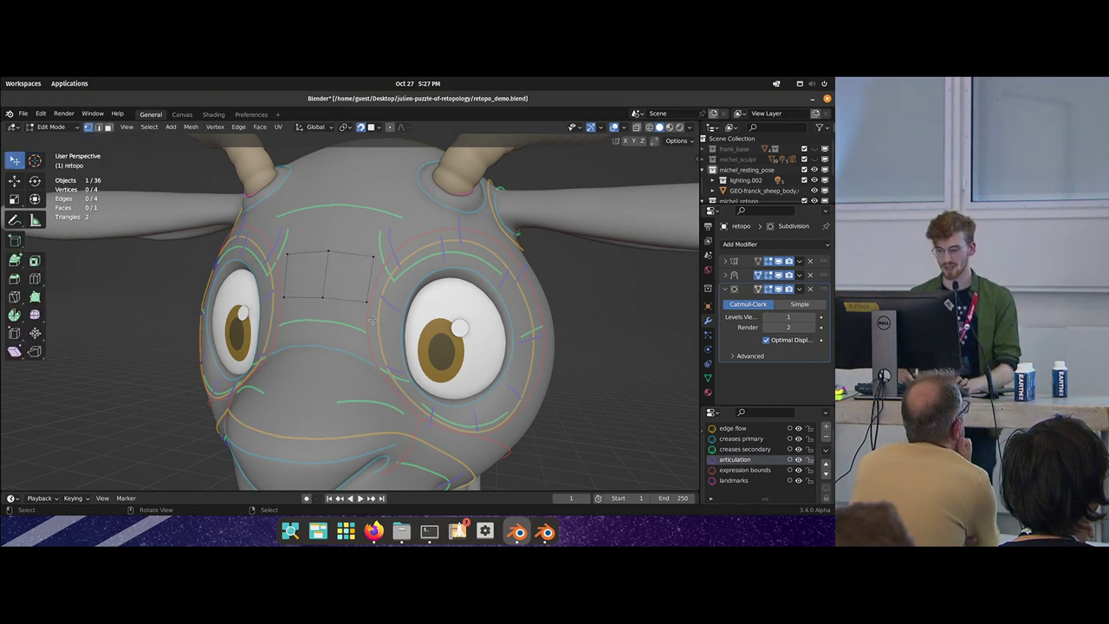
pyautogui.press('a')
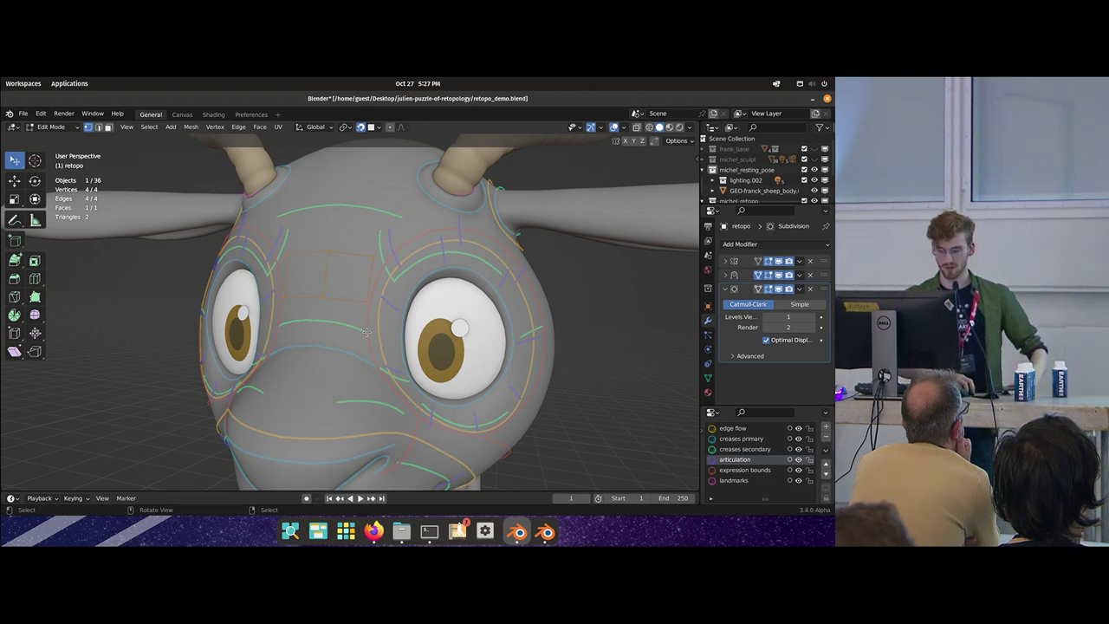
pyautogui.hotkey('alt', 'a')
pyautogui.moveTo(367, 331); pyautogui.dragTo(330, 341, button='middle')
pyautogui.click(335, 250)
pyautogui.moveTo(332, 288); pyautogui.dragTo(321, 286, button='middle')
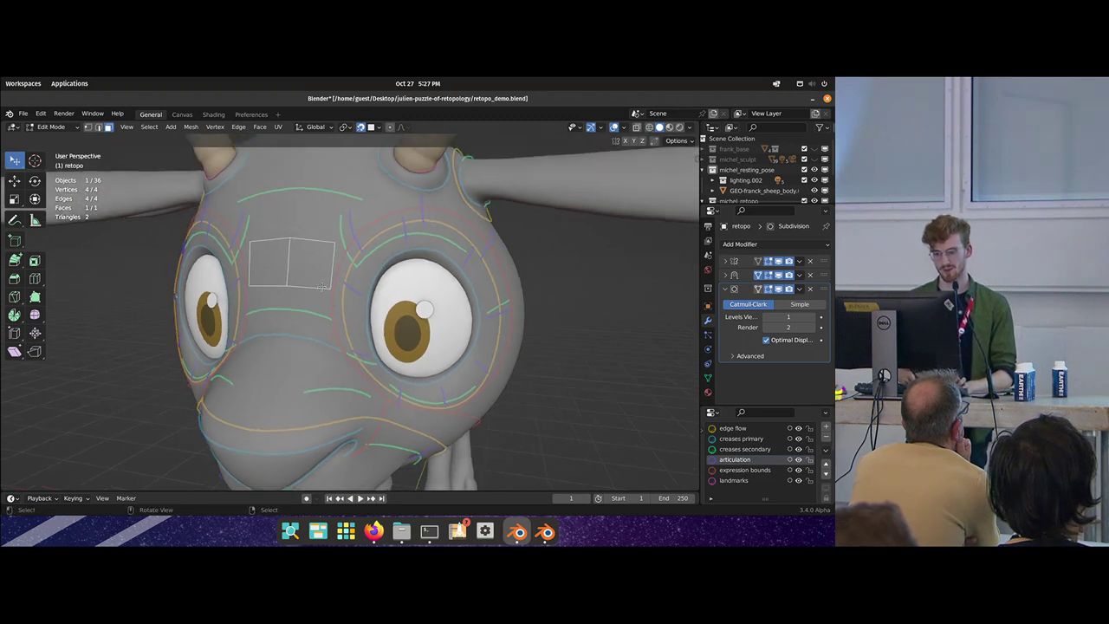
pyautogui.hotkey('shift', 'd')
pyautogui.rightClick(379, 284)
pyautogui.press('x')
pyautogui.click(457, 317)
# - Turn off the Mirror modifier's Clipping, then rotate and move the forehead face down to the inner side of the eye
pyautogui.click(727, 260)
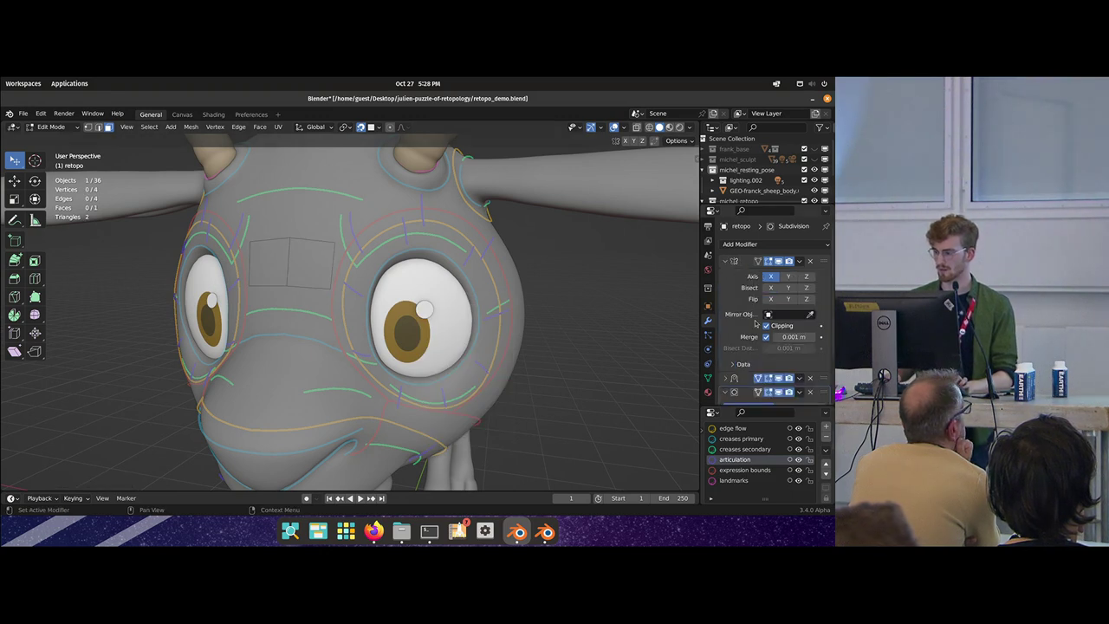
pyautogui.click(307, 264)
pyautogui.moveTo(375, 308); pyautogui.dragTo(354, 306, button='middle')
pyautogui.press('g')
pyautogui.moveTo(380, 307); pyautogui.dragTo(459, 276)
pyautogui.press('r')
pyautogui.moveTo(462, 275)
pyautogui.mouseDown()
pyautogui.moveTo(476, 266)
pyautogui.moveTo(469, 278)
pyautogui.mouseUp()
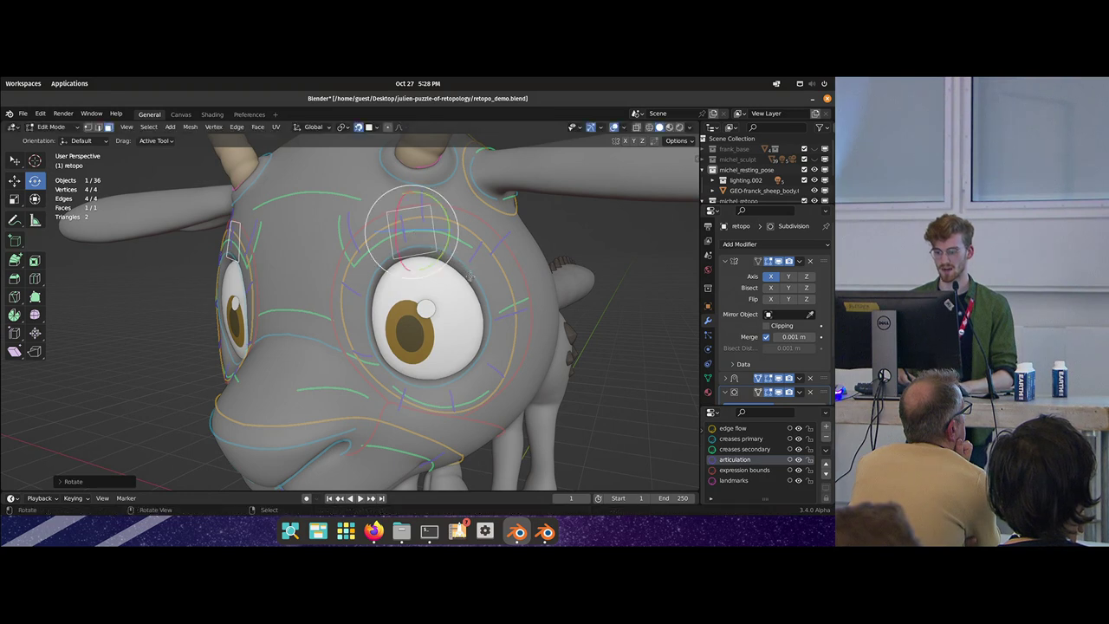
pyautogui.press('g')
pyautogui.press('g')
pyautogui.click(394, 398)
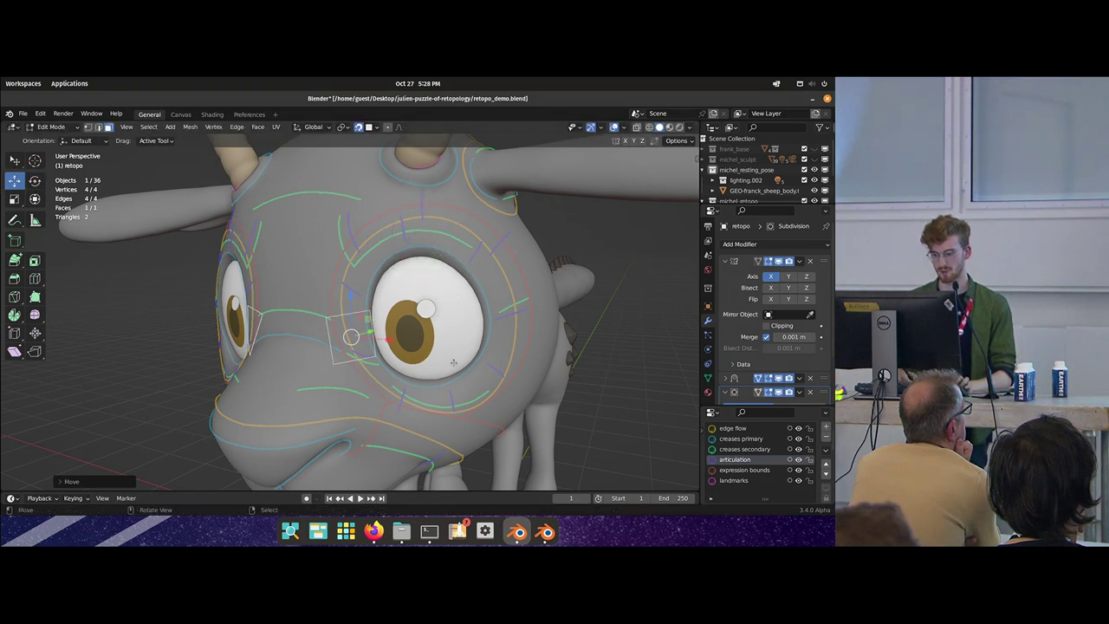
# - Move the face's vertices individually so it fits between the guide lines at the eye's inner corner
pyautogui.hotkey('alt', 'a')
pyautogui.press('1')
pyautogui.keyDown('ctrl'); pyautogui.moveTo(391, 395); pyautogui.dragTo(363, 318, button='middle'); pyautogui.keyUp('ctrl')
pyautogui.press('w')
pyautogui.moveTo(321, 311); pyautogui.dragTo(336, 311)
pyautogui.press('g')
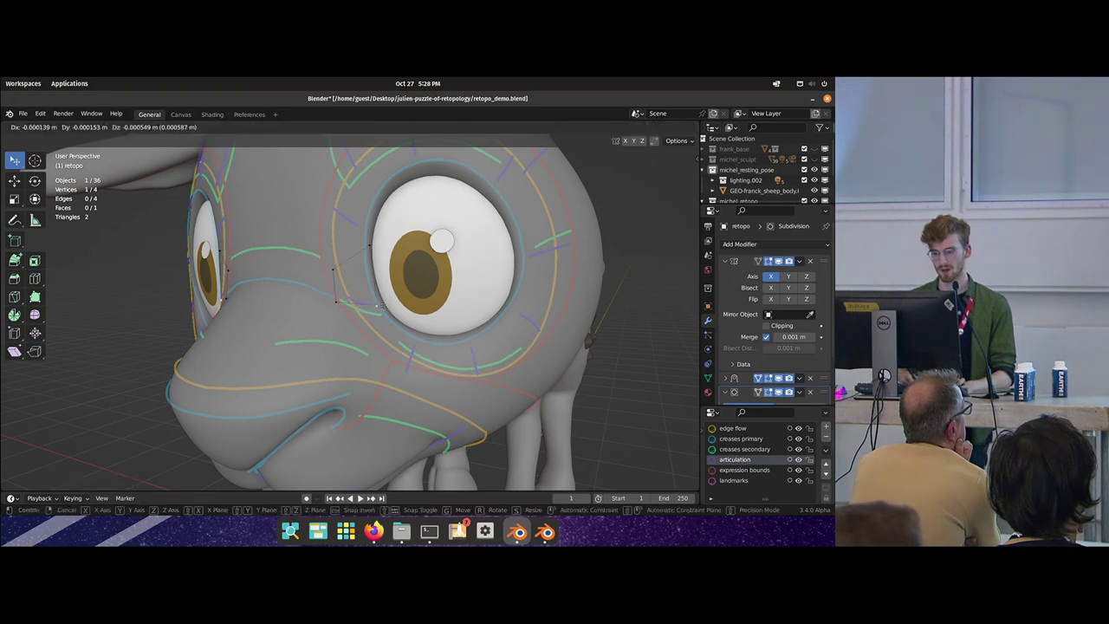
pyautogui.moveTo(377, 250); pyautogui.dragTo(339, 299)
pyautogui.moveTo(486, 335); pyautogui.dragTo(461, 348, button='middle')
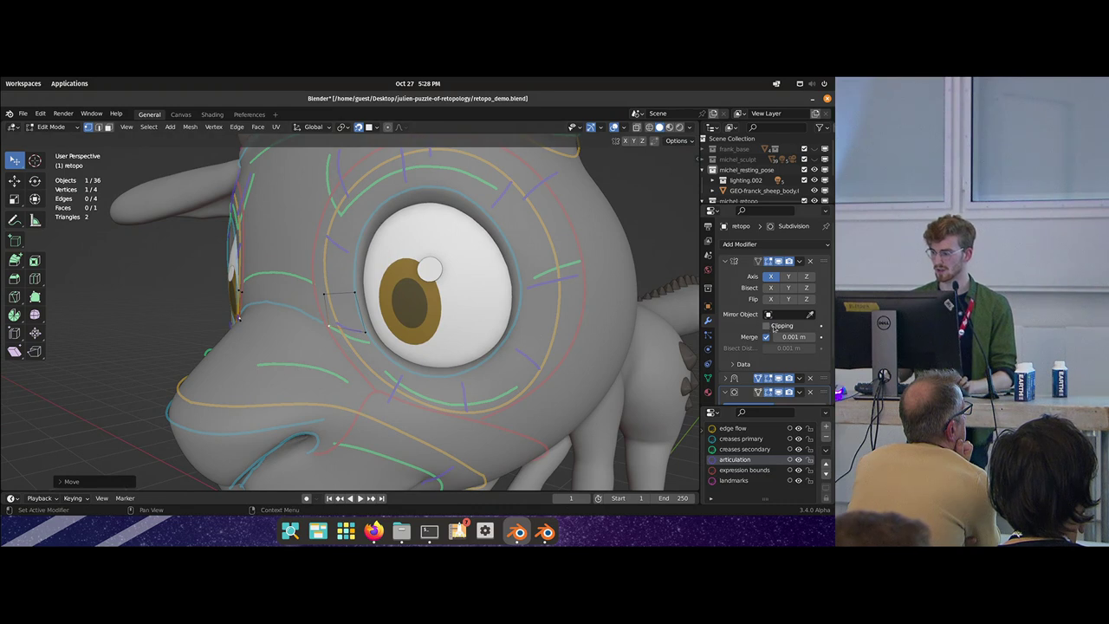
# - Turn the Mirror modifier's Clipping back on and adjust the face's vertices beside the eye
pyautogui.click(774, 327)
pyautogui.scroll(-4, 362, 319)
pyautogui.click(363, 329)
pyautogui.scroll(3, 360, 317)
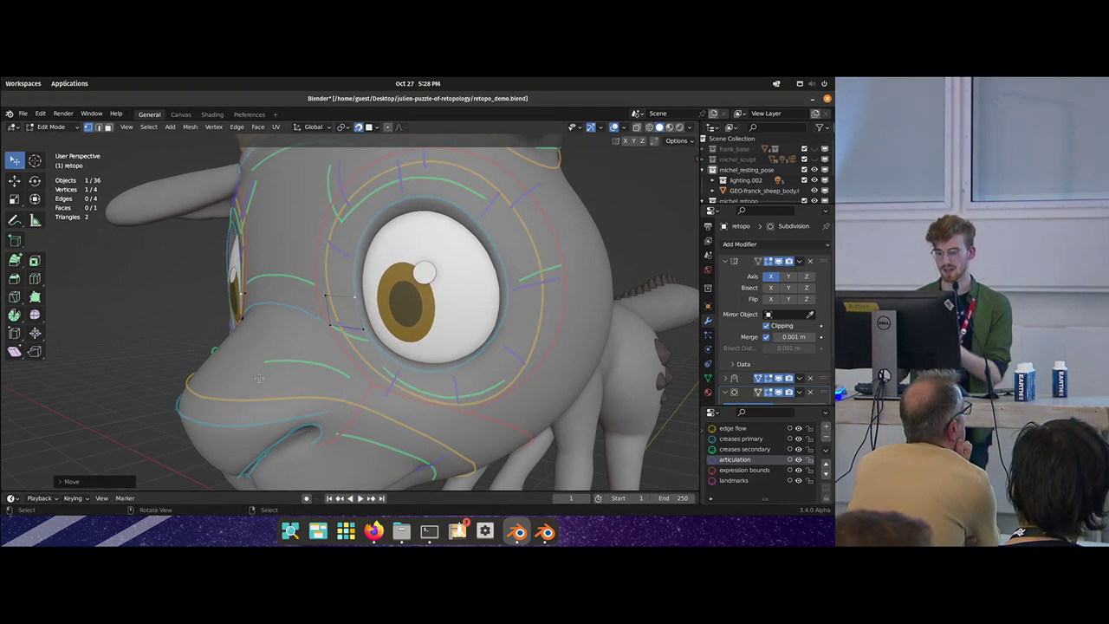
# - Extrude the face's upper edge repeatedly around the eye, following the guides, to build a strip of faces
pyautogui.keyDown('shift'); pyautogui.moveTo(353, 319); pyautogui.dragTo(302, 262, button='middle'); pyautogui.keyUp('shift')
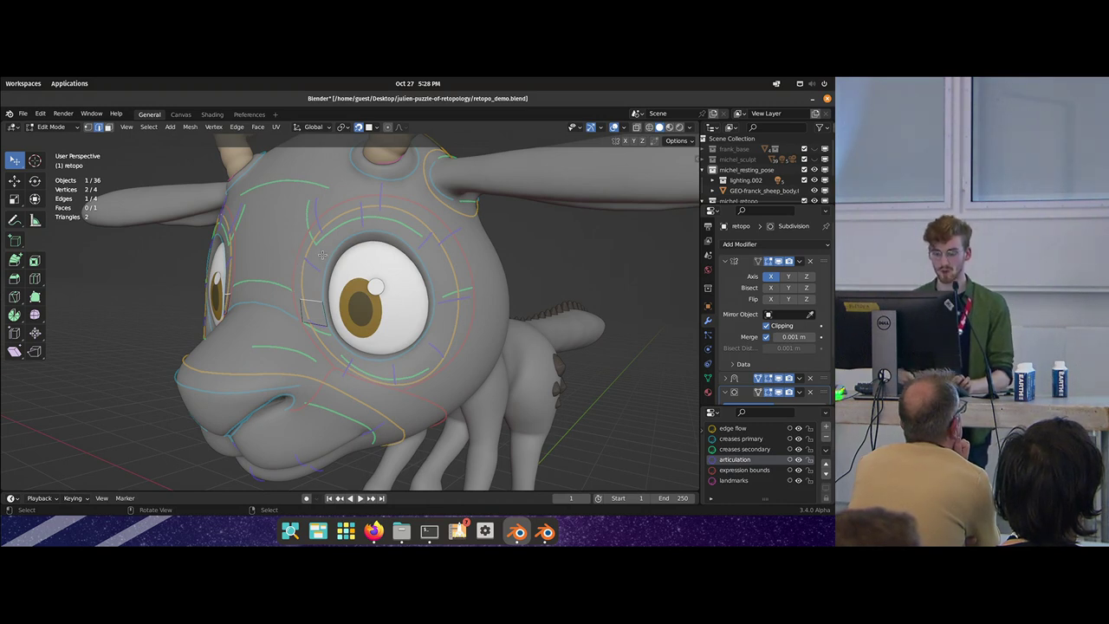
pyautogui.press('e')
pyautogui.click(313, 266)
pyautogui.click(358, 220)
pyautogui.click(424, 241)
pyautogui.click(454, 293)
pyautogui.click(428, 347)
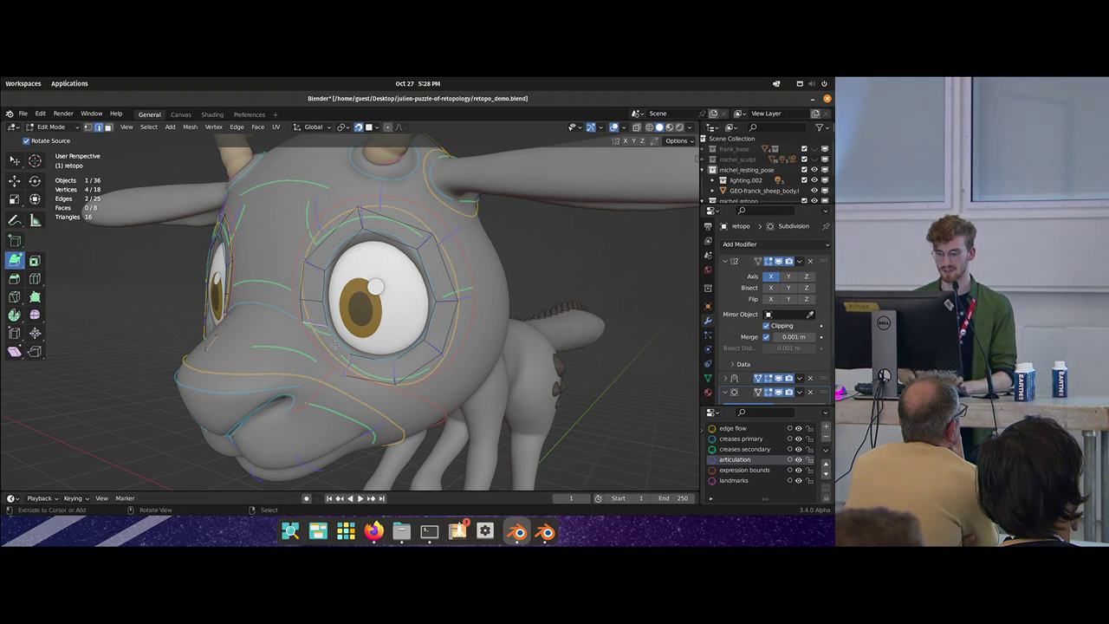
# - Join the two open ends of the strip to close the ring of faces around the eye
pyautogui.hotkey('alt', 'a')
pyautogui.hotkey('ctrl', 'x')
pyautogui.press('1')
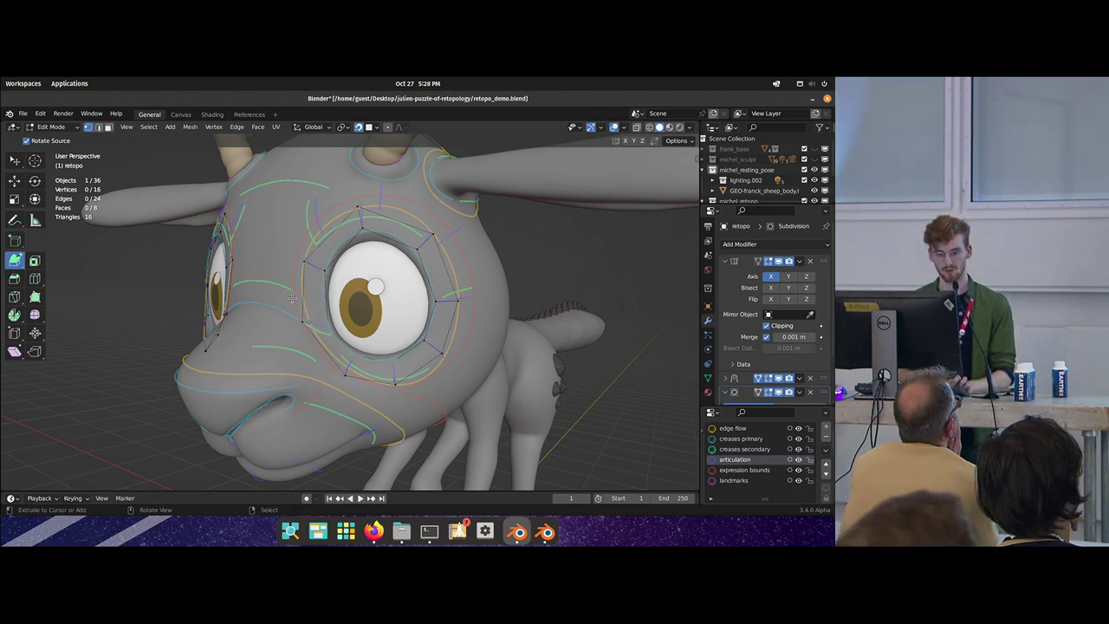
# - Add two loop cuts across the ring at the inner corner of the eye
pyautogui.hotkey('ctrl', 'r')
pyautogui.moveTo(326, 300); pyautogui.dragTo(327, 312)
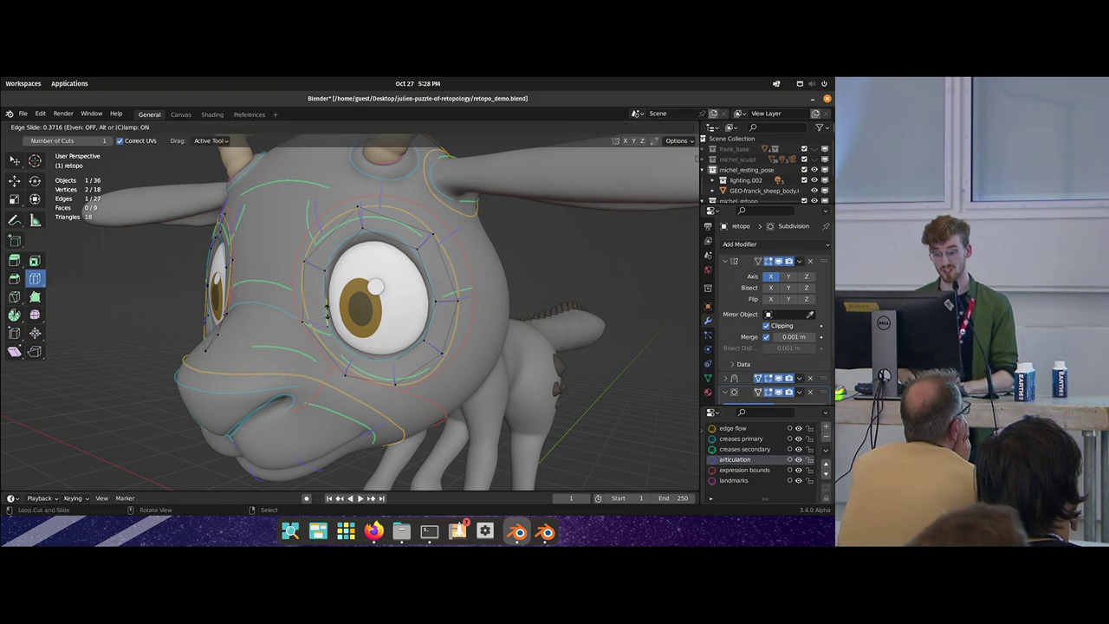
pyautogui.click(326, 309)
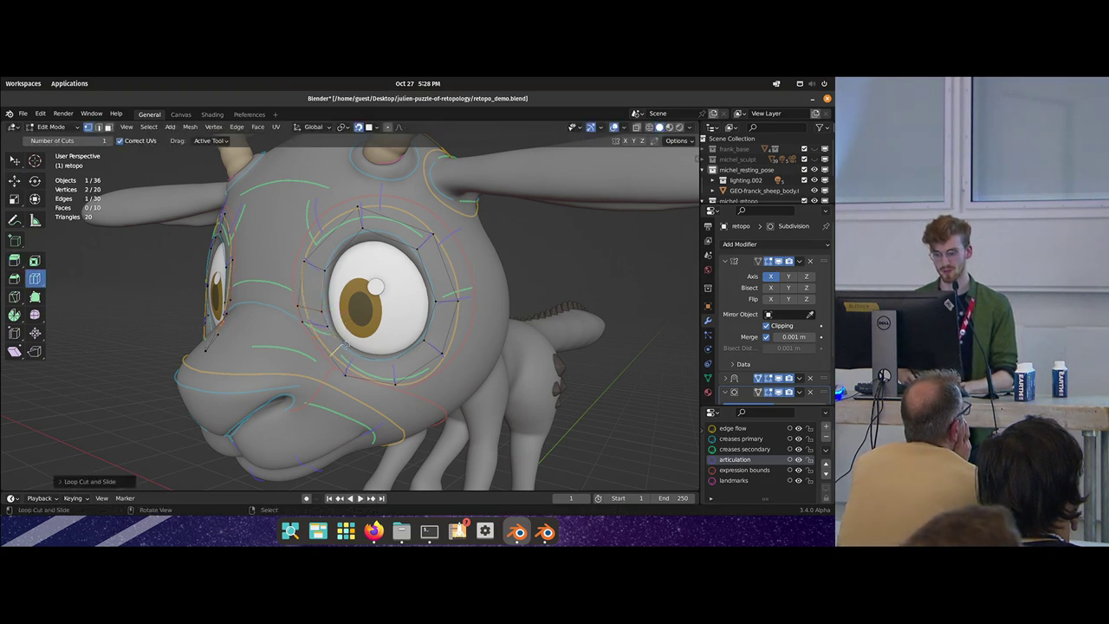
pyautogui.hotkey('ctrl', 'r')
pyautogui.click(342, 348)
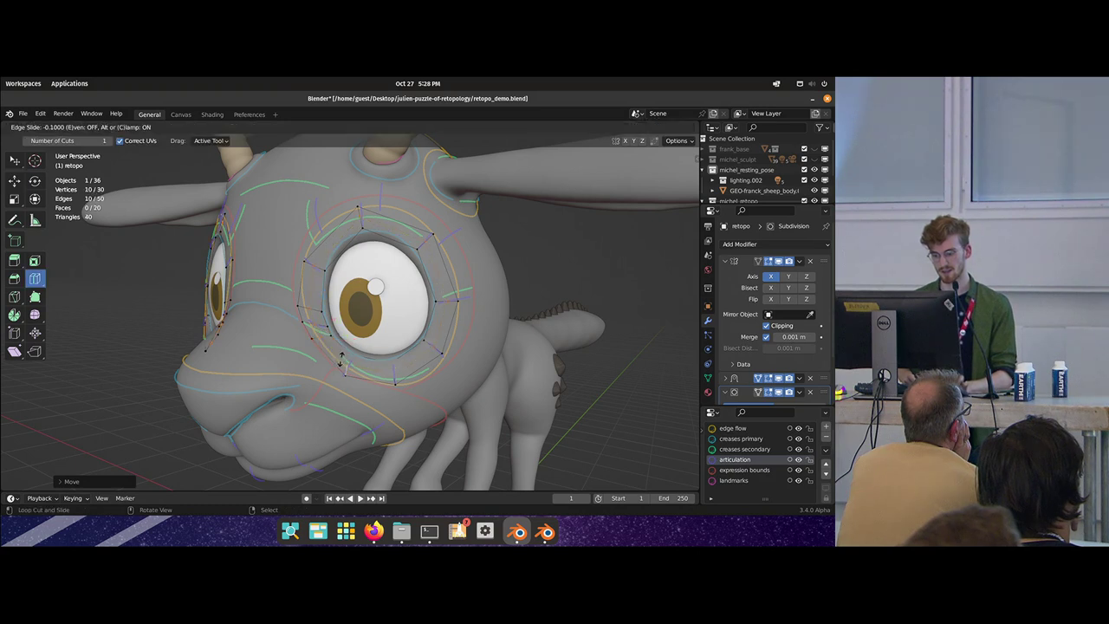
pyautogui.hotkey('ctrl', 'z')
pyautogui.click(362, 377)
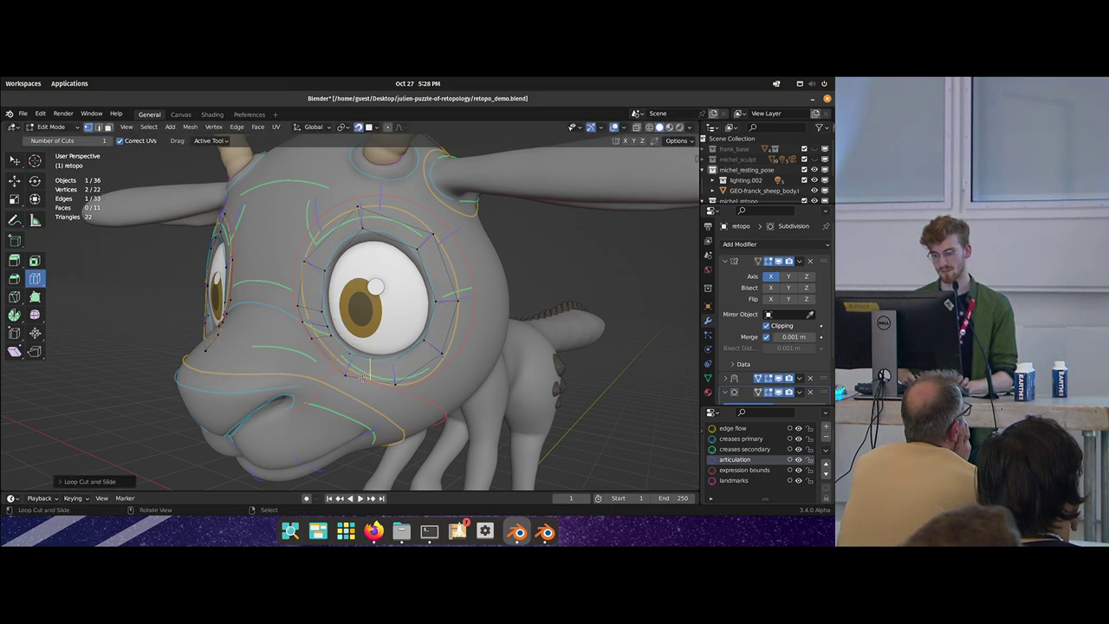
pyautogui.hotkey('ctrl', 'z')
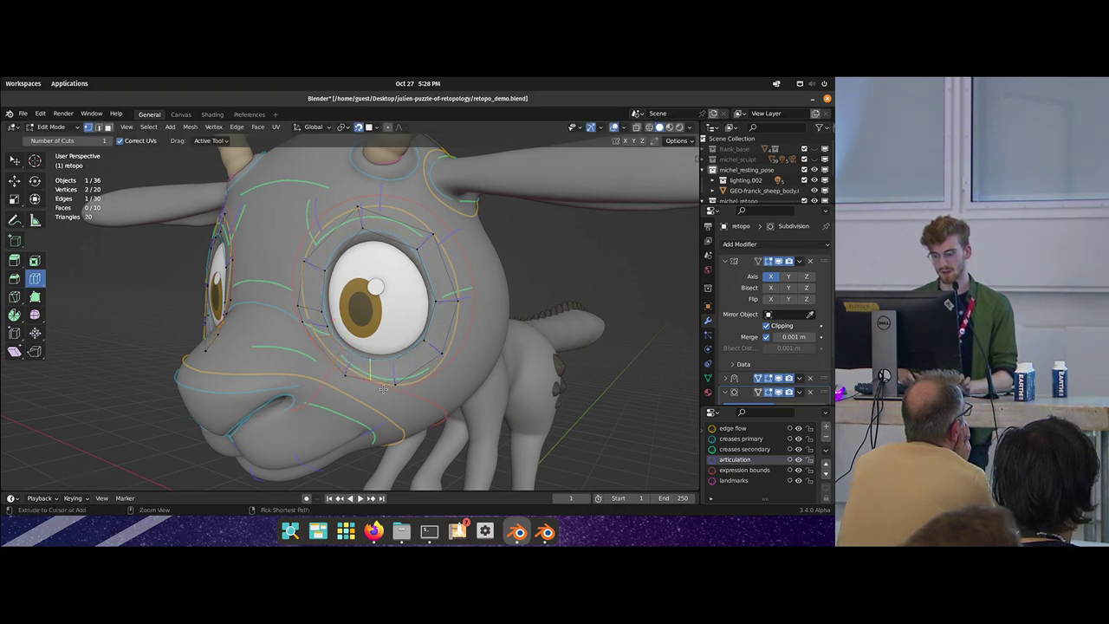
# - Add two loop cuts across the ring at the outer corner of the eye and adjust their placement
pyautogui.moveTo(445, 325); pyautogui.dragTo(444, 314)
pyautogui.moveTo(447, 274); pyautogui.dragTo(454, 295)
pyautogui.press('g')
pyautogui.moveTo(454, 293); pyautogui.dragTo(444, 321)
pyautogui.keyDown('alt'); pyautogui.rightClick(445, 317); pyautogui.keyUp('alt')
pyautogui.hotkey('alt', 'a')
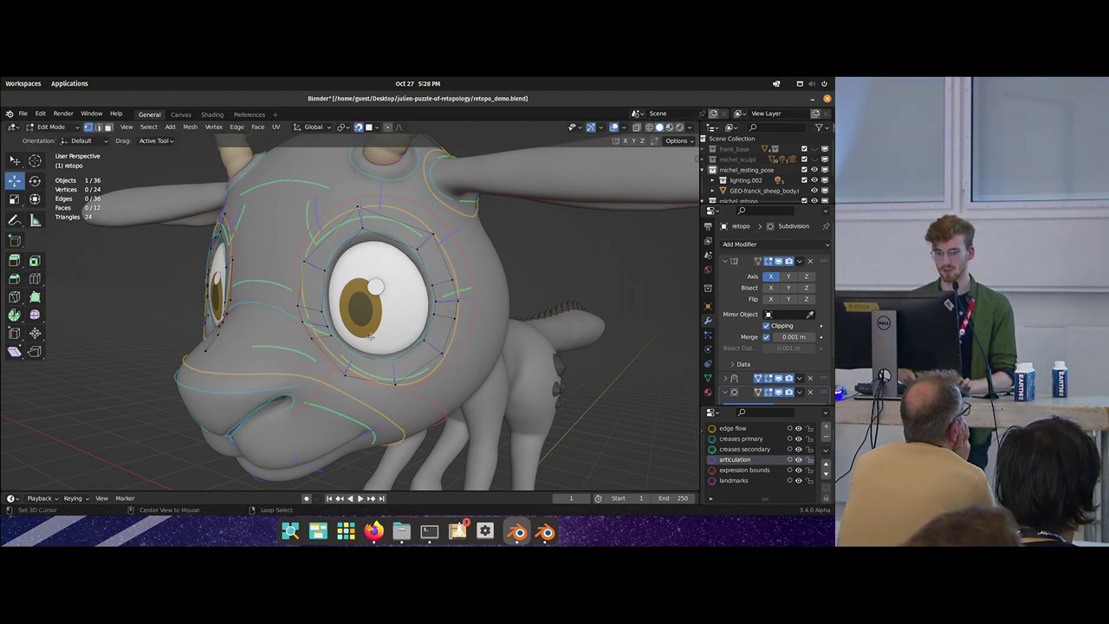
# - Fine-tune the position of the ring's vertices near the inner corner of the eye
pyautogui.moveTo(286, 316); pyautogui.dragTo(286, 295, button='middle')
pyautogui.scroll(2, 303, 308)
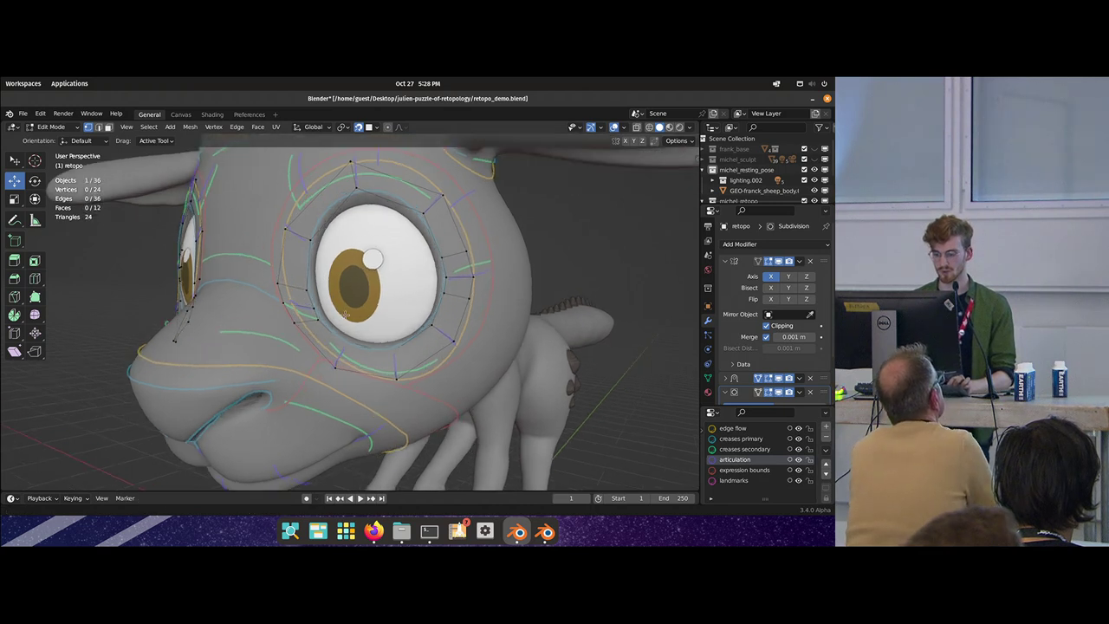
pyautogui.press('w')
pyautogui.moveTo(308, 309); pyautogui.dragTo(316, 317)
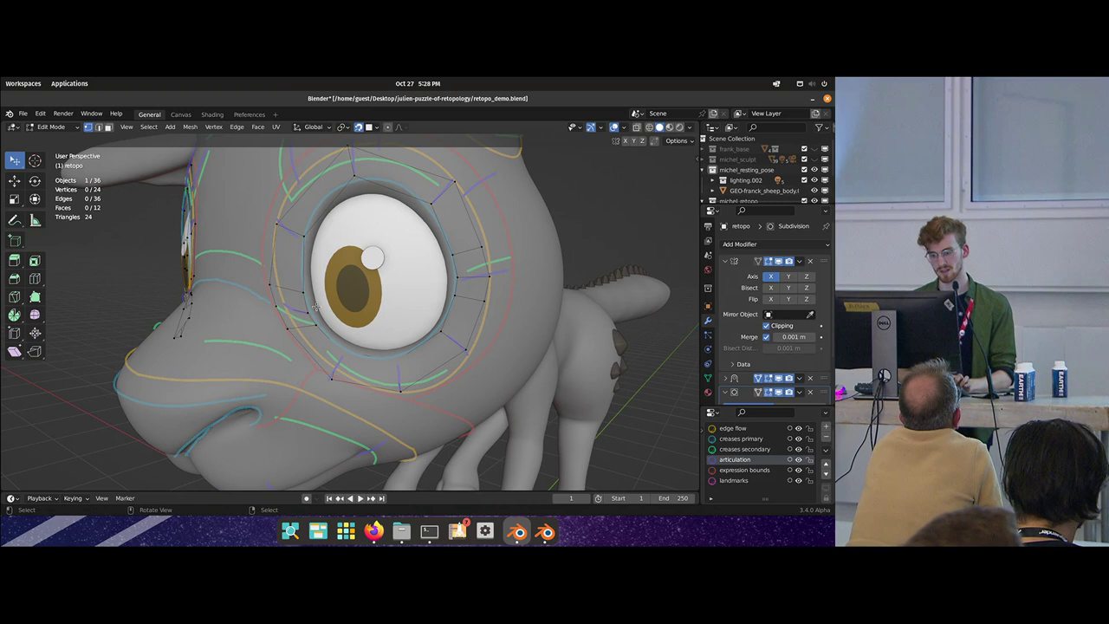
# - Turn off the Subdivision modifier's Edit Mode display and fill the eye opening with faces, divided by an edge between its top and bottom vertices
pyautogui.moveTo(450, 309); pyautogui.dragTo(306, 286, button='middle')
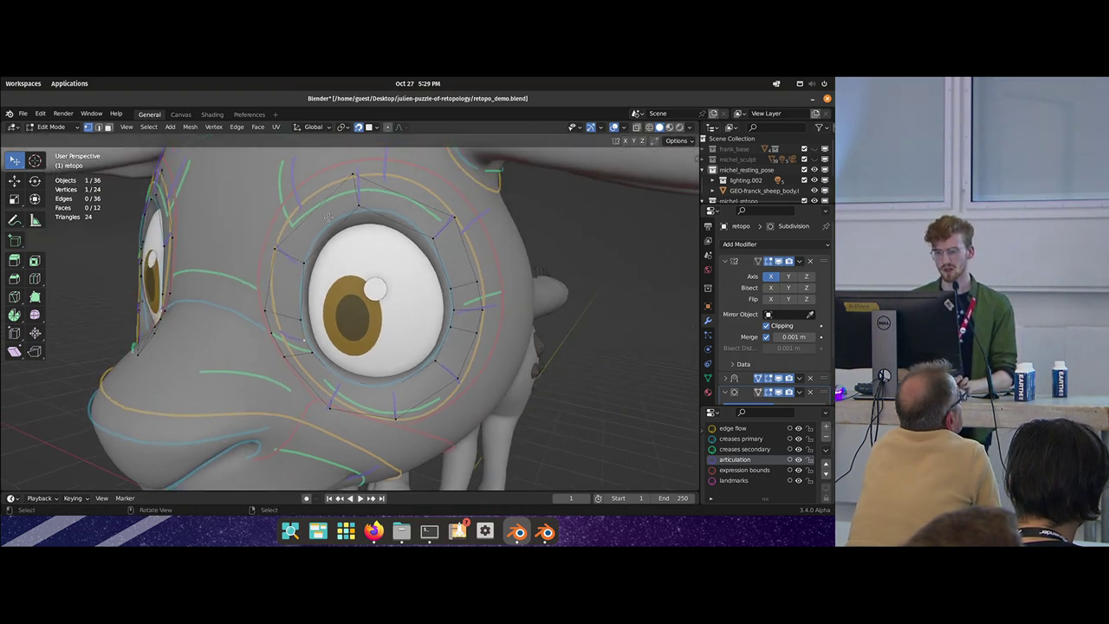
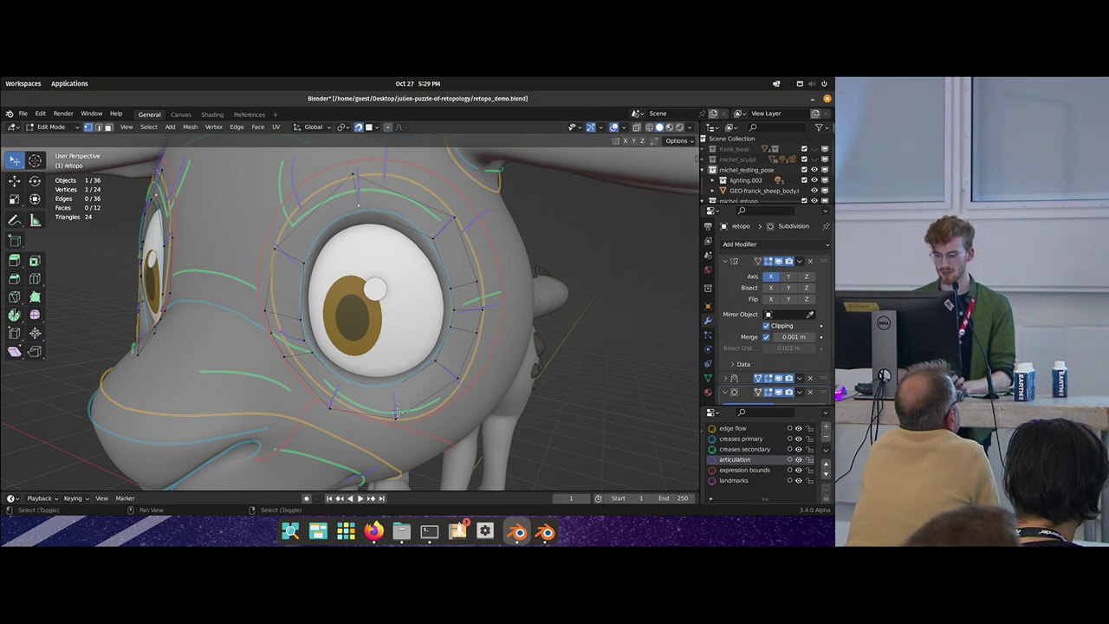
pyautogui.rightClick(433, 346)
pyautogui.click(425, 362)
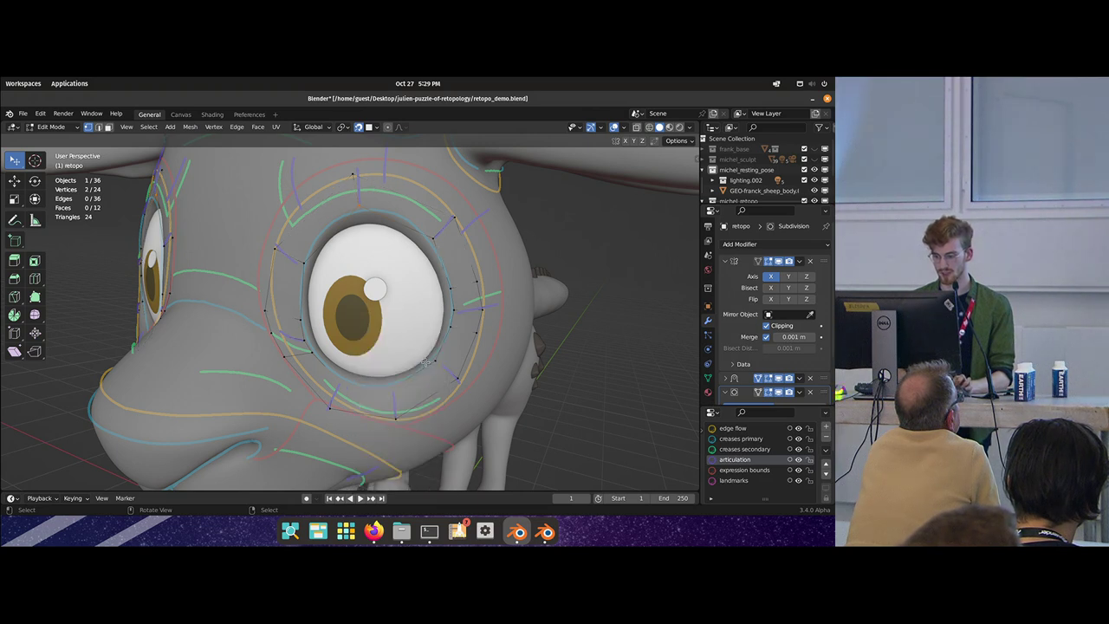
pyautogui.scroll(-1, 757, 363)
pyautogui.click(758, 381)
pyautogui.click(758, 381)
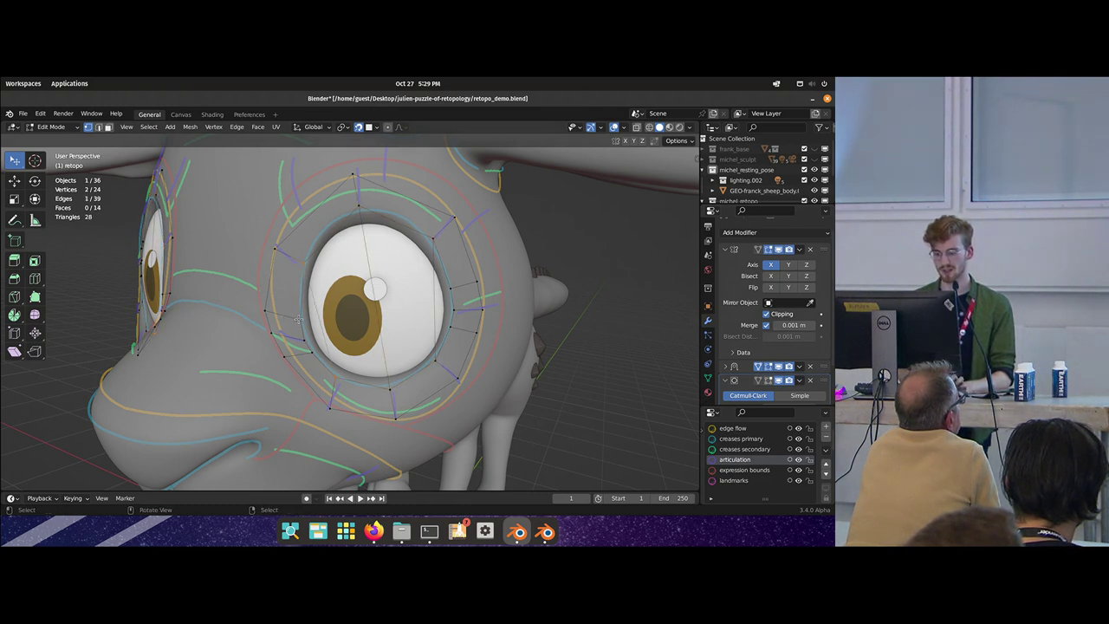
pyautogui.press('f')
pyautogui.press('f')
# - Add a loop cut across the faces filling the eye opening and scale it inwards
pyautogui.scroll(3, 309, 271)
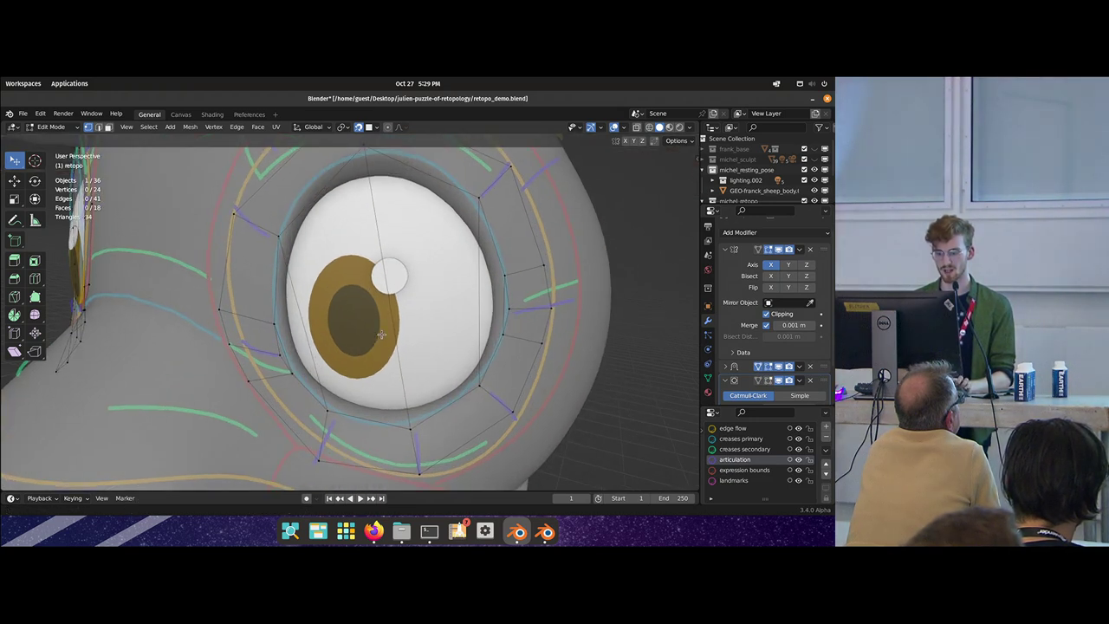
pyautogui.hotkey('ctrl', 'r')
pyautogui.click(396, 285)
pyautogui.moveTo(396, 285); pyautogui.dragTo(400, 300)
pyautogui.press('s')
pyautogui.moveTo(521, 362); pyautogui.dragTo(500, 352)
pyautogui.hotkey('alt', 'a')
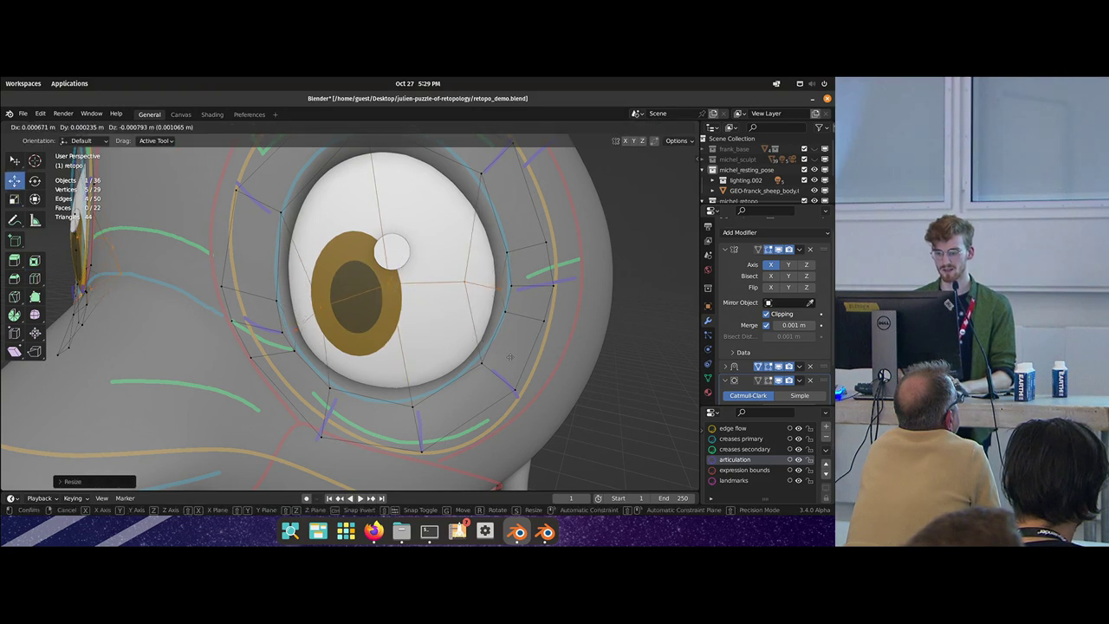
pyautogui.rightClick(296, 329)
pyautogui.hotkey('alt', 'a')
pyautogui.press('w')
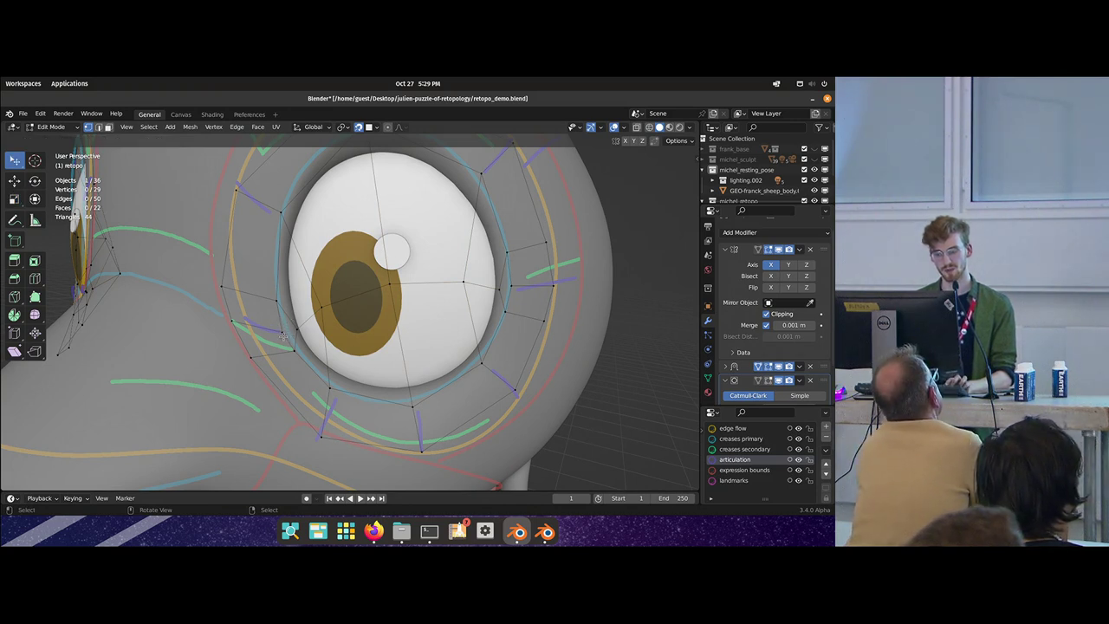
# - Preview how loop cuts placed at the eye's inner corner would run across the filled opening
pyautogui.hotkey('ctrl', 'r')
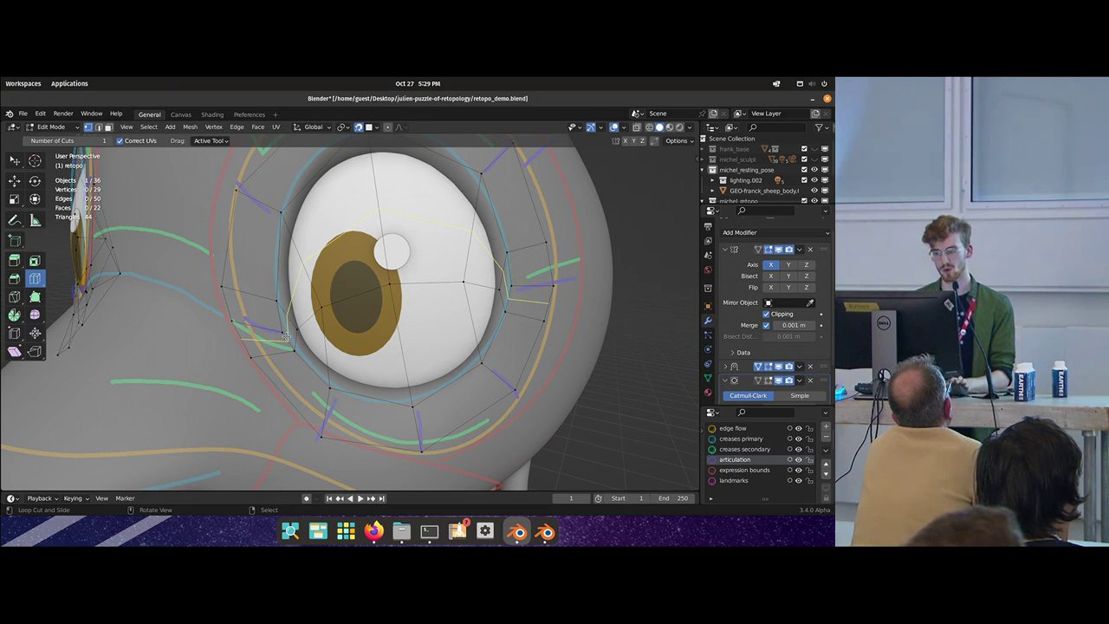
pyautogui.hotkey('shift', 'space')
pyautogui.press('space')
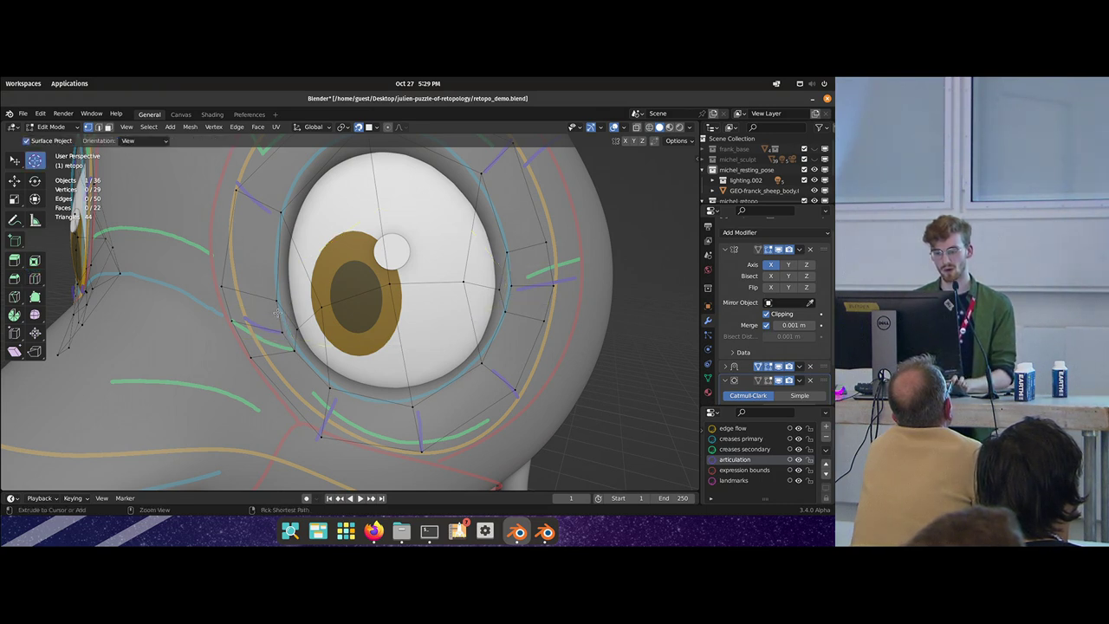
pyautogui.hotkey('ctrl', 'r')
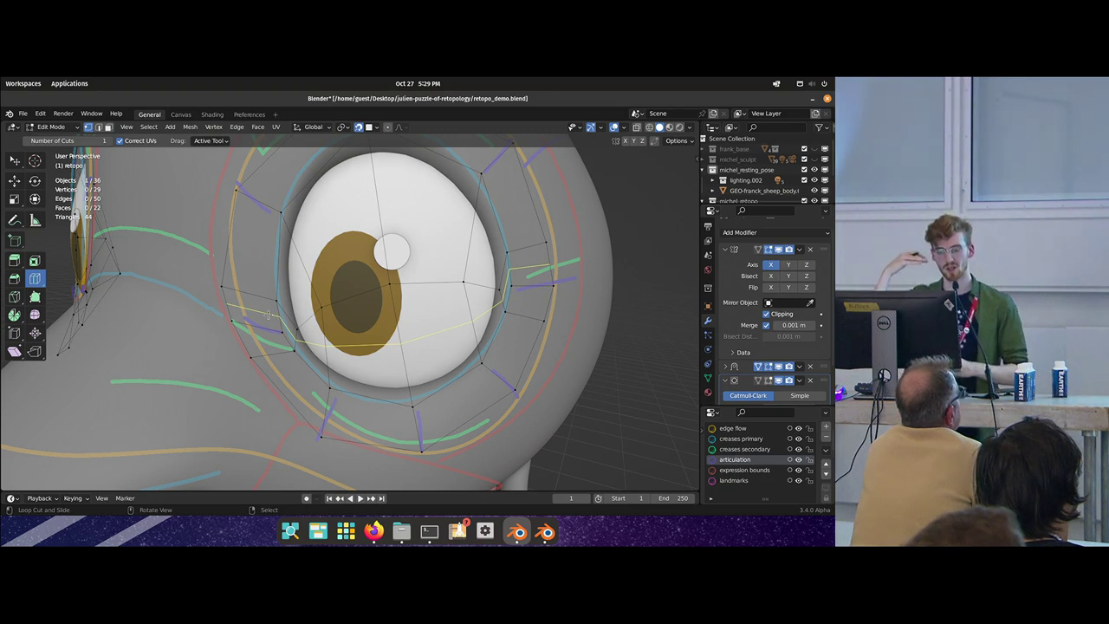
pyautogui.hotkey('shift', 'space')
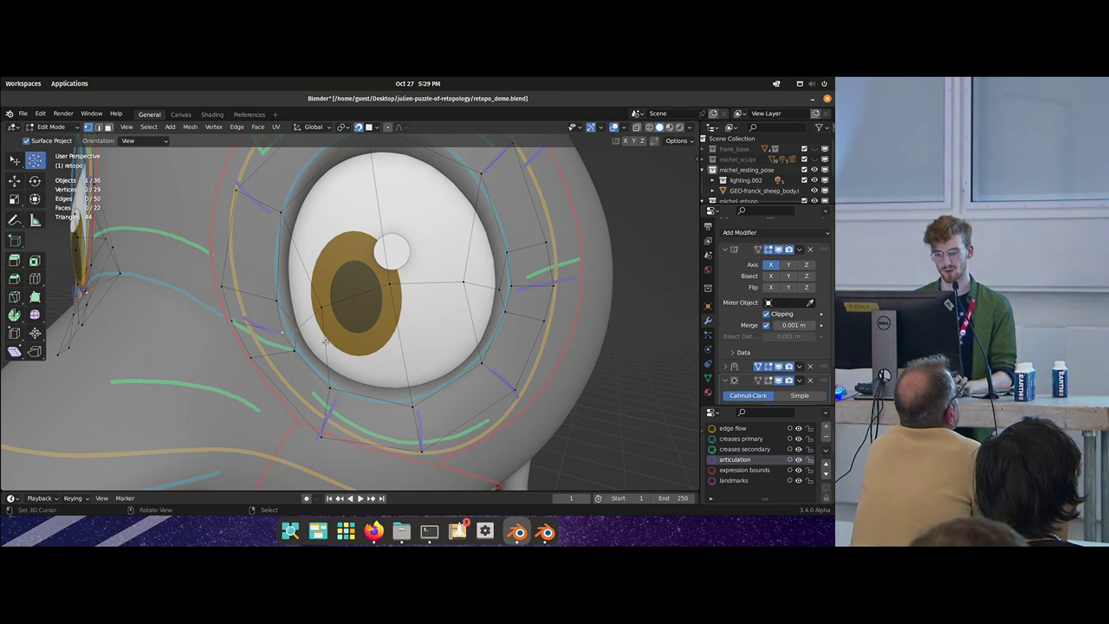
# - Undo the last edits at the eye's inner corner and subdivide the two selected edges there
pyautogui.hotkey('ctrl', 'z')
pyautogui.hotkey('ctrl', 'z')
pyautogui.hotkey('ctrl', 'z')
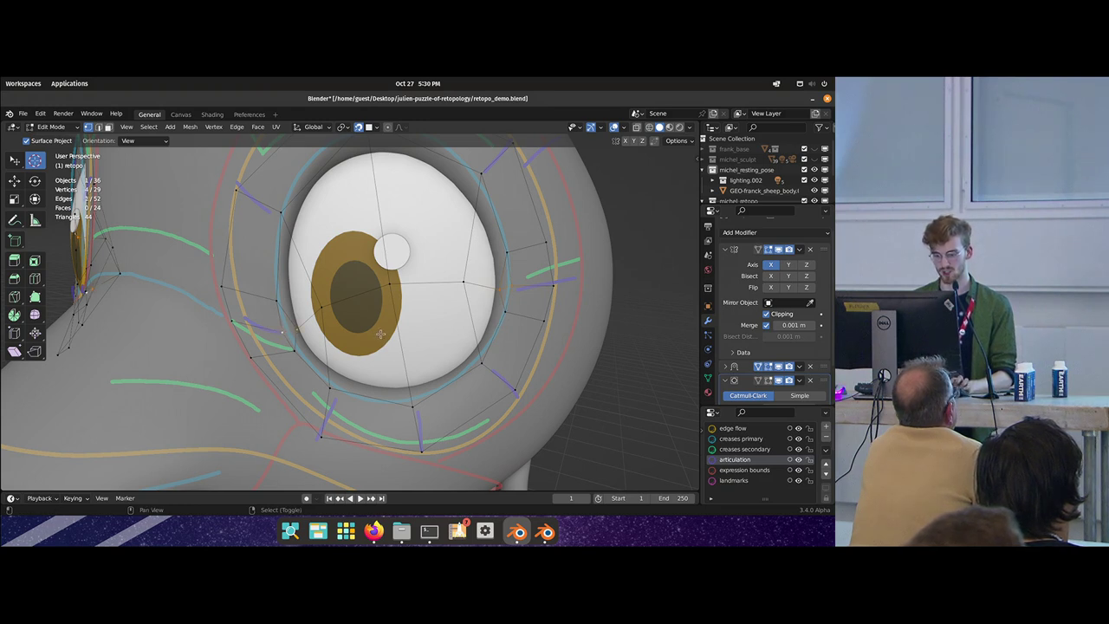
pyautogui.keyDown('shift'); pyautogui.moveTo(380, 335); pyautogui.dragTo(373, 337, button='middle'); pyautogui.keyUp('shift')
pyautogui.rightClick(335, 309)
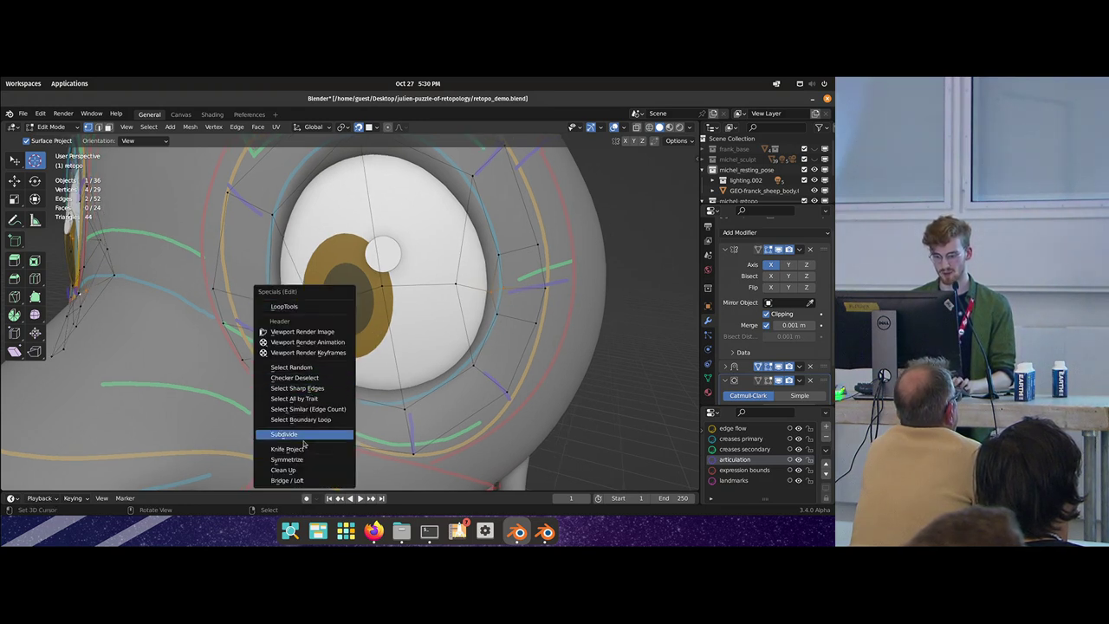
pyautogui.click(326, 307)
pyautogui.hotkey('alt', 'a')
# - Preview how loop cuts would run through the filled eye opening and the surrounding ring
pyautogui.scroll(3, 318, 256)
pyautogui.moveTo(285, 338)
pyautogui.keyDown('shift'); pyautogui.mouseDown(button='middle')
pyautogui.moveTo(318, 256)
pyautogui.moveTo(349, 317)
pyautogui.moveTo(277, 347)
pyautogui.mouseUp(button='middle'); pyautogui.keyUp('shift')
pyautogui.rightClick(316, 254)
pyautogui.hotkey('alt', 'a')
pyautogui.scroll(-2, 348, 316)
pyautogui.hotkey('ctrl', 'r')
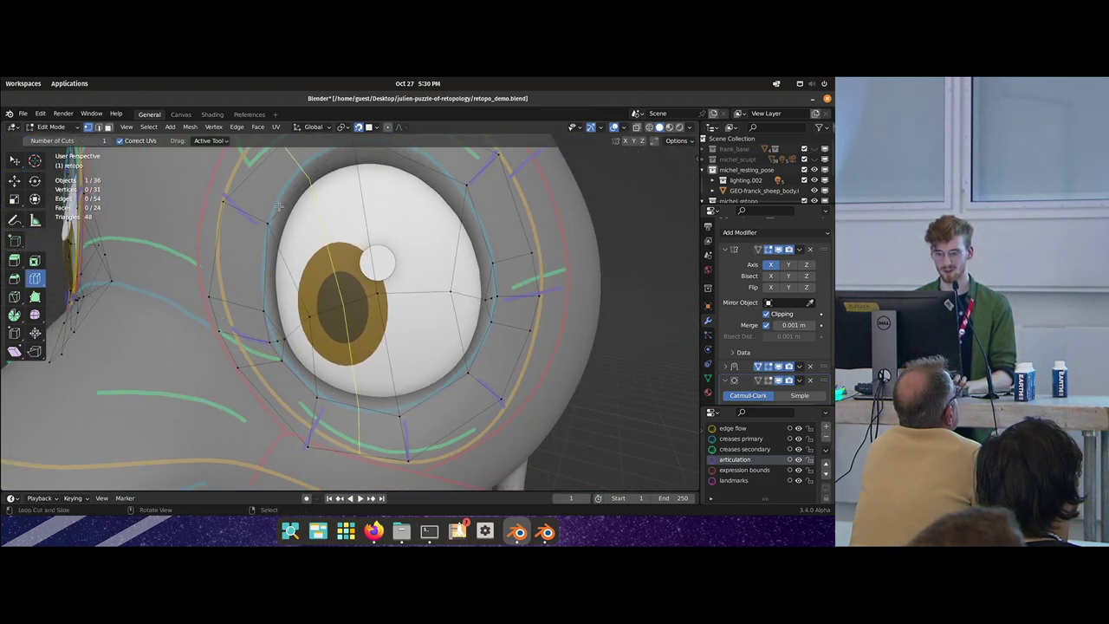
pyautogui.moveTo(290, 196); pyautogui.dragTo(392, 197, button='middle')
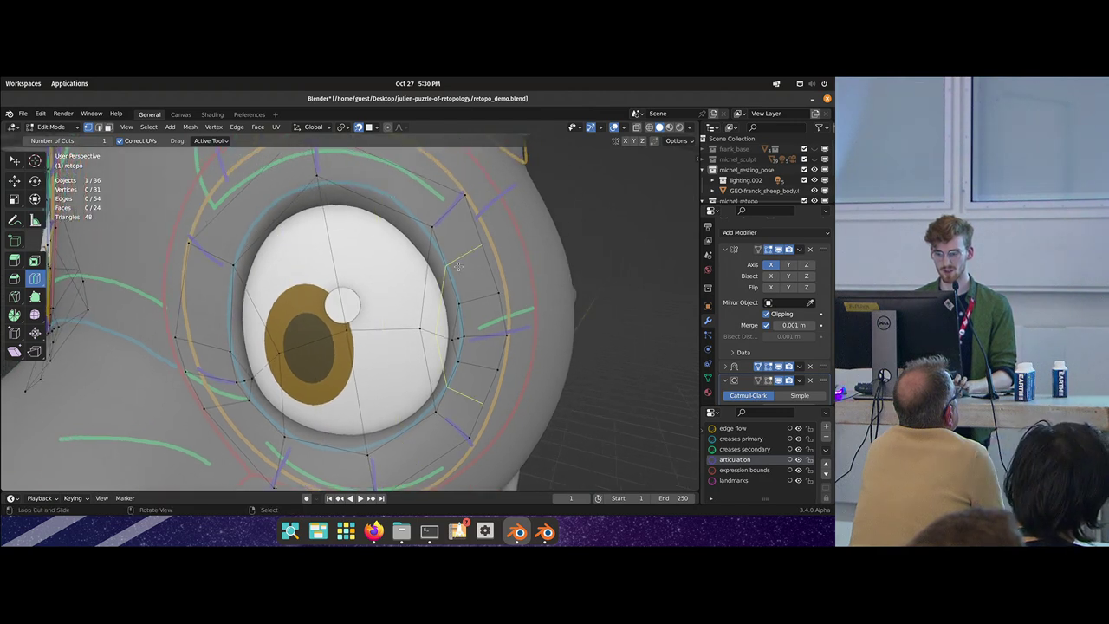
pyautogui.keyDown('shift'); pyautogui.moveTo(466, 324); pyautogui.dragTo(478, 274, button='middle'); pyautogui.keyUp('shift')
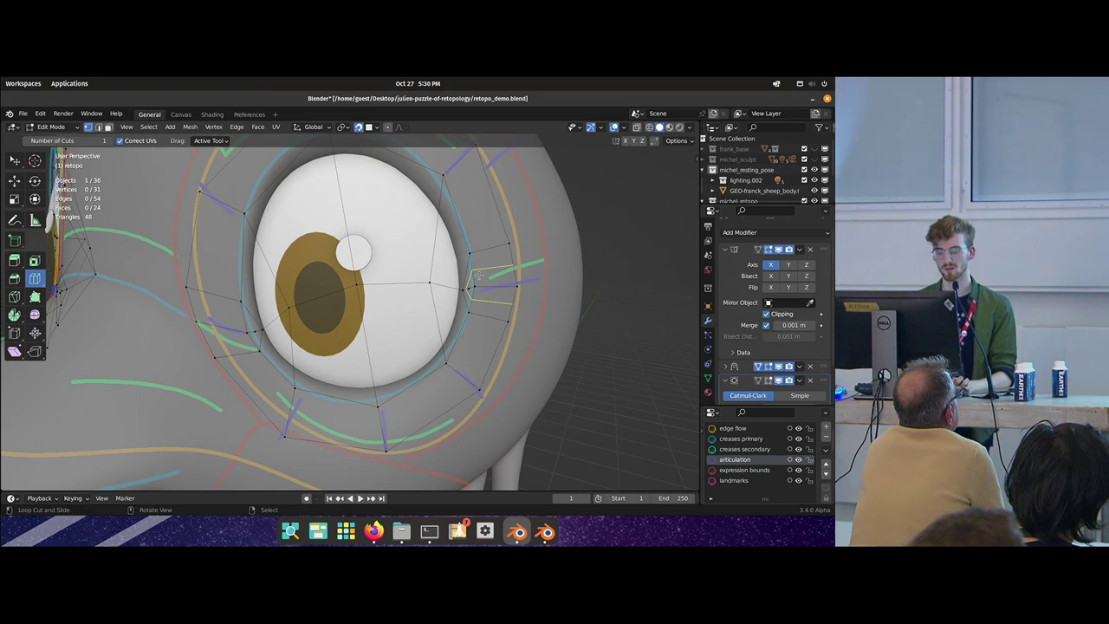
pyautogui.hotkey('shift', 'space')
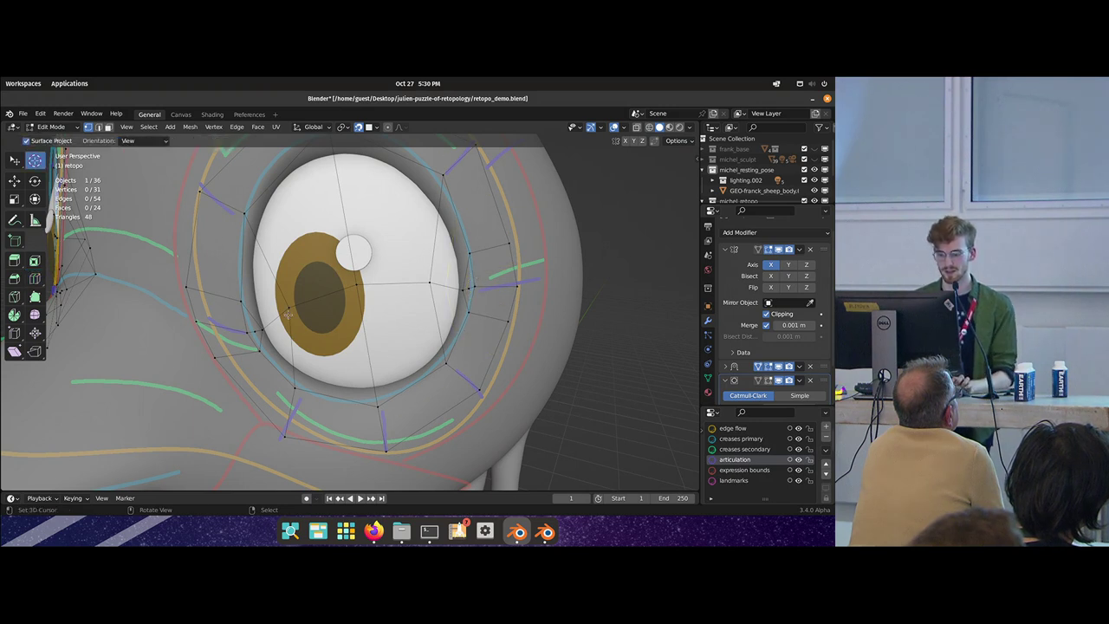
# - Adjust the position of the ring vertex at the eye's inner corner
pyautogui.keyDown('shift'); pyautogui.moveTo(287, 315); pyautogui.dragTo(318, 273, button='middle'); pyautogui.keyUp('shift')
pyautogui.press('w')
pyautogui.click(293, 288)
pyautogui.press('g')
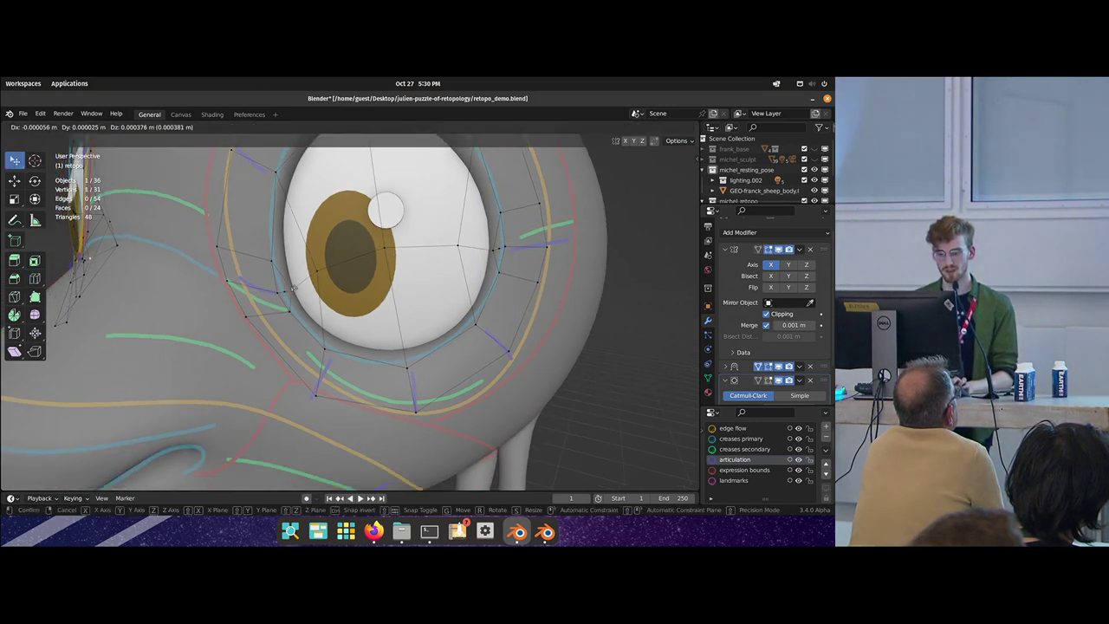
pyautogui.click(295, 291)
pyautogui.scroll(-4, 296, 299)
pyautogui.scroll(2, 298, 321)
pyautogui.moveTo(298, 321); pyautogui.dragTo(327, 322, button='middle')
# - Mark seams along the edge loops that cross the eye ring and its filled opening
pyautogui.press('2')
pyautogui.keyDown('alt'); pyautogui.click(306, 319); pyautogui.keyUp('alt')
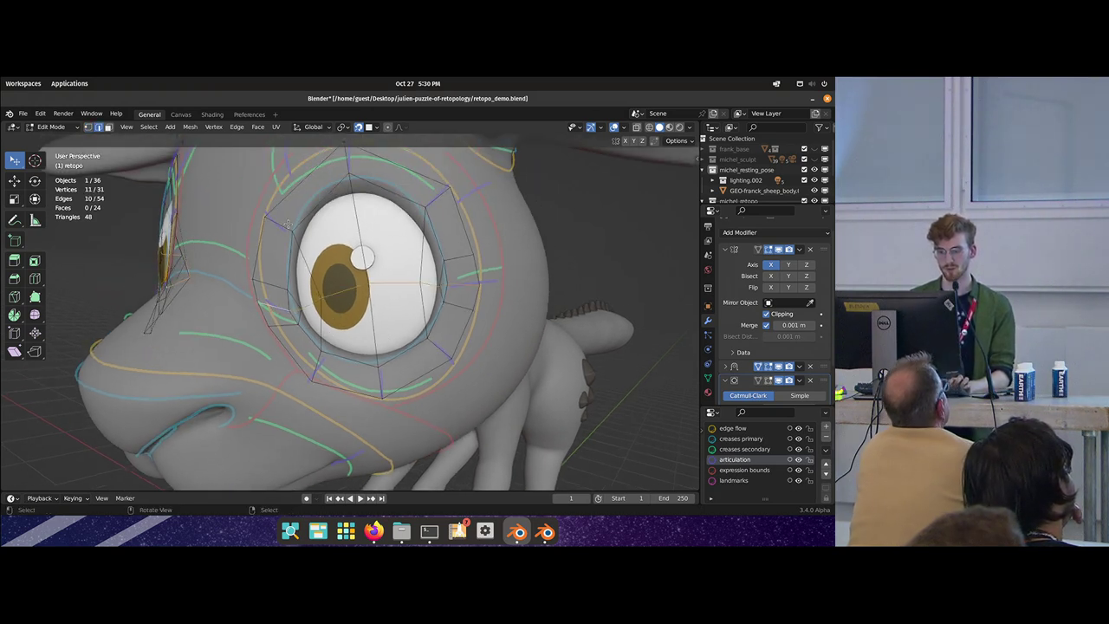
pyautogui.keyDown('alt'); pyautogui.keyDown('shift'); pyautogui.click(459, 294); pyautogui.keyUp('shift'); pyautogui.keyUp('alt')
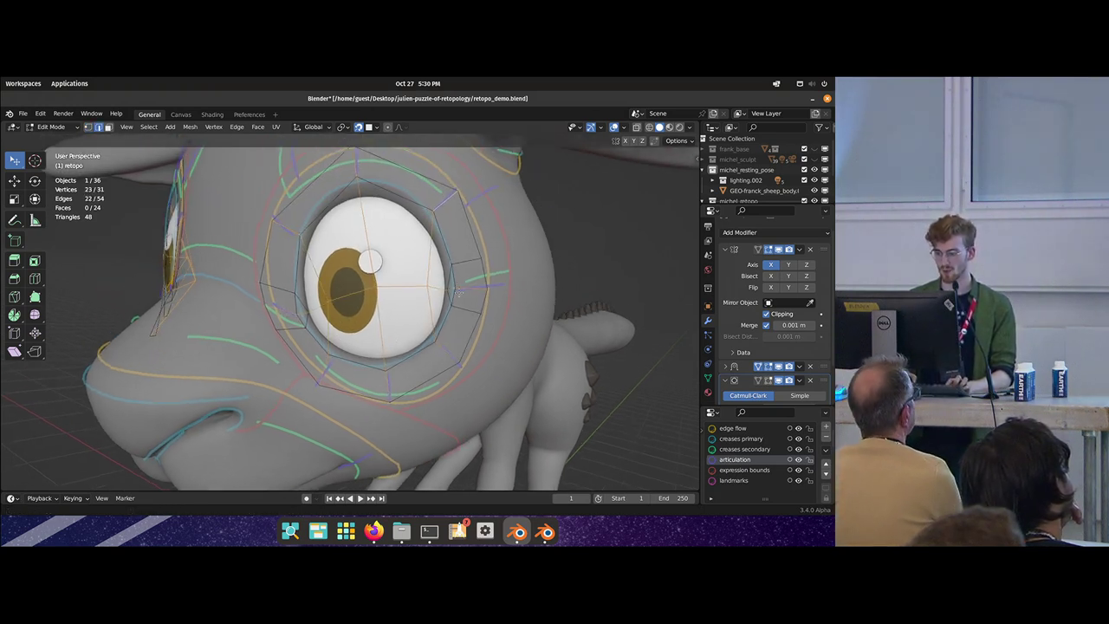
pyautogui.moveTo(459, 294); pyautogui.dragTo(444, 308, button='middle')
pyautogui.hotkey('ctrl', 'e')
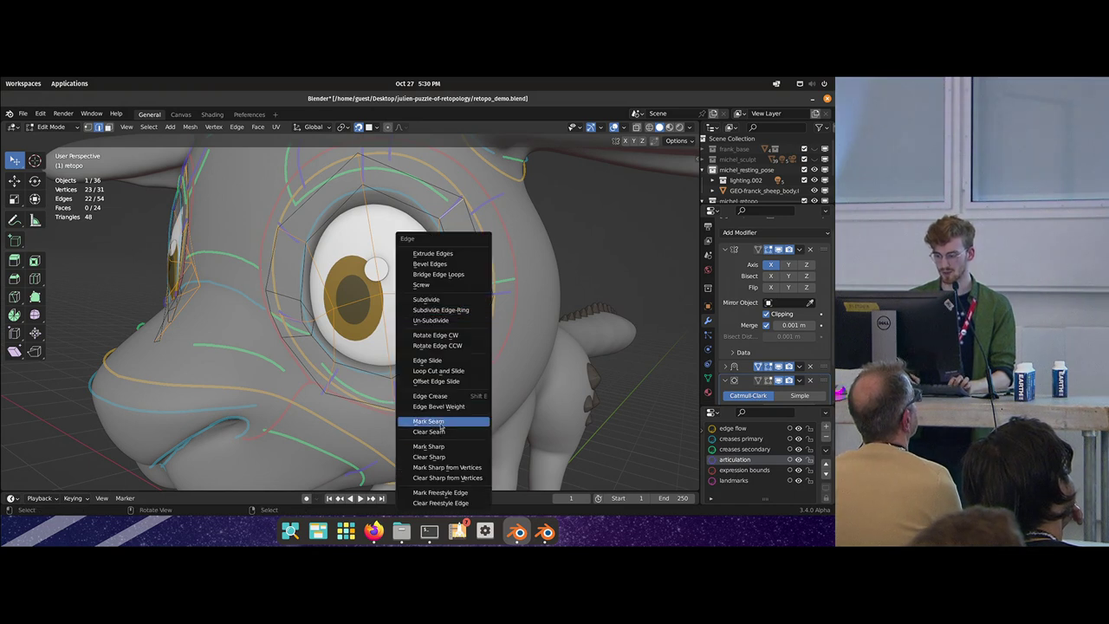
pyautogui.click(441, 421)
pyautogui.hotkey('alt', 'a')
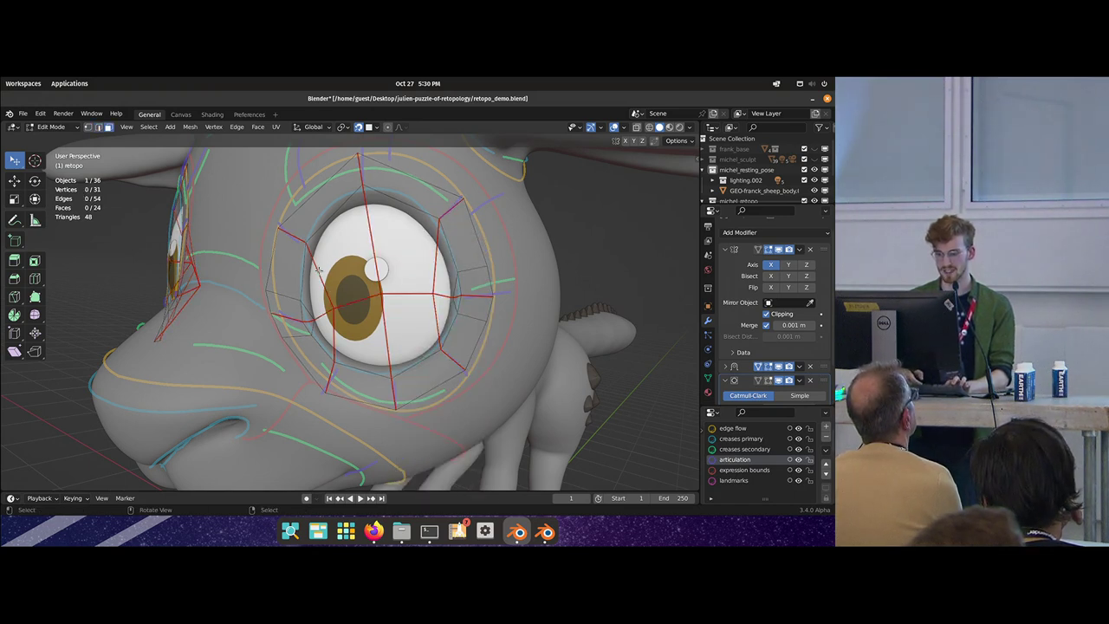
# - Clear the seams inside the eye opening, keeping them only on the ring's cross edges
pyautogui.click(306, 294)
pyautogui.keyDown('ctrl'); pyautogui.keyDown('shift'); pyautogui.click(441, 323); pyautogui.keyUp('shift'); pyautogui.keyUp('ctrl')
pyautogui.keyDown('shift'); pyautogui.click(456, 297); pyautogui.keyUp('shift')
pyautogui.hotkey('ctrl', 'e')
pyautogui.click(364, 342)
pyautogui.hotkey('alt', 'a')
pyautogui.moveTo(354, 324); pyautogui.dragTo(351, 272, button='middle')
pyautogui.scroll(-5, 355, 292)
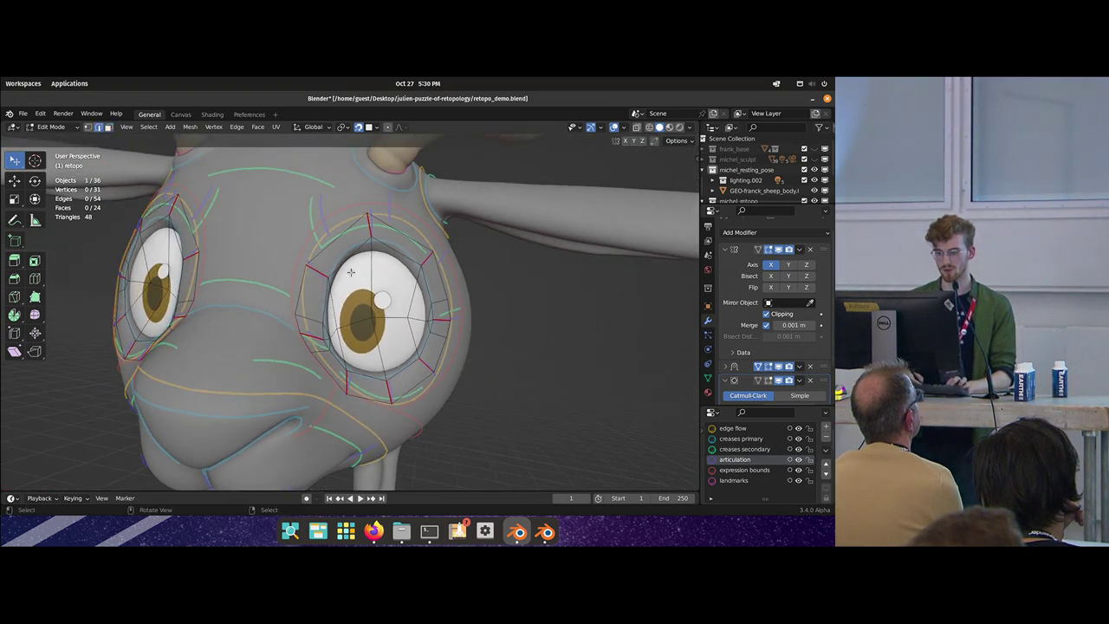
# - Add loop cuts through the segments of the eye ring, running across the filled opening
pyautogui.scroll(1, 349, 320)
pyautogui.moveTo(348, 320); pyautogui.dragTo(311, 293, button='middle')
pyautogui.scroll(1, 329, 305)
pyautogui.hotkey('ctrl', 'r')
pyautogui.moveTo(307, 280); pyautogui.dragTo(306, 259)
pyautogui.click(308, 259)
pyautogui.click(404, 204)
pyautogui.click(447, 231)
pyautogui.click(475, 255)
pyautogui.hotkey('alt', 'a')
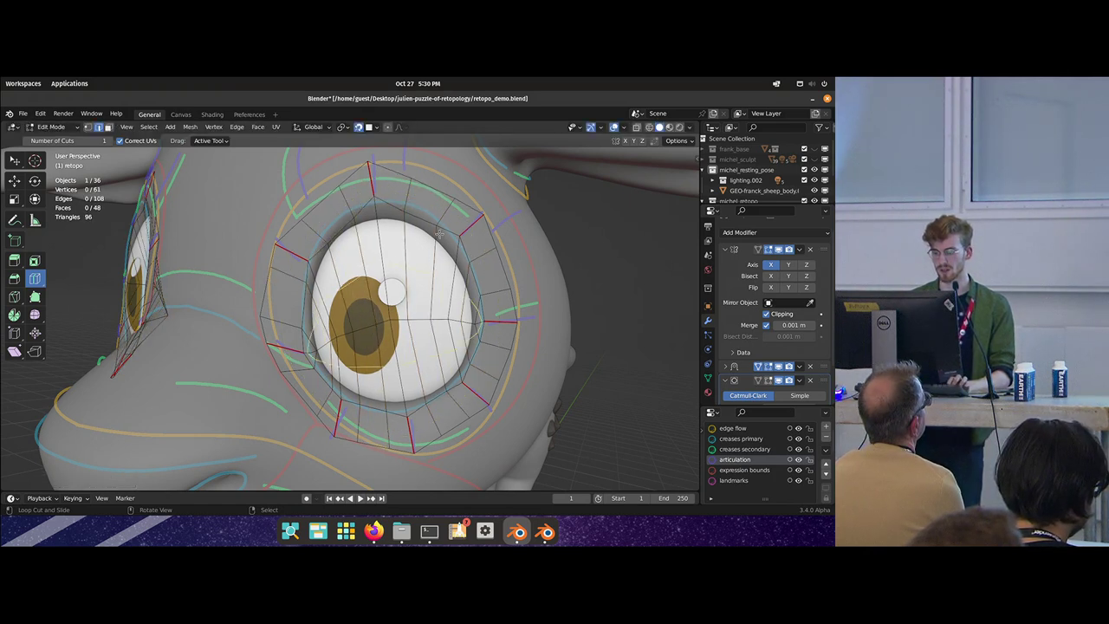
# - Nudge the ring's new cross edges into place to round its outline along the eye guides
pyautogui.press('w')
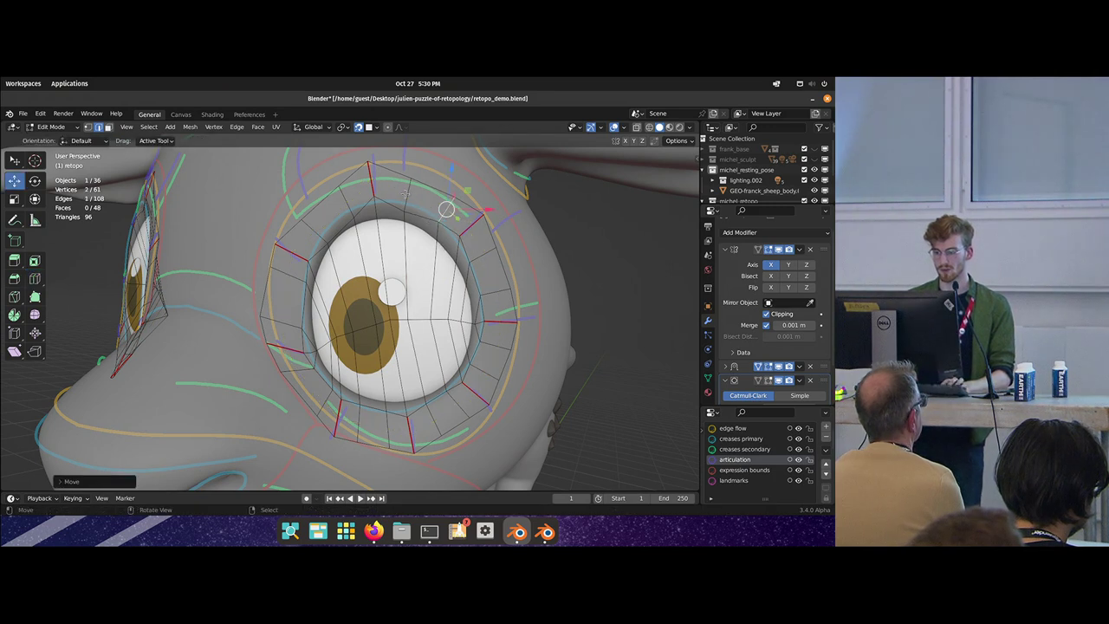
pyautogui.click(406, 204)
pyautogui.moveTo(407, 204); pyautogui.dragTo(307, 231)
pyautogui.moveTo(288, 275); pyautogui.dragTo(286, 280)
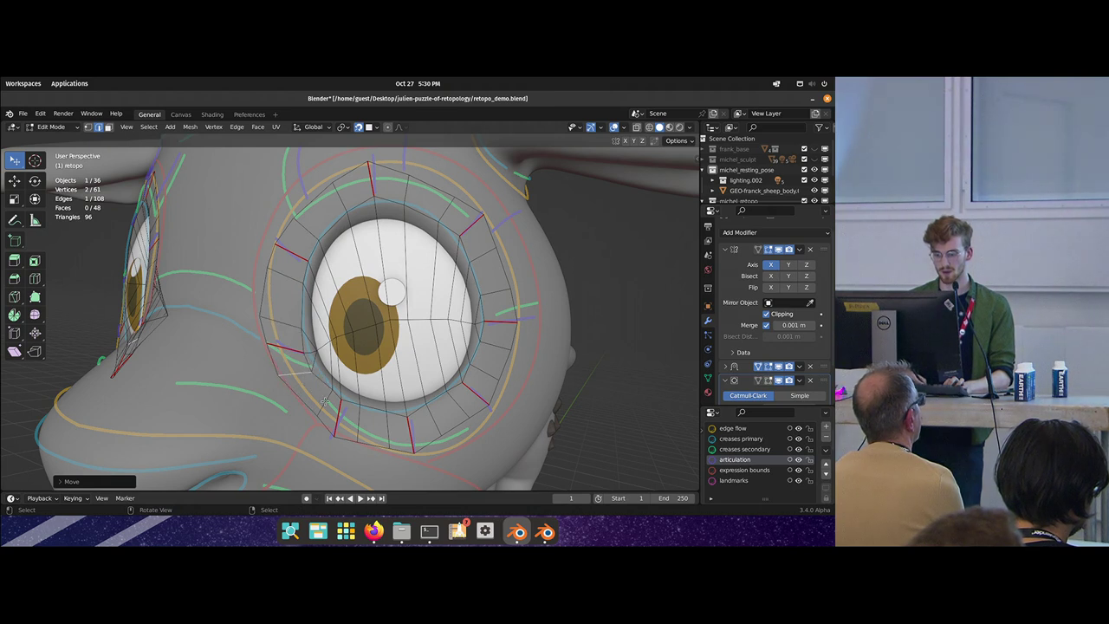
pyautogui.moveTo(391, 430); pyautogui.dragTo(393, 431)
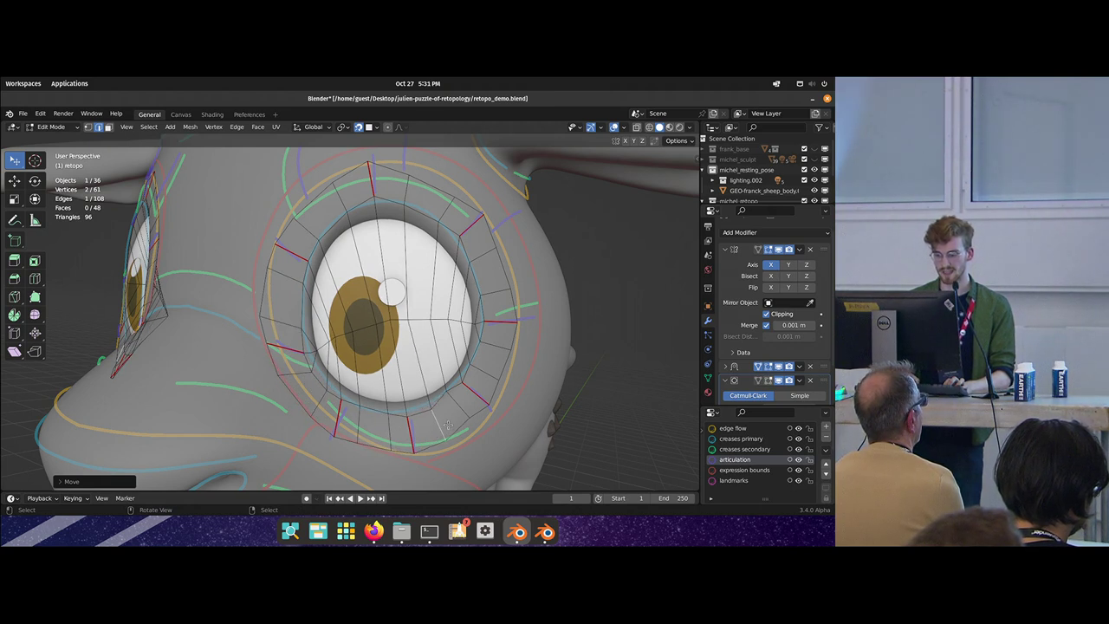
pyautogui.press('a')
pyautogui.hotkey('alt', 'a')
# - Reposition the cross edges along the lower part of the eye ring as seen from below
pyautogui.scroll(-3, 378, 362)
pyautogui.moveTo(379, 362); pyautogui.dragTo(360, 305, button='middle')
pyautogui.keyDown('shift'); pyautogui.moveTo(367, 193); pyautogui.dragTo(350, 252, button='middle'); pyautogui.keyUp('shift')
pyautogui.scroll(1, 350, 252)
pyautogui.moveTo(299, 457); pyautogui.dragTo(302, 443)
pyautogui.keyDown('shift'); pyautogui.moveTo(301, 440); pyautogui.dragTo(301, 376, button='middle'); pyautogui.keyUp('shift')
pyautogui.moveTo(289, 380); pyautogui.dragTo(293, 373)
pyautogui.hotkey('alt', 'a')
# - Extrude the ring's outer edges above the eye upwards into a brow strip and scale the new edges
pyautogui.moveTo(294, 371); pyautogui.dragTo(317, 291, button='middle')
pyautogui.moveTo(401, 312); pyautogui.dragTo(333, 371, button='middle')
pyautogui.scroll(3, 268, 316)
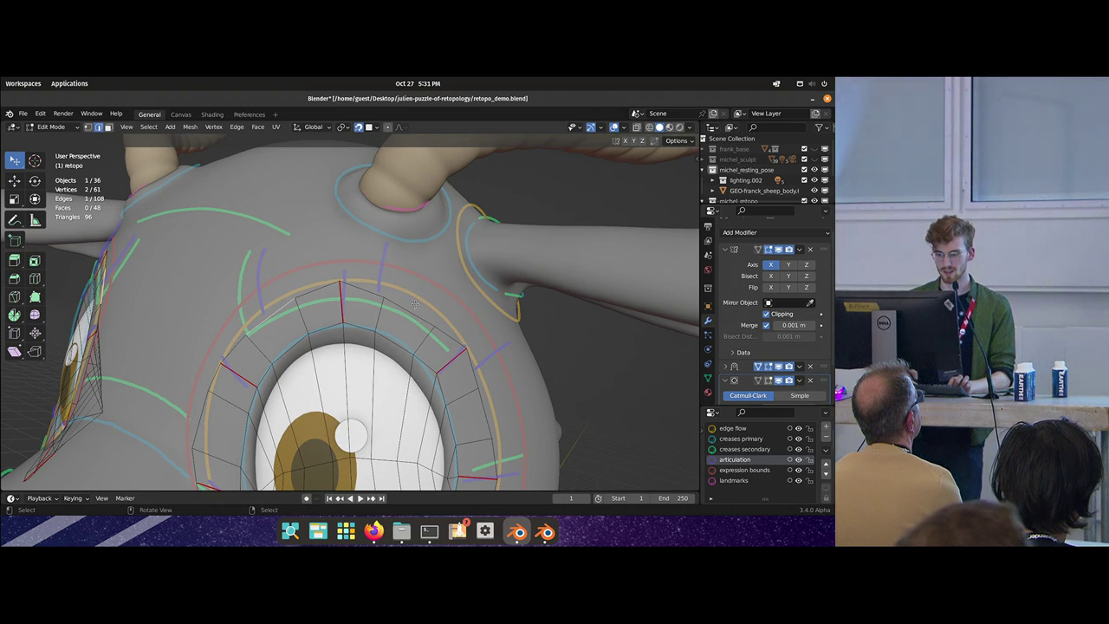
pyautogui.keyDown('ctrl'); pyautogui.click(464, 349); pyautogui.keyUp('ctrl')
pyautogui.keyDown('ctrl'); pyautogui.rightClick(476, 374); pyautogui.keyUp('ctrl')
pyautogui.press('e')
pyautogui.moveTo(475, 380); pyautogui.dragTo(479, 343)
pyautogui.press('s')
pyautogui.moveTo(478, 357); pyautogui.dragTo(489, 362)
pyautogui.press('g')
pyautogui.hotkey('alt', 'a')
pyautogui.moveTo(346, 303); pyautogui.dragTo(399, 308, button='middle')
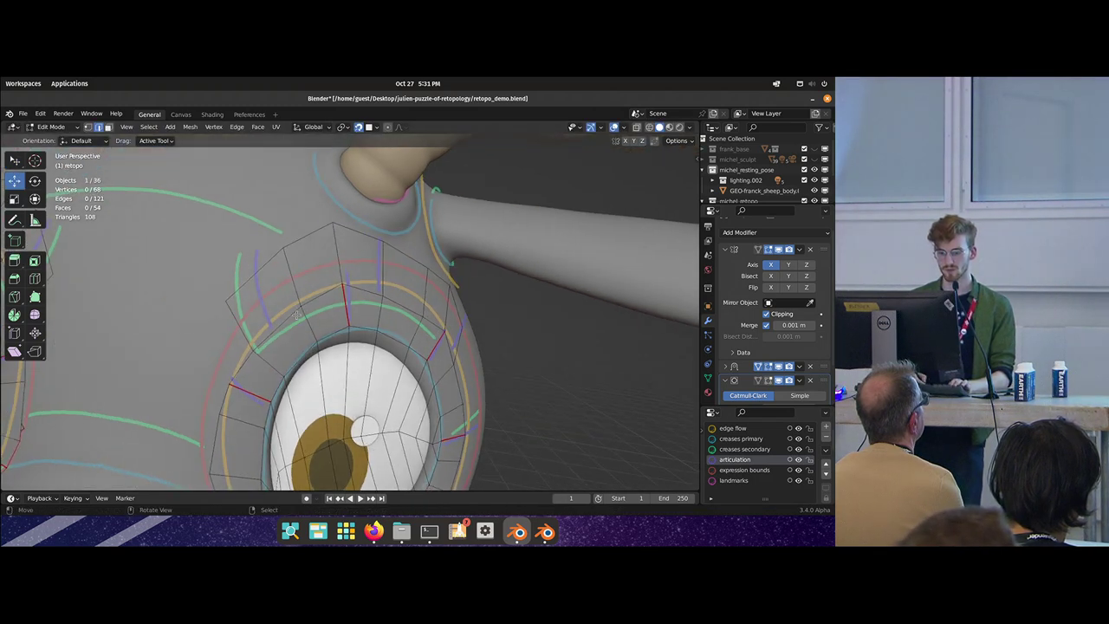
# - Move the brow strip's outer vertices to line up with the articulation guides above the eye
pyautogui.press('1')
pyautogui.moveTo(199, 316); pyautogui.dragTo(242, 322, button='middle')
pyautogui.press('q')
pyautogui.click(247, 308)
pyautogui.press('g')
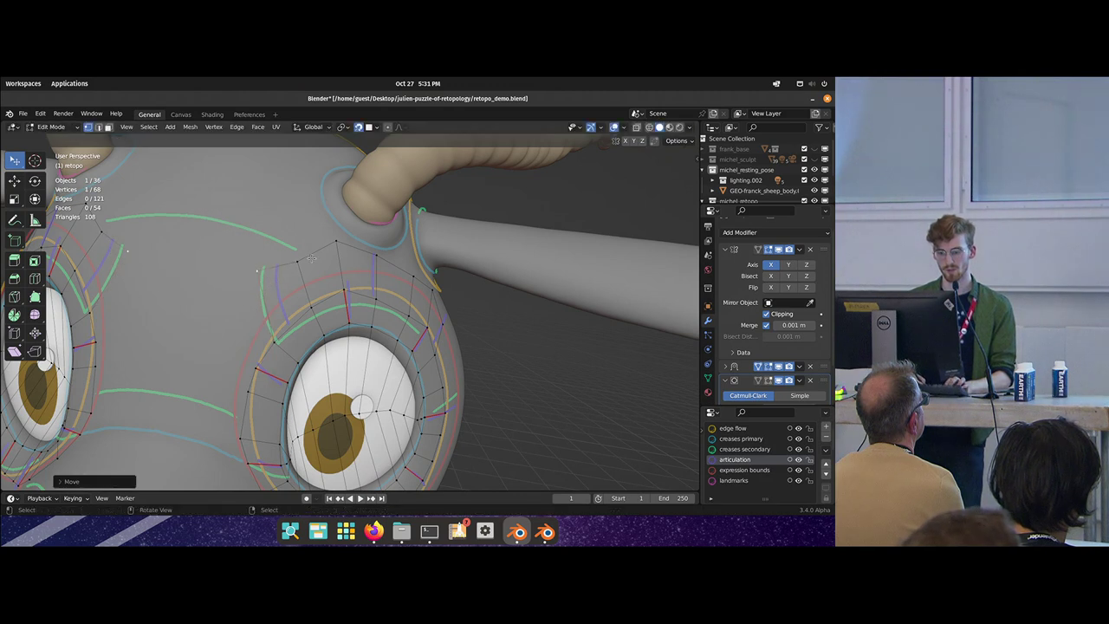
pyautogui.moveTo(386, 262); pyautogui.dragTo(388, 262)
pyautogui.moveTo(388, 262); pyautogui.dragTo(343, 267, button='middle')
pyautogui.moveTo(432, 263); pyautogui.dragTo(422, 264)
pyautogui.moveTo(442, 317); pyautogui.dragTo(444, 320)
pyautogui.click(443, 320)
pyautogui.moveTo(443, 320); pyautogui.dragTo(285, 293, button='middle')
# - Mark seams on the brow strip's three cross edges that follow the articulation guides
pyautogui.press('2')
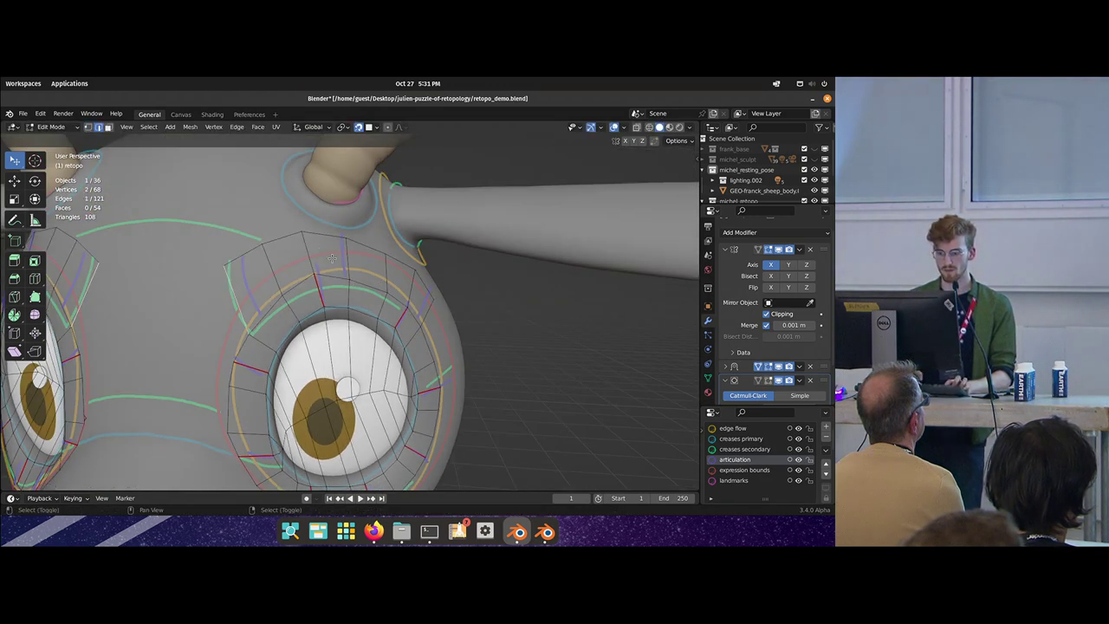
pyautogui.keyDown('shift'); pyautogui.click(365, 259); pyautogui.keyUp('shift')
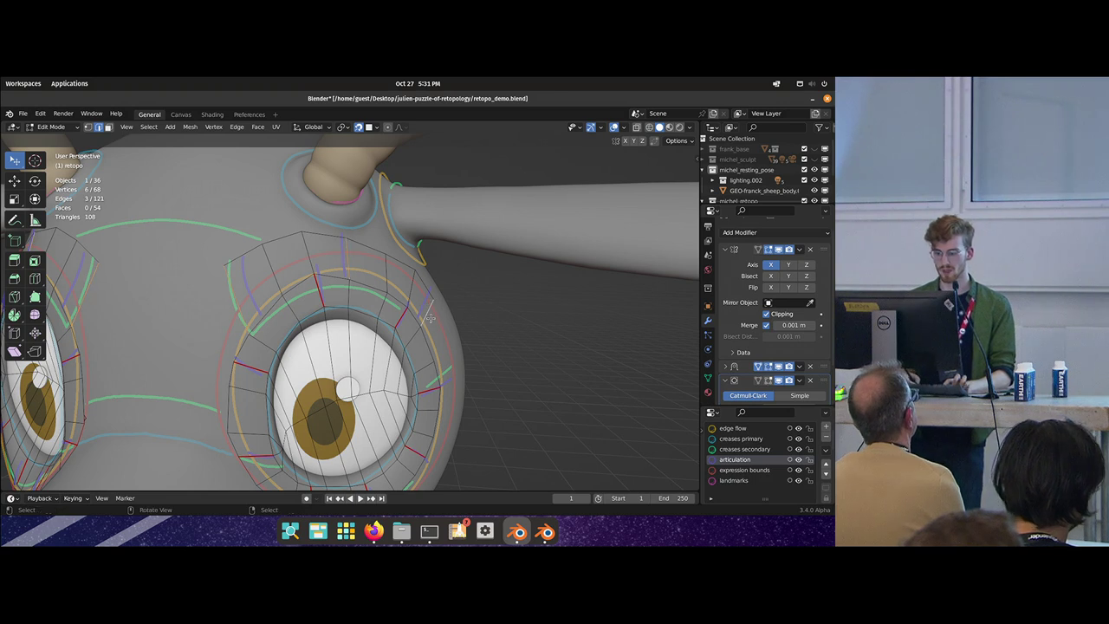
pyautogui.hotkey('ctrl', 'e')
pyautogui.click(425, 304)
pyautogui.hotkey('alt', 'a')
pyautogui.moveTo(270, 254); pyautogui.dragTo(429, 282, button='middle')
pyautogui.click(355, 251)
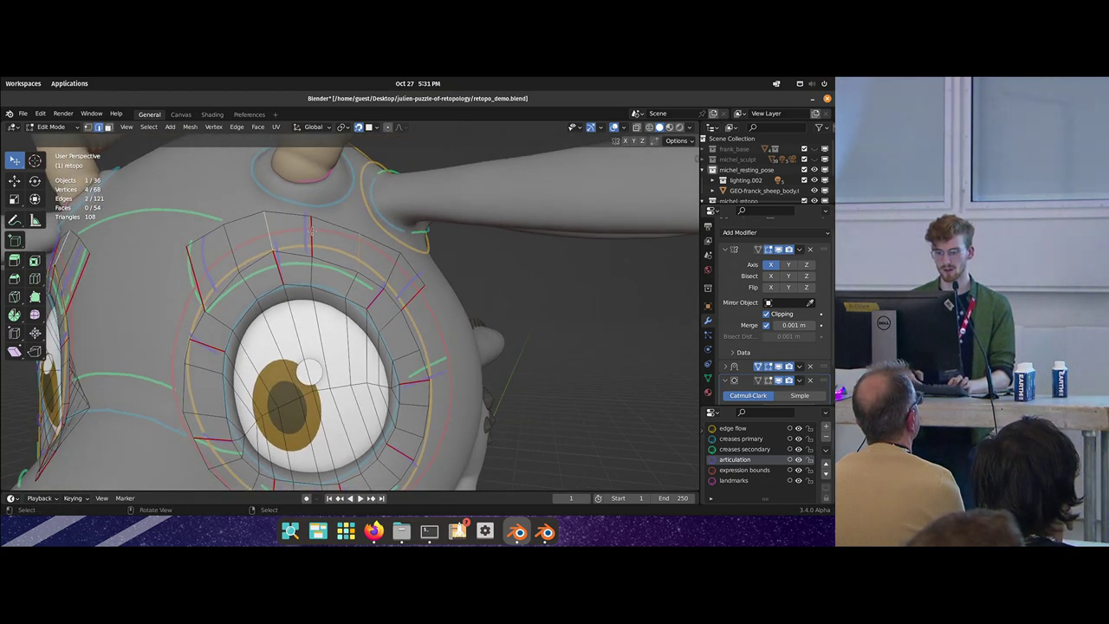
pyautogui.moveTo(305, 239); pyautogui.dragTo(355, 232, button='middle')
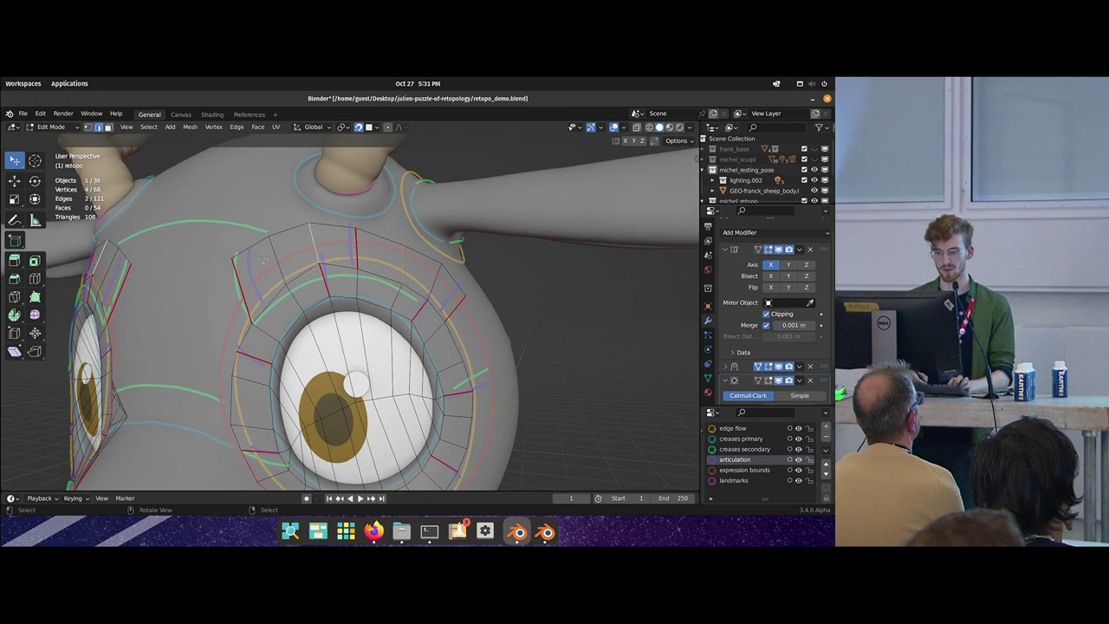
pyautogui.moveTo(354, 252)
pyautogui.mouseDown(button='middle')
pyautogui.moveTo(321, 262)
pyautogui.moveTo(353, 241)
pyautogui.mouseUp(button='middle')
# - Extrude the brow strip's inner end edge towards the forehead, merge its lower vertex into the ring and position the remaining new vertex
pyautogui.click(290, 251)
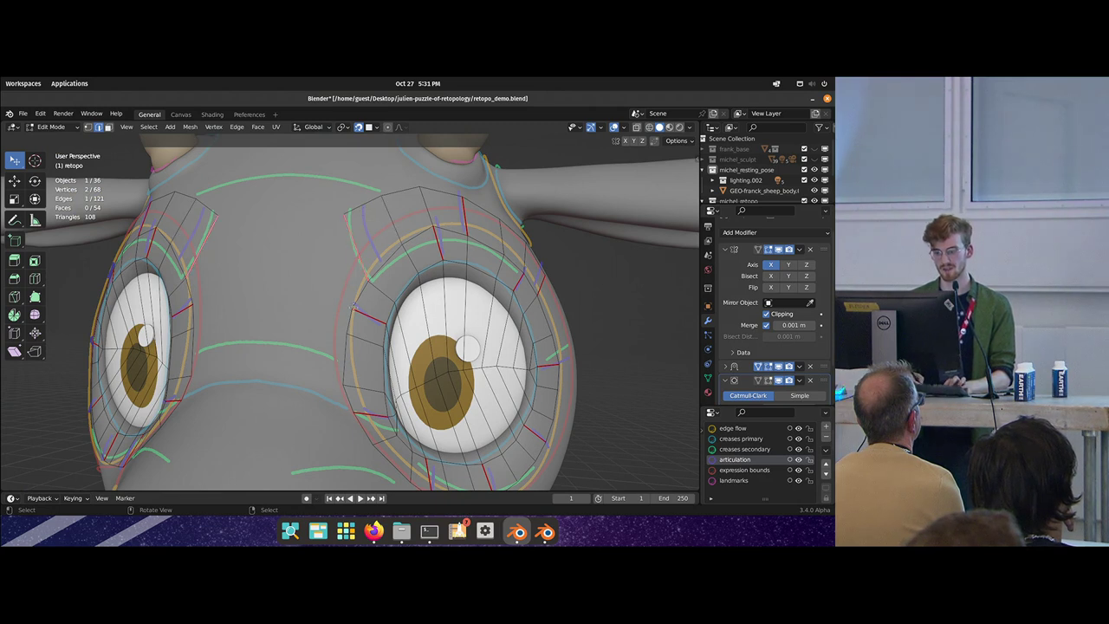
pyautogui.press('e')
pyautogui.moveTo(389, 302); pyautogui.dragTo(330, 304)
pyautogui.hotkey('ctrl', 'e')
pyautogui.click(342, 316)
pyautogui.press('g')
pyautogui.hotkey('alt', 'a')
pyautogui.press('m')
pyautogui.click(362, 303)
pyautogui.press('w')
pyautogui.moveTo(344, 303); pyautogui.dragTo(352, 298)
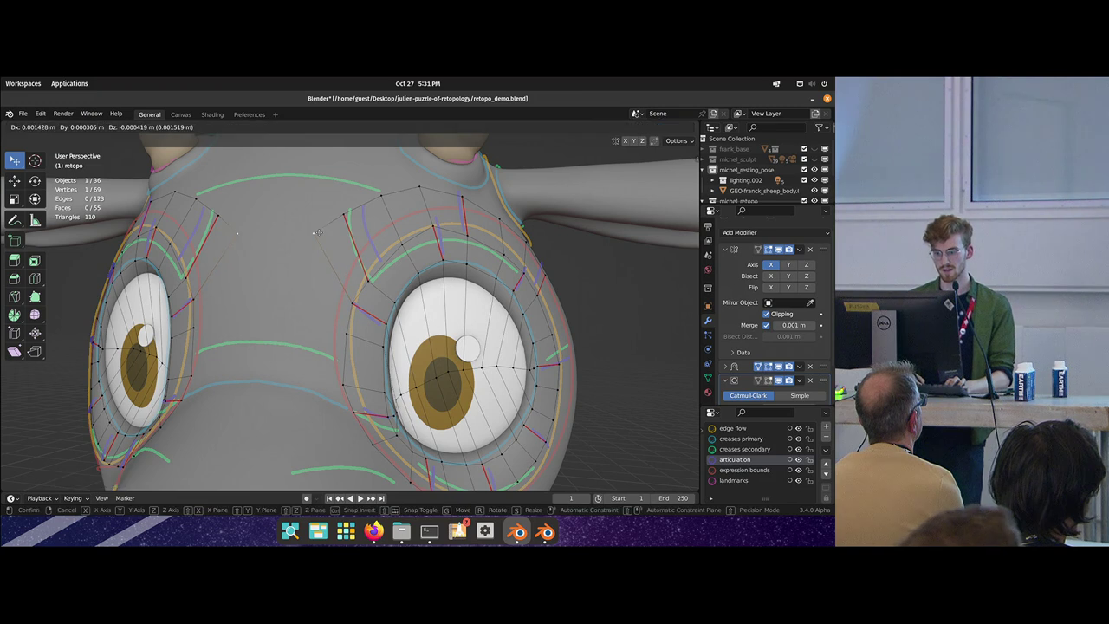
# - Add the next quad to the outer ring of faces around the eye
pyautogui.moveTo(352, 299); pyautogui.dragTo(409, 266, button='middle')
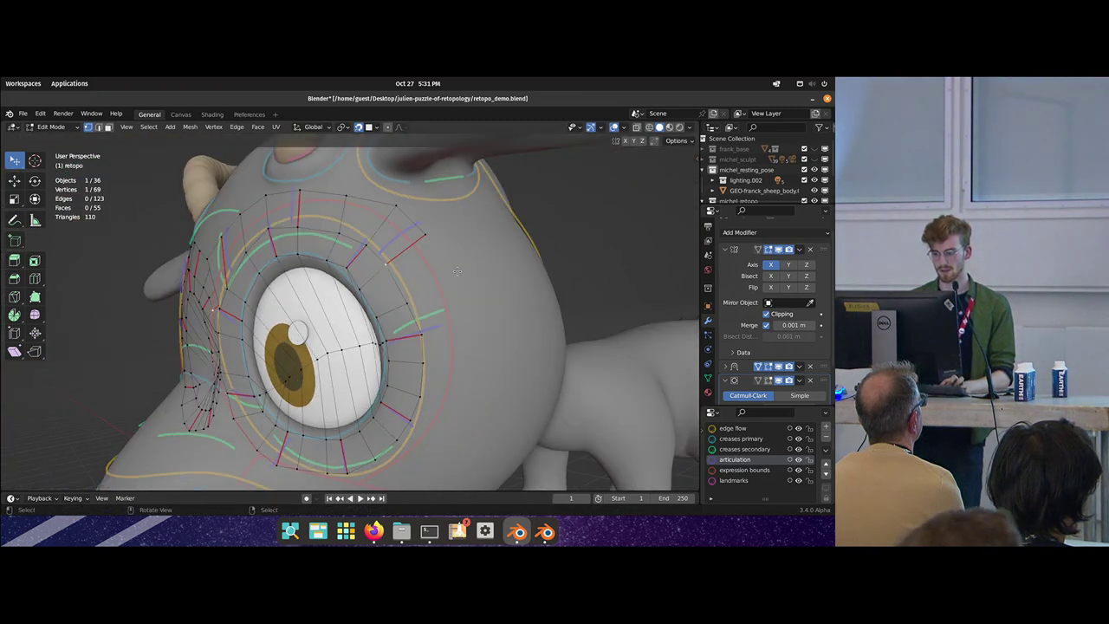
pyautogui.press('2')
pyautogui.moveTo(419, 234); pyautogui.dragTo(386, 269, button='middle')
pyautogui.hotkey('ctrl', 'z')
pyautogui.scroll(-1, 439, 306)
pyautogui.scroll(1, 386, 269)
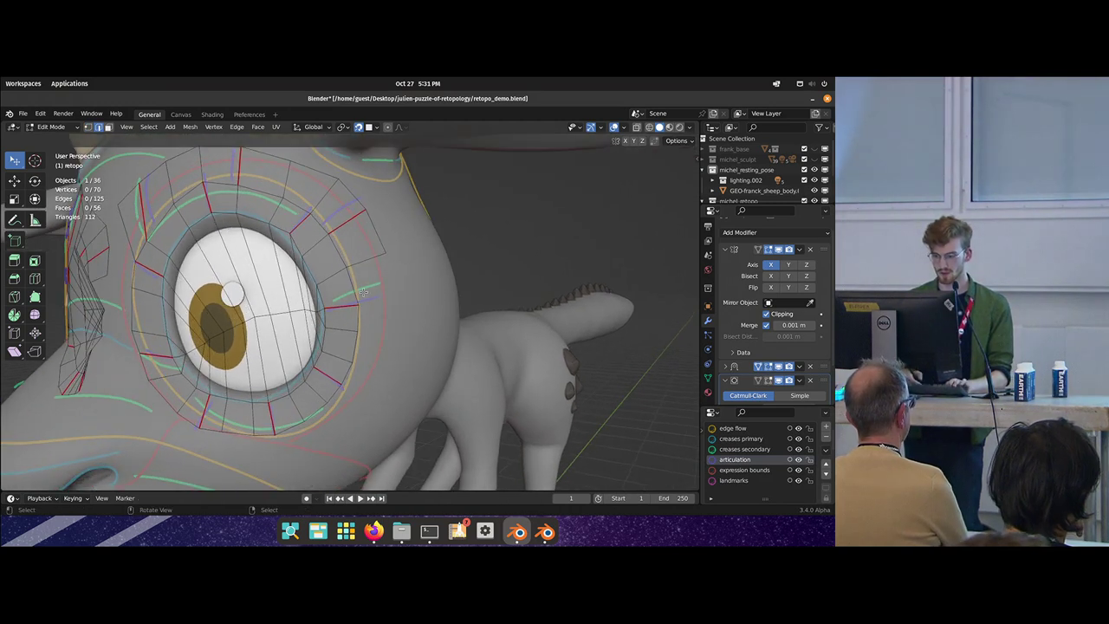
# - Duplicate a face from the outer eye ring and place the copy on the upper lip
pyautogui.keyDown('shift'); pyautogui.moveTo(359, 345); pyautogui.dragTo(368, 303, button='middle'); pyautogui.keyUp('shift')
pyautogui.keyDown('shift'); pyautogui.moveTo(233, 388); pyautogui.dragTo(467, 286, button='middle'); pyautogui.keyUp('shift')
pyautogui.scroll(-3, 346, 271)
pyautogui.hotkey('alt', 'a')
pyautogui.click(388, 256)
pyautogui.moveTo(443, 373); pyautogui.dragTo(421, 285, button='middle')
pyautogui.hotkey('shift', 'd')
pyautogui.click(329, 263)
pyautogui.scroll(3, 318, 254)
pyautogui.press('1')
pyautogui.hotkey('alt', 'a')
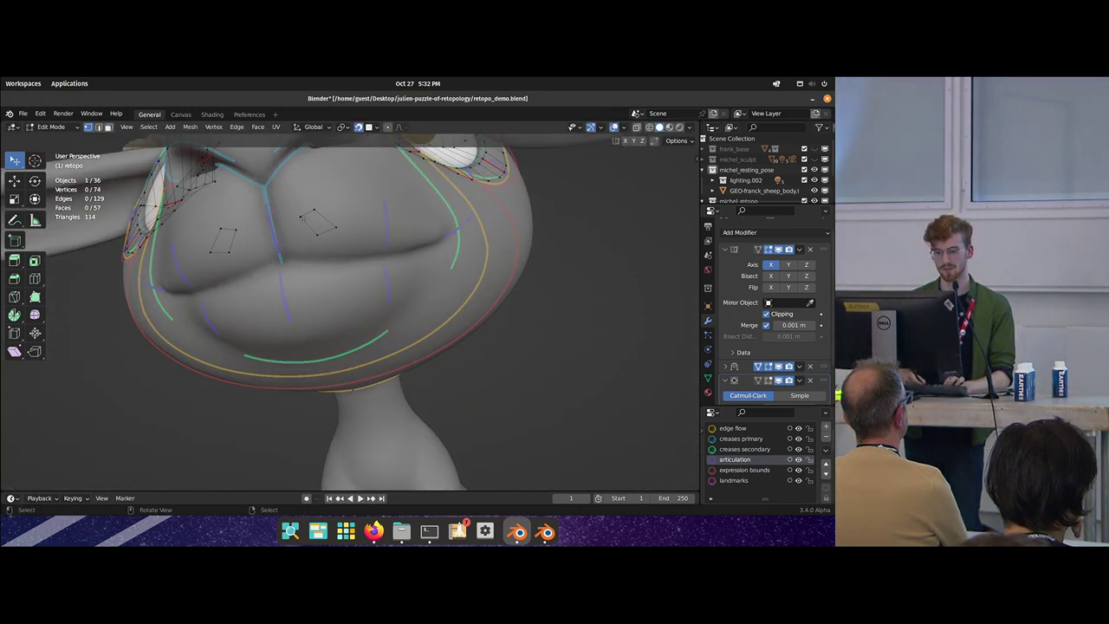
# - Move the copied face's vertices so it spans from the muzzle's centre line to the purple articulation guide above the mouth
pyautogui.click(304, 218)
pyautogui.press('g')
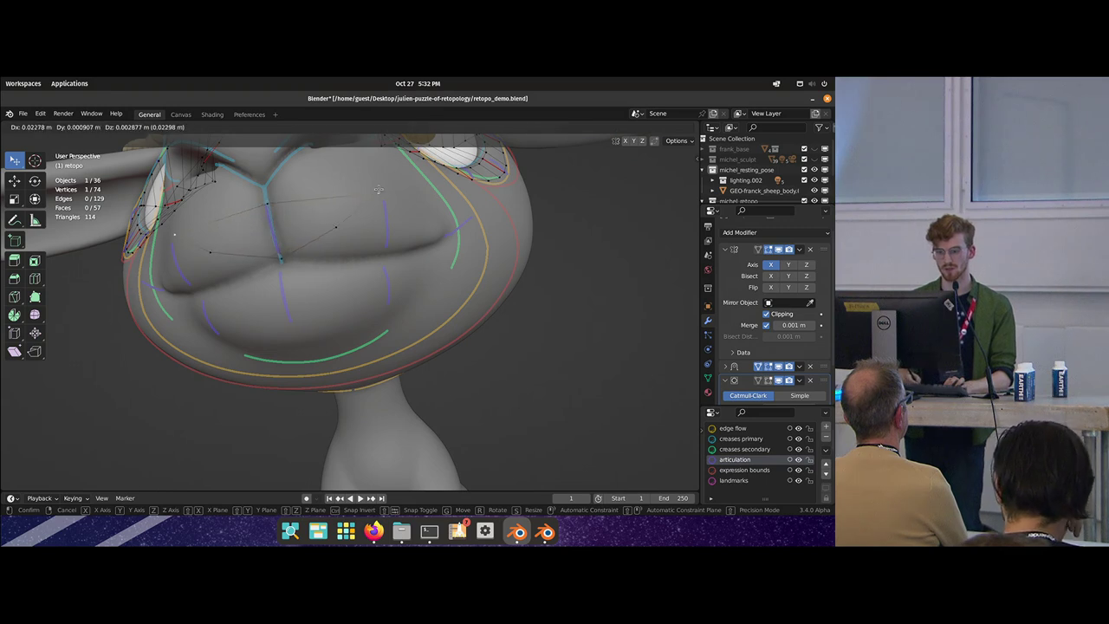
pyautogui.click(379, 257)
pyautogui.moveTo(378, 256); pyautogui.dragTo(360, 245, button='middle')
# - Extrude the upper-lip strip to the mouth corner and continue it around the corner back along the lower lip to the centre line
pyautogui.keyDown('shift'); pyautogui.click(358, 206); pyautogui.keyUp('shift')
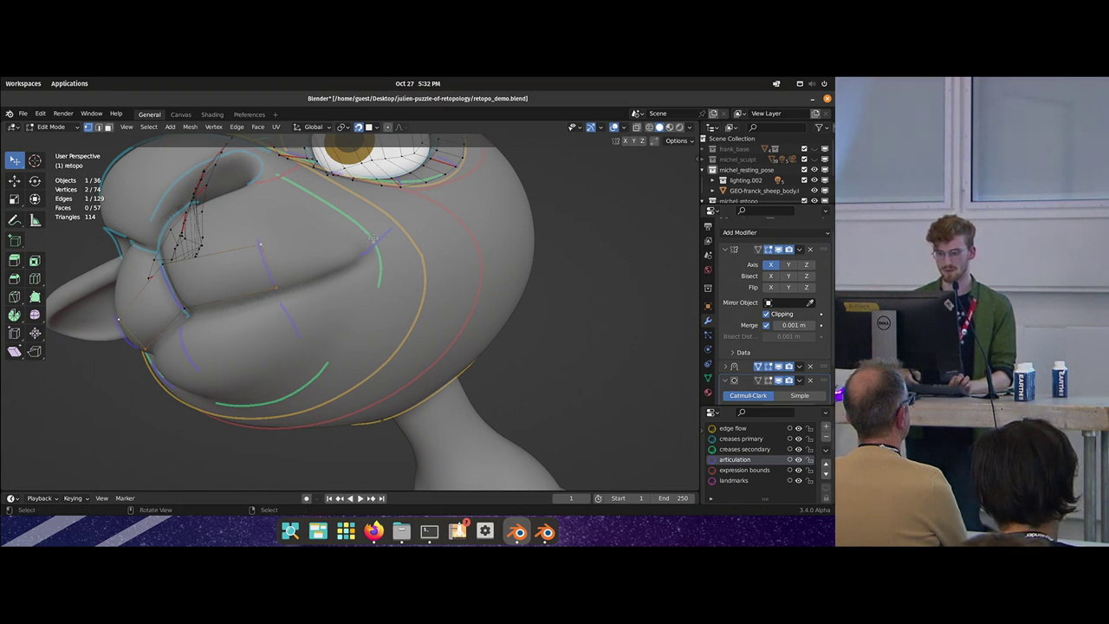
pyautogui.hotkey('alt', 'e')
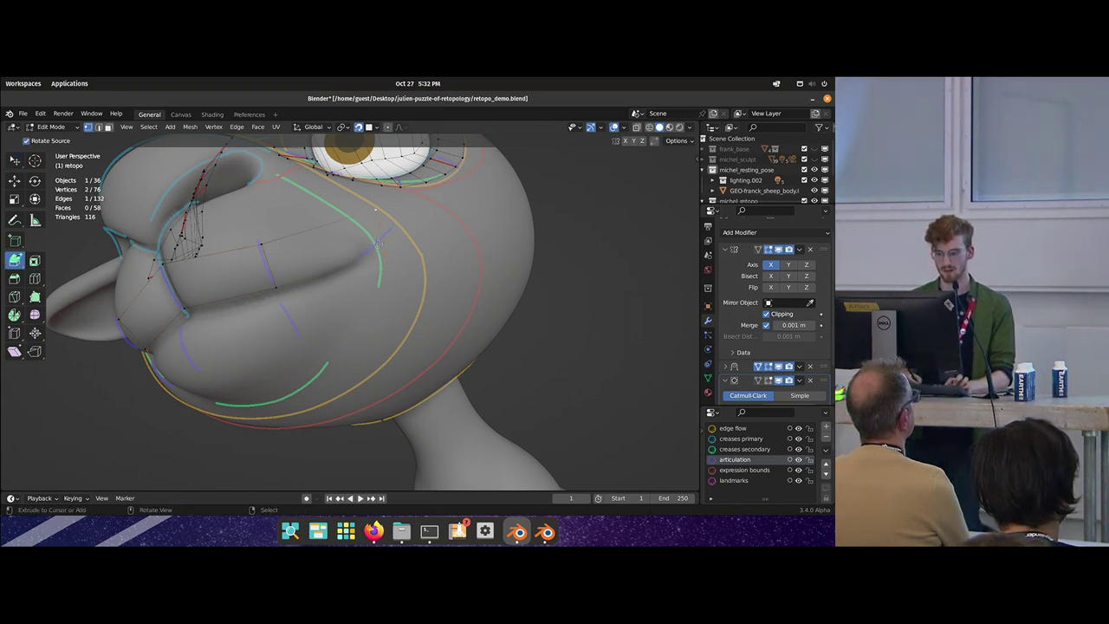
pyautogui.moveTo(199, 356); pyautogui.dragTo(251, 346, button='middle')
pyautogui.press('g')
pyautogui.moveTo(234, 336); pyautogui.dragTo(229, 330)
pyautogui.moveTo(329, 324); pyautogui.dragTo(279, 310, button='middle')
pyautogui.keyDown('alt'); pyautogui.rightClick(294, 305); pyautogui.keyUp('alt')
pyautogui.moveTo(318, 310); pyautogui.dragTo(317, 311)
pyautogui.keyDown('alt'); pyautogui.rightClick(385, 287); pyautogui.keyUp('alt')
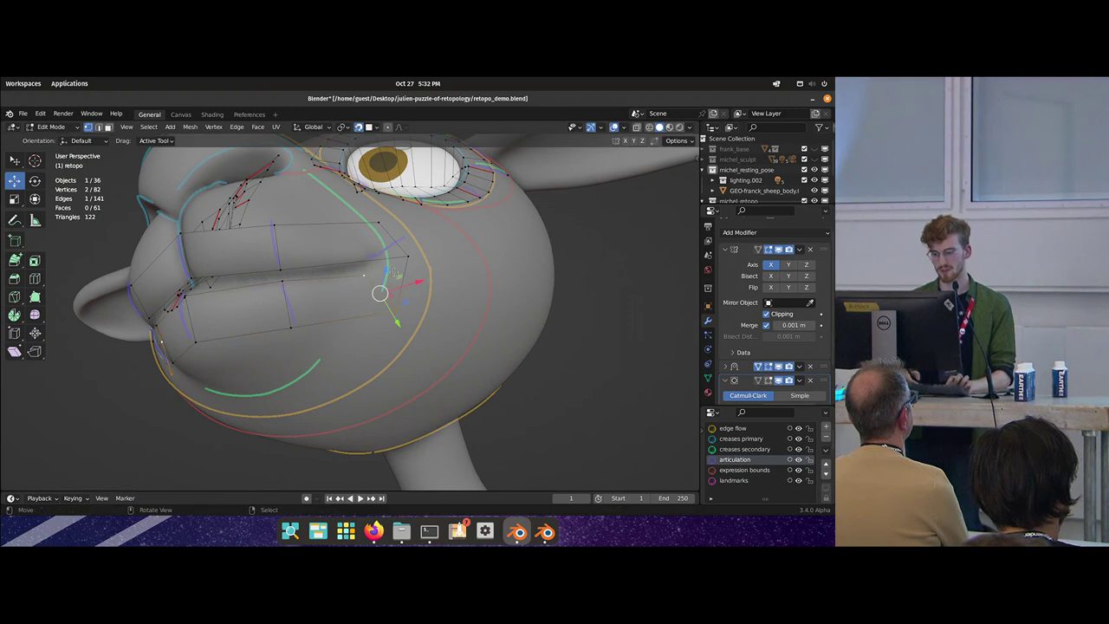
pyautogui.hotkey('alt', 'a')
# - Dissolve the edge at the lower side of the mouth corner
pyautogui.moveTo(391, 270)
pyautogui.mouseDown(button='middle')
pyautogui.moveTo(450, 320)
pyautogui.moveTo(378, 268)
pyautogui.mouseUp(button='middle')
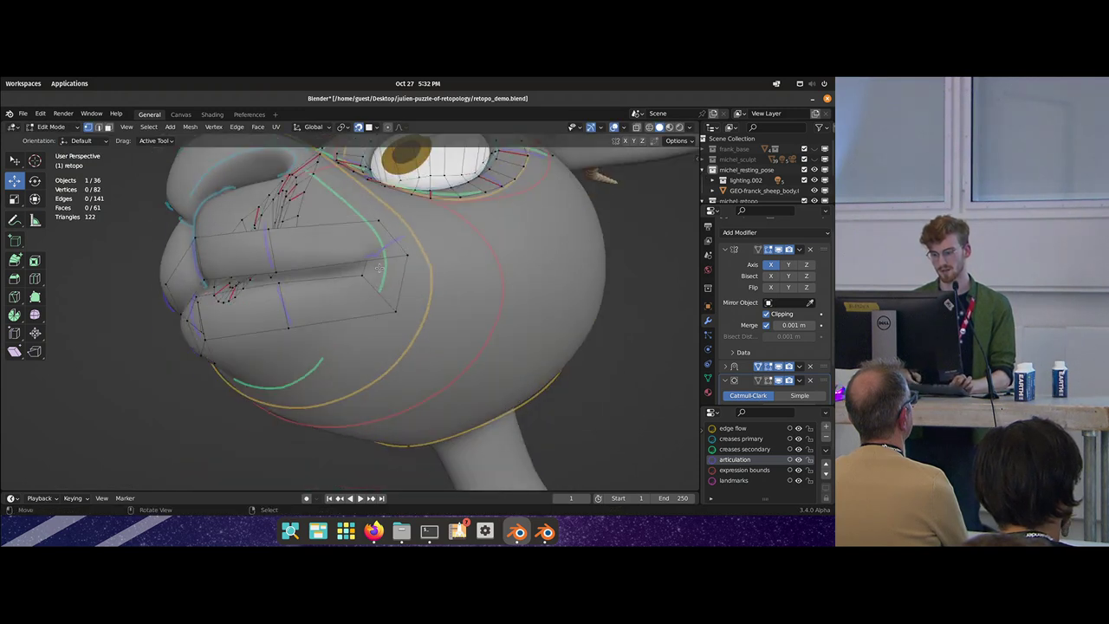
pyautogui.keyDown('alt'); pyautogui.click(386, 256); pyautogui.keyUp('alt')
pyautogui.hotkey('ctrl', 'x')
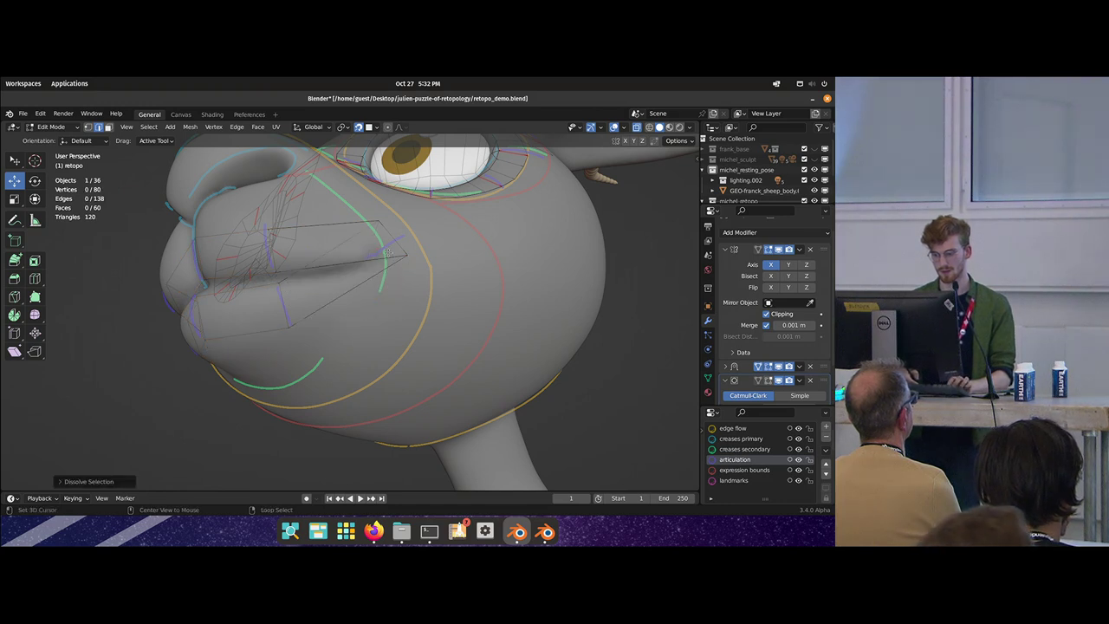
pyautogui.hotkey('alt', 'a')
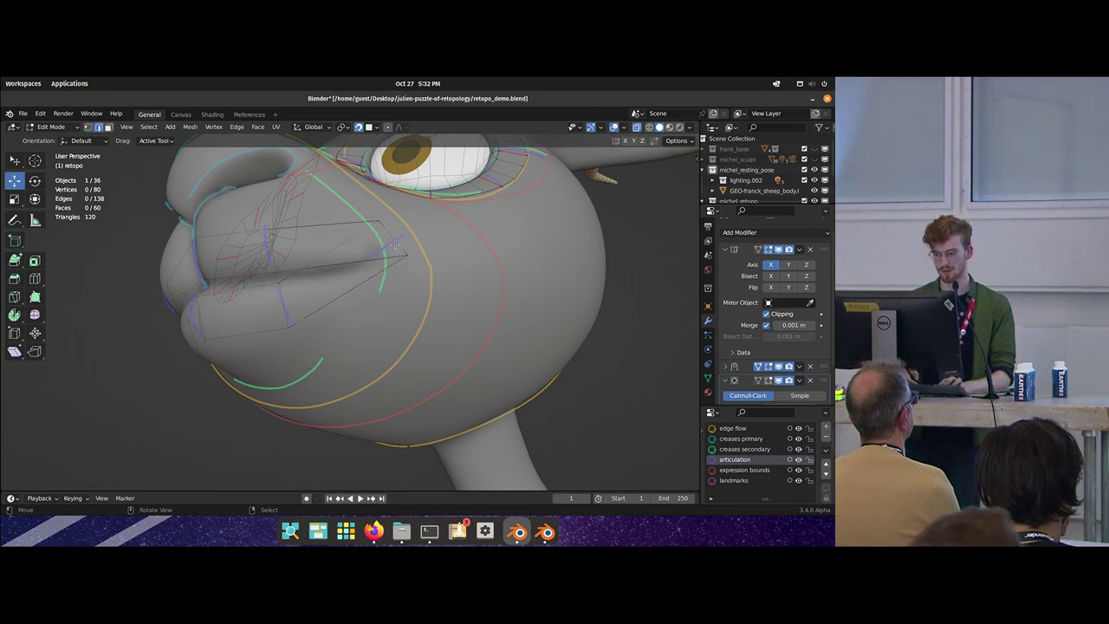
# - Cut a new edge loop through the mouth-corner face and rotate and move it into place
pyautogui.moveTo(422, 297); pyautogui.dragTo(454, 271)
pyautogui.press('r')
pyautogui.hotkey('ctrl', 'r')
pyautogui.moveTo(356, 285); pyautogui.dragTo(376, 291)
pyautogui.moveTo(341, 245); pyautogui.dragTo(368, 253)
pyautogui.press('g')
pyautogui.press('r')
pyautogui.moveTo(414, 296); pyautogui.dragTo(351, 313)
# - Delete the face at the mouth corner
pyautogui.press('3')
pyautogui.click(394, 242)
pyautogui.press('x')
pyautogui.click(359, 300)
# - Extrude the upper lip's end edge outward past the mouth corner and rotate it to follow the guide curve
pyautogui.keyDown('shift'); pyautogui.rightClick(384, 222); pyautogui.keyUp('shift')
pyautogui.press('e')
pyautogui.moveTo(386, 222); pyautogui.dragTo(414, 242)
pyautogui.press('r')
pyautogui.moveTo(433, 279); pyautogui.dragTo(420, 317)
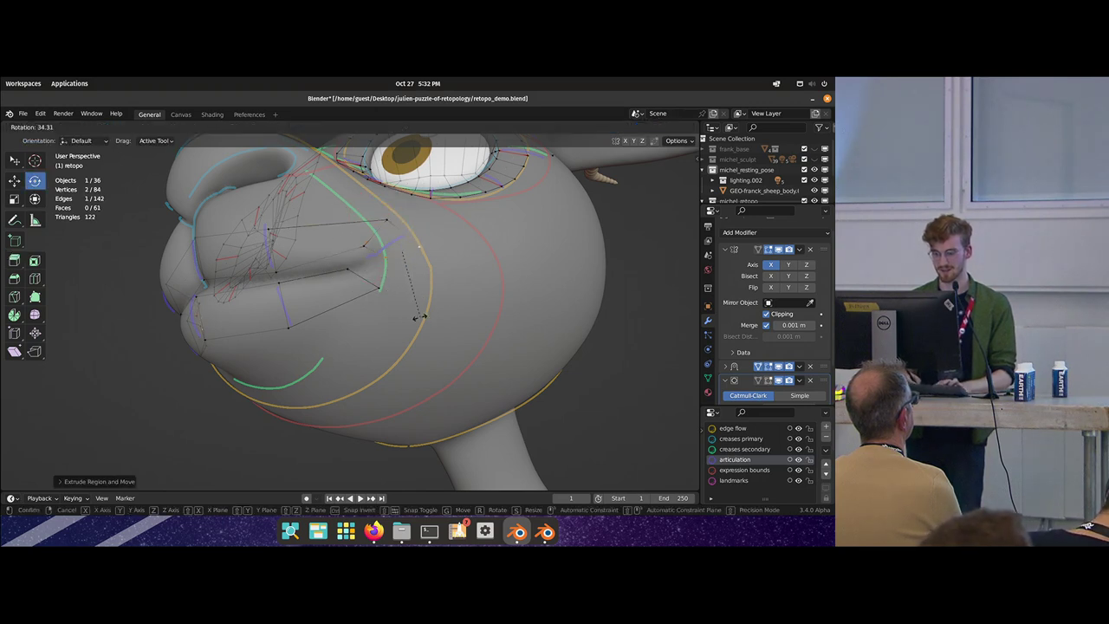
pyautogui.click(416, 317)
# - Fill the open gap at the mouth corner with a face joining the upper and lower lip strips
pyautogui.click(356, 260)
pyautogui.keyDown('shift'); pyautogui.rightClick(346, 268); pyautogui.keyUp('shift')
pyautogui.press('f')
pyautogui.press('f')
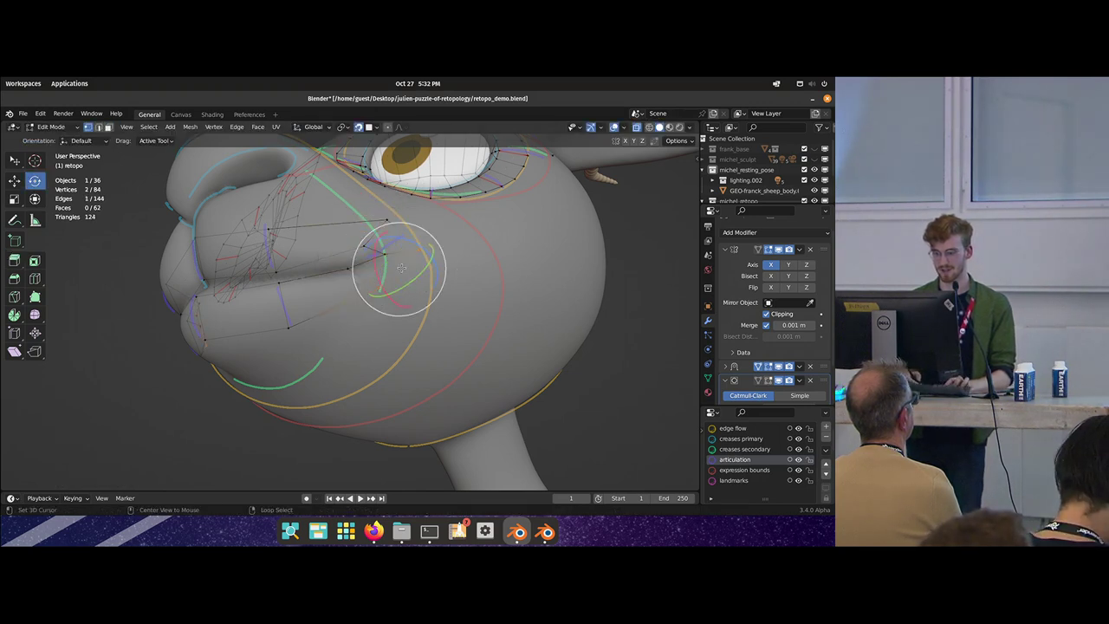
# - Nudge the inner mouth-corner vertex and the lip-line vertex on the articulation guide onto the mouth crease
pyautogui.hotkey('alt', 'a')
pyautogui.moveTo(367, 263); pyautogui.dragTo(390, 257, button='middle')
pyautogui.press('w')
pyautogui.moveTo(370, 247); pyautogui.dragTo(367, 253)
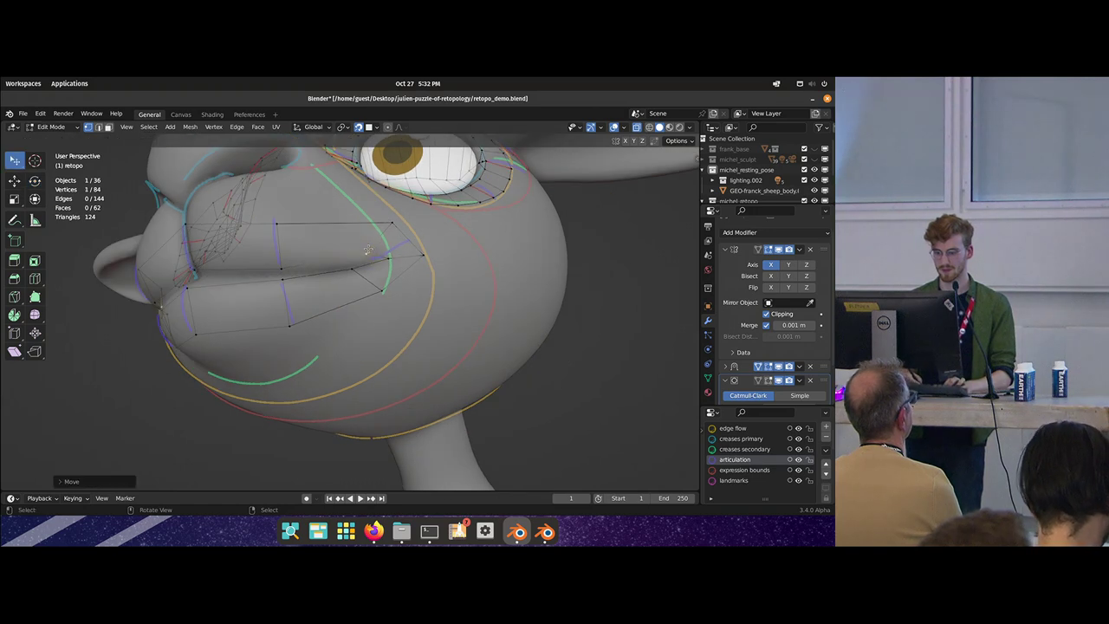
pyautogui.moveTo(281, 269); pyautogui.dragTo(281, 257)
# - Mark the articulation edges across both lips and at the mouth corner as seams, clearing the sharp marks tried on them
pyautogui.moveTo(406, 223); pyautogui.dragTo(313, 270, button='middle')
pyautogui.keyDown('shift'); pyautogui.click(310, 274); pyautogui.keyUp('shift')
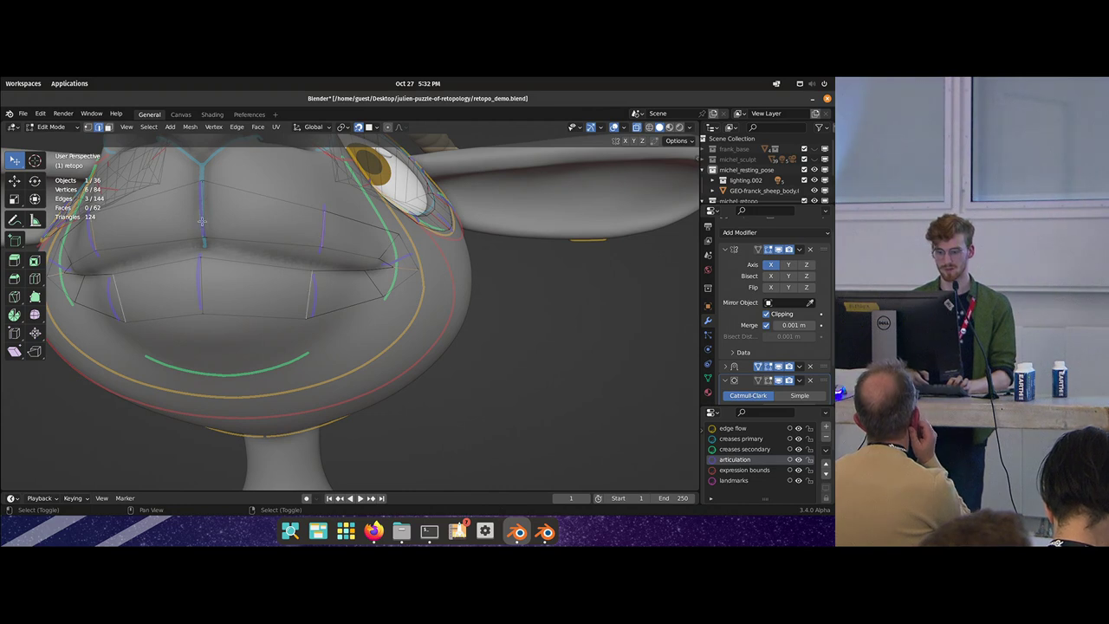
pyautogui.hotkey('ctrl', 'e')
pyautogui.click(251, 321)
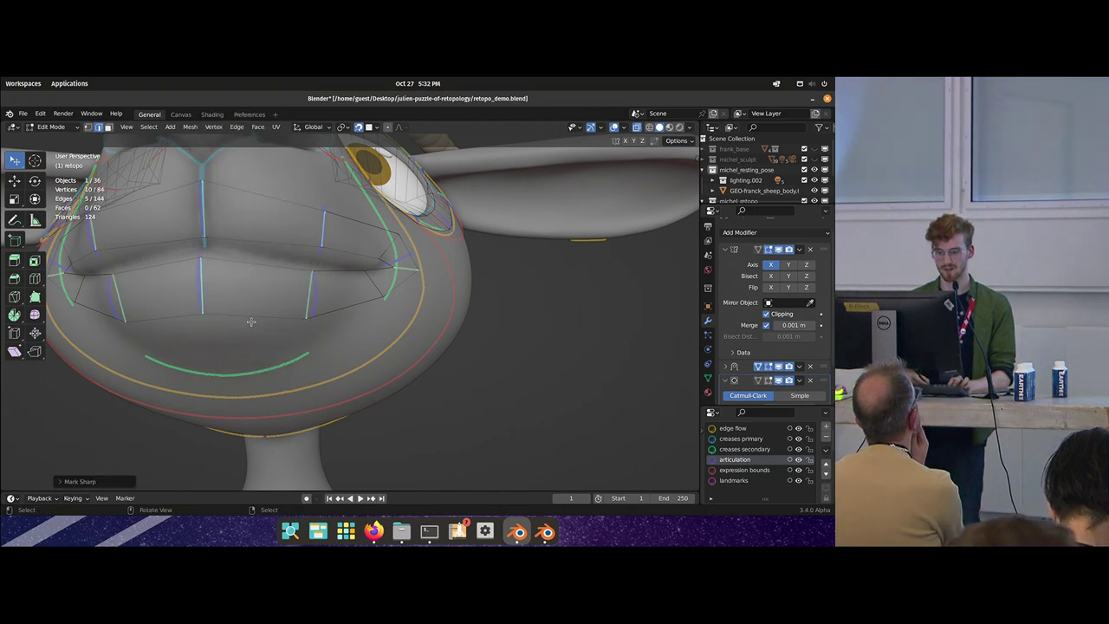
pyautogui.hotkey('ctrl', 'e')
pyautogui.click(246, 336)
pyautogui.hotkey('ctrl', 'e')
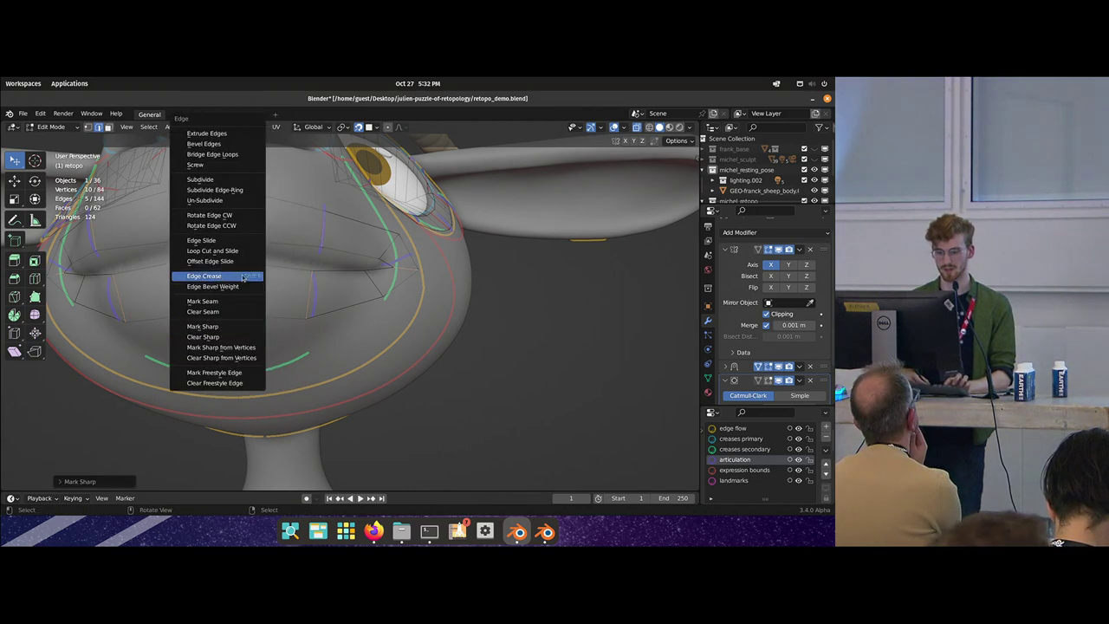
pyautogui.click(244, 301)
pyautogui.moveTo(246, 299); pyautogui.dragTo(259, 307, button='middle')
pyautogui.scroll(-2, 269, 294)
pyautogui.hotkey('ctrl', 'r')
pyautogui.moveTo(287, 267); pyautogui.dragTo(288, 277)
pyautogui.hotkey('ctrl', 'z')
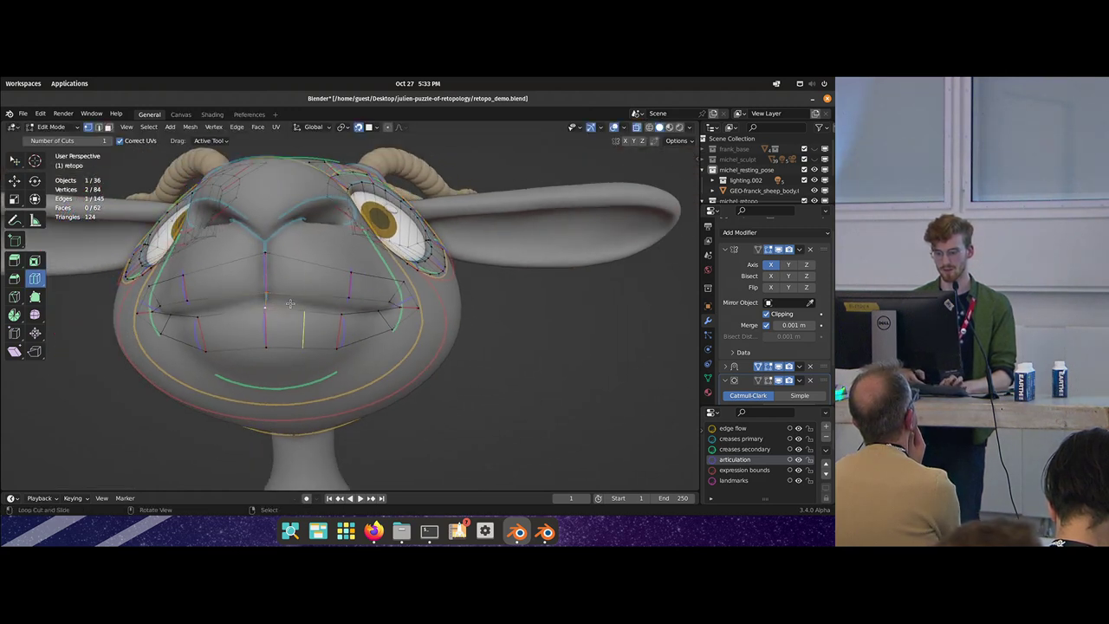
# - Fill the slit between the upper and lower lips with faces from the centre line to the mouth corner
pyautogui.press('w')
pyautogui.press('f')
pyautogui.press('f')
pyautogui.moveTo(456, 308); pyautogui.dragTo(336, 276, button='middle')
# - Cut an edge loop through the faces joining the lips and slide it toward the mouth crease
pyautogui.hotkey('ctrl', 'r')
pyautogui.click(295, 270)
pyautogui.press('g')
pyautogui.press('g')
pyautogui.click(332, 274)
# - Reposition the new loop's vertices at the mouth corner so they follow the crease
pyautogui.press('g')
pyautogui.moveTo(344, 271); pyautogui.dragTo(350, 274)
pyautogui.hotkey('alt', 'a')
pyautogui.keyDown('shift'); pyautogui.rightClick(354, 277); pyautogui.keyUp('shift')
pyautogui.moveTo(354, 277)
pyautogui.mouseDown(button='middle')
pyautogui.moveTo(376, 286)
pyautogui.moveTo(380, 277)
pyautogui.moveTo(351, 265)
pyautogui.mouseUp(button='middle')
pyautogui.press('q')
pyautogui.click(377, 286)
pyautogui.press('q')
pyautogui.click(377, 275)
pyautogui.hotkey('alt', 'a')
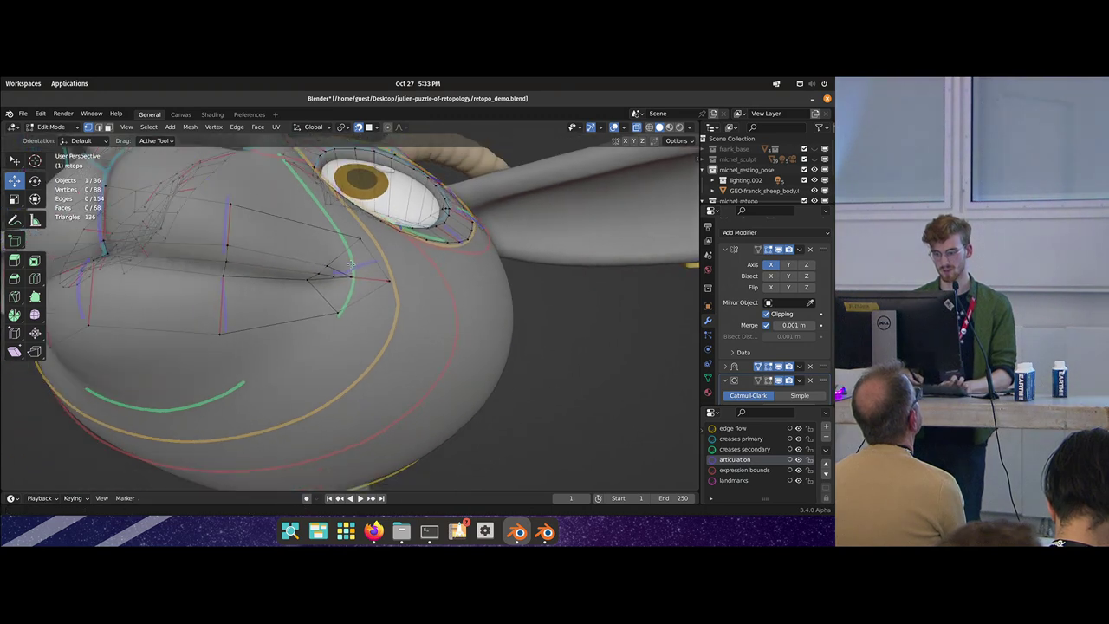
# - Move the vertex outside the mouth corner inward along the crease
pyautogui.hotkey('shift', 'space')
pyautogui.press('r')
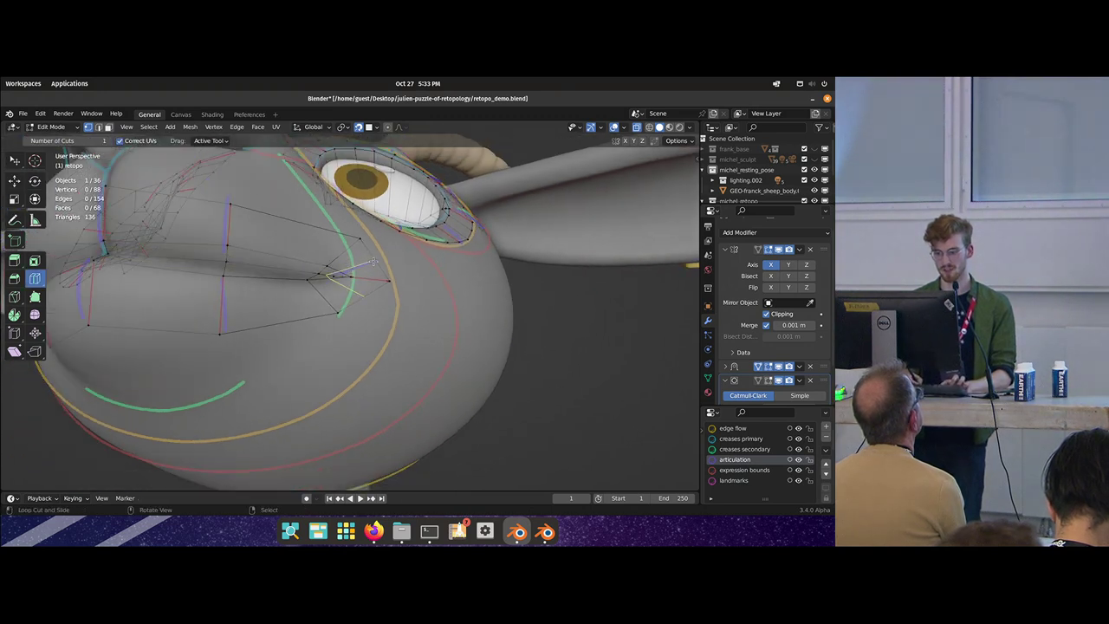
pyautogui.hotkey('shift', 'space')
pyautogui.press('space')
pyautogui.press('w')
pyautogui.moveTo(353, 279); pyautogui.dragTo(322, 272)
pyautogui.hotkey('alt', 'a')
pyautogui.scroll(-2, 317, 285)
pyautogui.moveTo(310, 291); pyautogui.dragTo(355, 291, button='middle')
pyautogui.scroll(4, 290, 322)
pyautogui.scroll(-4, 353, 291)
# - Add a vertical edge loop across both lips and shift it to follow the muzzle's curvature
pyautogui.hotkey('ctrl', 'r')
pyautogui.moveTo(338, 287); pyautogui.dragTo(322, 282)
pyautogui.moveTo(339, 338); pyautogui.dragTo(368, 317, button='middle')
pyautogui.press('g')
pyautogui.moveTo(369, 318); pyautogui.dragTo(369, 321)
pyautogui.moveTo(421, 322); pyautogui.dragTo(387, 310, button='middle')
# - Add a second vertical edge loop across the lips and adjust its position on the surface
pyautogui.hotkey('ctrl', 'r')
pyautogui.moveTo(367, 250); pyautogui.dragTo(362, 252)
pyautogui.press('g')
pyautogui.moveTo(383, 303); pyautogui.dragTo(385, 308)
pyautogui.moveTo(385, 308); pyautogui.dragTo(335, 298, button='middle')
# - Add a third vertical edge loop across the lips between the articulation guide and the mouth corner, and move it into place
pyautogui.hotkey('ctrl', 'r')
pyautogui.moveTo(371, 270); pyautogui.dragTo(372, 272)
pyautogui.press('g')
pyautogui.moveTo(379, 310); pyautogui.dragTo(377, 304)
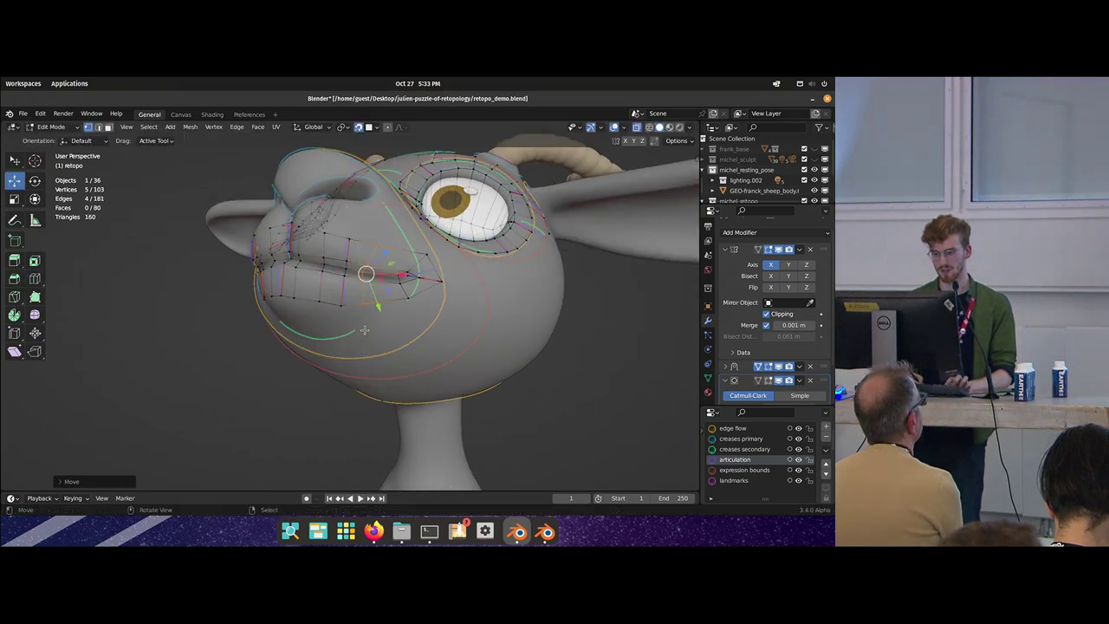
pyautogui.hotkey('alt', 'a')
# - Select the edge loop along the mouth line to check its flow toward the corner
pyautogui.moveTo(434, 265); pyautogui.dragTo(431, 263, button='middle')
pyautogui.press('w')
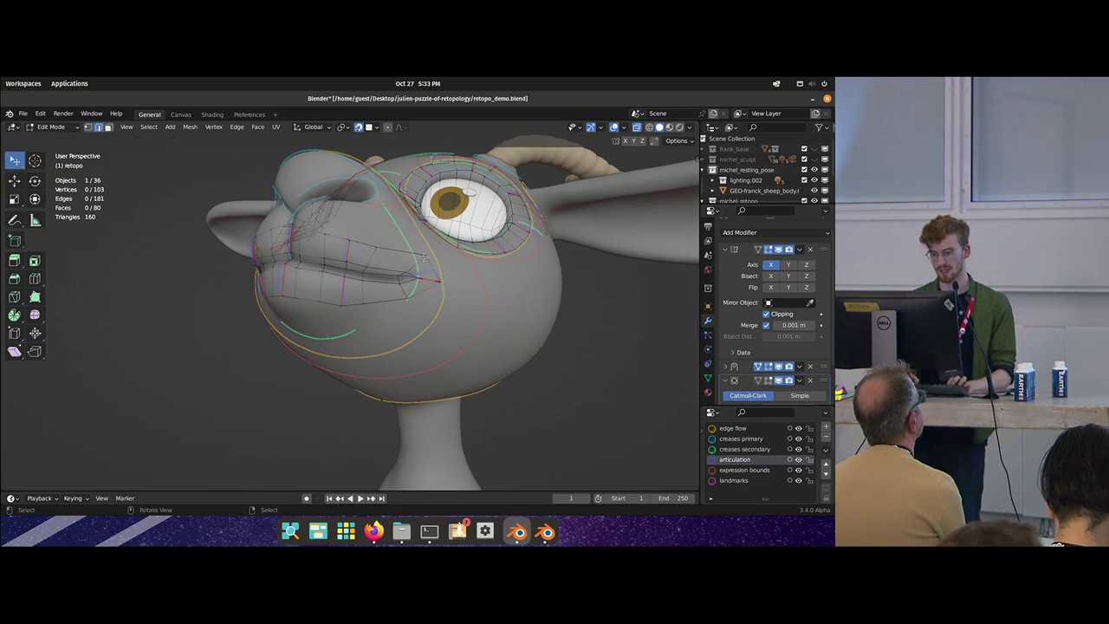
pyautogui.keyDown('alt'); pyautogui.click(367, 262); pyautogui.keyUp('alt')
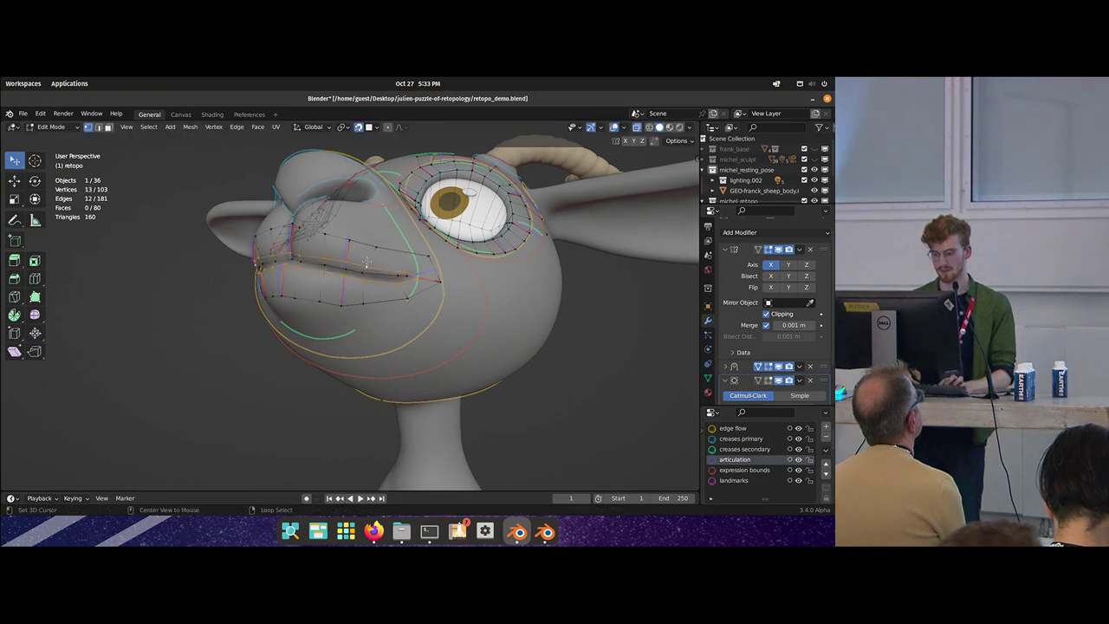
pyautogui.hotkey('alt', 'a')
pyautogui.moveTo(377, 265); pyautogui.dragTo(316, 291, button='middle')
pyautogui.scroll(2, 316, 291)
pyautogui.moveTo(323, 293); pyautogui.dragTo(316, 291)
pyautogui.hotkey('ctrl', 'z')
# - Duplicate a face onto the underside of the jaw near the neck and fit its corner vertices to the yellow edge-flow guide
pyautogui.moveTo(394, 280); pyautogui.dragTo(280, 266, button='middle')
pyautogui.moveTo(415, 343); pyautogui.dragTo(337, 265, button='middle')
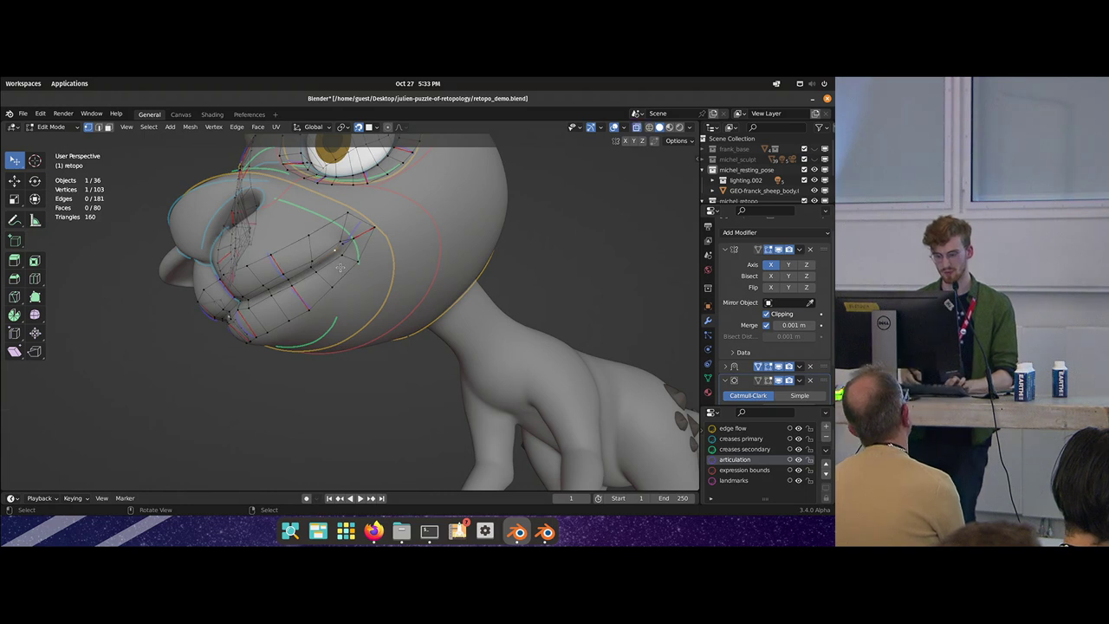
pyautogui.moveTo(335, 330); pyautogui.dragTo(338, 282, button='middle')
pyautogui.hotkey('shift', 'd')
pyautogui.click(362, 293)
pyautogui.scroll(3, 362, 293)
pyautogui.press('1')
pyautogui.moveTo(340, 288); pyautogui.dragTo(346, 295)
pyautogui.moveTo(313, 296); pyautogui.dragTo(317, 288)
pyautogui.moveTo(325, 249); pyautogui.dragTo(320, 250)
# - Extrude the jaw face into a strip running up the back of the head along the yellow edge-flow guide
pyautogui.moveTo(323, 253); pyautogui.dragTo(378, 262, button='middle')
pyautogui.scroll(-3, 339, 293)
pyautogui.press('2')
pyautogui.click(343, 284)
pyautogui.keyDown('ctrl'); pyautogui.rightClick(395, 243); pyautogui.keyUp('ctrl')
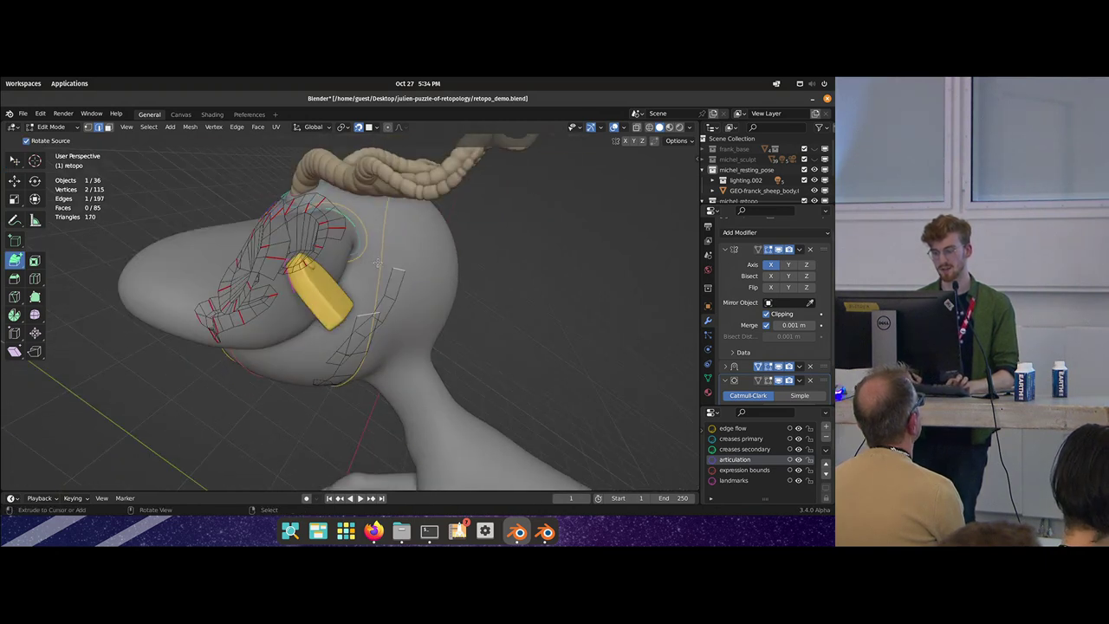
pyautogui.moveTo(383, 216); pyautogui.dragTo(329, 288, button='middle')
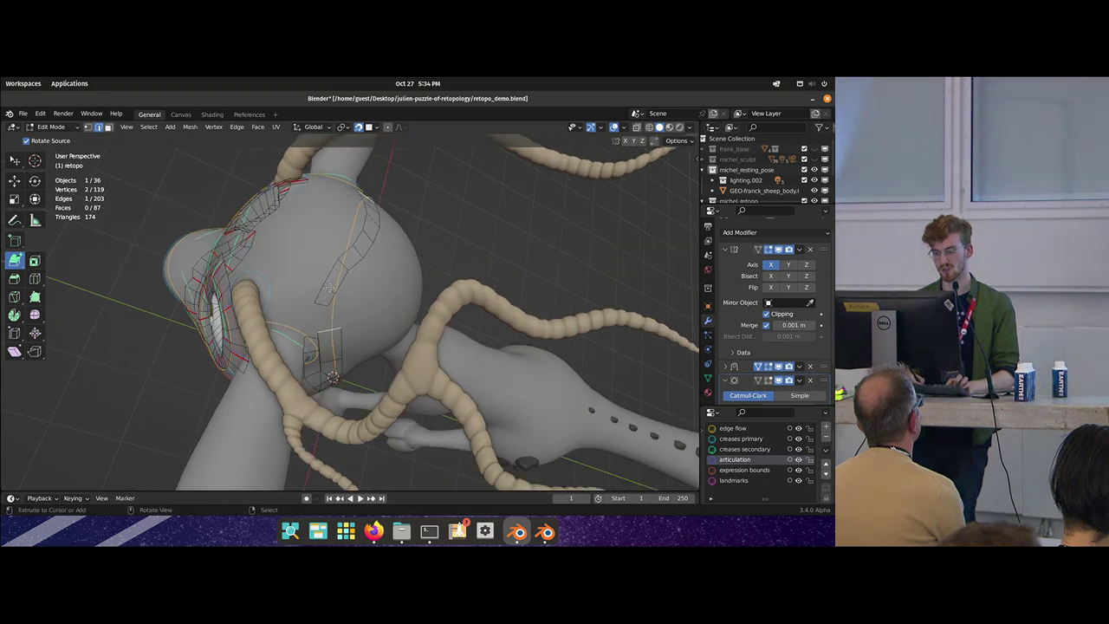
# - Adjust the strip's end edge on top of the head and extend the strip further along the guide
pyautogui.press('g')
pyautogui.moveTo(344, 262); pyautogui.dragTo(342, 255)
pyautogui.moveTo(343, 255); pyautogui.dragTo(386, 173, button='middle')
pyautogui.rightClick(386, 326)
pyautogui.moveTo(386, 327); pyautogui.dragTo(356, 269, button='middle')
pyautogui.hotkey('alt', 'a')
# - Duplicate a face onto the underside of the jaw and rotate and move it to line up with the yellow edge-flow guide
pyautogui.moveTo(374, 319); pyautogui.dragTo(375, 299, button='middle')
pyautogui.rightClick(407, 267)
pyautogui.hotkey('shift', 'd')
pyautogui.click(334, 292)
pyautogui.hotkey('alt', 'a')
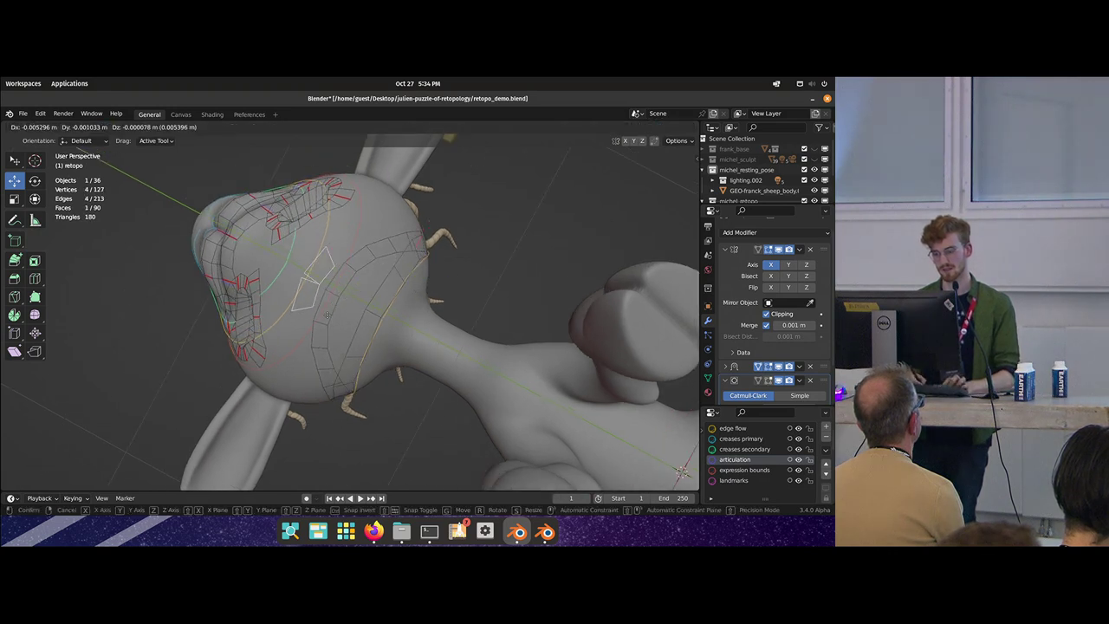
pyautogui.press('r')
pyautogui.moveTo(345, 289)
pyautogui.mouseDown()
pyautogui.moveTo(340, 268)
pyautogui.moveTo(343, 281)
pyautogui.mouseUp()
pyautogui.press('g')
pyautogui.moveTo(343, 282)
pyautogui.mouseDown(button='middle')
pyautogui.moveTo(333, 332)
pyautogui.moveTo(332, 297)
pyautogui.mouseUp(button='middle')
pyautogui.scroll(5, 342, 312)
pyautogui.scroll(-3, 332, 296)
# - Extrude the jaw face into a strip around the muzzle and over the nose along the yellow edge-flow guide
pyautogui.press('e')
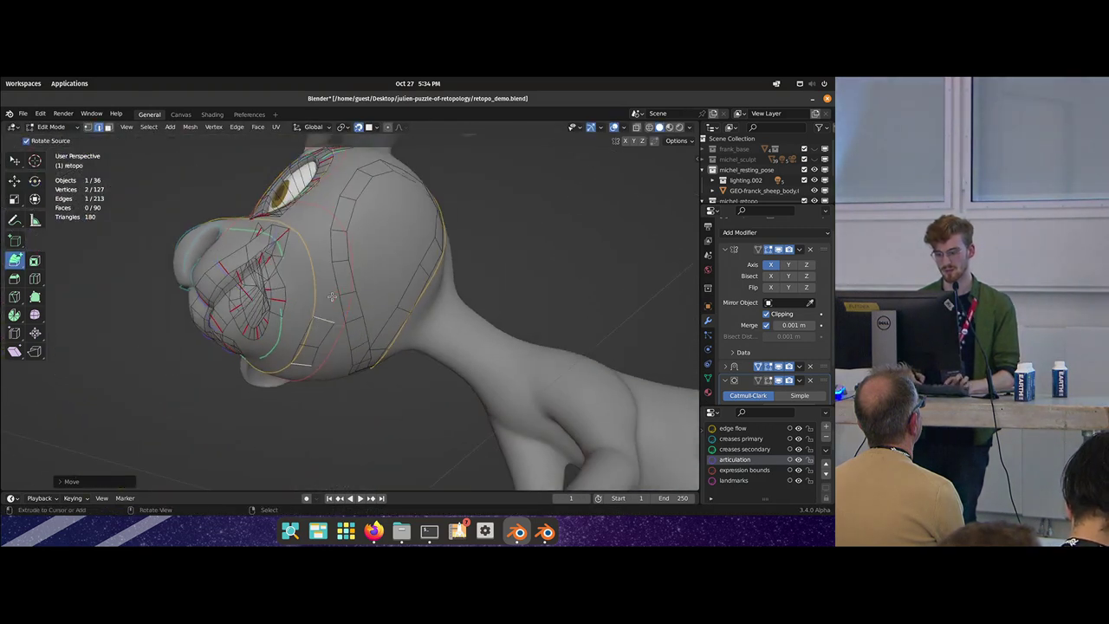
pyautogui.moveTo(398, 326); pyautogui.dragTo(410, 364, button='middle')
pyautogui.scroll(-4, 463, 312)
pyautogui.scroll(5, 549, 314)
pyautogui.moveTo(519, 315); pyautogui.dragTo(329, 253, button='middle')
pyautogui.scroll(-2, 351, 294)
pyautogui.click(305, 279)
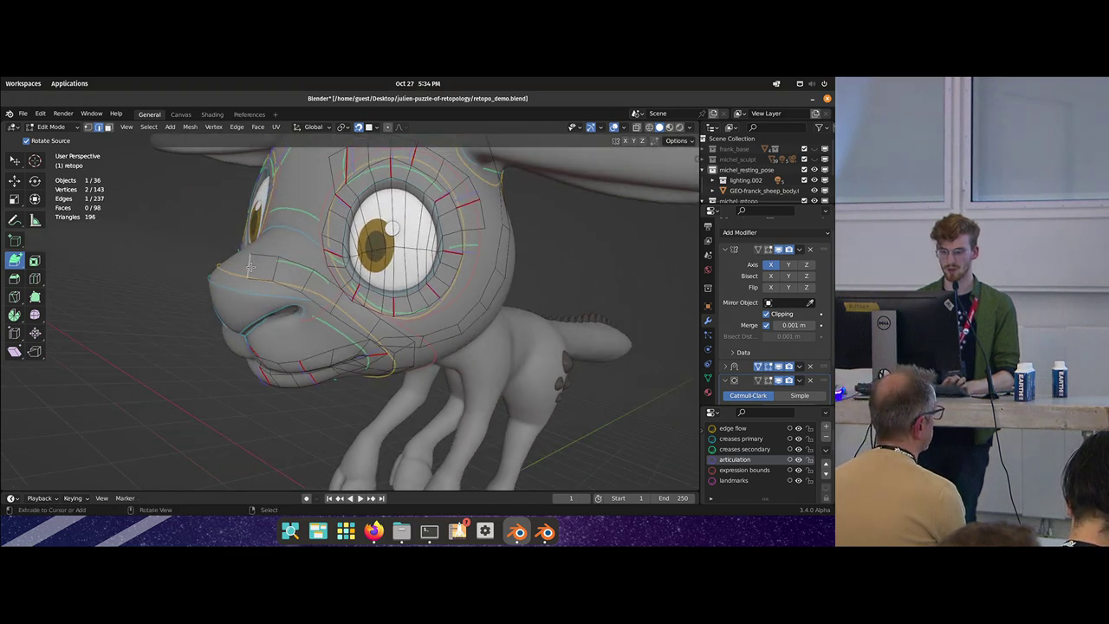
# - Nudge edges of the muzzle strip on the cheek and under the jaw so the strip follows the yellow guide
pyautogui.moveTo(250, 267); pyautogui.dragTo(366, 309, button='middle')
pyautogui.hotkey('shift', 'space')
pyautogui.press('g')
pyautogui.moveTo(366, 310); pyautogui.dragTo(372, 313)
pyautogui.click(766, 251)
pyautogui.moveTo(415, 329); pyautogui.dragTo(379, 341, button='middle')
pyautogui.moveTo(378, 341); pyautogui.dragTo(387, 343)
pyautogui.click(357, 324)
pyautogui.moveTo(356, 324)
pyautogui.mouseDown(button='middle')
pyautogui.moveTo(366, 344)
pyautogui.moveTo(378, 324)
pyautogui.mouseUp(button='middle')
pyautogui.moveTo(334, 322); pyautogui.dragTo(340, 327)
pyautogui.moveTo(360, 299); pyautogui.dragTo(402, 297, button='middle')
pyautogui.press('z')
pyautogui.click(403, 312)
pyautogui.moveTo(437, 265)
pyautogui.mouseDown(button='middle')
pyautogui.moveTo(434, 284)
pyautogui.moveTo(401, 294)
pyautogui.moveTo(457, 310)
pyautogui.mouseUp(button='middle')
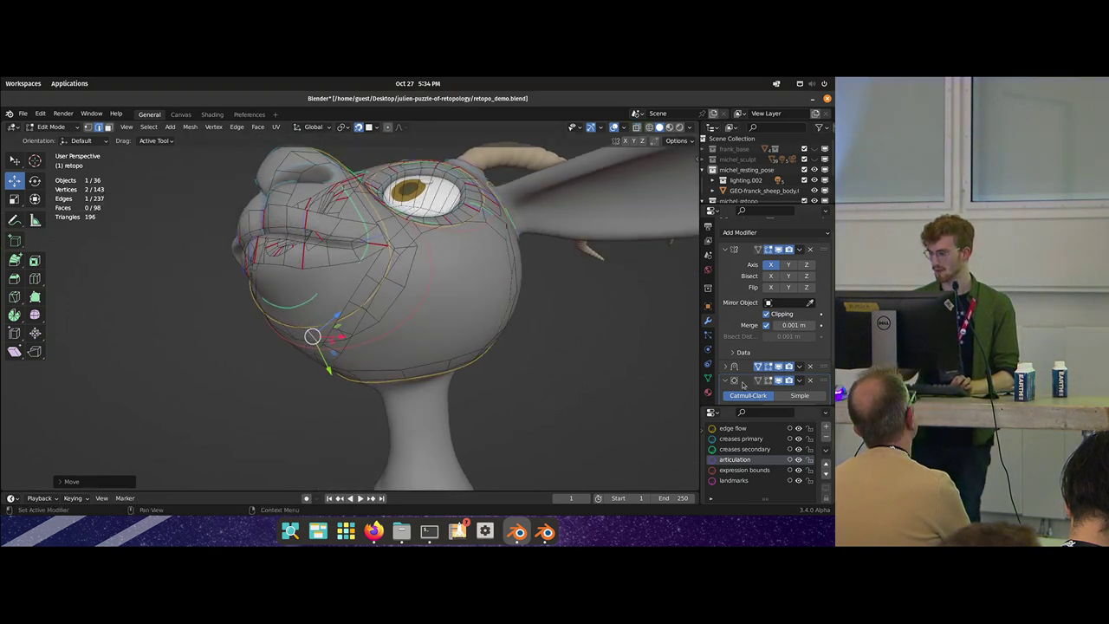
pyautogui.moveTo(640, 336); pyautogui.dragTo(339, 259, button='middle')
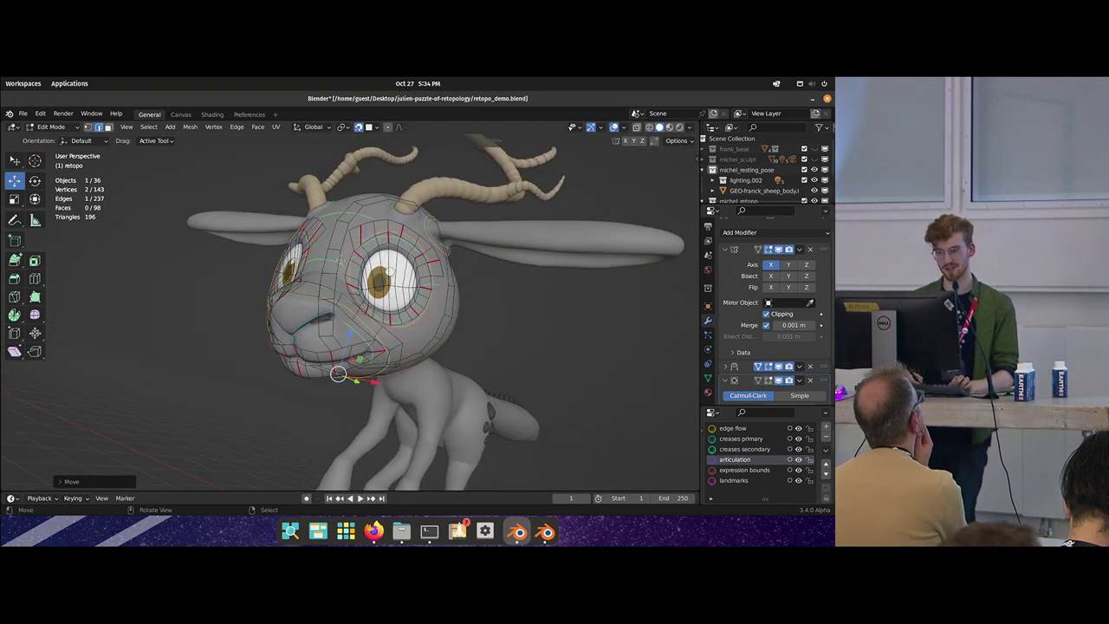
# - Collapse the existing modifiers and add a Solidify modifier to the retopo mesh
pyautogui.click(732, 252)
pyautogui.click(724, 289)
pyautogui.moveTo(351, 242); pyautogui.dragTo(334, 248, button='middle')
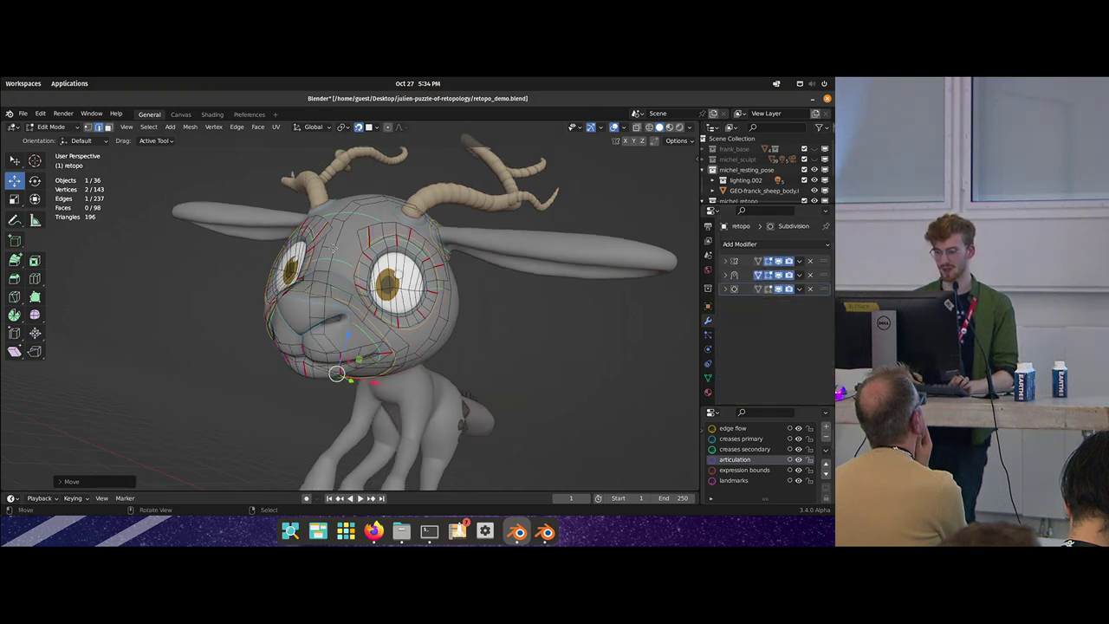
pyautogui.click(784, 245)
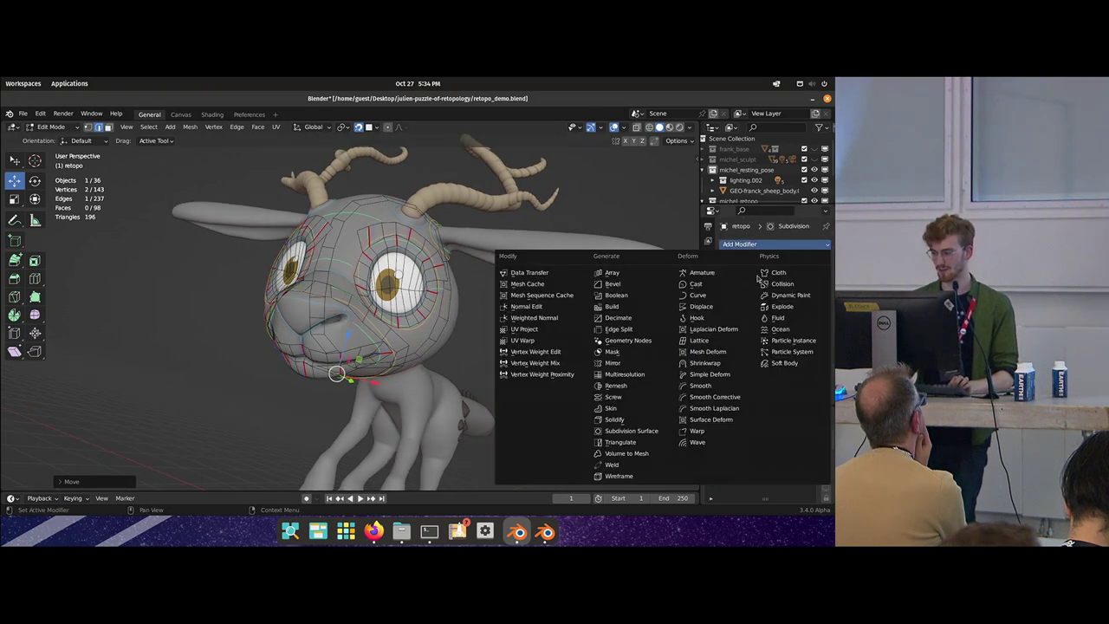
pyautogui.click(614, 419)
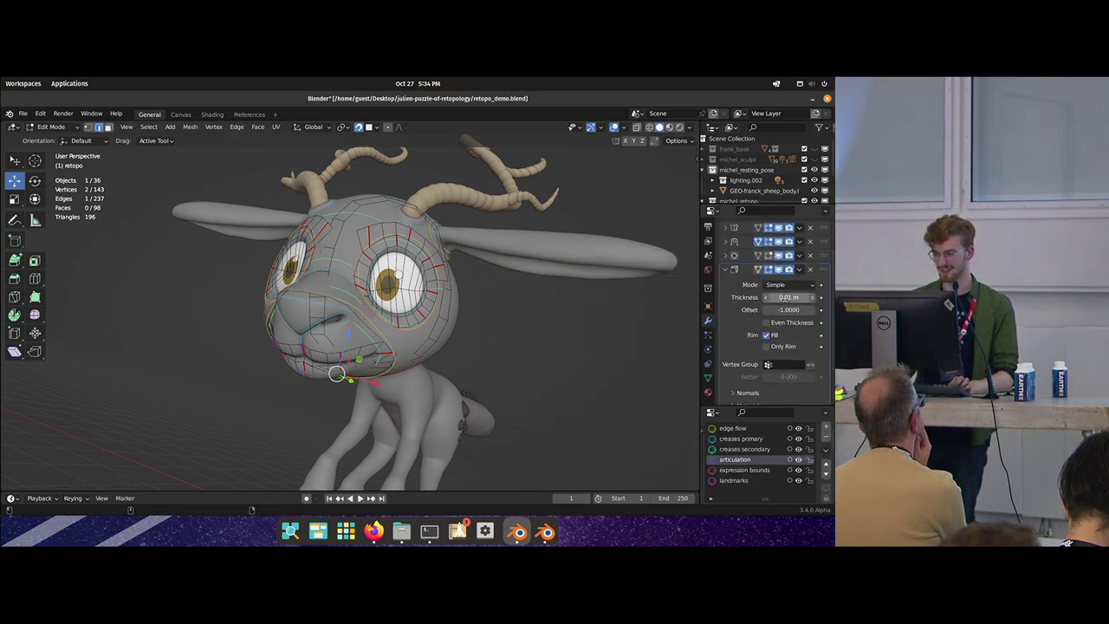
# - Recalculate normals for the whole retopo mesh and set the Solidify thickness to about -0.043 m
pyautogui.moveTo(788, 297); pyautogui.dragTo(775, 298)
pyautogui.moveTo(500, 305)
pyautogui.mouseDown(button='middle')
pyautogui.moveTo(436, 329)
pyautogui.moveTo(504, 318)
pyautogui.mouseUp(button='middle')
pyautogui.scroll(2, 435, 330)
pyautogui.press('a')
pyautogui.hotkey('shift', 'n')
pyautogui.hotkey('alt', 'a')
pyautogui.moveTo(784, 297); pyautogui.dragTo(787, 297)
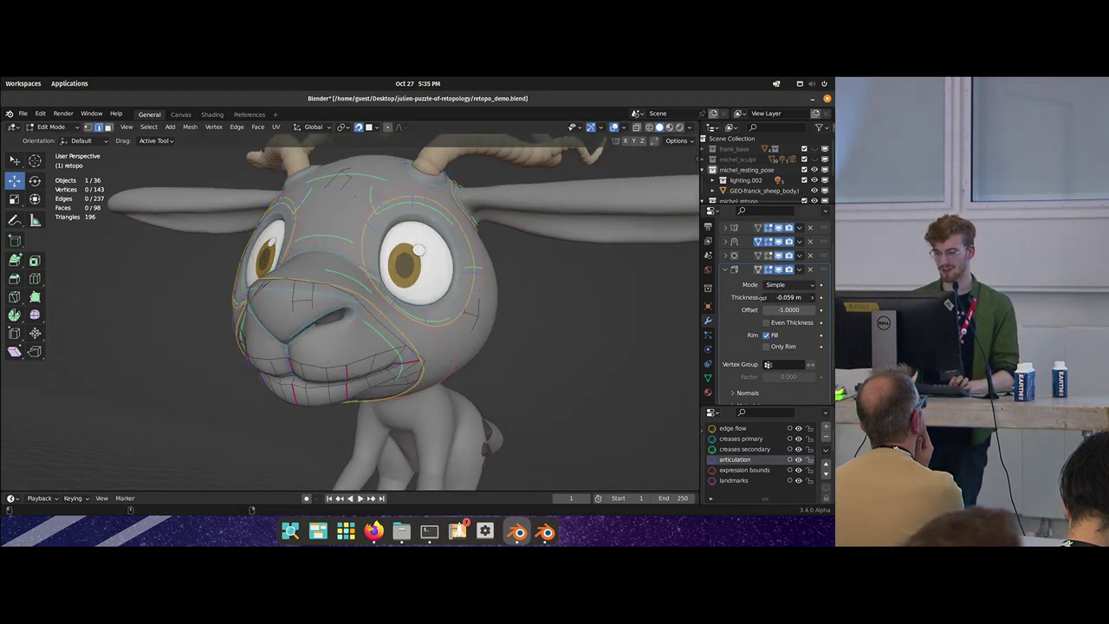
# - Select the linked face patches whose orientation is wrong and adjust their normals recalculation to match the rest of the mesh
pyautogui.moveTo(468, 316); pyautogui.dragTo(385, 270, button='middle')
pyautogui.press('3')
pyautogui.press('z')
pyautogui.moveTo(377, 321); pyautogui.dragTo(356, 336, button='middle')
pyautogui.press('l')
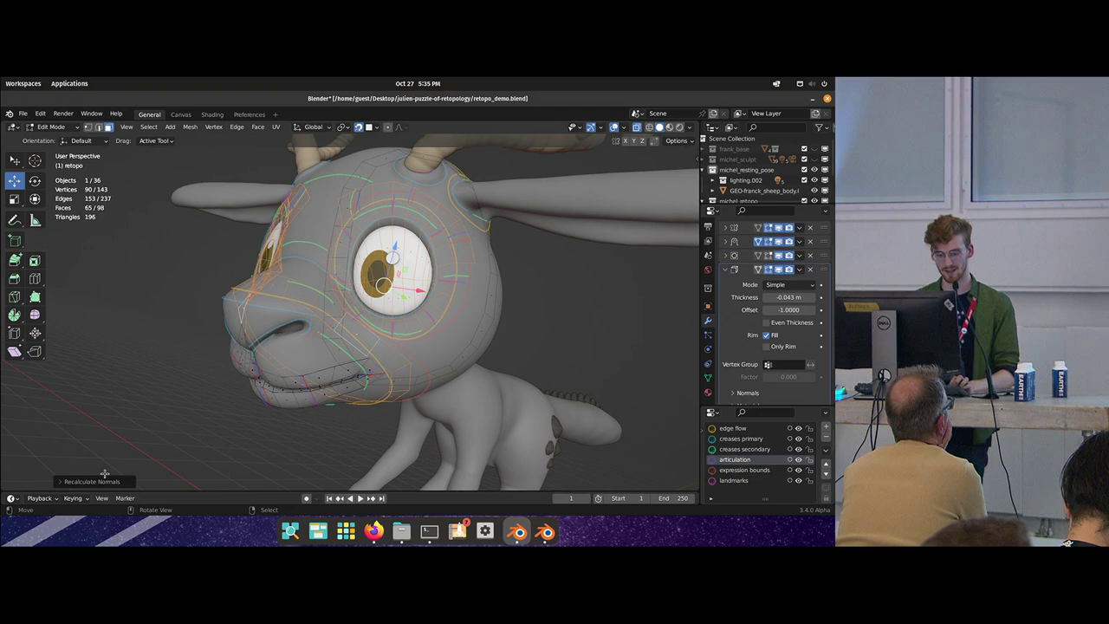
pyautogui.click(106, 479)
pyautogui.hotkey('alt', 'a')
pyautogui.moveTo(372, 364); pyautogui.dragTo(420, 362, button='middle')
pyautogui.hotkey('alt', 'z')
# - Move an edge of the strip on the cheek into place and extrude one more face from it
pyautogui.scroll(3, 418, 321)
pyautogui.press('1')
pyautogui.scroll(2, 420, 363)
pyautogui.moveTo(333, 329); pyautogui.dragTo(395, 320, button='middle')
pyautogui.press('2')
pyautogui.click(391, 319)
pyautogui.press('g')
pyautogui.click(394, 321)
pyautogui.press('e')
pyautogui.moveTo(421, 328); pyautogui.dragTo(381, 316)
pyautogui.moveTo(381, 316); pyautogui.dragTo(358, 325, button='middle')
# - Reposition individual vertices of the muzzle and cheek strips to smooth the flow behind the mouth corner
pyautogui.press('1')
pyautogui.hotkey('alt', 'a')
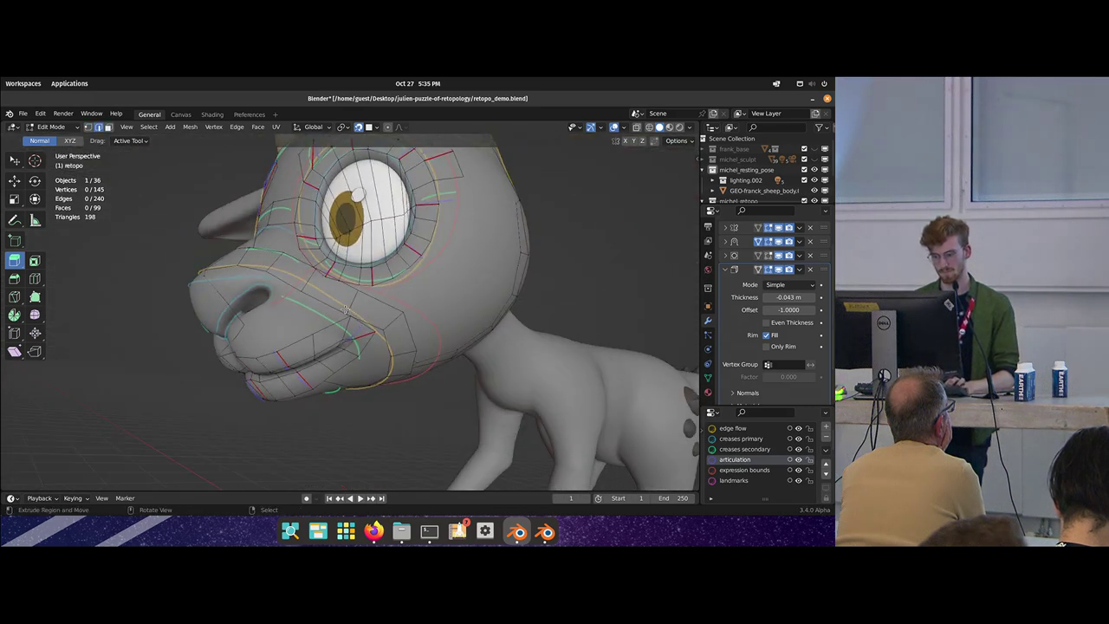
pyautogui.press('w')
pyautogui.moveTo(351, 308); pyautogui.dragTo(355, 314)
pyautogui.moveTo(358, 335); pyautogui.dragTo(354, 332)
pyautogui.moveTo(334, 303); pyautogui.dragTo(368, 324, button='middle')
pyautogui.moveTo(331, 314); pyautogui.dragTo(332, 316)
pyautogui.click(330, 316)
pyautogui.moveTo(468, 353); pyautogui.dragTo(452, 344, button='middle')
pyautogui.moveTo(449, 347); pyautogui.dragTo(450, 352)
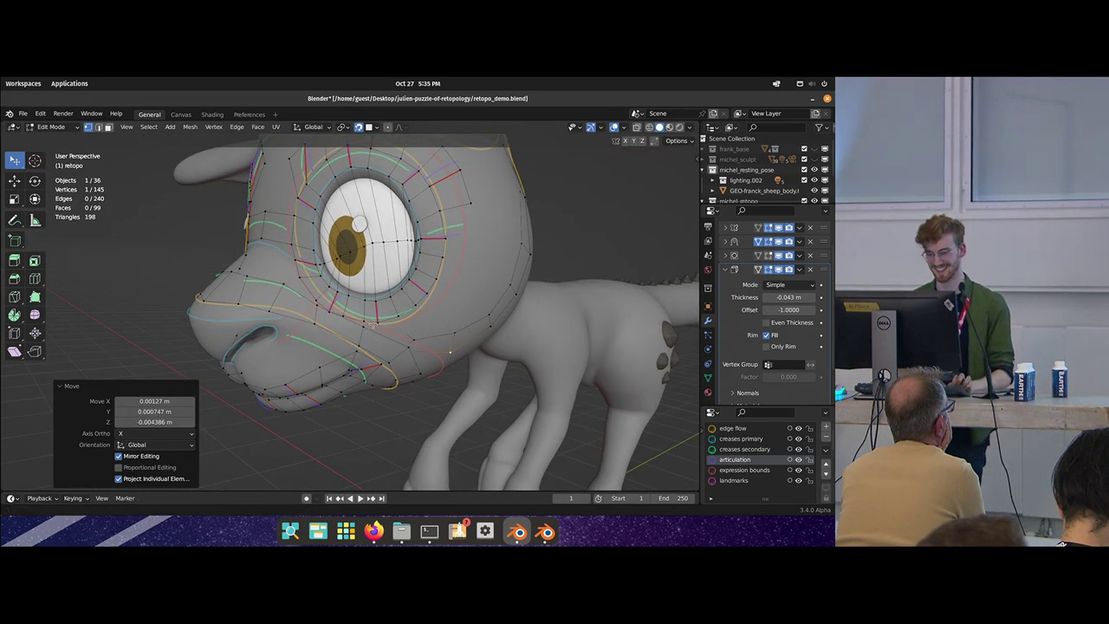
# - Adjust the muzzle strip's vertices beneath the eye and across the top of the nose to even out their spacing
pyautogui.keyDown('ctrl'); pyautogui.moveTo(372, 323); pyautogui.dragTo(374, 313, button='middle'); pyautogui.keyUp('ctrl')
pyautogui.moveTo(375, 336); pyautogui.dragTo(377, 343)
pyautogui.moveTo(337, 351); pyautogui.dragTo(368, 306, button='middle')
pyautogui.hotkey('ctrl', 'z')
pyautogui.press('g')
pyautogui.click(320, 319)
pyautogui.press('g')
pyautogui.click(319, 317)
pyautogui.moveTo(362, 306); pyautogui.dragTo(366, 311)
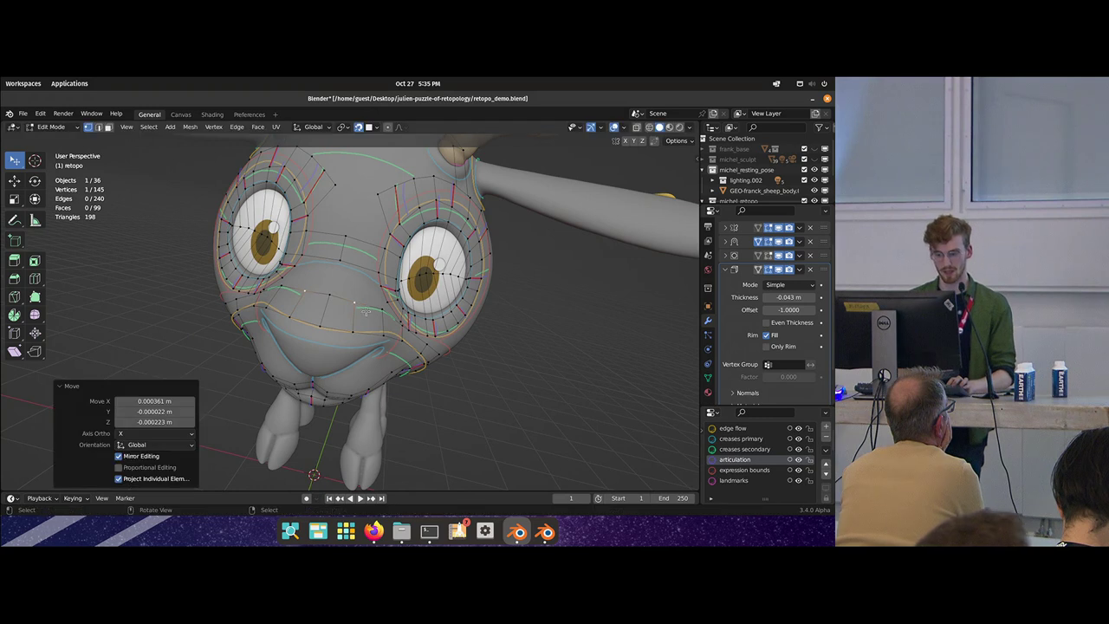
pyautogui.moveTo(365, 311); pyautogui.dragTo(343, 310, button='middle')
pyautogui.moveTo(341, 310); pyautogui.dragTo(341, 312)
pyautogui.moveTo(340, 312); pyautogui.dragTo(341, 316)
pyautogui.moveTo(341, 316); pyautogui.dragTo(274, 319, button='middle')
pyautogui.moveTo(244, 279); pyautogui.dragTo(244, 281)
pyautogui.moveTo(260, 294); pyautogui.dragTo(406, 317, button='middle')
# - Insert a loop cut and fill faces bridging the strip between the eyes and the muzzle strip
pyautogui.scroll(3, 338, 339)
pyautogui.click(338, 340)
pyautogui.hotkey('ctrl', 'r')
pyautogui.click(451, 263)
pyautogui.rightClick(419, 264)
pyautogui.press('w')
pyautogui.press('f')
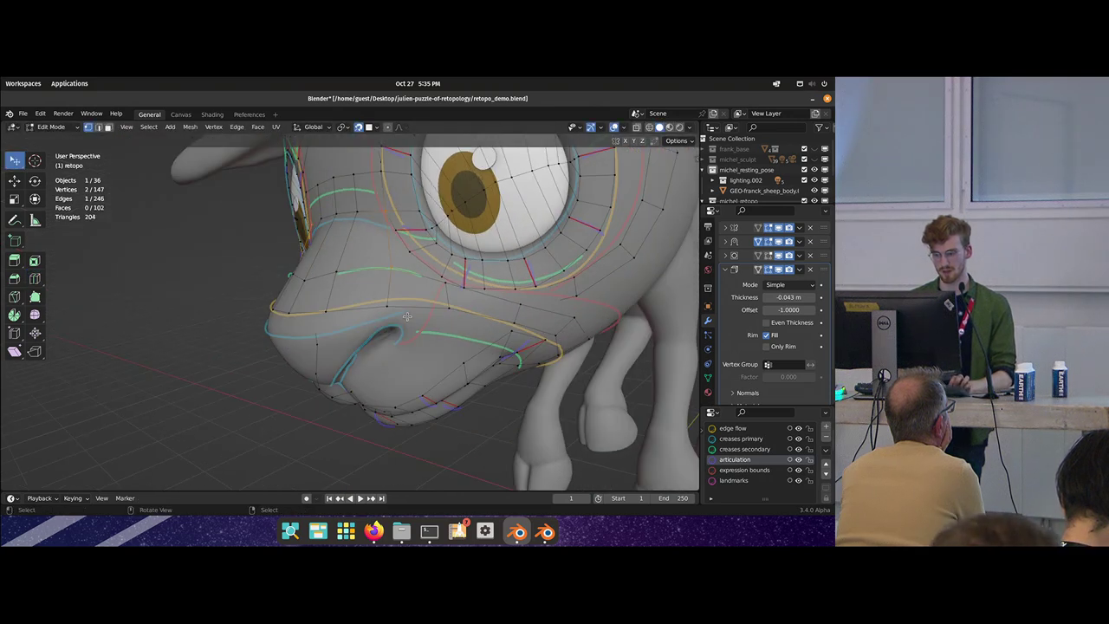
# - Undo the last fill on top of the muzzle
pyautogui.moveTo(388, 260); pyautogui.dragTo(366, 290, button='middle')
pyautogui.hotkey('ctrl', 'z')
pyautogui.hotkey('ctrl', 'z')
pyautogui.hotkey('ctrl', 'z')
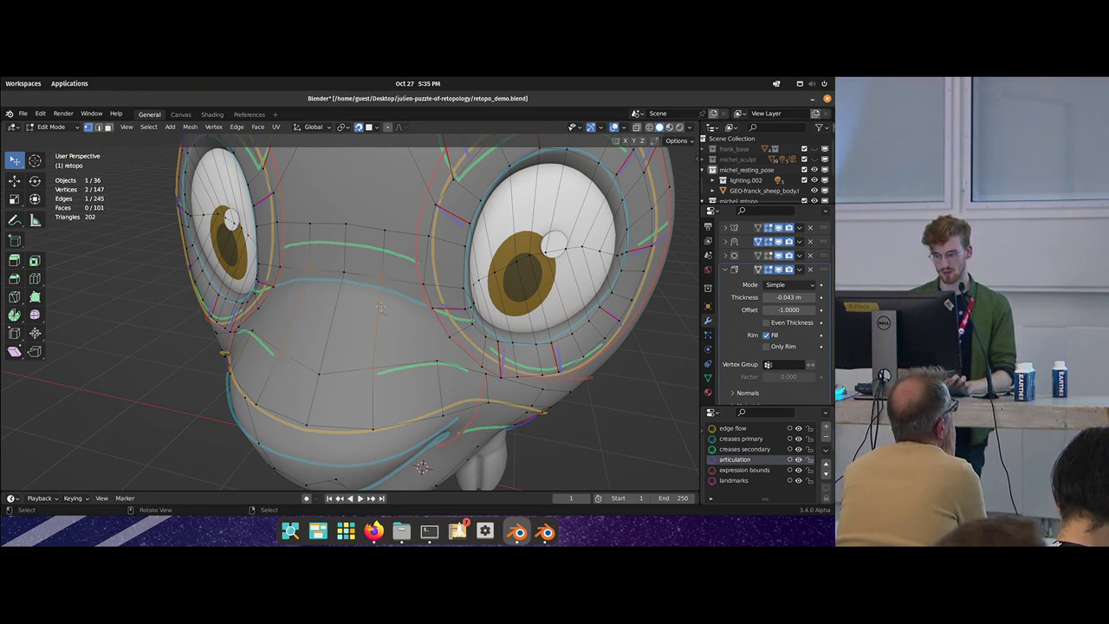
# - Insert a loop cut across the bridging face on the muzzle and shift it toward the light-blue crease guide
pyautogui.hotkey('ctrl', 'r')
pyautogui.click(357, 280)
pyautogui.moveTo(366, 274); pyautogui.dragTo(384, 259, button='middle')
pyautogui.press('g')
pyautogui.moveTo(384, 259); pyautogui.dragTo(384, 249)
# - Fit the new loop's vertices to the light-blue crease guide at the base of the nose bridge
pyautogui.keyDown('alt'); pyautogui.rightClick(373, 253); pyautogui.keyUp('alt')
pyautogui.moveTo(381, 294); pyautogui.dragTo(381, 285)
pyautogui.press('w')
pyautogui.moveTo(385, 282); pyautogui.dragTo(369, 290, button='middle')
pyautogui.moveTo(382, 286); pyautogui.dragTo(399, 283)
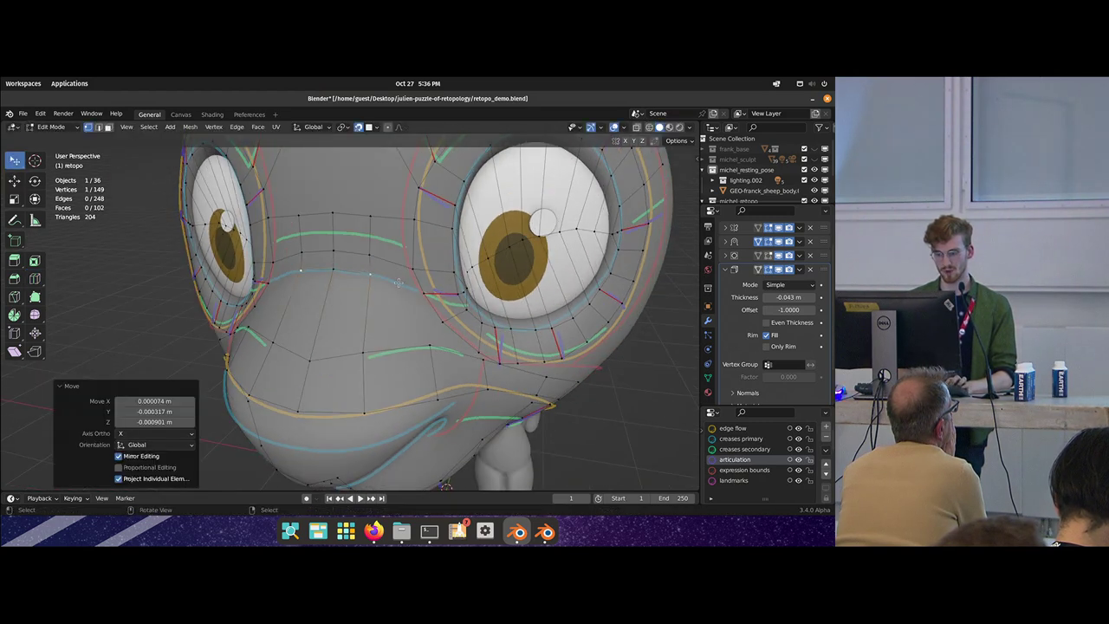
pyautogui.moveTo(397, 283); pyautogui.dragTo(327, 267, button='middle')
pyautogui.moveTo(364, 300); pyautogui.dragTo(377, 293, button='middle')
pyautogui.hotkey('alt', 'a')
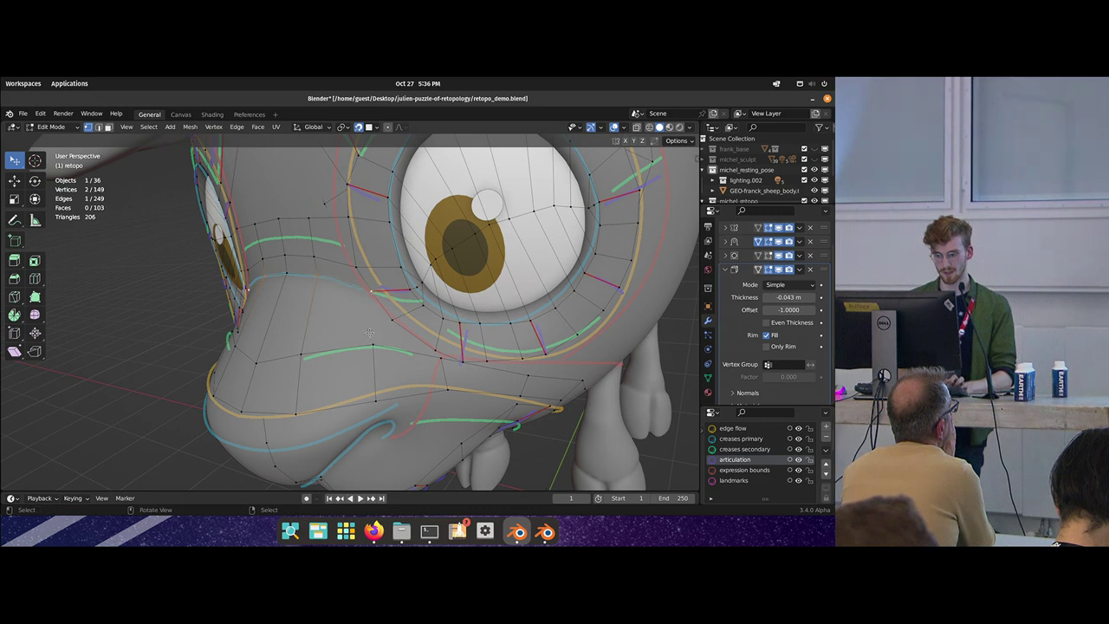
# - Fill faces in the gap between the top of the muzzle and the inner corner of the eye ring
pyautogui.click(314, 286)
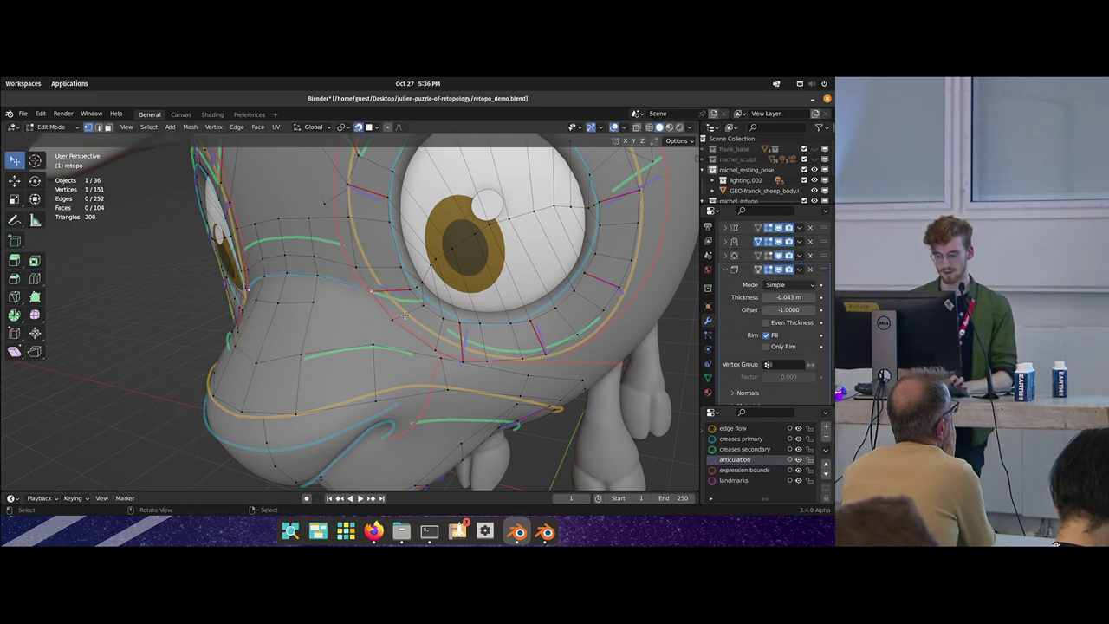
pyautogui.press('f')
pyautogui.moveTo(379, 330); pyautogui.dragTo(310, 299, button='middle')
pyautogui.hotkey('alt', 'a')
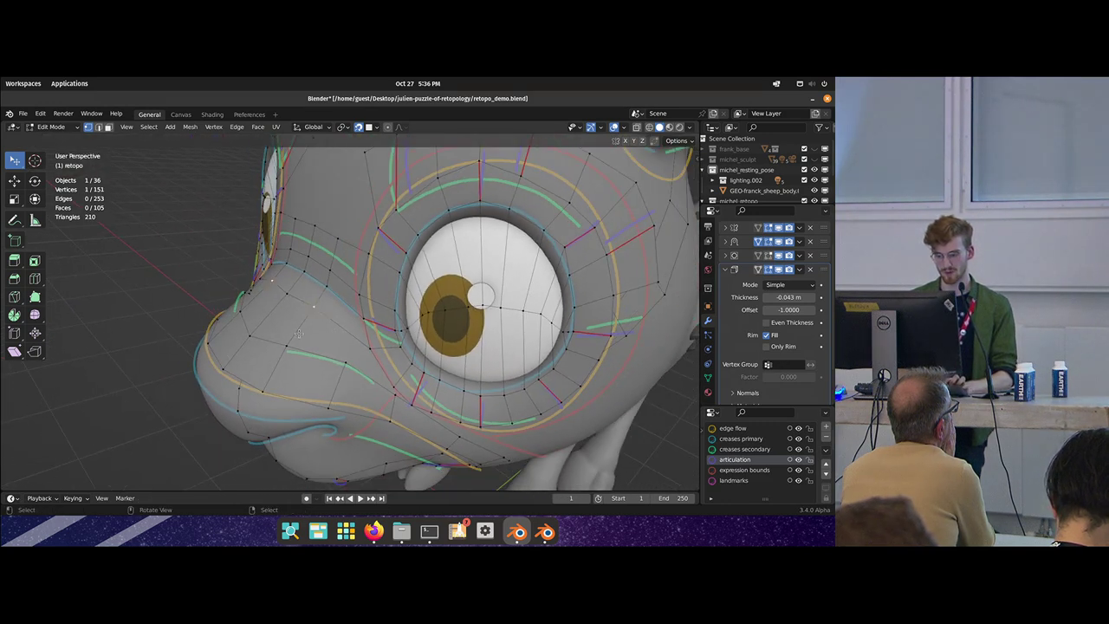
pyautogui.press('f')
pyautogui.moveTo(400, 397); pyautogui.dragTo(357, 298, button='middle')
# - Adjust the vertices beside the inner eye corner and add a loop cut through the newly filled faces
pyautogui.moveTo(349, 286); pyautogui.dragTo(399, 335)
pyautogui.click(367, 307)
pyautogui.hotkey('ctrl', 'r')
pyautogui.hotkey('alt', 'a')
pyautogui.press('w')
# - Insert an edge loop along the length of the muzzle strip following the yellow edge-flow guide
pyautogui.moveTo(447, 372); pyautogui.dragTo(416, 326, button='middle')
pyautogui.hotkey('ctrl', 'r')
pyautogui.click(386, 291)
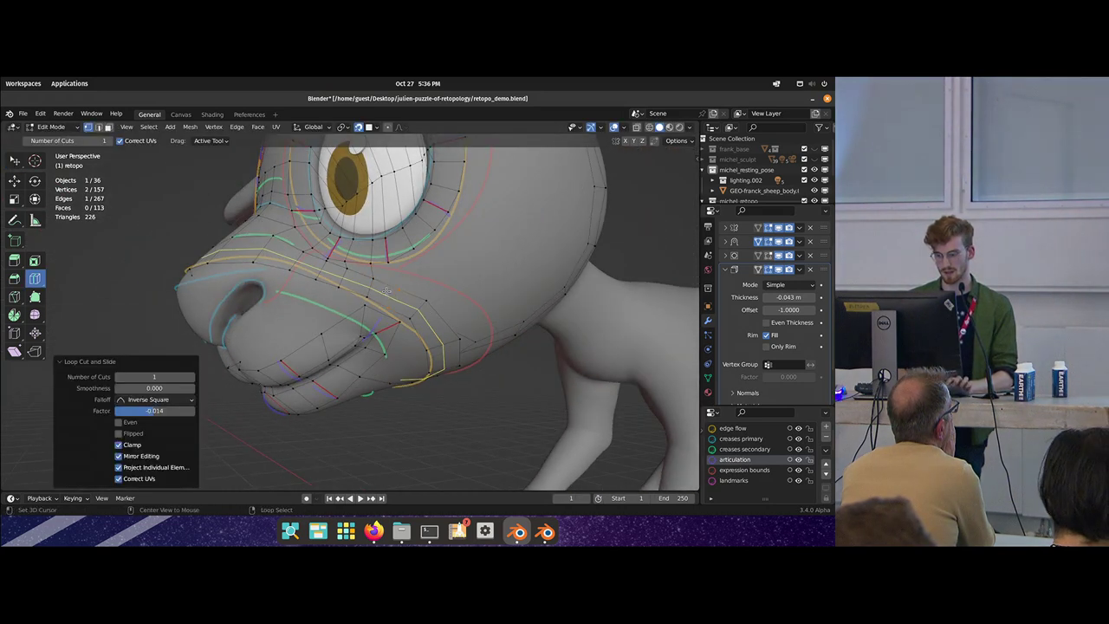
pyautogui.press('w')
pyautogui.click(373, 277)
pyautogui.hotkey('alt', 'a')
# - Add a loop cut to the faces around the jaw and adjust the vertices on its underside
pyautogui.moveTo(473, 328); pyautogui.dragTo(433, 351, button='middle')
pyautogui.moveTo(408, 351); pyautogui.dragTo(459, 322, button='middle')
pyautogui.moveTo(459, 322); pyautogui.dragTo(390, 304, button='middle')
pyautogui.click(407, 329)
pyautogui.rightClick(375, 313)
pyautogui.moveTo(377, 252); pyautogui.dragTo(381, 289, button='middle')
pyautogui.hotkey('ctrl', 'r')
pyautogui.click(355, 296)
pyautogui.click(405, 280)
pyautogui.press('w')
pyautogui.click(340, 281)
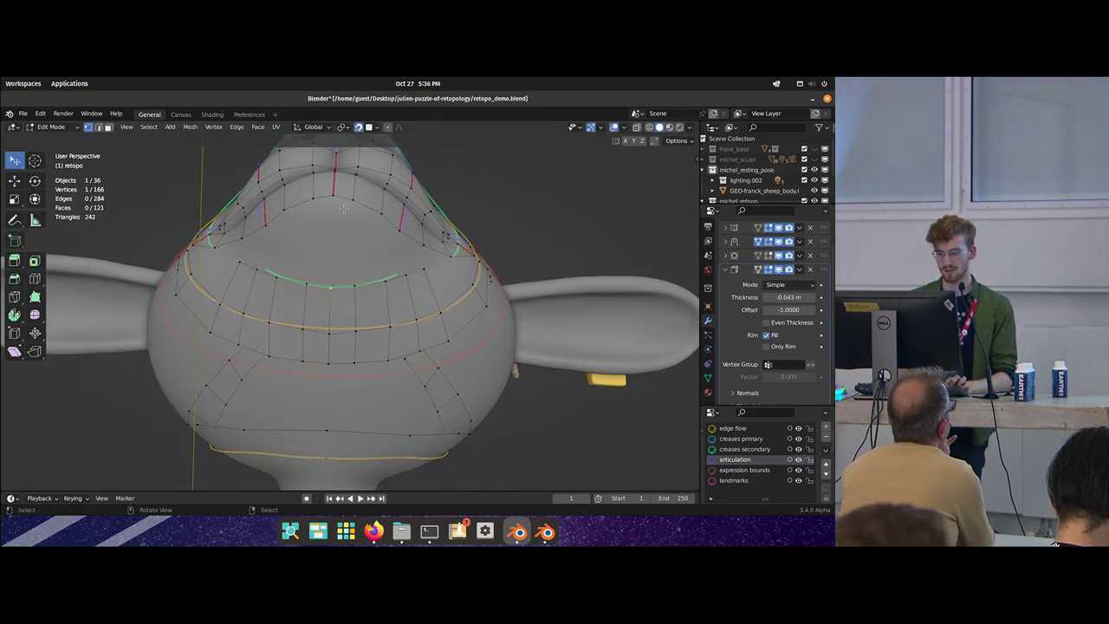
# - Fill faces between the lower lip and the jaw strip, and add a loop cut through them beneath the chin
pyautogui.press('f')
pyautogui.moveTo(469, 250); pyautogui.dragTo(398, 248, button='middle')
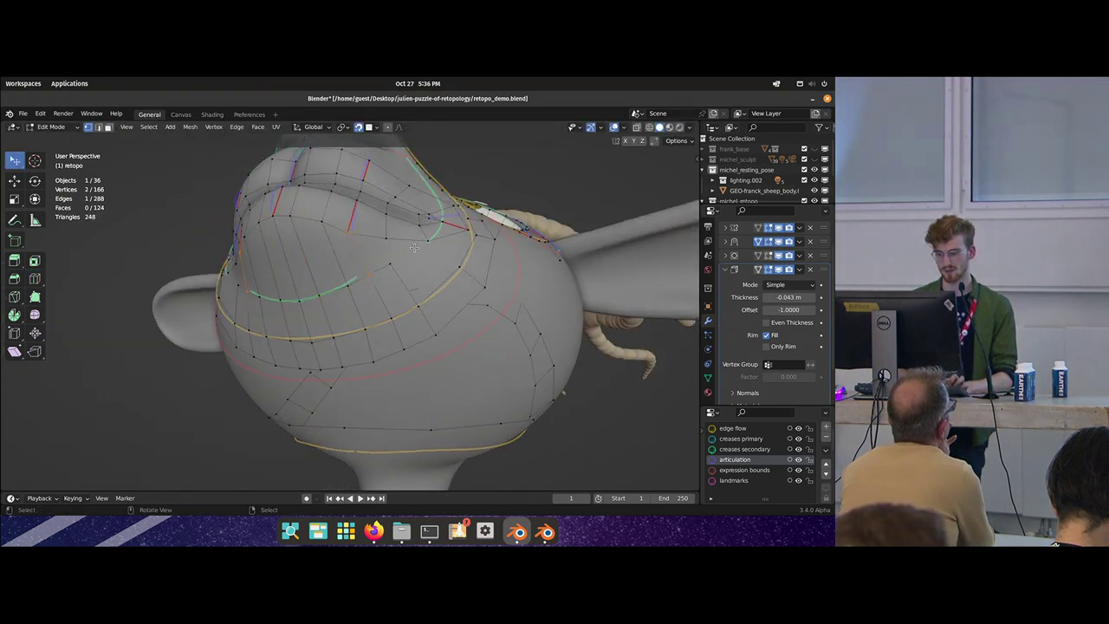
pyautogui.moveTo(346, 283); pyautogui.dragTo(367, 279, button='middle')
pyautogui.hotkey('ctrl', 'r')
pyautogui.click(364, 254)
pyautogui.hotkey('alt', 'a')
pyautogui.press('w')
pyautogui.moveTo(539, 192); pyautogui.dragTo(315, 308, button='middle')
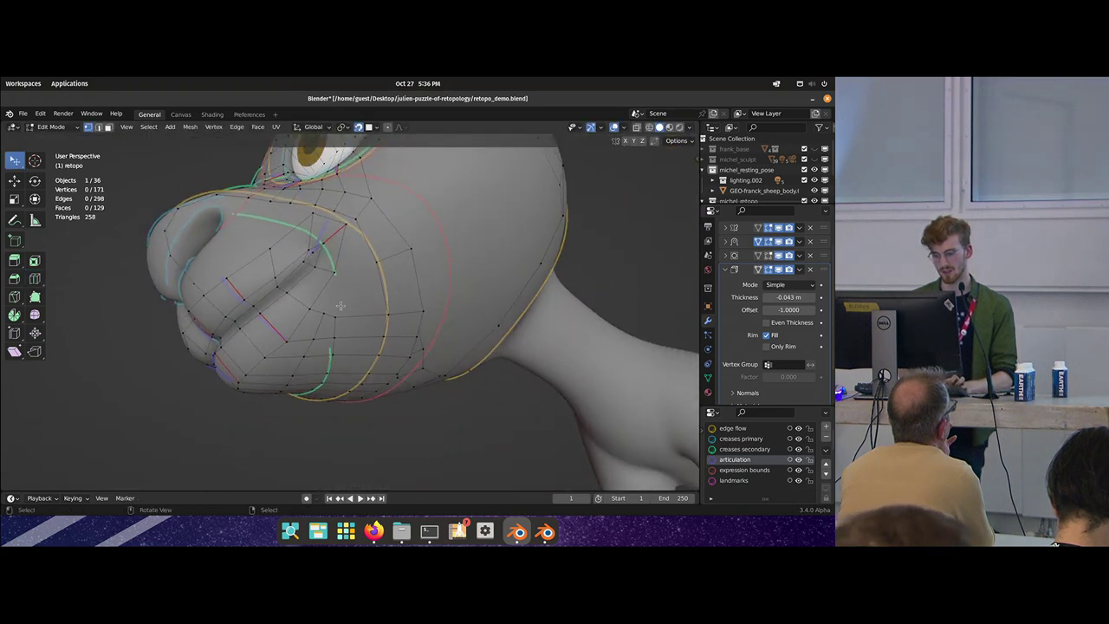
# - Place vertices beside the mouth corner and fill quads between the lip strip and the cheek strip
pyautogui.moveTo(335, 275); pyautogui.dragTo(343, 277)
pyautogui.moveTo(335, 317); pyautogui.dragTo(353, 319)
pyautogui.moveTo(335, 338); pyautogui.dragTo(344, 337)
pyautogui.hotkey('ctrl', 'z')
pyautogui.press('g')
pyautogui.click(380, 314)
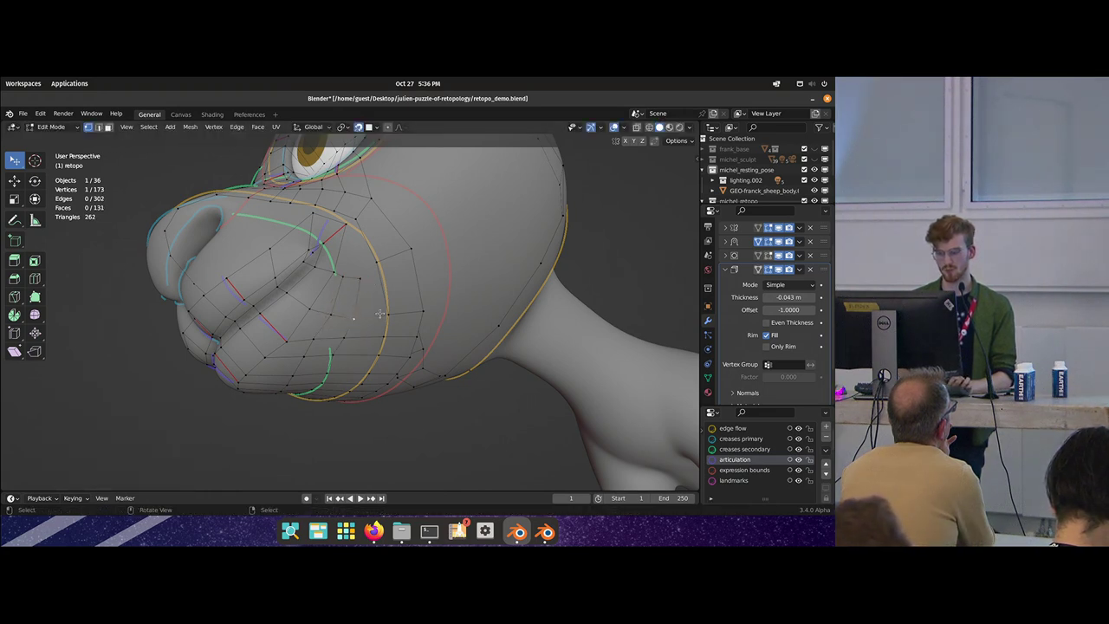
pyautogui.press('f')
pyautogui.moveTo(377, 287); pyautogui.dragTo(411, 299, button='middle')
pyautogui.moveTo(410, 300); pyautogui.dragTo(414, 303)
pyautogui.moveTo(414, 303); pyautogui.dragTo(364, 234, button='middle')
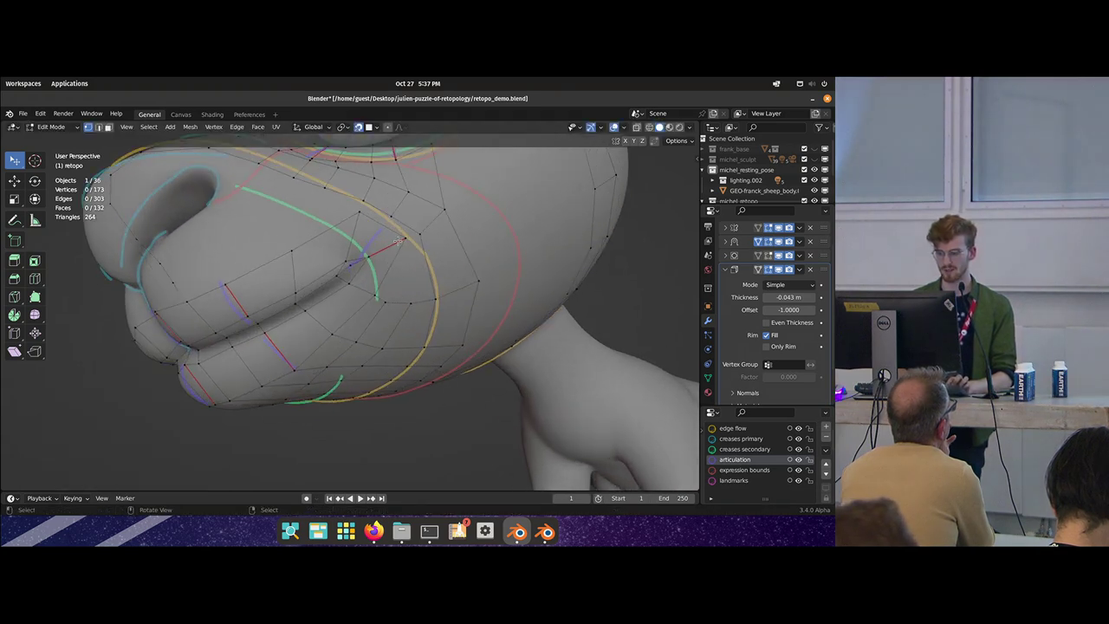
# - Reposition the vertices around the mouth corner to follow the smile-line and articulation guides
pyautogui.press('g')
pyautogui.moveTo(355, 223); pyautogui.dragTo(372, 245)
pyautogui.press('g')
pyautogui.click(355, 255)
pyautogui.press('g')
pyautogui.click(368, 249)
pyautogui.press('g')
pyautogui.moveTo(357, 264); pyautogui.dragTo(354, 270)
pyautogui.moveTo(357, 276); pyautogui.dragTo(369, 227, button='middle')
pyautogui.moveTo(365, 220); pyautogui.dragTo(358, 218)
pyautogui.moveTo(358, 218); pyautogui.dragTo(347, 243, button='middle')
pyautogui.moveTo(347, 236); pyautogui.dragTo(343, 249)
pyautogui.moveTo(343, 248); pyautogui.dragTo(473, 325, button='middle')
pyautogui.click(377, 281)
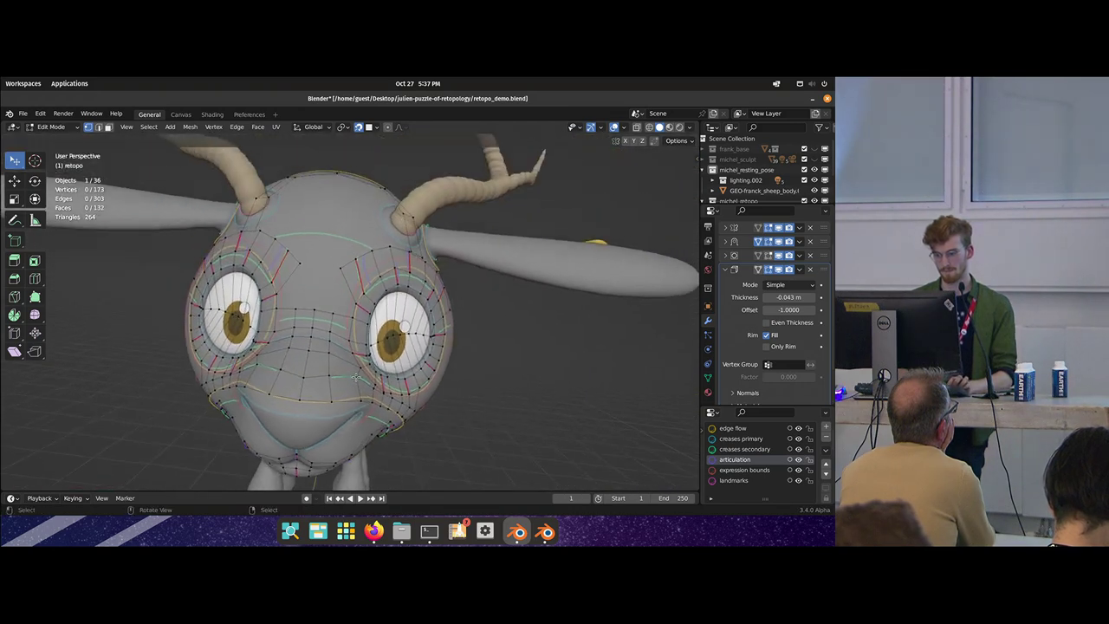
# - Fill the remaining gap between the mouth corner and the cheek strip with quads, and adjust their vertices
pyautogui.scroll(5, 364, 347)
pyautogui.scroll(-3, 365, 353)
pyautogui.moveTo(365, 351); pyautogui.dragTo(240, 305, button='middle')
pyautogui.click(288, 263)
pyautogui.press('g')
pyautogui.click(289, 263)
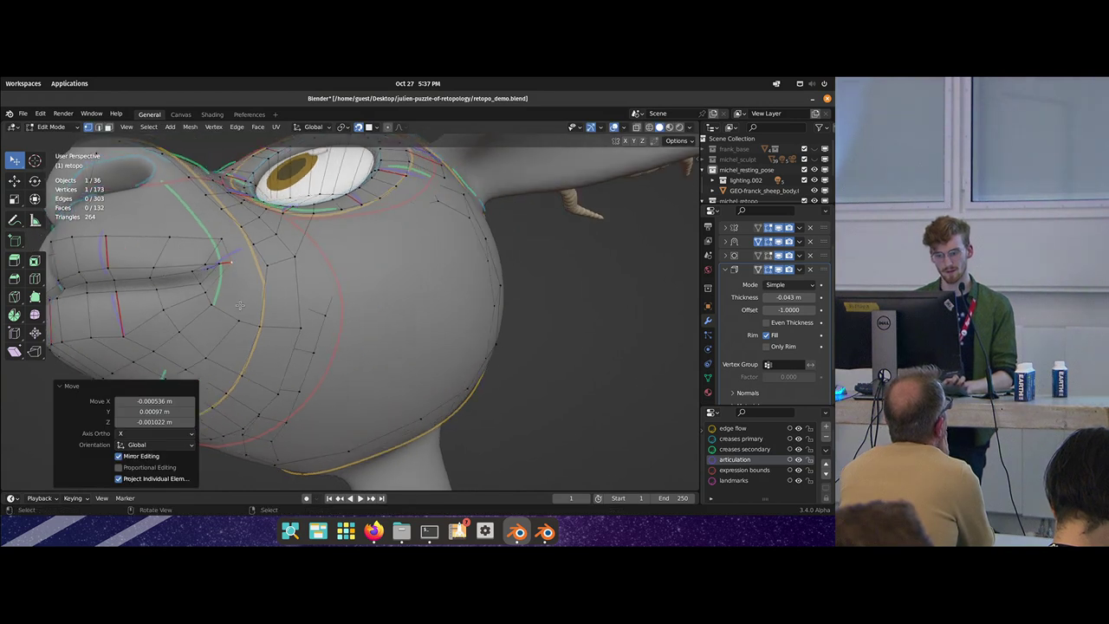
pyautogui.click(260, 328)
pyautogui.press('f')
pyautogui.press('g')
pyautogui.click(259, 321)
pyautogui.click(237, 317)
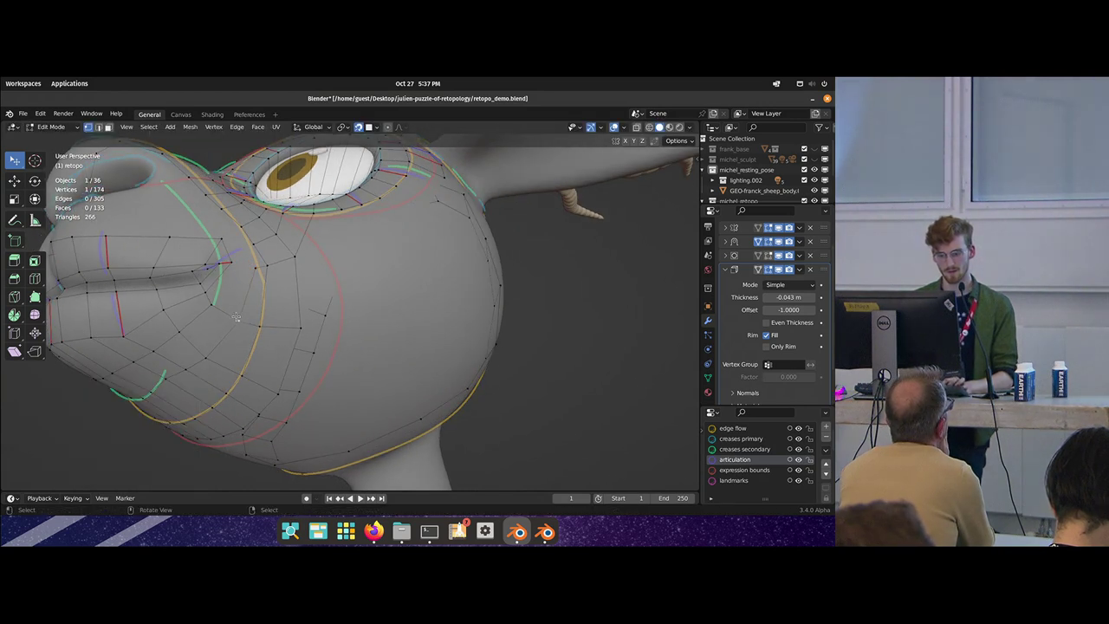
pyautogui.press('g')
pyautogui.click(244, 272)
pyautogui.click(208, 308)
pyautogui.keyDown('shift'); pyautogui.click(201, 296); pyautogui.keyUp('shift')
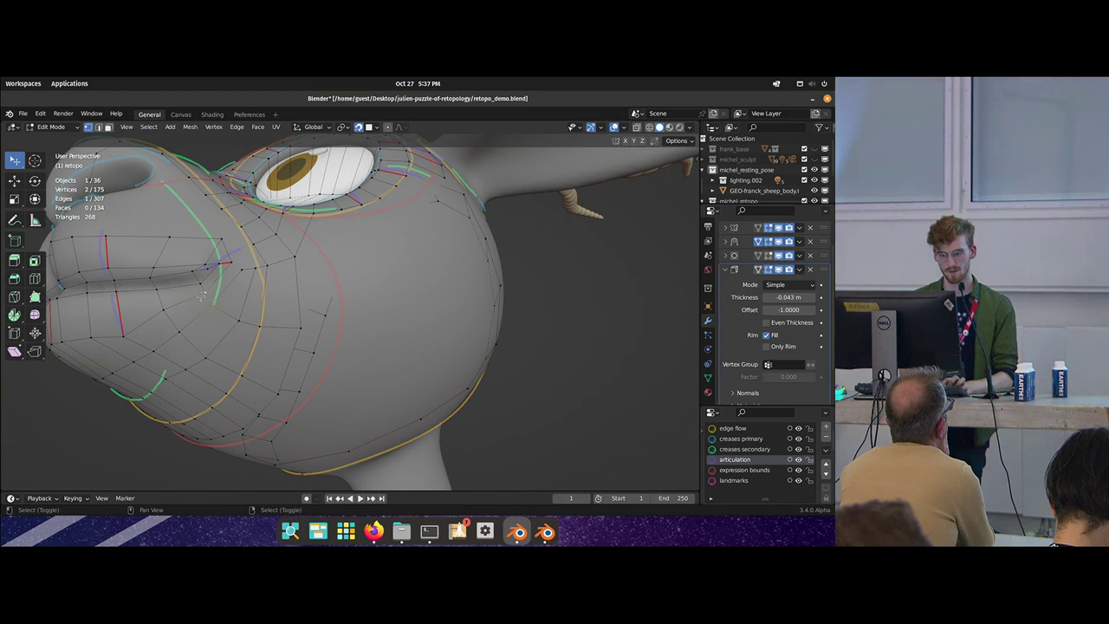
# - Duplicate an existing quad and place the copy on the upper front of the nose
pyautogui.hotkey('alt', 'a')
pyautogui.moveTo(165, 353); pyautogui.dragTo(403, 348, button='middle')
pyautogui.click(219, 363)
pyautogui.click(386, 321)
pyautogui.hotkey('shift', 'd')
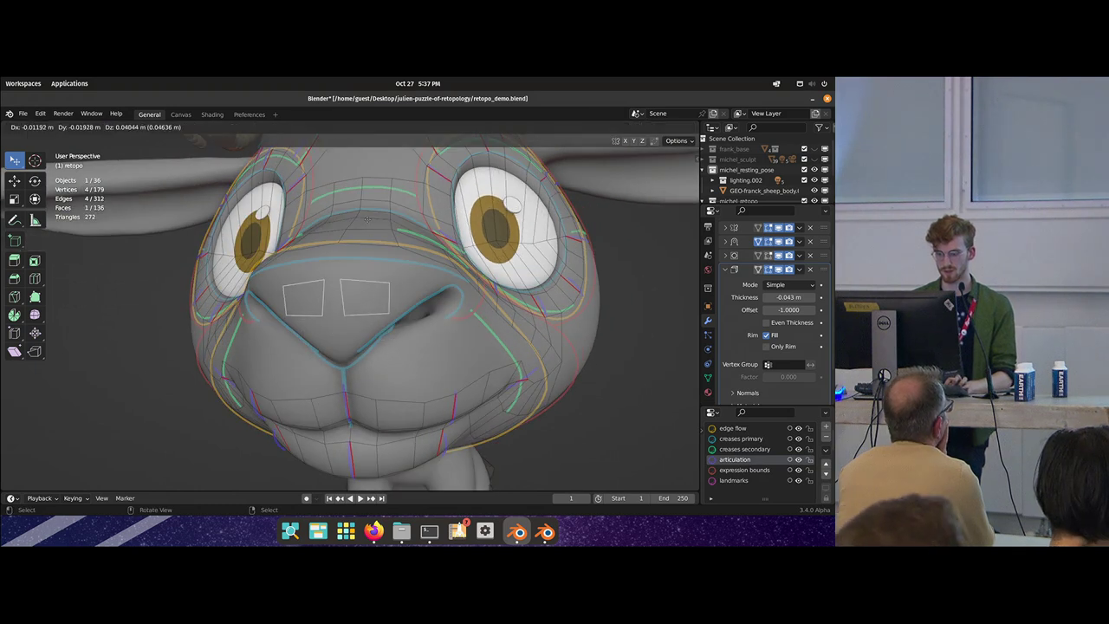
pyautogui.click(373, 251)
pyautogui.hotkey('alt', 'a')
pyautogui.moveTo(352, 274); pyautogui.dragTo(340, 299, button='middle')
pyautogui.scroll(-2, 340, 299)
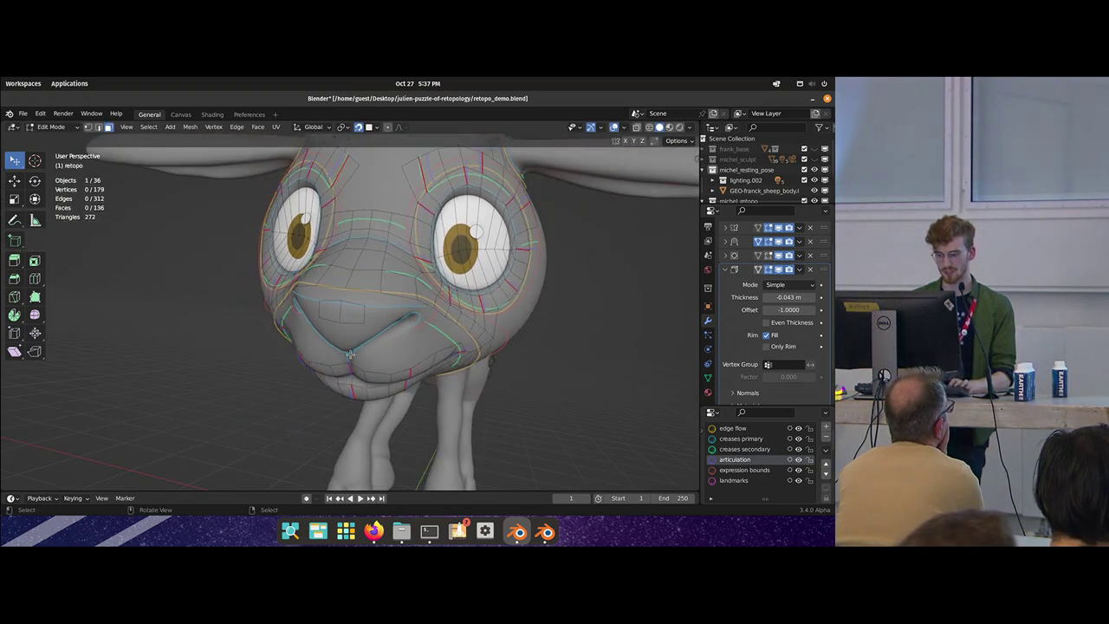
# - Move the new nose quad's inner vertices onto the mirror line to join its two halves
pyautogui.scroll(2, 339, 299)
pyautogui.press('1')
pyautogui.moveTo(339, 299); pyautogui.dragTo(338, 301)
pyautogui.moveTo(501, 401); pyautogui.dragTo(381, 313, button='middle')
pyautogui.click(146, 383)
pyautogui.keyDown('shift'); pyautogui.click(345, 312); pyautogui.keyUp('shift')
pyautogui.press('g')
pyautogui.moveTo(377, 317); pyautogui.dragTo(380, 323)
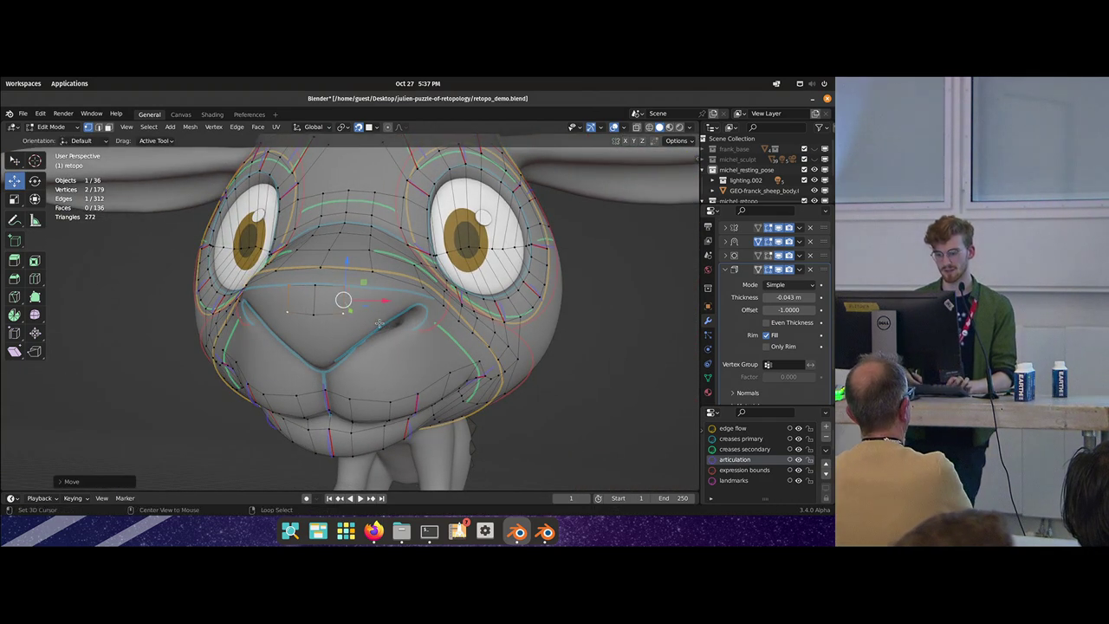
# - Extrude the nose quad's outer edge into a strip across the nose towards the nostril
pyautogui.keyDown('shift'); pyautogui.rightClick(347, 314); pyautogui.keyUp('shift')
pyautogui.moveTo(347, 314); pyautogui.dragTo(303, 322, button='middle')
pyautogui.press('e')
pyautogui.moveTo(362, 329); pyautogui.dragTo(401, 331)
pyautogui.hotkey('alt', 'w')
pyautogui.moveTo(427, 316); pyautogui.dragTo(428, 303)
pyautogui.moveTo(429, 291); pyautogui.dragTo(432, 291)
pyautogui.moveTo(428, 304); pyautogui.dragTo(428, 300)
pyautogui.keyDown('shift'); pyautogui.click(433, 292); pyautogui.keyUp('shift')
# - Continue extruding the nose strip around the outer end of the nostril and adjust its vertices
pyautogui.keyDown('shift'); pyautogui.moveTo(433, 292); pyautogui.dragTo(379, 268, button='middle'); pyautogui.keyUp('shift')
pyautogui.press('e')
pyautogui.moveTo(379, 268); pyautogui.dragTo(396, 277)
pyautogui.hotkey('alt', 'a')
pyautogui.press('w')
pyautogui.scroll(1, 391, 283)
pyautogui.moveTo(396, 275); pyautogui.dragTo(395, 275)
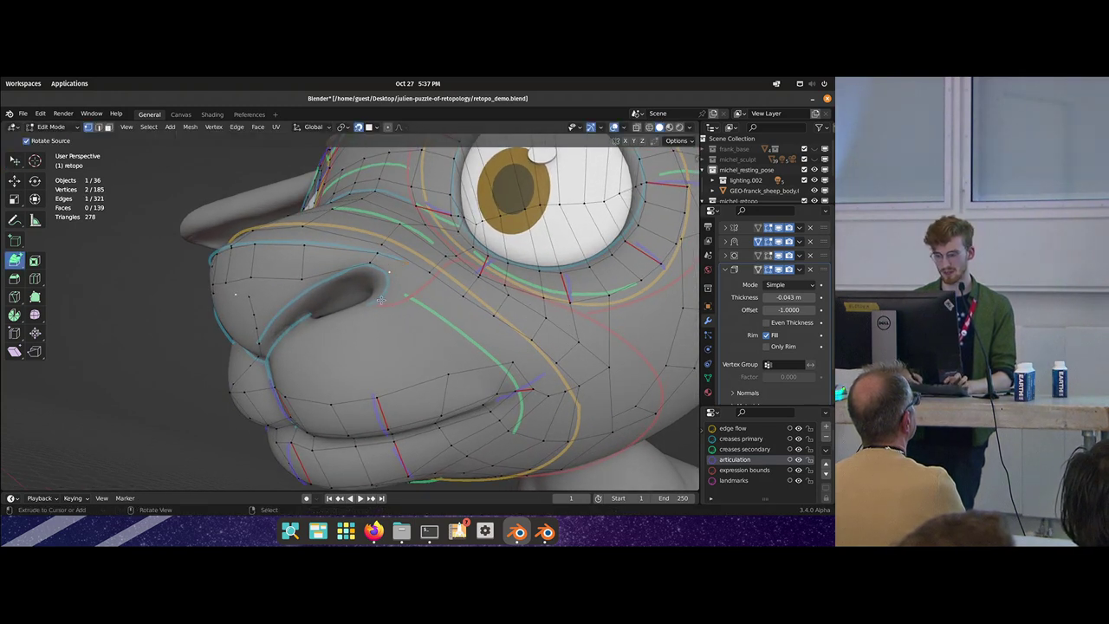
pyautogui.moveTo(368, 312); pyautogui.dragTo(348, 261, button='middle')
pyautogui.hotkey('alt', 'a')
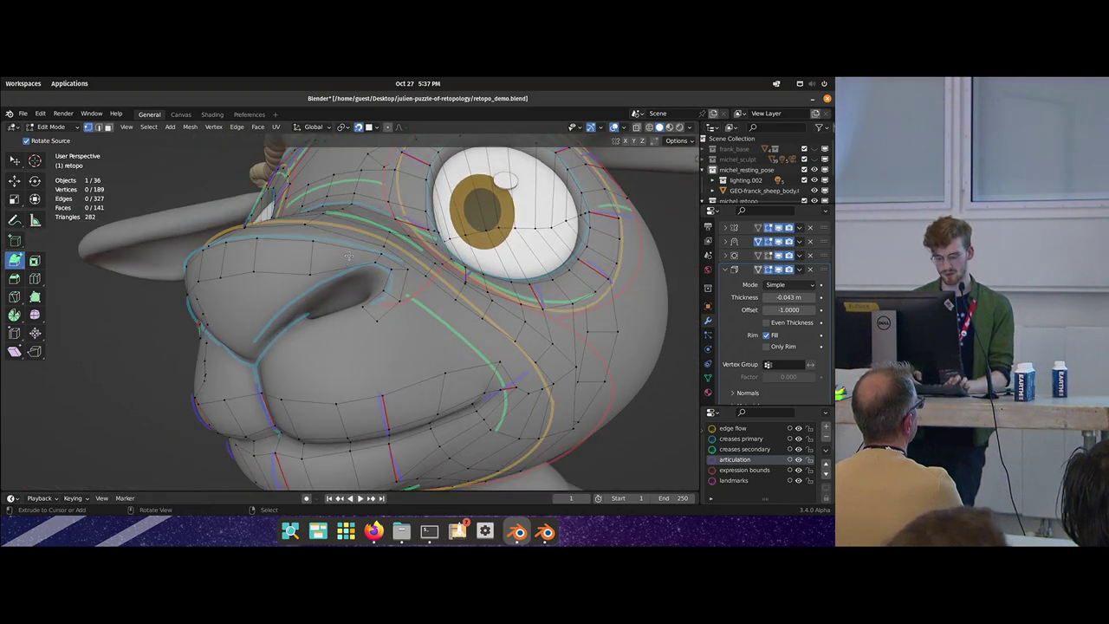
# - Delete the face connecting the nose-top strip to the strip around the nostril's outer end
pyautogui.press('3')
pyautogui.rightClick(350, 259)
pyautogui.press('x')
pyautogui.click(352, 267)
# - Extrude the nostril strip along the upper nostril crease to the lower centre of the nose and align its end vertex
pyautogui.press('2')
pyautogui.click(376, 258)
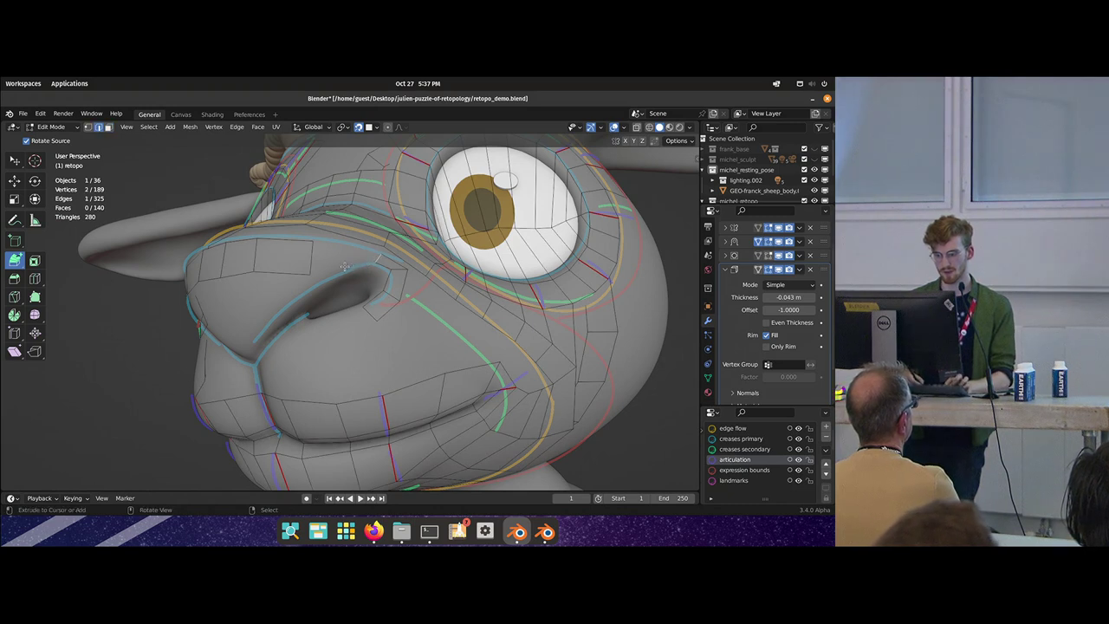
pyautogui.moveTo(291, 344); pyautogui.dragTo(270, 362, button='middle')
pyautogui.press('g')
pyautogui.moveTo(270, 362); pyautogui.dragTo(258, 356)
pyautogui.hotkey('alt', 'a')
pyautogui.moveTo(319, 251); pyautogui.dragTo(344, 281, button='middle')
pyautogui.moveTo(345, 281); pyautogui.dragTo(347, 283)
pyautogui.press('s')
pyautogui.press('g')
pyautogui.moveTo(346, 282); pyautogui.dragTo(345, 283)
pyautogui.hotkey('alt', 'a')
pyautogui.moveTo(344, 283); pyautogui.dragTo(303, 310, button='middle')
pyautogui.press('1')
pyautogui.press('w')
pyautogui.moveTo(279, 354); pyautogui.dragTo(243, 321)
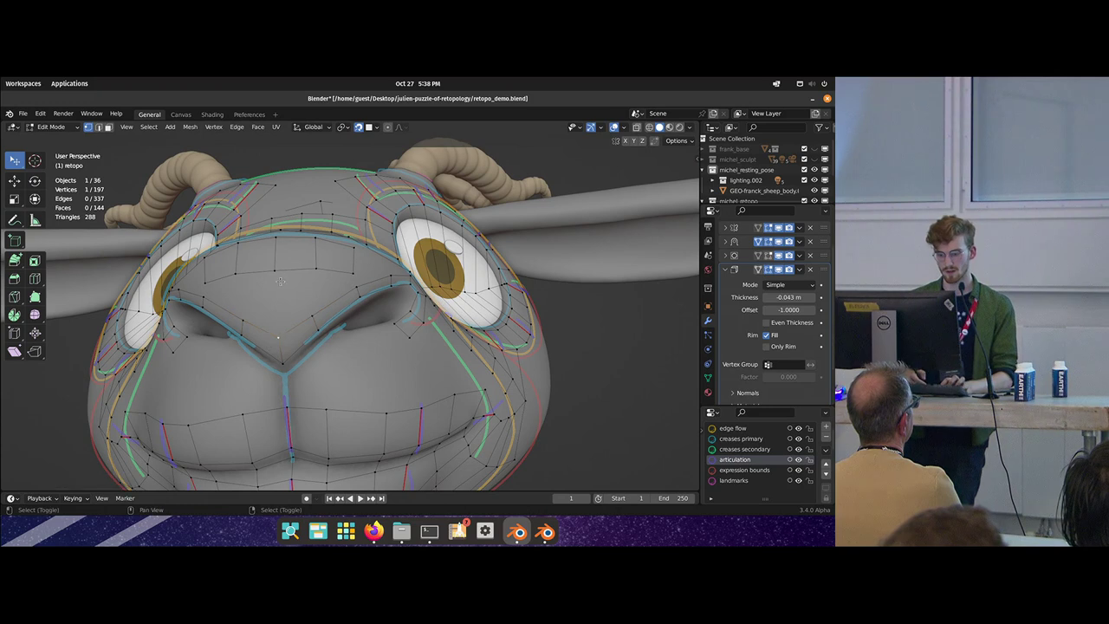
# - Fill the nose surface between the nose-top strip and the upper nostril strip with quads
pyautogui.moveTo(406, 305); pyautogui.dragTo(345, 313, button='middle')
pyautogui.hotkey('alt', 'a')
pyautogui.moveTo(329, 279)
pyautogui.mouseDown()
pyautogui.moveTo(336, 308)
pyautogui.moveTo(317, 271)
pyautogui.mouseUp()
pyautogui.keyDown('alt'); pyautogui.rightClick(313, 277); pyautogui.keyUp('alt')
pyautogui.press('g')
pyautogui.press('g')
pyautogui.hotkey('alt', 'a')
pyautogui.keyDown('alt'); pyautogui.rightClick(308, 284); pyautogui.keyUp('alt')
pyautogui.press('e')
pyautogui.hotkey('alt', 'a')
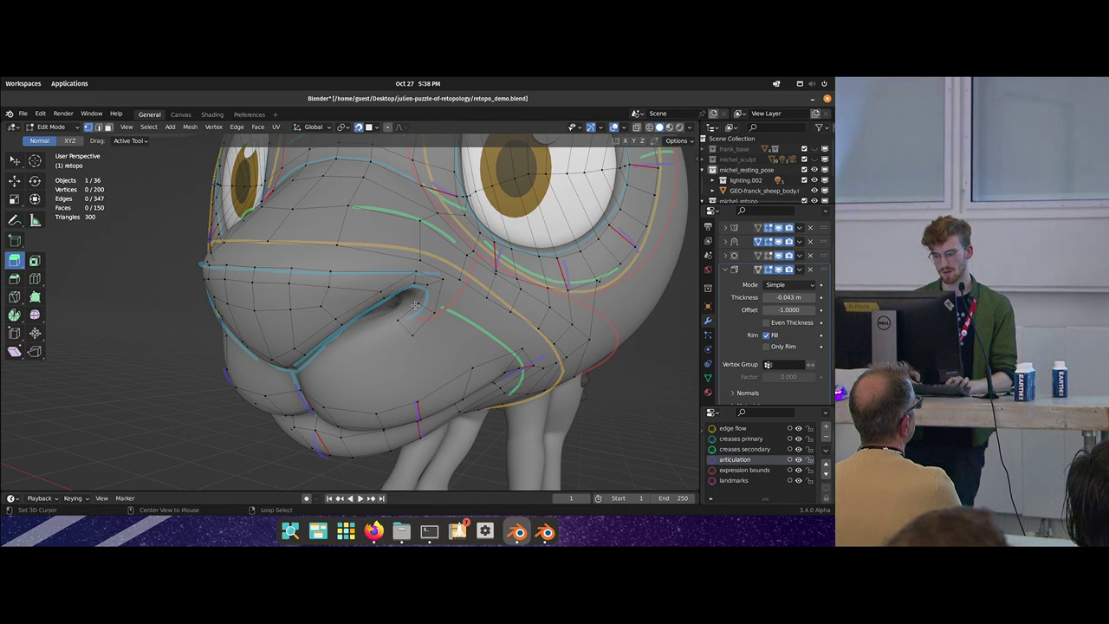
# - Add a loop cut through the nose faces and fill quads between the nose top and the nose bridge
pyautogui.moveTo(415, 305); pyautogui.dragTo(394, 300, button='middle')
pyautogui.press('w')
pyautogui.moveTo(288, 276); pyautogui.dragTo(284, 273)
pyautogui.moveTo(284, 273); pyautogui.dragTo(341, 289, button='middle')
pyautogui.hotkey('alt', 'a')
pyautogui.scroll(-1, 341, 289)
pyautogui.hotkey('ctrl', 'r')
pyautogui.click(305, 286)
pyautogui.press('w')
pyautogui.click(303, 293)
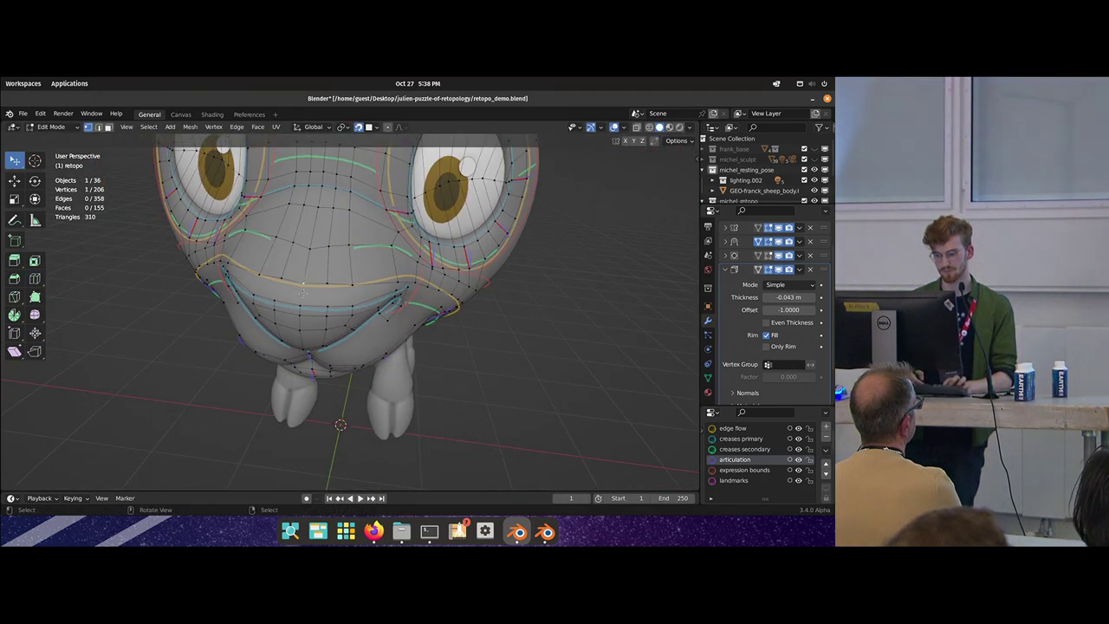
pyautogui.press('f')
# - Adjust the vertices joining the outer end of the nostril to the yellow edge-flow strip
pyautogui.moveTo(432, 368); pyautogui.dragTo(426, 333, button='middle')
pyautogui.scroll(4, 426, 332)
pyautogui.scroll(-2, 468, 368)
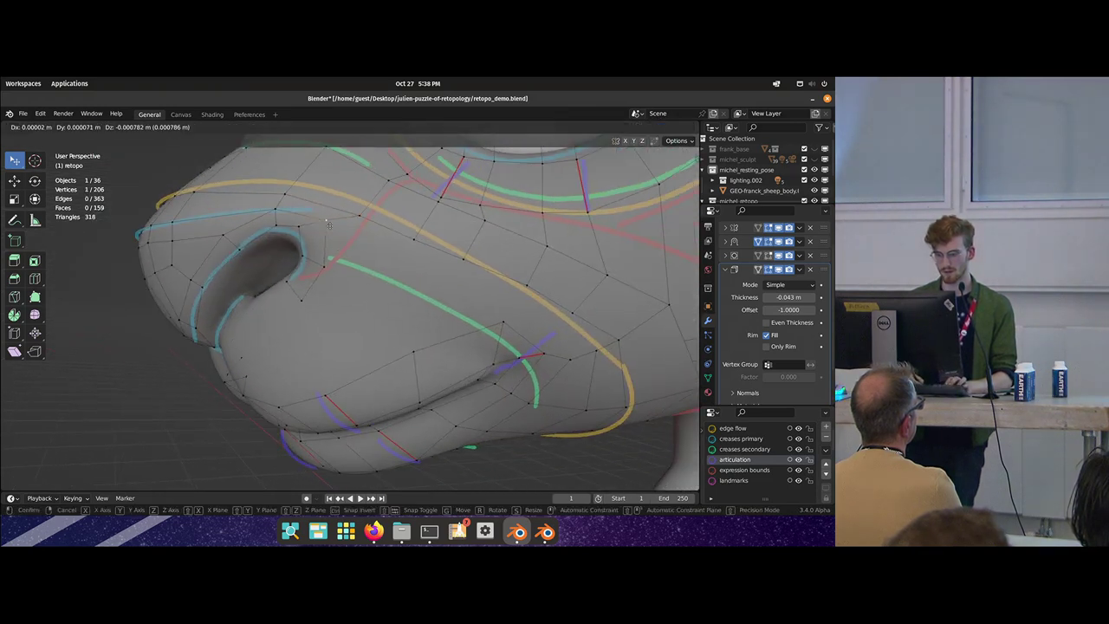
pyautogui.scroll(-5, 468, 368)
pyautogui.moveTo(467, 369); pyautogui.dragTo(317, 260, button='middle')
pyautogui.scroll(4, 433, 339)
pyautogui.hotkey('ctrl', 'r')
pyautogui.click(376, 356)
pyautogui.scroll(-3, 376, 356)
pyautogui.press('w')
pyautogui.scroll(4, 317, 203)
# - Extrude the strip at the nostril's outer end by two quads along the lower nostril rim and adjust their vertices
pyautogui.keyDown('shift'); pyautogui.click(322, 213); pyautogui.keyUp('shift')
pyautogui.press('KP_Decimal')
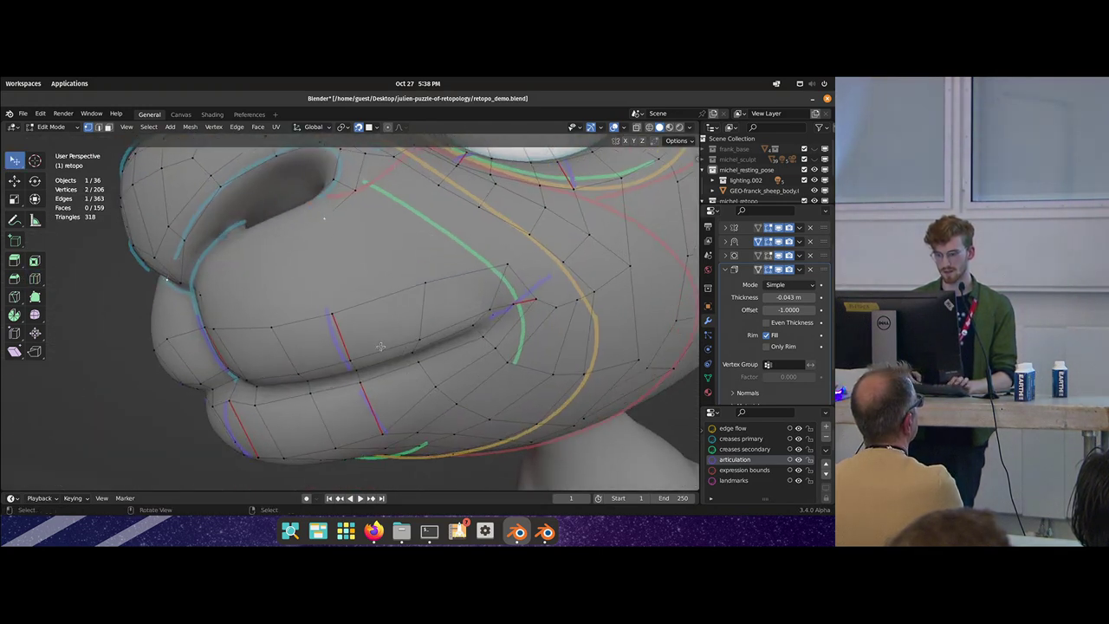
pyautogui.scroll(-6, 322, 213)
pyautogui.moveTo(323, 213); pyautogui.dragTo(348, 281, button='middle')
pyautogui.press('e')
pyautogui.moveTo(348, 282); pyautogui.dragTo(320, 286)
pyautogui.press('r')
pyautogui.moveTo(321, 286); pyautogui.dragTo(330, 312, button='middle')
pyautogui.moveTo(381, 313); pyautogui.dragTo(384, 347)
pyautogui.press('e')
pyautogui.moveTo(385, 348)
pyautogui.mouseDown(button='middle')
pyautogui.moveTo(398, 324)
pyautogui.moveTo(376, 331)
pyautogui.mouseUp(button='middle')
pyautogui.press('r')
pyautogui.moveTo(376, 332); pyautogui.dragTo(370, 318)
pyautogui.press('g')
pyautogui.moveTo(370, 319); pyautogui.dragTo(360, 303)
pyautogui.press('w')
pyautogui.moveTo(327, 258); pyautogui.dragTo(326, 260)
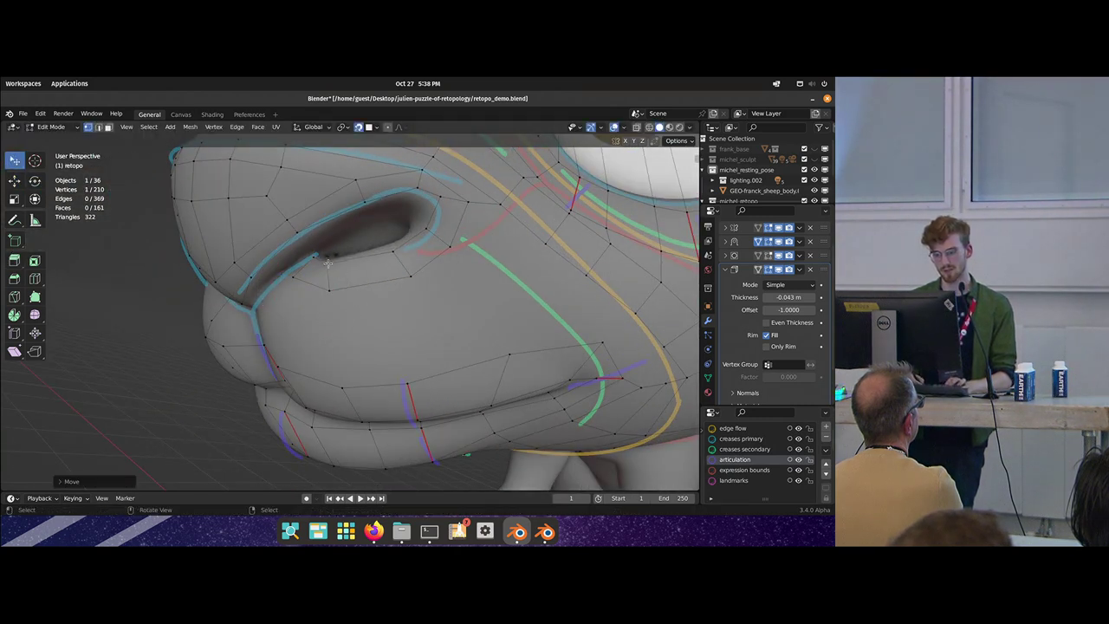
# - Move the lower nostril rim vertices onto the blue crease and add another quad at the strip's end
pyautogui.click(327, 260)
pyautogui.moveTo(326, 260); pyautogui.dragTo(343, 275, button='middle')
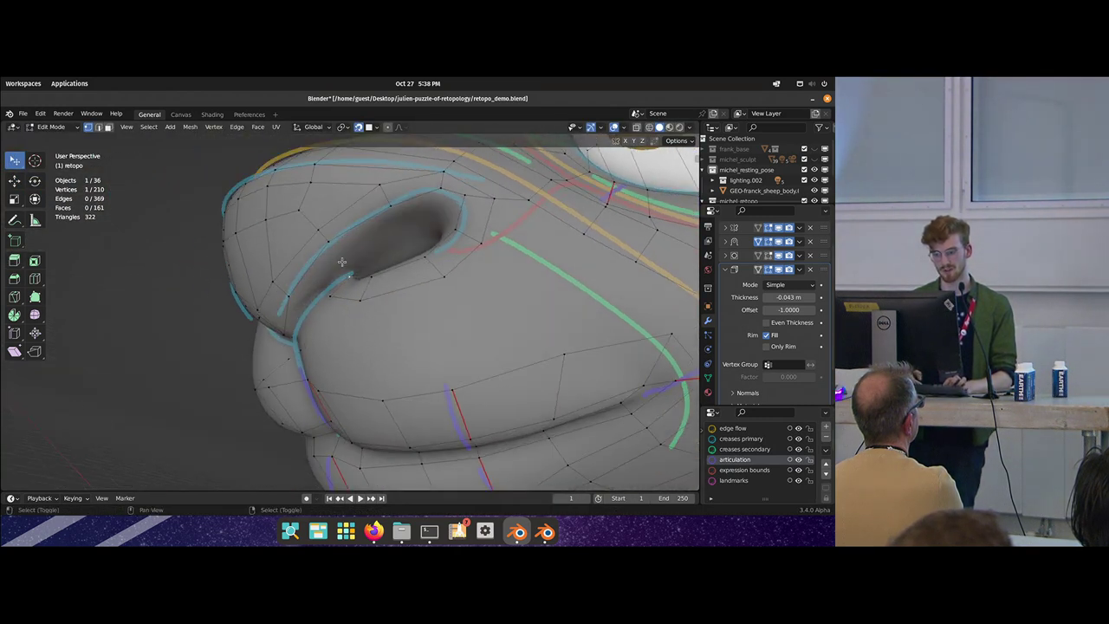
pyautogui.moveTo(290, 294); pyautogui.dragTo(333, 285)
pyautogui.moveTo(333, 286); pyautogui.dragTo(326, 291, button='middle')
pyautogui.moveTo(326, 293); pyautogui.dragTo(325, 297)
pyautogui.scroll(-3, 334, 297)
# - Extend the strip under the nostril with a quad reaching down to the upper-lip strip
pyautogui.hotkey('ctrl', 'r')
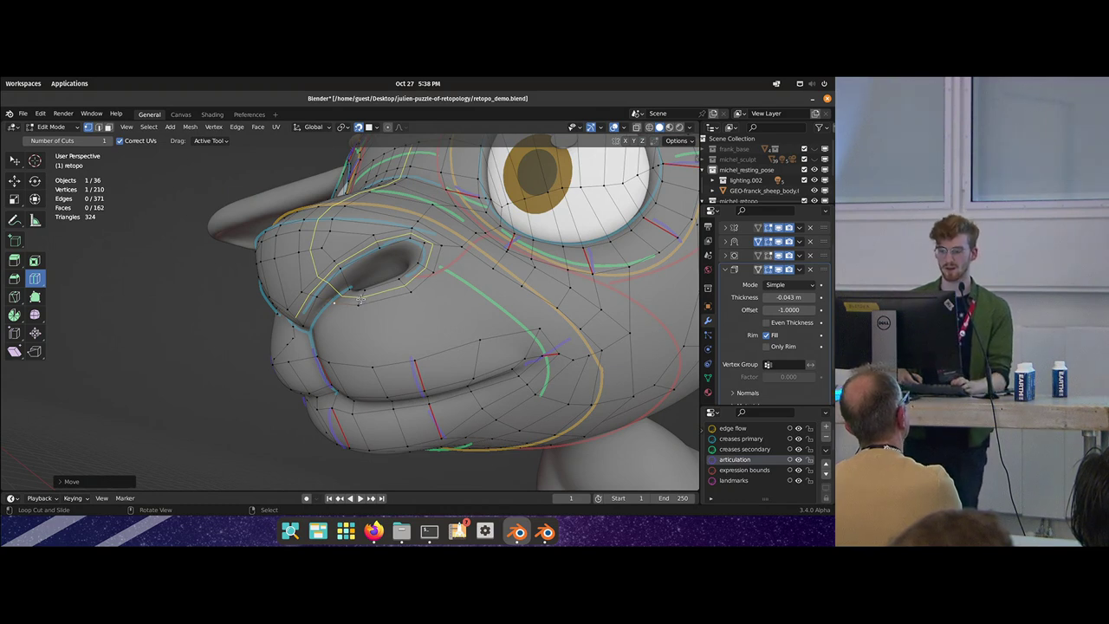
pyautogui.moveTo(360, 301); pyautogui.dragTo(366, 300, button='middle')
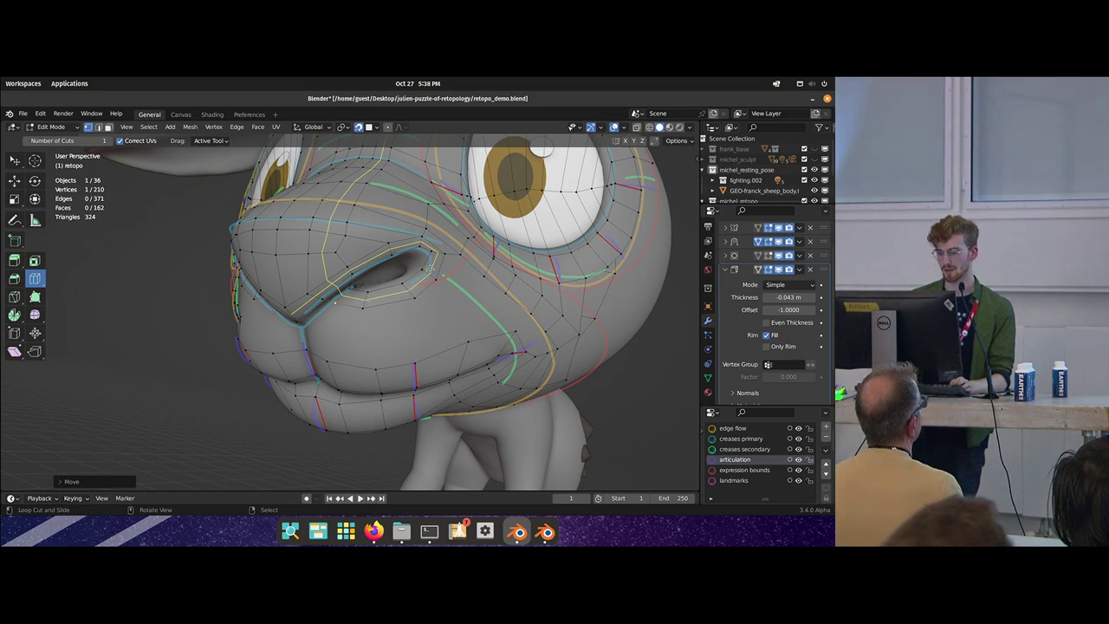
pyautogui.hotkey('shift', 'space')
pyautogui.press('space')
pyautogui.moveTo(381, 342); pyautogui.dragTo(362, 302, button='middle')
pyautogui.hotkey('alt', 'a')
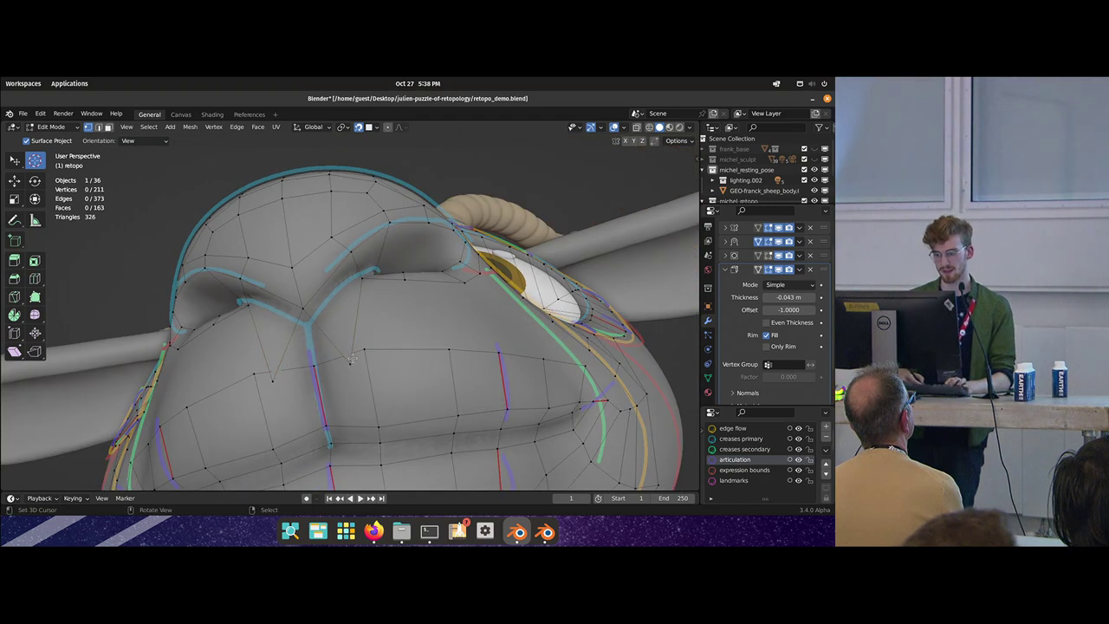
# - Adjust the vertices of the quad strip between the nose's philtrum and the upper lip beneath the nostril
pyautogui.press('w')
pyautogui.moveTo(309, 307); pyautogui.dragTo(312, 313)
pyautogui.click(329, 361)
pyautogui.press('g')
pyautogui.click(329, 359)
pyautogui.press('g')
pyautogui.click(331, 355)
# - Fill the gap between the philtrum and the strip under the nostril with two quads down to the upper-lip strip
pyautogui.moveTo(368, 336); pyautogui.dragTo(319, 301, button='middle')
pyautogui.hotkey('alt', 'a')
pyautogui.scroll(-3, 305, 315)
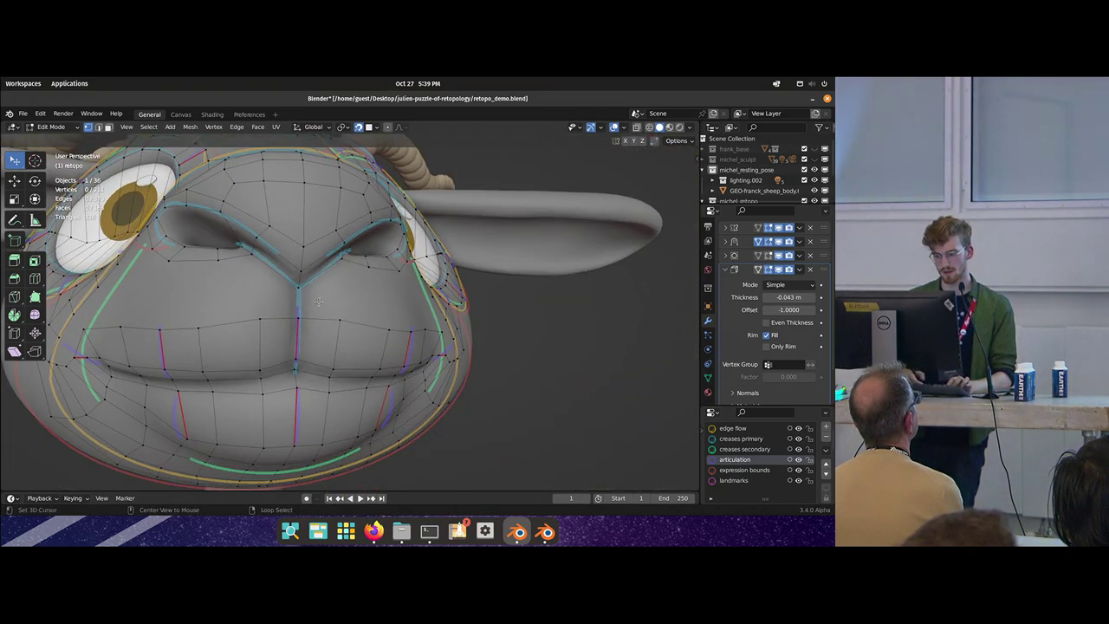
pyautogui.moveTo(418, 303); pyautogui.dragTo(350, 302, button='middle')
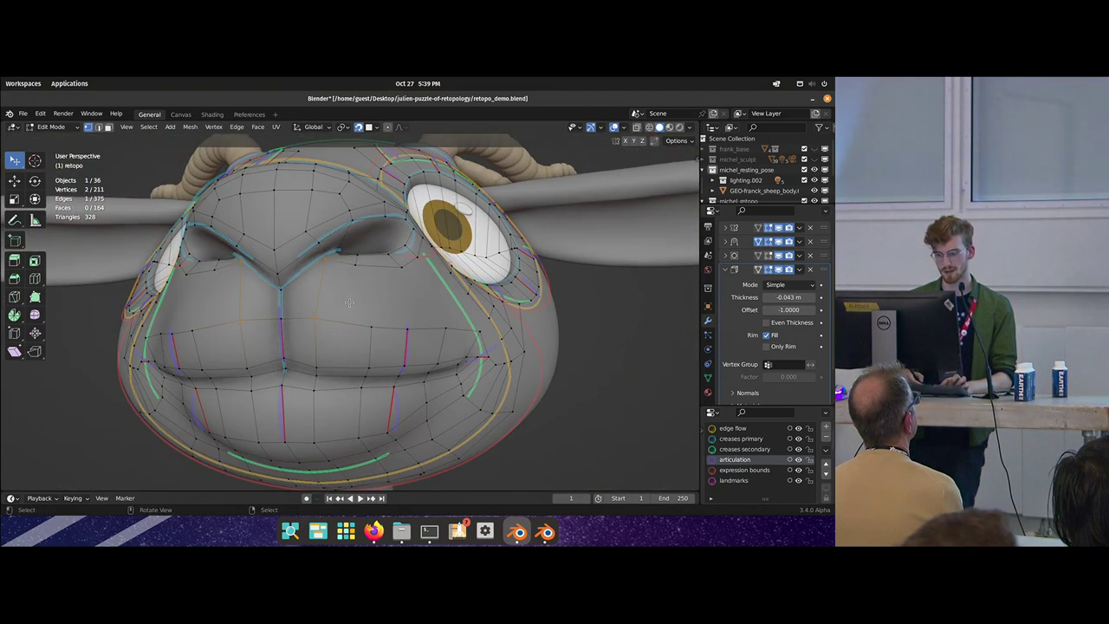
pyautogui.scroll(-5, 334, 290)
pyautogui.keyDown('shift'); pyautogui.moveTo(316, 349); pyautogui.dragTo(328, 276, button='middle'); pyautogui.keyUp('shift')
pyautogui.scroll(4, 347, 295)
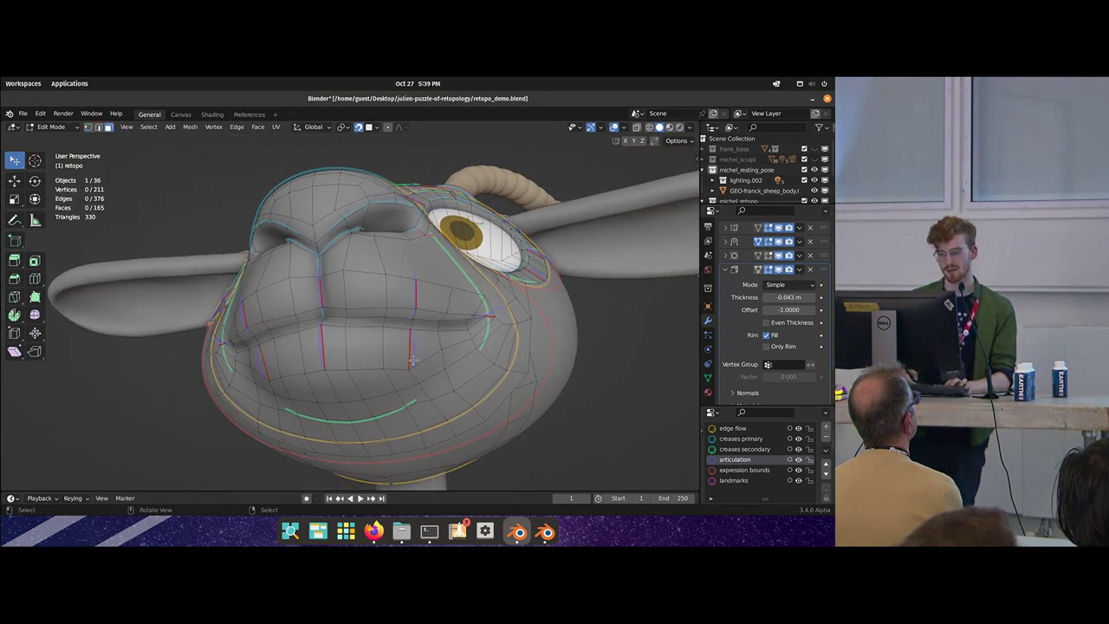
pyautogui.moveTo(384, 349); pyautogui.dragTo(374, 316, button='middle')
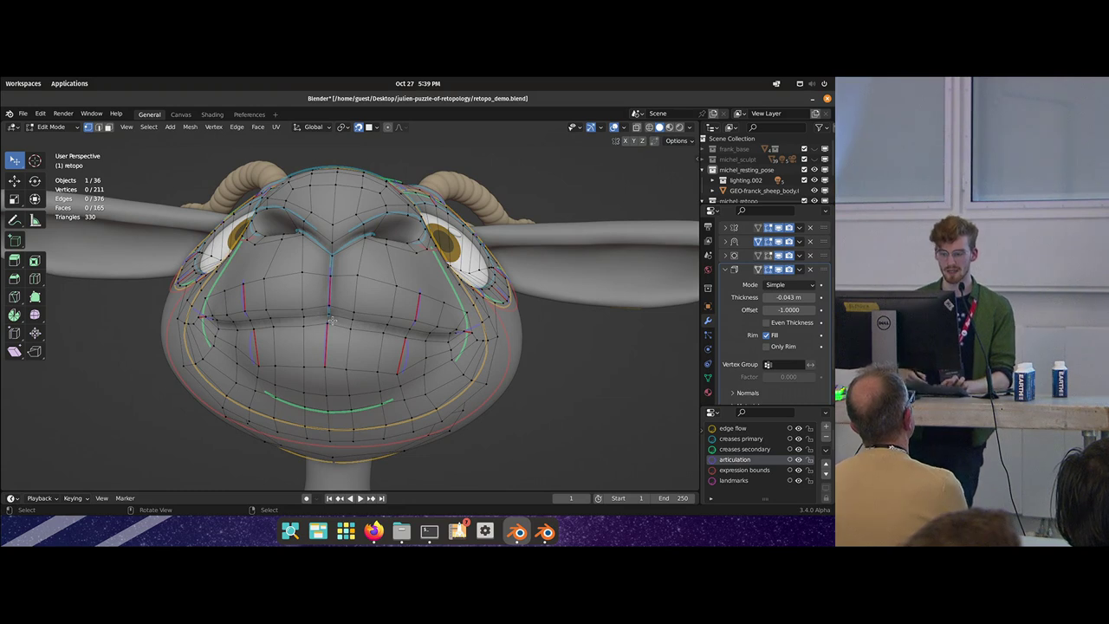
pyautogui.scroll(4, 329, 305)
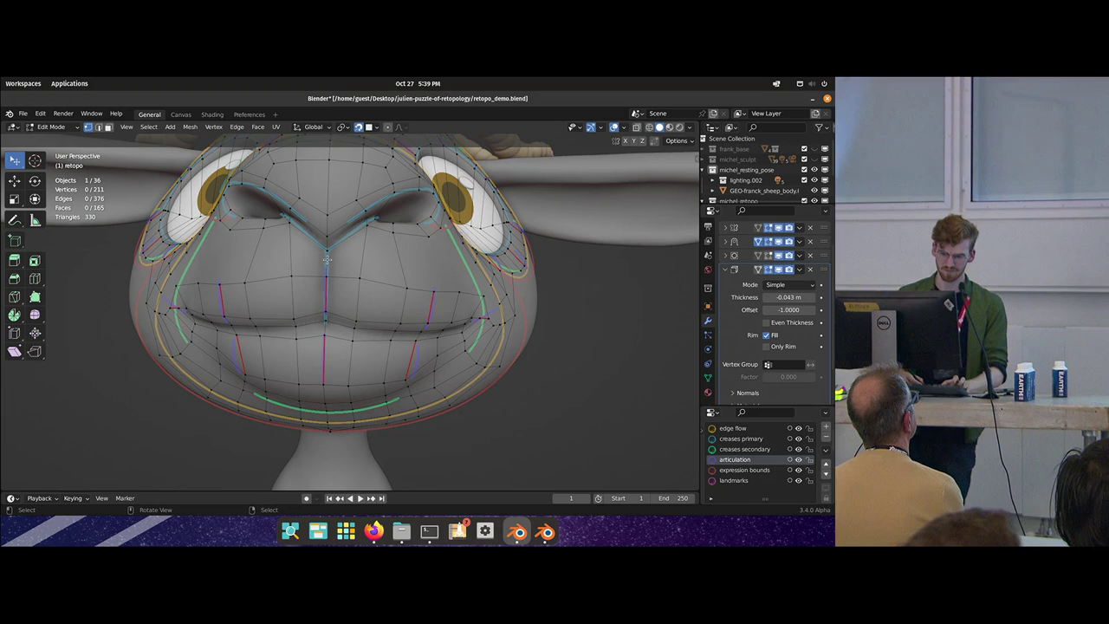
# - Add a loop cut beside the midline running over the nose, lips and chin, and slide it toward the centre
pyautogui.moveTo(329, 311); pyautogui.dragTo(356, 280, button='middle')
pyautogui.scroll(1, 330, 258)
pyautogui.hotkey('ctrl', 'r')
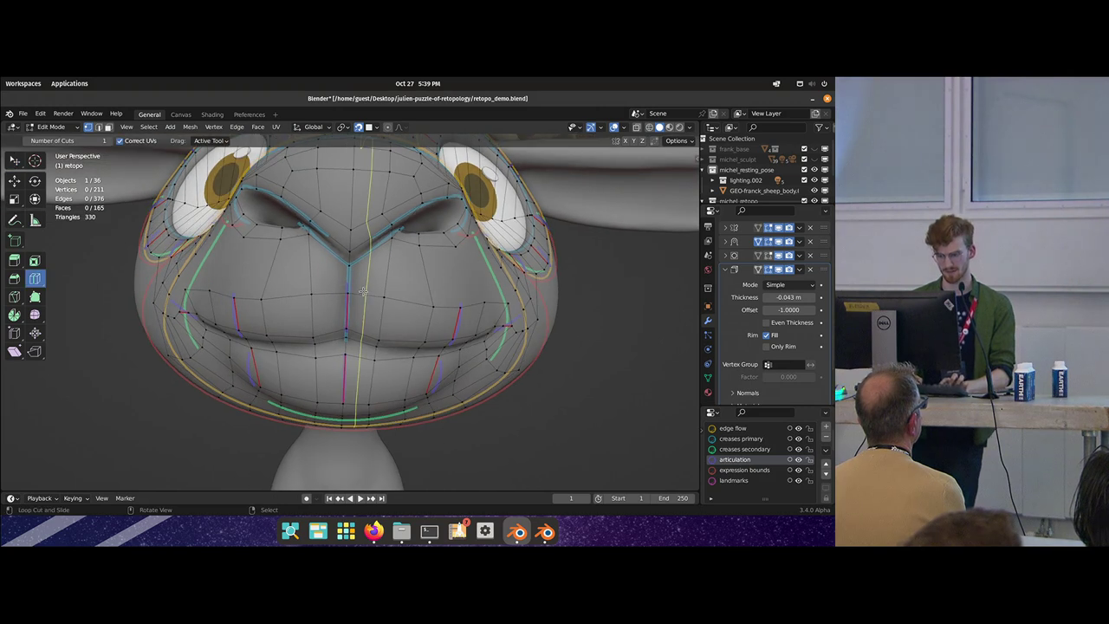
pyautogui.click(368, 296)
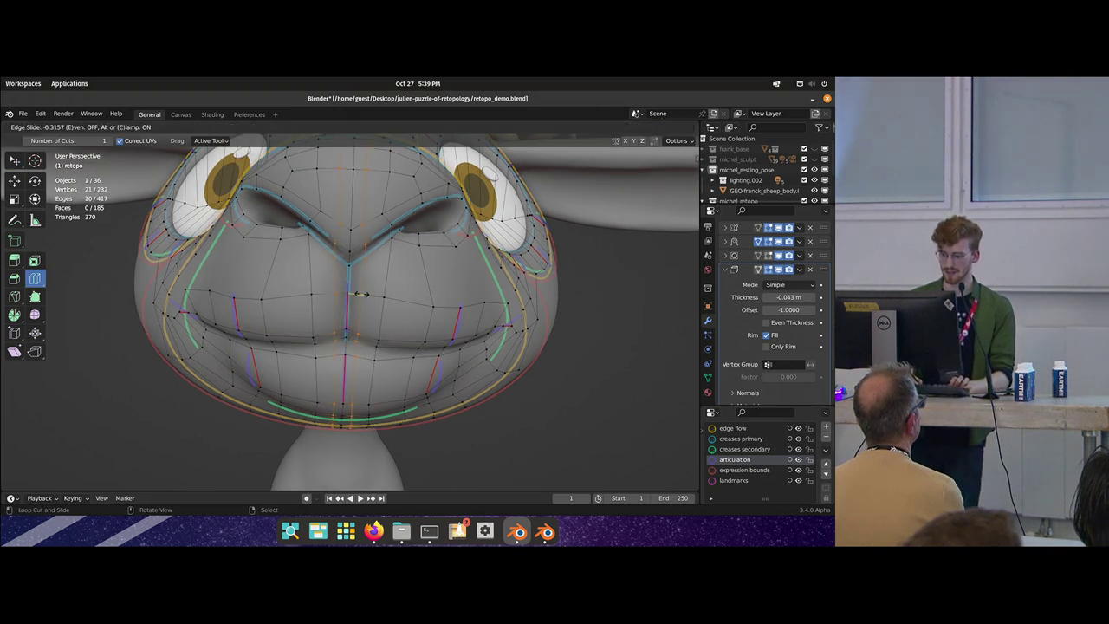
pyautogui.click(358, 295)
pyautogui.scroll(1, 364, 293)
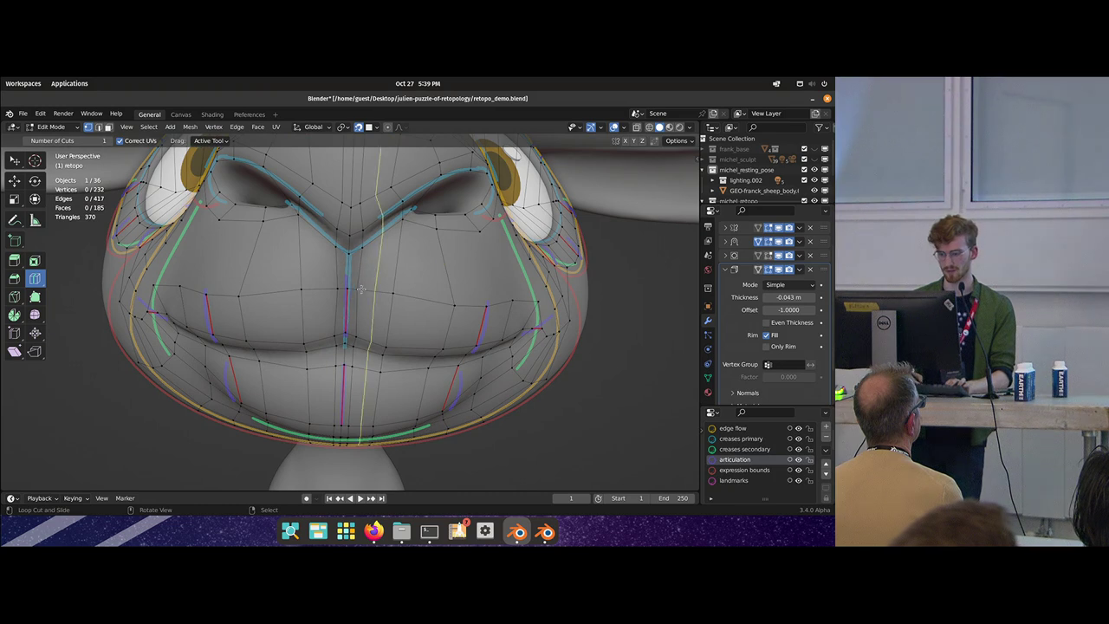
# - Adjust the new loop's vertices beside the philtrum and at the centre of the mouth
pyautogui.press('w')
pyautogui.moveTo(356, 290); pyautogui.dragTo(354, 290)
pyautogui.click(352, 338)
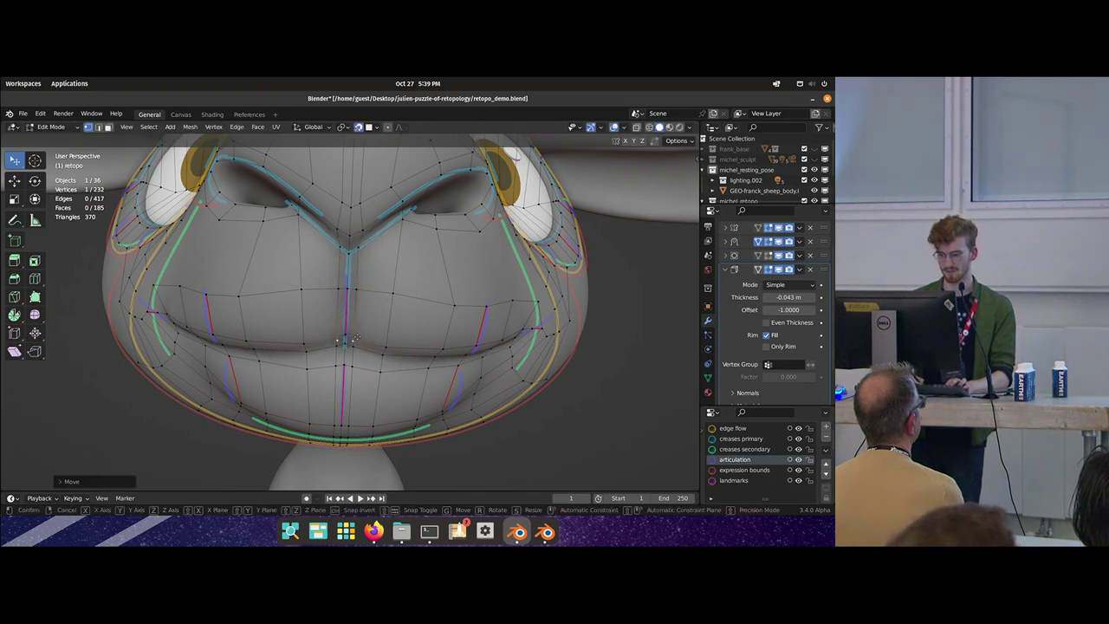
pyautogui.moveTo(354, 338); pyautogui.dragTo(354, 318, button='middle')
pyautogui.moveTo(351, 329); pyautogui.dragTo(353, 327)
pyautogui.click(365, 279)
pyautogui.moveTo(365, 279); pyautogui.dragTo(349, 359, button='middle')
# - Slide the new loop's vertices across the nose and its bridge to even out the column spacing
pyautogui.hotkey('ctrl', 'z')
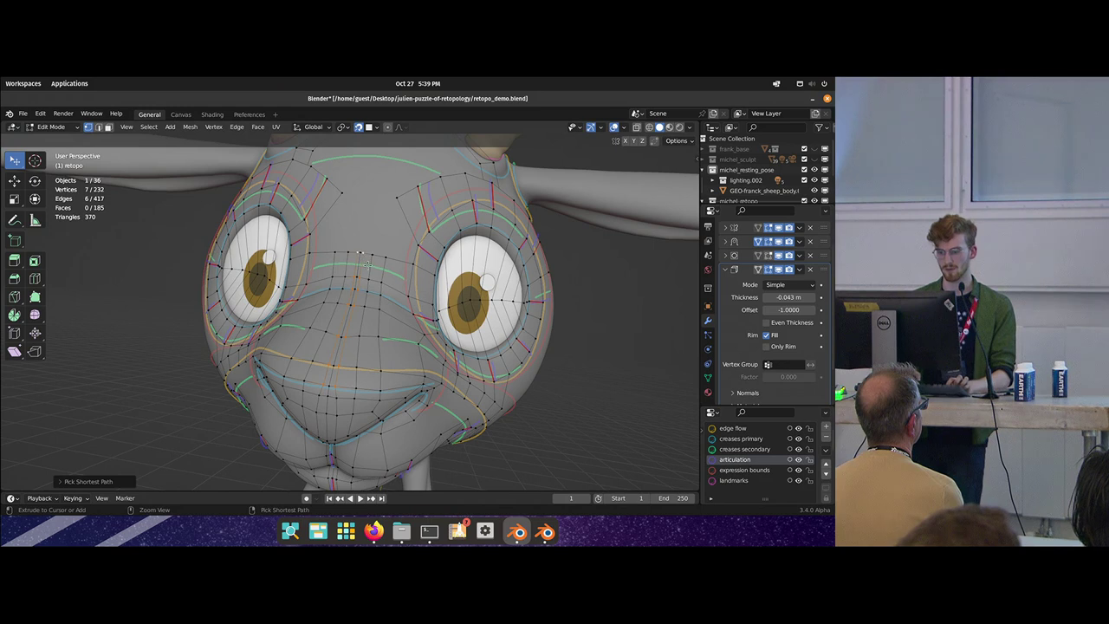
pyautogui.press('g')
pyautogui.press('g')
pyautogui.click(354, 383)
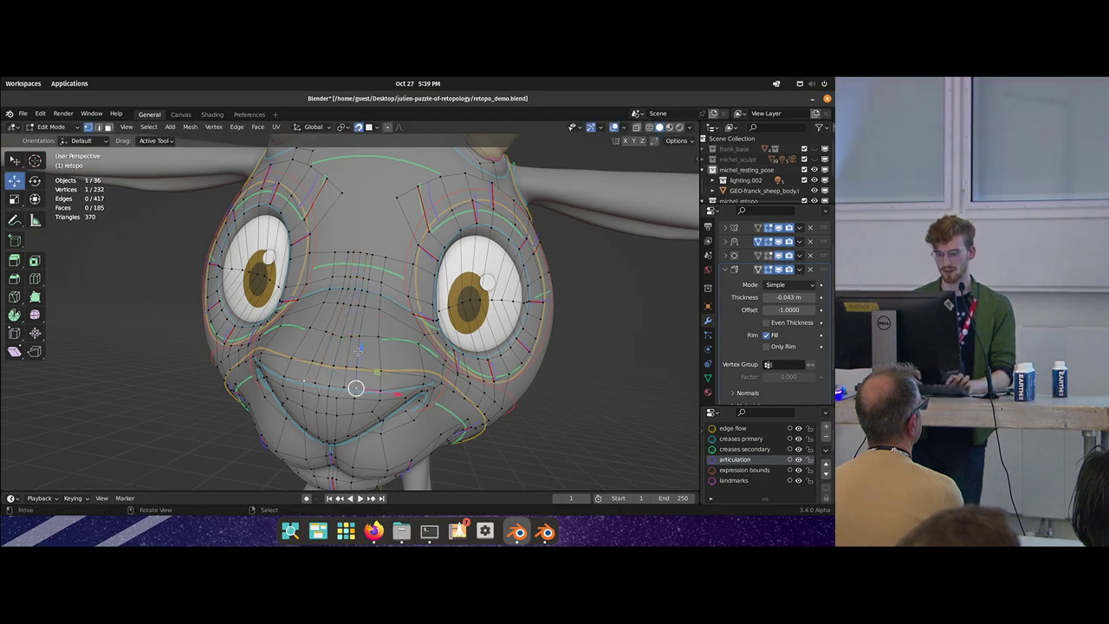
pyautogui.hotkey('ctrl', 'z')
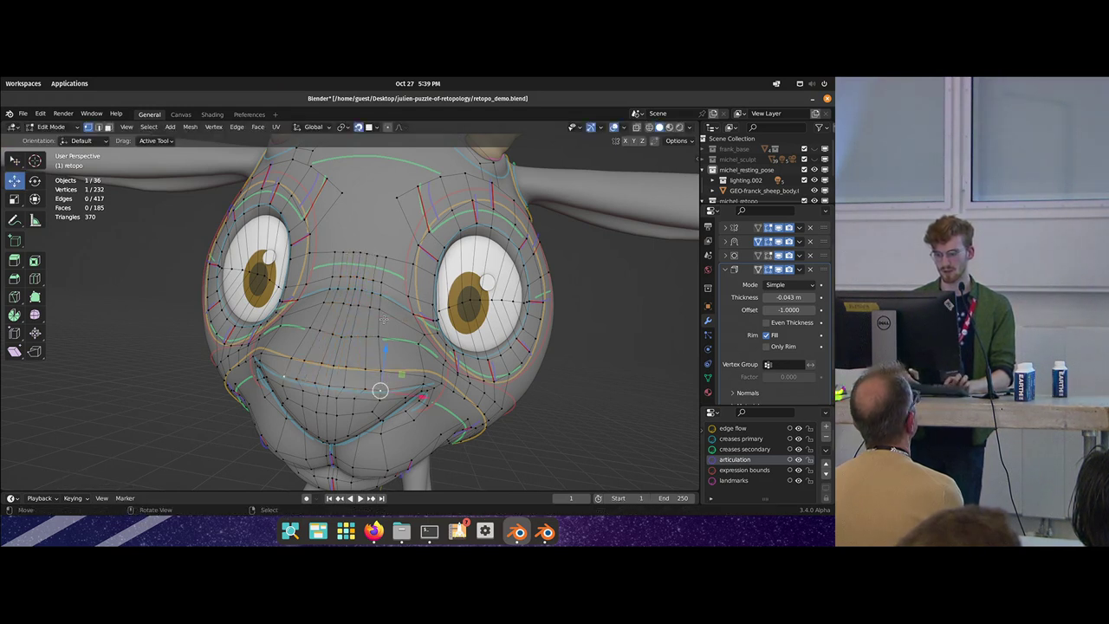
pyautogui.hotkey('alt', 'a')
pyautogui.moveTo(386, 274)
pyautogui.mouseDown(button='middle')
pyautogui.moveTo(387, 244)
pyautogui.moveTo(387, 284)
pyautogui.moveTo(367, 302)
pyautogui.mouseUp(button='middle')
pyautogui.keyDown('ctrl'); pyautogui.moveTo(367, 302); pyautogui.dragTo(362, 242, button='middle'); pyautogui.keyUp('ctrl')
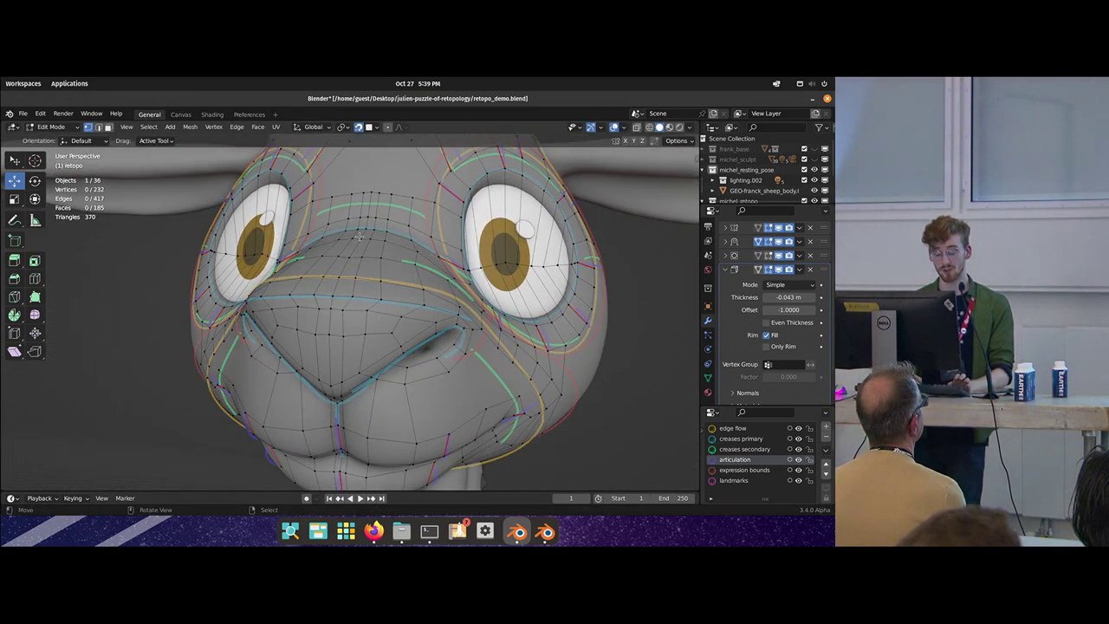
# - Switch the retopo mesh to Sculpt Mode and turn off the viewport display of its last two modifiers
pyautogui.hotkey('ctrl', 'Tab')
pyautogui.click(347, 362)
pyautogui.moveTo(353, 296); pyautogui.dragTo(353, 325, button='middle')
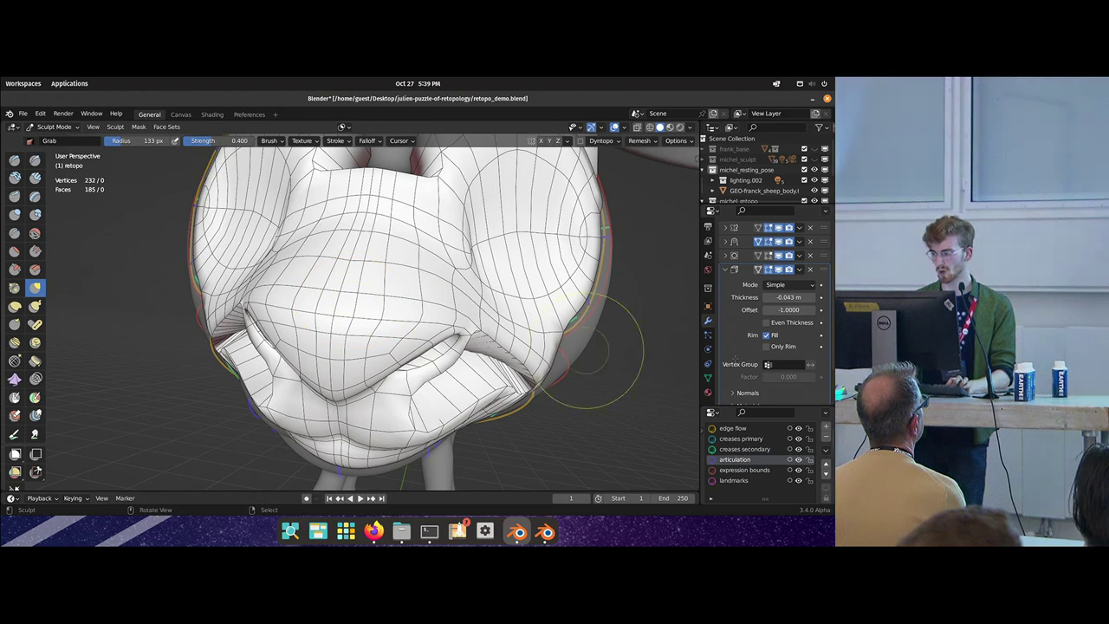
pyautogui.click(725, 269)
pyautogui.moveTo(777, 289); pyautogui.dragTo(778, 303)
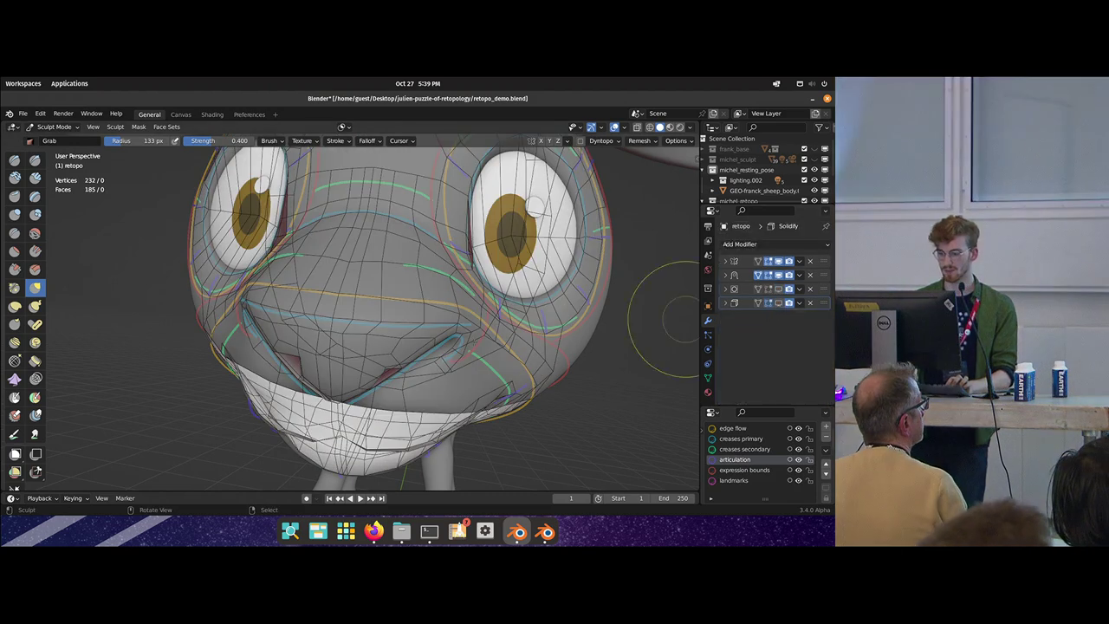
pyautogui.moveTo(501, 347); pyautogui.dragTo(509, 291, button='middle')
pyautogui.keyDown('ctrl'); pyautogui.moveTo(509, 290); pyautogui.dragTo(528, 337, button='middle'); pyautogui.keyUp('ctrl')
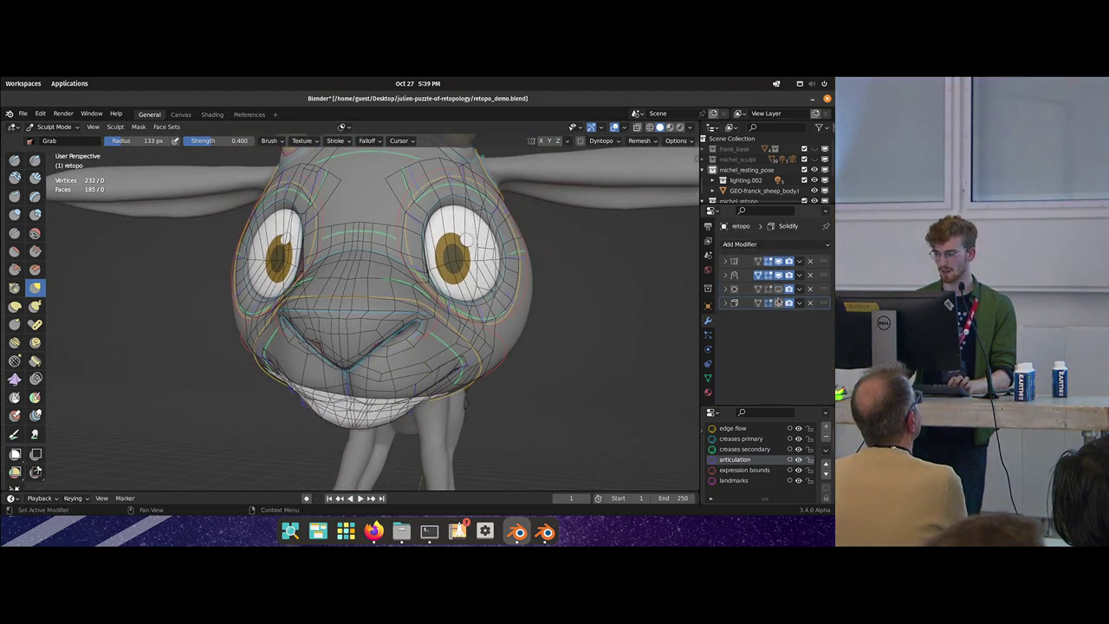
# - Toggle the Solidify modifier's viewport display while comparing the mesh in Edit Mode, leaving it turned off
pyautogui.click(778, 303)
pyautogui.click(778, 303)
pyautogui.click(777, 303)
pyautogui.moveTo(467, 327)
pyautogui.mouseDown(button='middle')
pyautogui.moveTo(374, 343)
pyautogui.moveTo(356, 334)
pyautogui.moveTo(493, 352)
pyautogui.mouseUp(button='middle')
pyautogui.press('Tab')
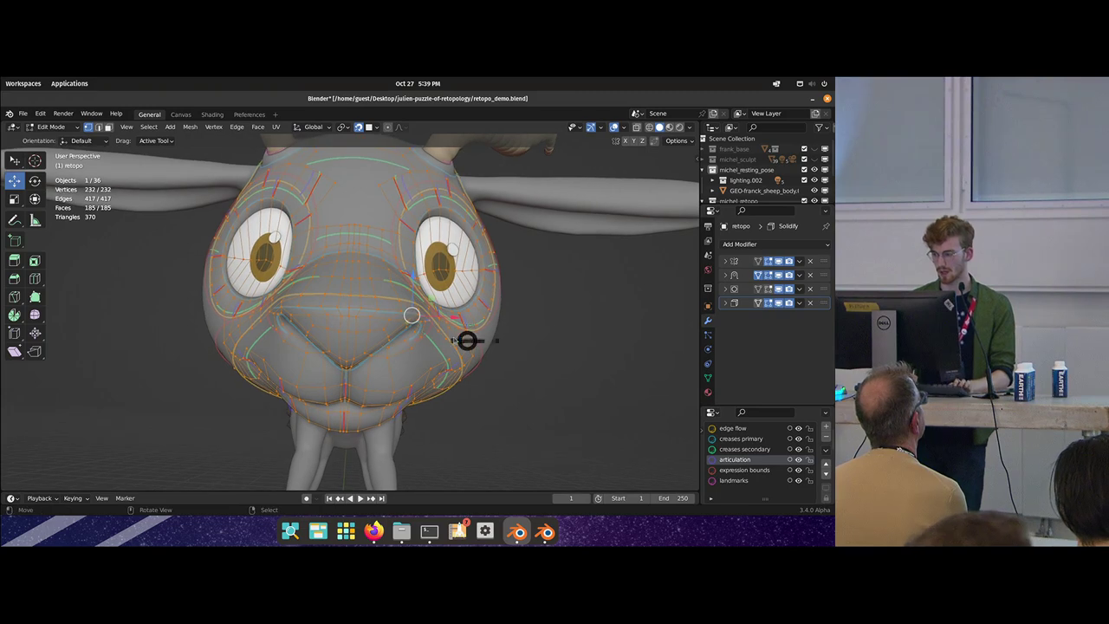
pyautogui.press('Tab')
pyautogui.click(778, 302)
# - Put the mesh back into Sculpt Mode and turn off the viewport display of the modifier above Solidify
pyautogui.moveTo(438, 327)
pyautogui.mouseDown(button='middle')
pyautogui.moveTo(277, 334)
pyautogui.moveTo(321, 334)
pyautogui.mouseUp(button='middle')
pyautogui.press('q')
pyautogui.click(415, 328)
pyautogui.press('q')
pyautogui.click(414, 331)
pyautogui.hotkey('ctrl', 'Tab')
pyautogui.click(401, 333)
pyautogui.moveTo(425, 327); pyautogui.dragTo(379, 332, button='middle')
pyautogui.press('Tab')
pyautogui.press('Tab')
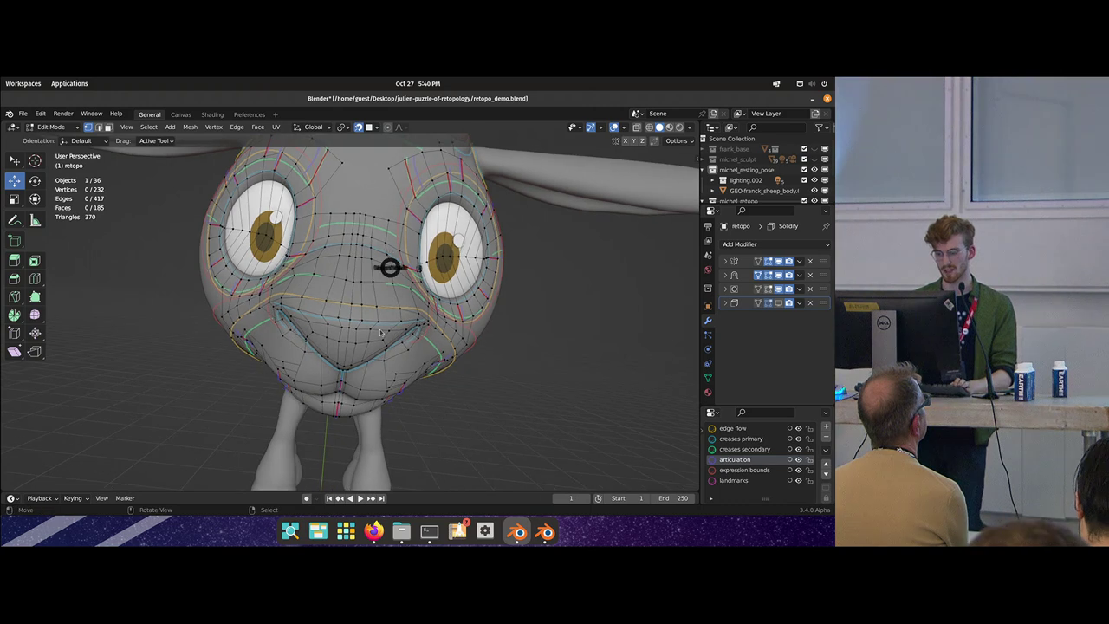
pyautogui.click(446, 273)
pyautogui.click(778, 289)
pyautogui.moveTo(347, 294); pyautogui.dragTo(314, 302, button='middle')
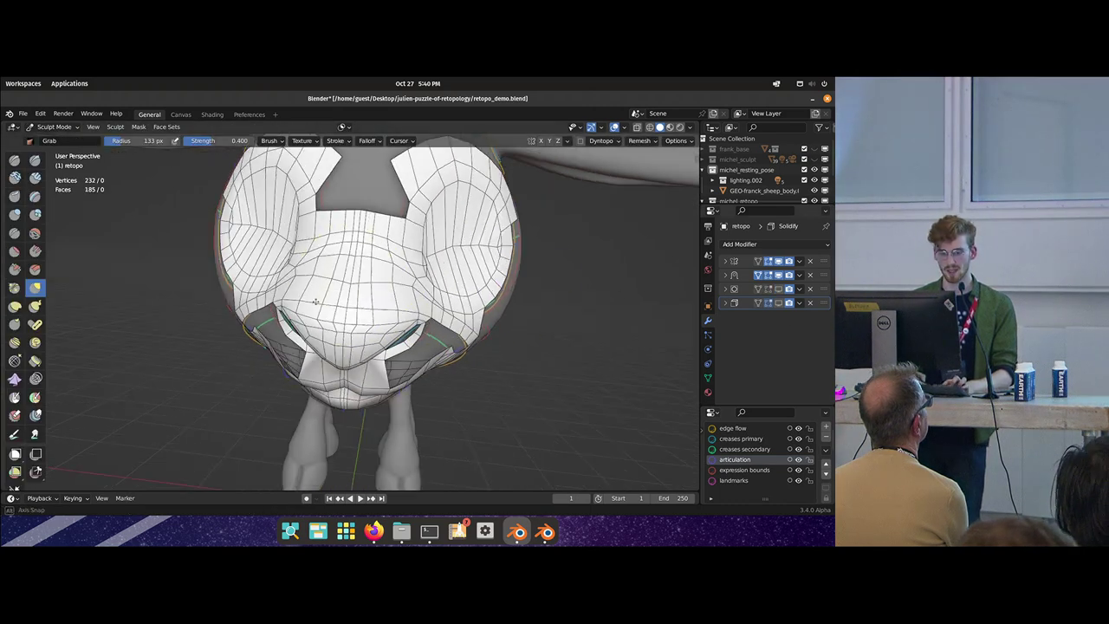
# - Relax the quads over the nose and nose bridge with the Topology brush, adjusting the brush size
pyautogui.click(15, 361)
pyautogui.moveTo(104, 346)
pyautogui.mouseDown(button='middle')
pyautogui.moveTo(354, 302)
pyautogui.moveTo(363, 310)
pyautogui.mouseUp(button='middle')
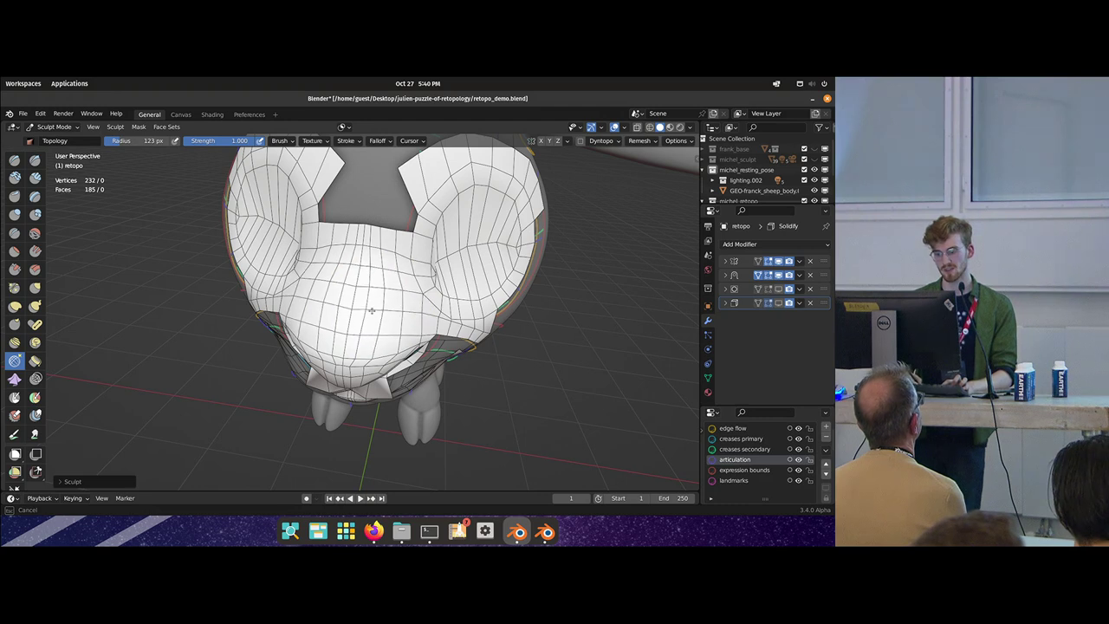
pyautogui.moveTo(371, 320); pyautogui.dragTo(331, 307, button='middle')
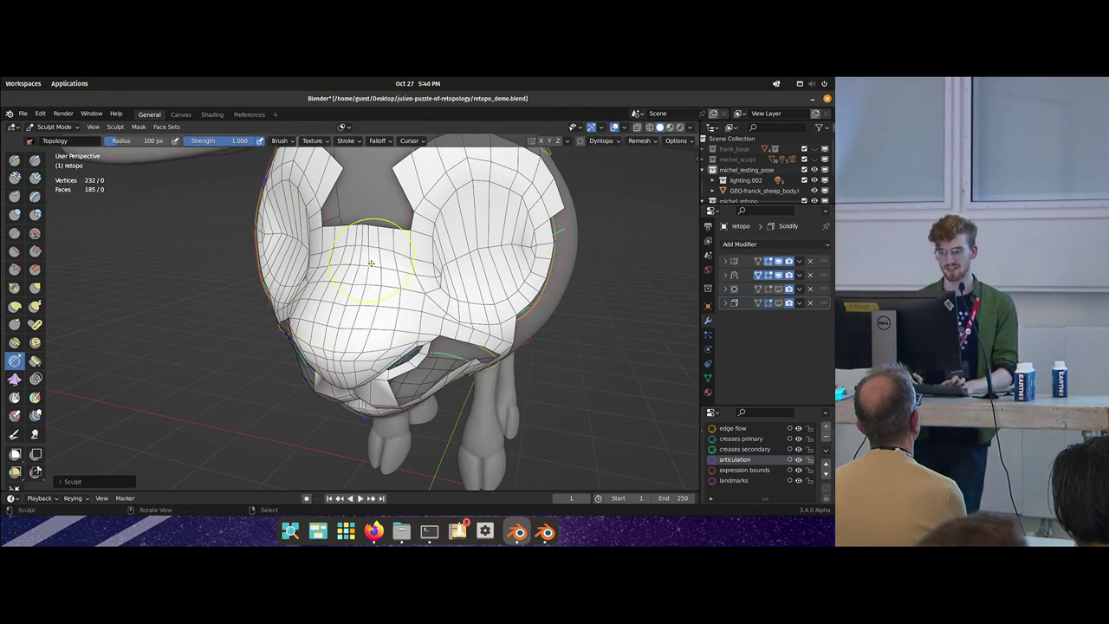
pyautogui.press('f')
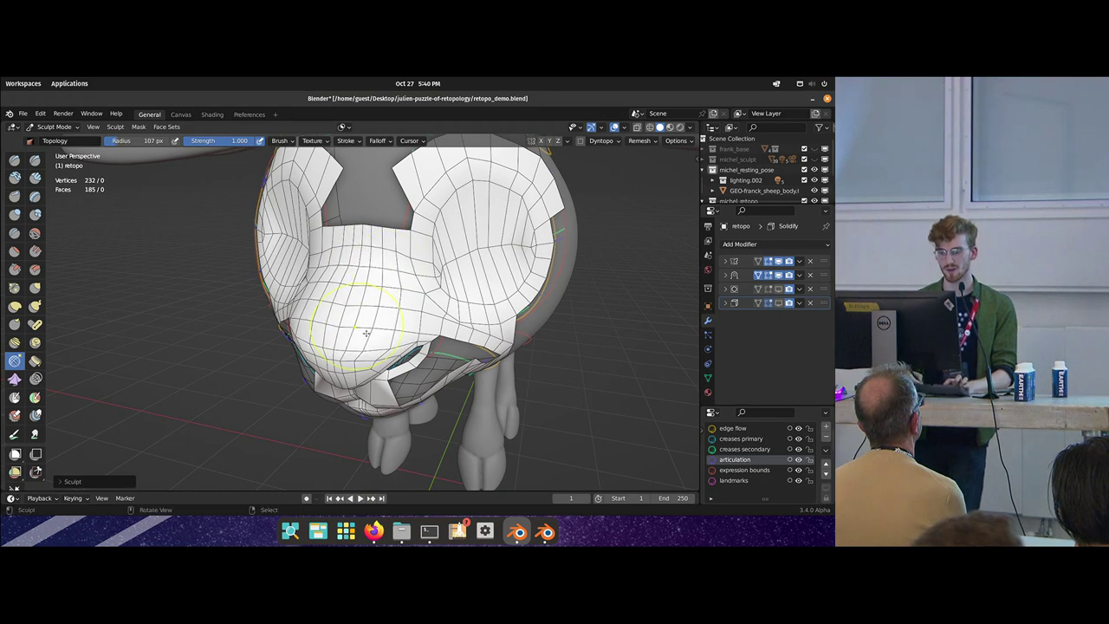
pyautogui.moveTo(367, 332); pyautogui.dragTo(342, 332, button='middle')
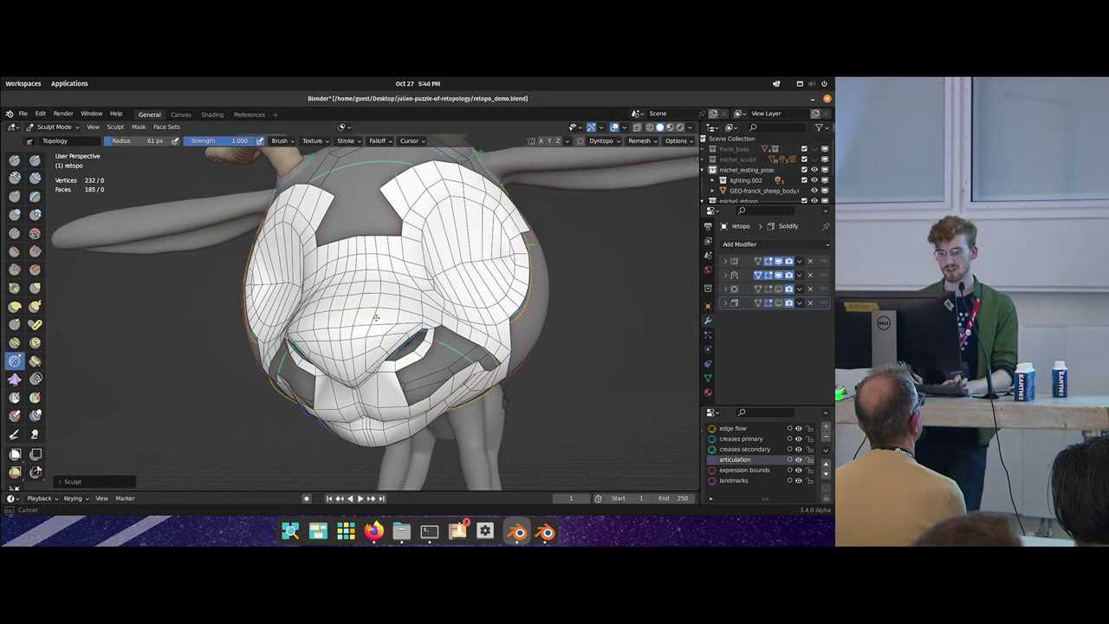
pyautogui.moveTo(405, 317)
pyautogui.mouseDown(button='middle')
pyautogui.moveTo(424, 320)
pyautogui.moveTo(387, 275)
pyautogui.moveTo(421, 335)
pyautogui.mouseUp(button='middle')
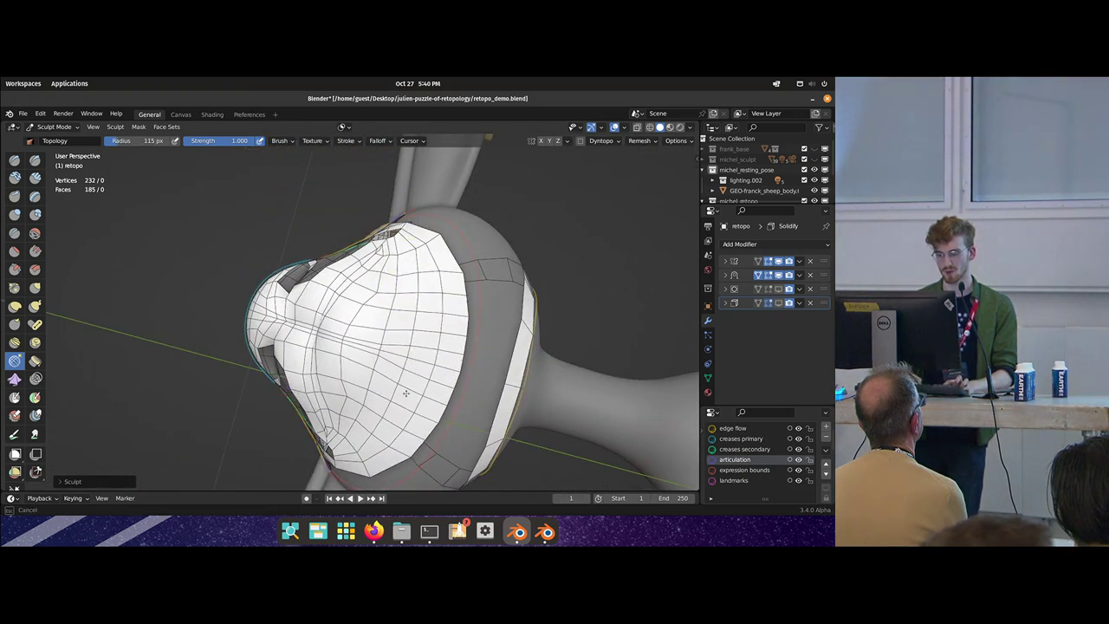
# - Relax the quads across the chin and lips with the Topology brush
pyautogui.moveTo(358, 357); pyautogui.dragTo(362, 387)
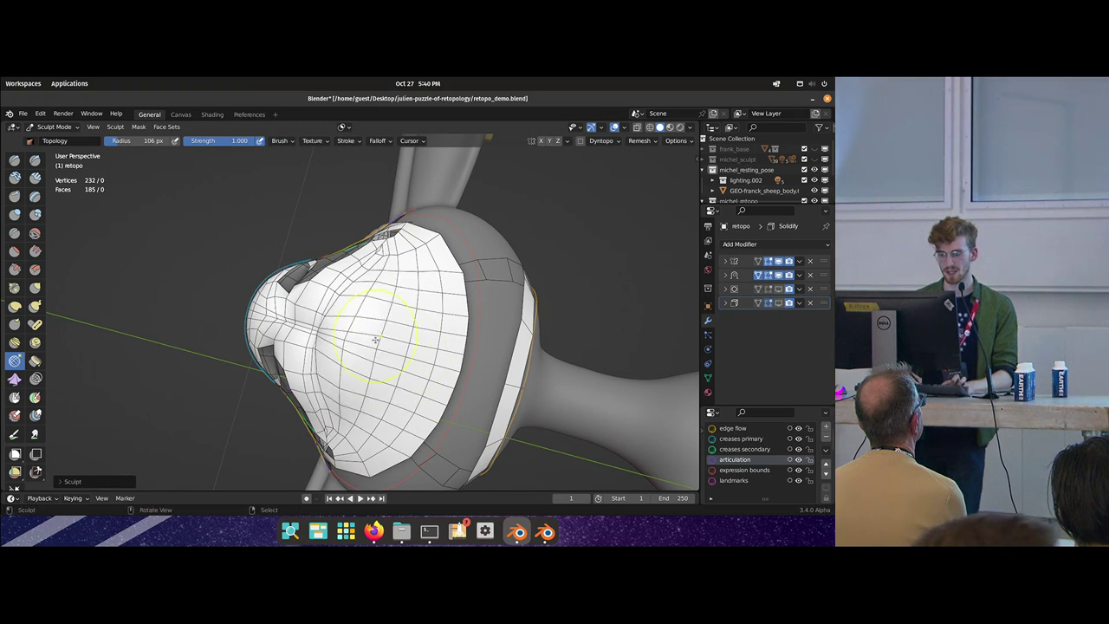
pyautogui.moveTo(408, 322); pyautogui.dragTo(357, 330, button='middle')
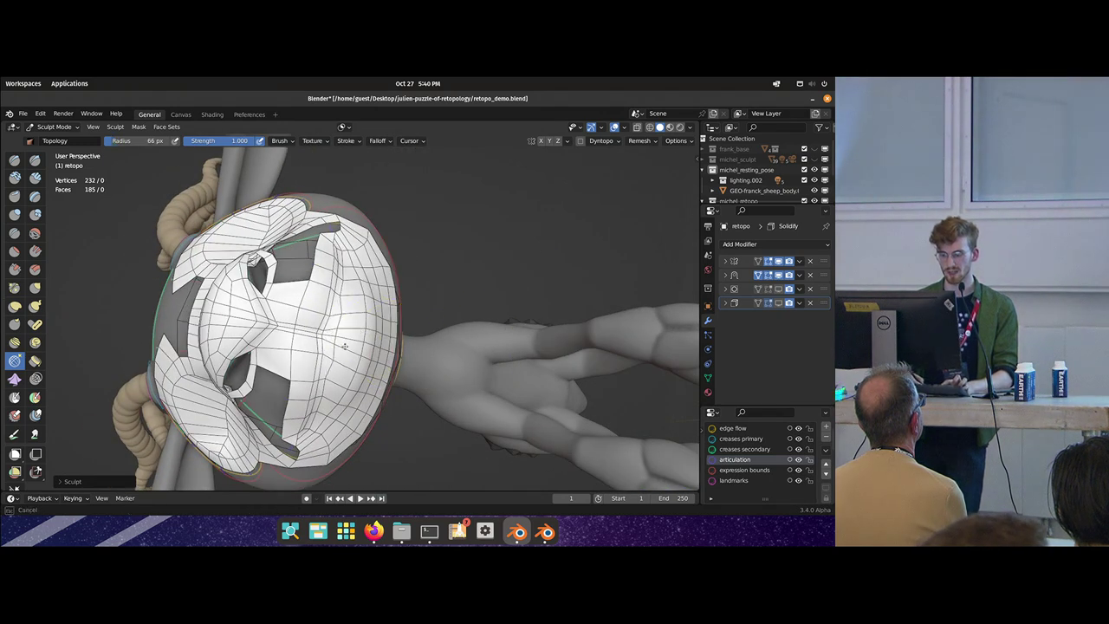
pyautogui.click(433, 339)
pyautogui.moveTo(433, 338); pyautogui.dragTo(342, 302, button='middle')
pyautogui.scroll(2, 351, 298)
pyautogui.moveTo(337, 301); pyautogui.dragTo(309, 292)
pyautogui.moveTo(296, 300); pyautogui.dragTo(297, 294)
pyautogui.moveTo(296, 298)
pyautogui.mouseDown(button='middle')
pyautogui.moveTo(322, 284)
pyautogui.moveTo(293, 305)
pyautogui.mouseUp(button='middle')
# - Return to Edit Mode and add a loop cut through the quads below the lower lip
pyautogui.hotkey('alt', 'a')
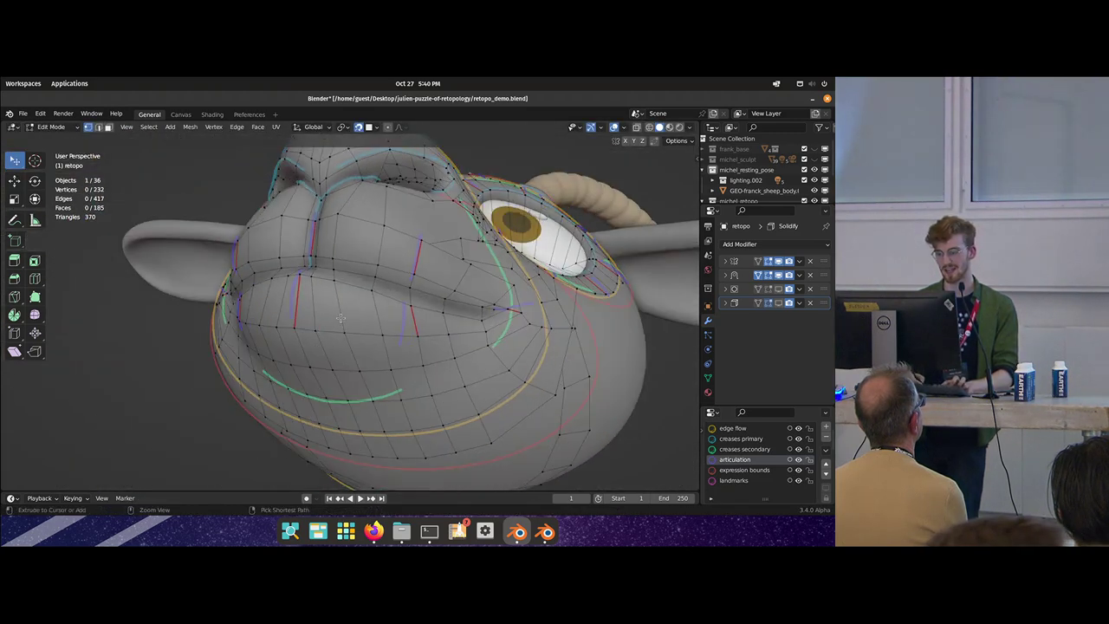
pyautogui.scroll(-2, 338, 312)
pyautogui.hotkey('ctrl', 'r')
pyautogui.moveTo(346, 311); pyautogui.dragTo(350, 333)
pyautogui.keyDown('alt'); pyautogui.rightClick(349, 329); pyautogui.keyUp('alt')
pyautogui.press('g')
pyautogui.moveTo(350, 336); pyautogui.dragTo(354, 301, button='middle')
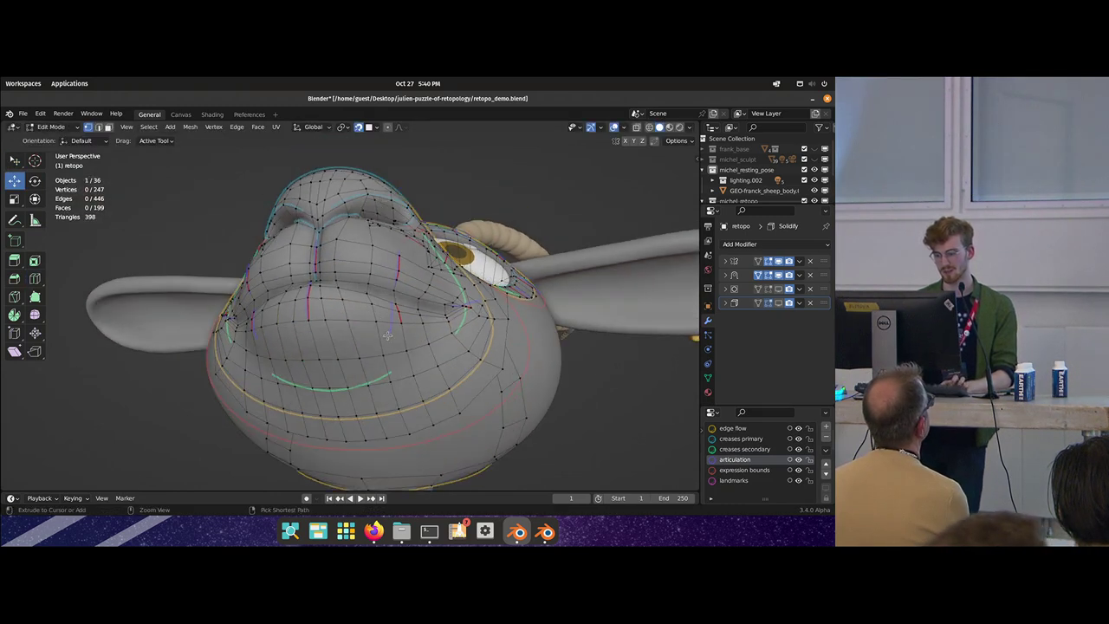
# - Add another loop cut across the chin below the lower lip and adjust the vertices around it
pyautogui.hotkey('ctrl', 'r')
pyautogui.moveTo(375, 341); pyautogui.dragTo(375, 340)
pyautogui.hotkey('alt', 'a')
pyautogui.moveTo(372, 359); pyautogui.dragTo(359, 341, button='middle')
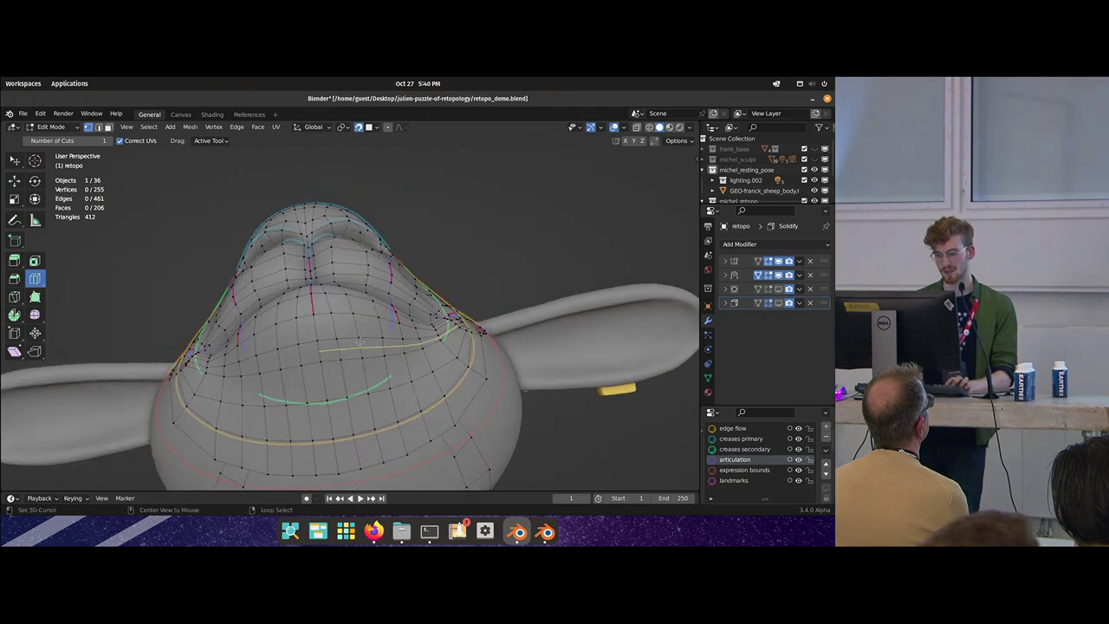
pyautogui.press('g')
pyautogui.moveTo(359, 360); pyautogui.dragTo(357, 349)
pyautogui.hotkey('alt', 'a')
# - Fill two more quads from the strip under the nostril outward above the upper-lip strip
pyautogui.moveTo(358, 329); pyautogui.dragTo(339, 368, button='middle')
pyautogui.scroll(-2, 338, 346)
pyautogui.scroll(2, 337, 367)
pyautogui.press('w')
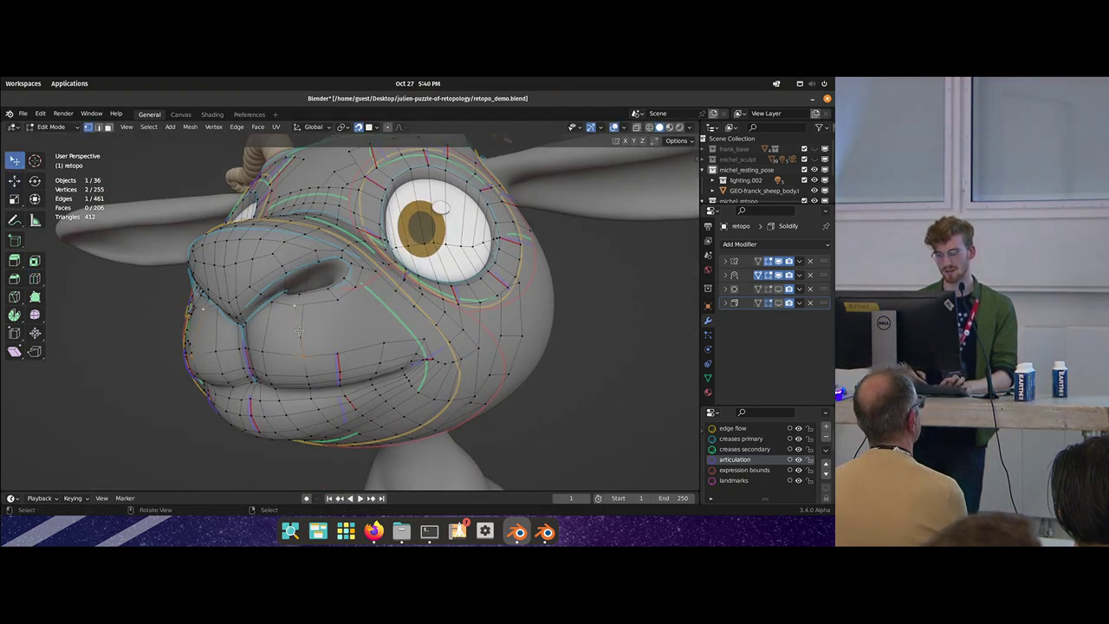
pyautogui.press('f')
pyautogui.moveTo(298, 330); pyautogui.dragTo(330, 354, button='middle')
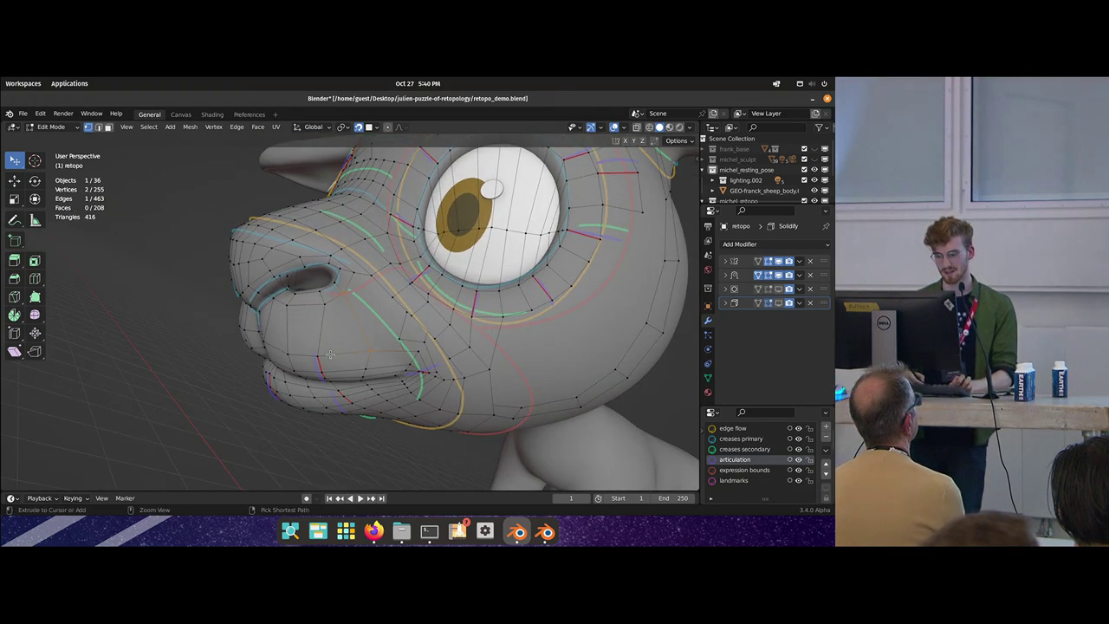
# - Add a loop cut through the newly filled quads between the nostril and the upper lip
pyautogui.scroll(1, 359, 315)
pyautogui.hotkey('ctrl', 'r')
pyautogui.click(349, 313)
pyautogui.hotkey('alt', 'a')
pyautogui.moveTo(349, 316)
pyautogui.mouseDown(button='middle')
pyautogui.moveTo(357, 352)
pyautogui.moveTo(363, 327)
pyautogui.mouseUp(button='middle')
# - Reposition the vertices between the nostril and the upper lip to even out the new quads
pyautogui.press('w')
pyautogui.moveTo(365, 323); pyautogui.dragTo(356, 322)
pyautogui.moveTo(356, 322)
pyautogui.mouseDown(button='middle')
pyautogui.moveTo(350, 353)
pyautogui.moveTo(351, 305)
pyautogui.mouseUp(button='middle')
pyautogui.moveTo(358, 299); pyautogui.dragTo(340, 279, button='right')
pyautogui.hotkey('alt', 'a')
pyautogui.moveTo(340, 280); pyautogui.dragTo(342, 282, button='right')
pyautogui.hotkey('alt', 'a')
pyautogui.moveTo(341, 282); pyautogui.dragTo(348, 309, button='middle')
pyautogui.scroll(-3, 282, 343)
pyautogui.moveTo(345, 318); pyautogui.dragTo(344, 316, button='right')
pyautogui.moveTo(364, 253); pyautogui.dragTo(364, 254, button='right')
# - Fill quads at the outer mouth corner toward the yellow edge-flow strip and adjust their vertices
pyautogui.moveTo(365, 254); pyautogui.dragTo(329, 299, button='middle')
pyautogui.keyDown('shift'); pyautogui.moveTo(416, 338); pyautogui.dragTo(352, 298, button='middle'); pyautogui.keyUp('shift')
pyautogui.scroll(1, 352, 298)
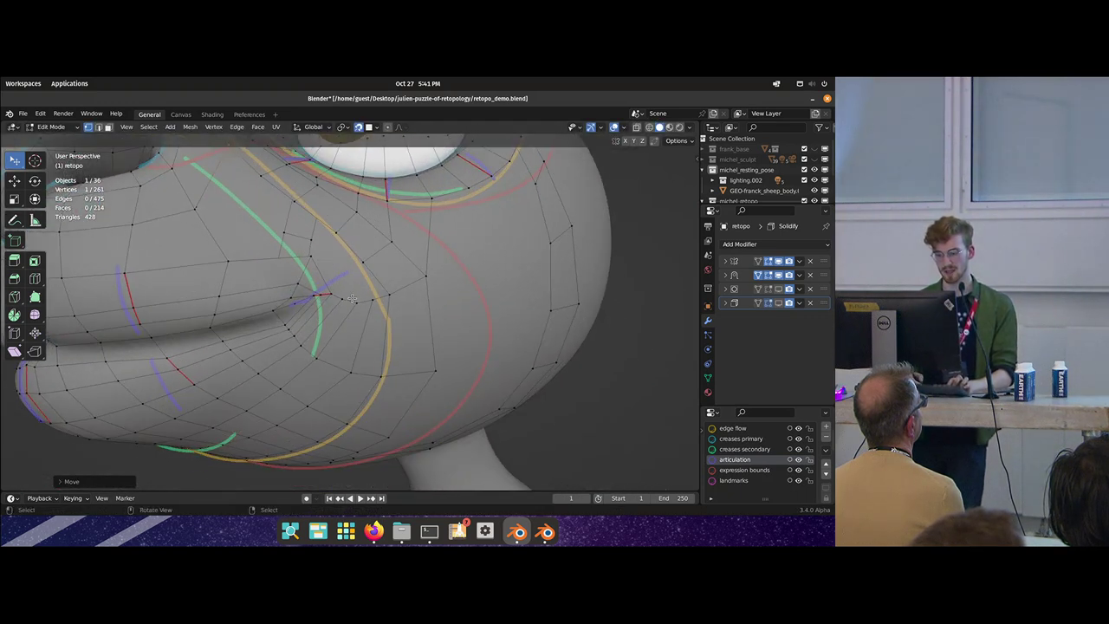
pyautogui.press('f')
pyautogui.click(323, 258)
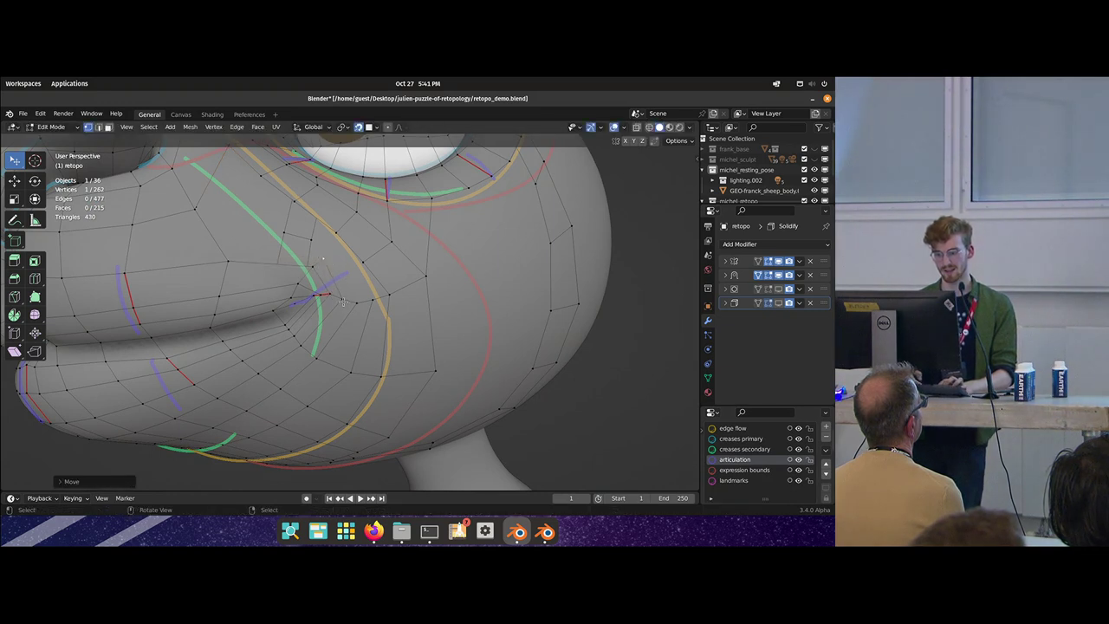
pyautogui.press('f')
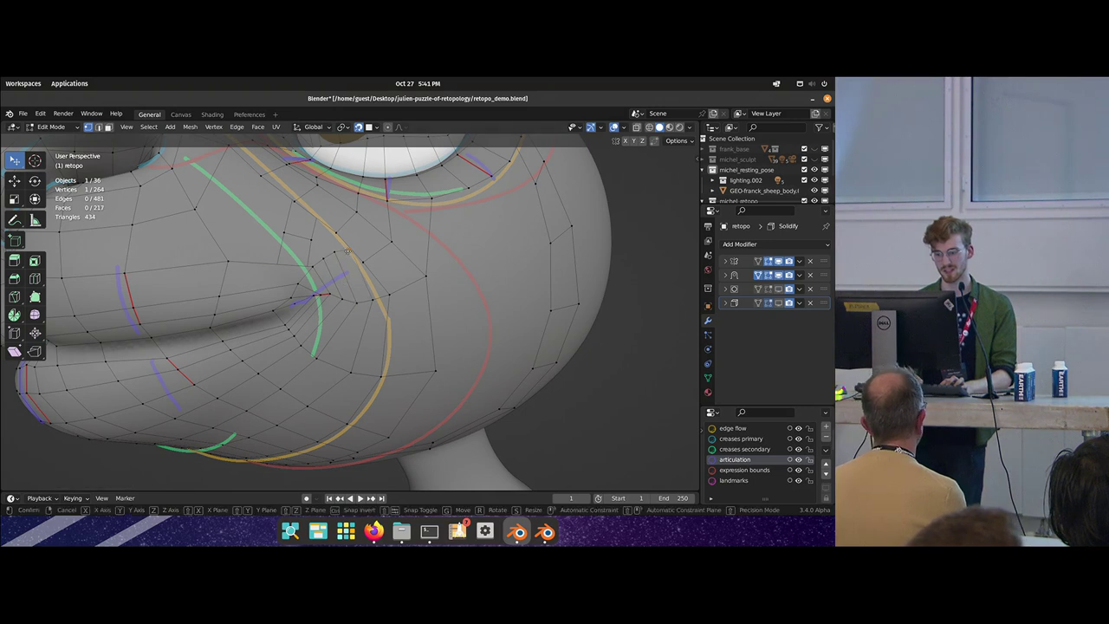
pyautogui.click(385, 297)
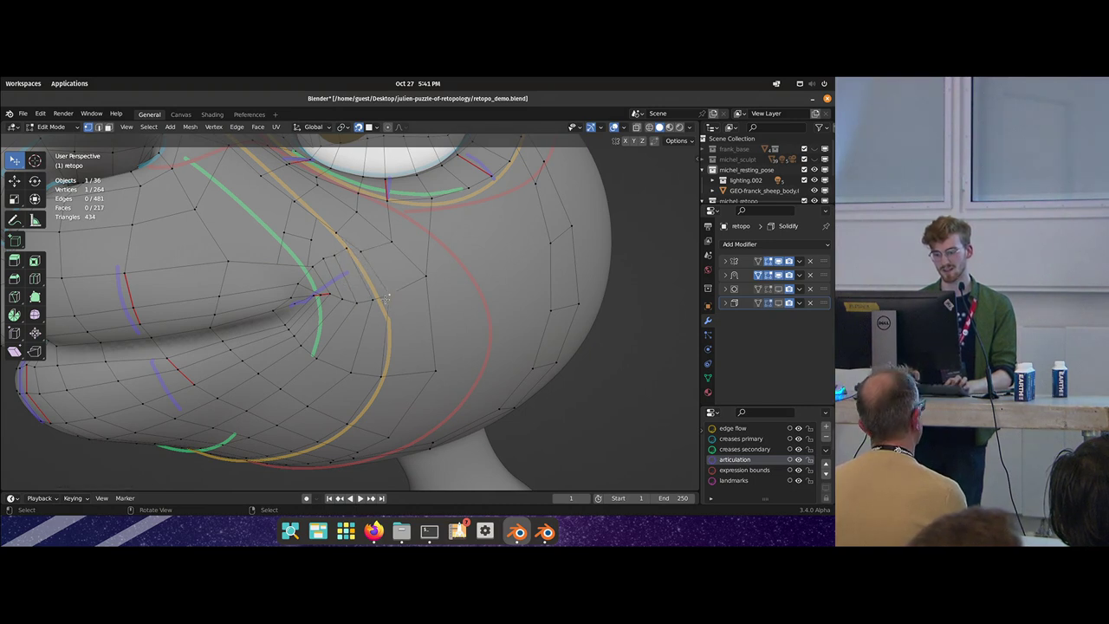
# - Fill quads between the muzzle and the yellow edge-flow strip above the mouth corner, and adjust their vertices
pyautogui.keyDown('shift'); pyautogui.moveTo(348, 245); pyautogui.dragTo(407, 312, button='middle'); pyautogui.keyUp('shift')
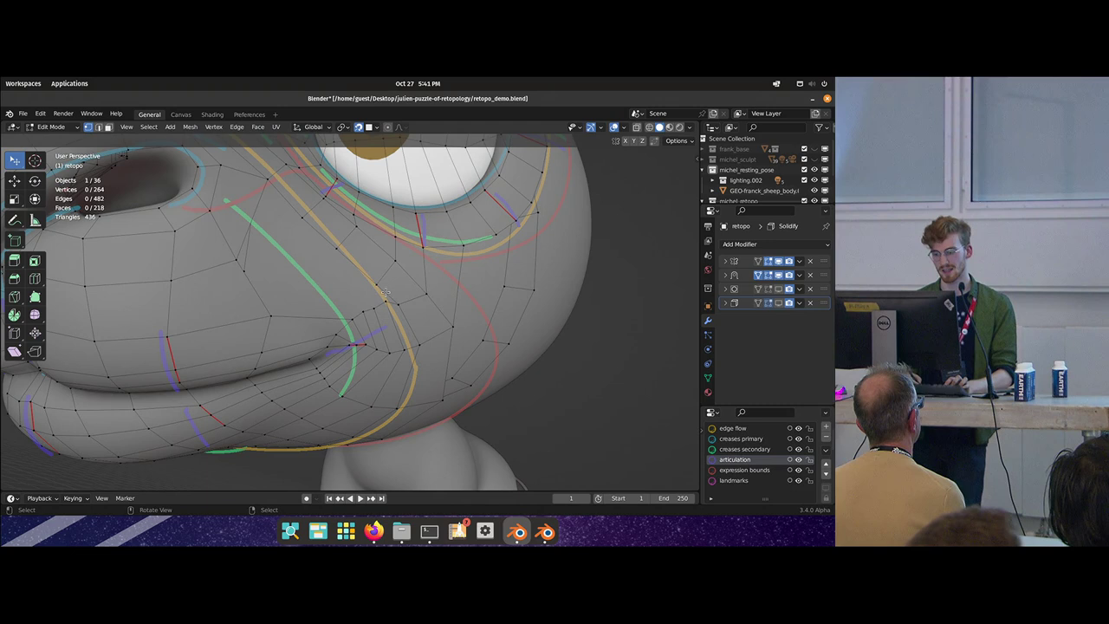
pyautogui.moveTo(372, 281); pyautogui.dragTo(375, 277)
pyautogui.press('f')
pyautogui.click(374, 303)
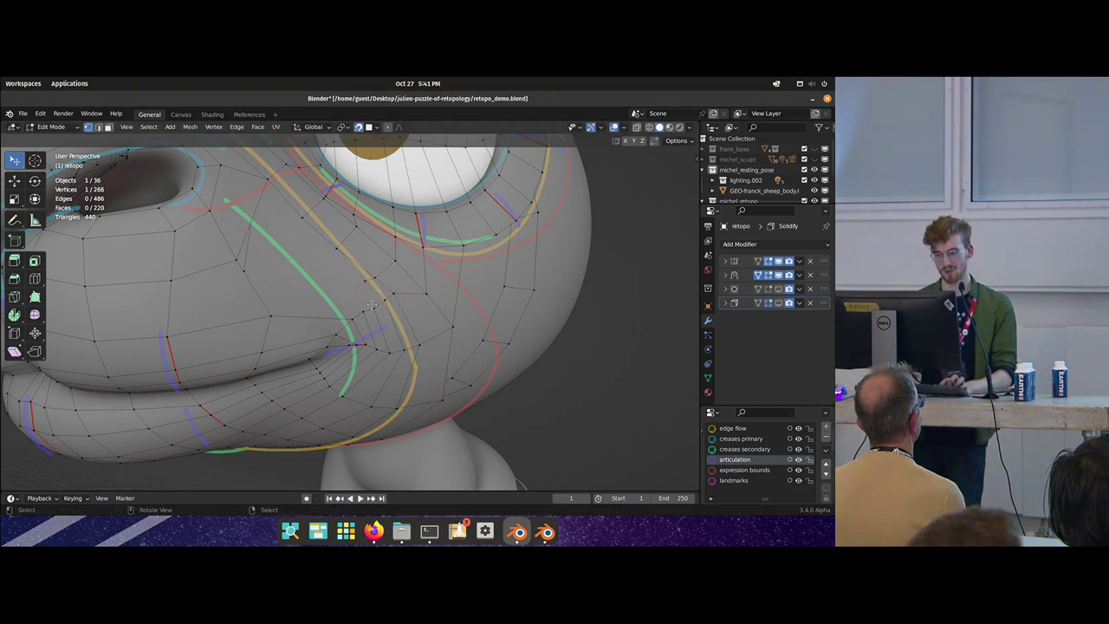
pyautogui.moveTo(341, 291); pyautogui.dragTo(345, 288)
pyautogui.moveTo(361, 282); pyautogui.dragTo(364, 281)
pyautogui.moveTo(366, 280); pyautogui.dragTo(365, 282)
# - Add a loop cut through the cheek quads beside the green crease curve and fill another quad in the gap
pyautogui.scroll(-2, 364, 283)
pyautogui.hotkey('alt', 'a')
pyautogui.moveTo(276, 292); pyautogui.dragTo(371, 290, button='middle')
pyautogui.scroll(2, 379, 330)
pyautogui.hotkey('ctrl', 'r')
pyautogui.moveTo(320, 233); pyautogui.dragTo(313, 229)
pyautogui.moveTo(302, 244); pyautogui.dragTo(298, 251)
pyautogui.hotkey('alt', 'a')
pyautogui.moveTo(381, 289); pyautogui.dragTo(322, 268, button='middle')
pyautogui.press('w')
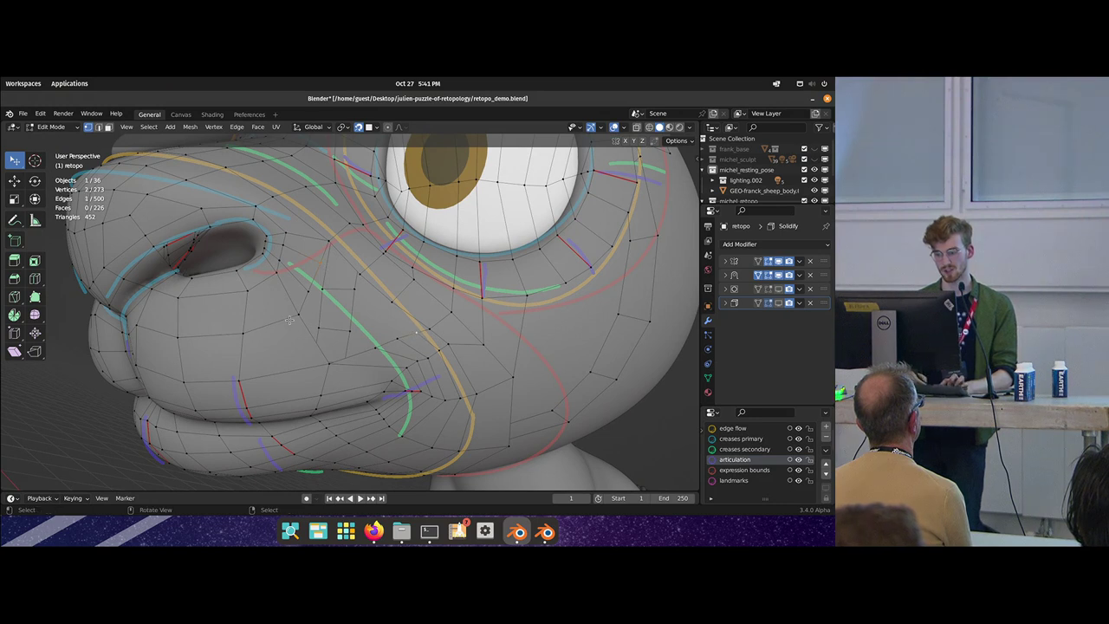
pyautogui.hotkey('ctrl', 'z')
pyautogui.scroll(-2, 294, 312)
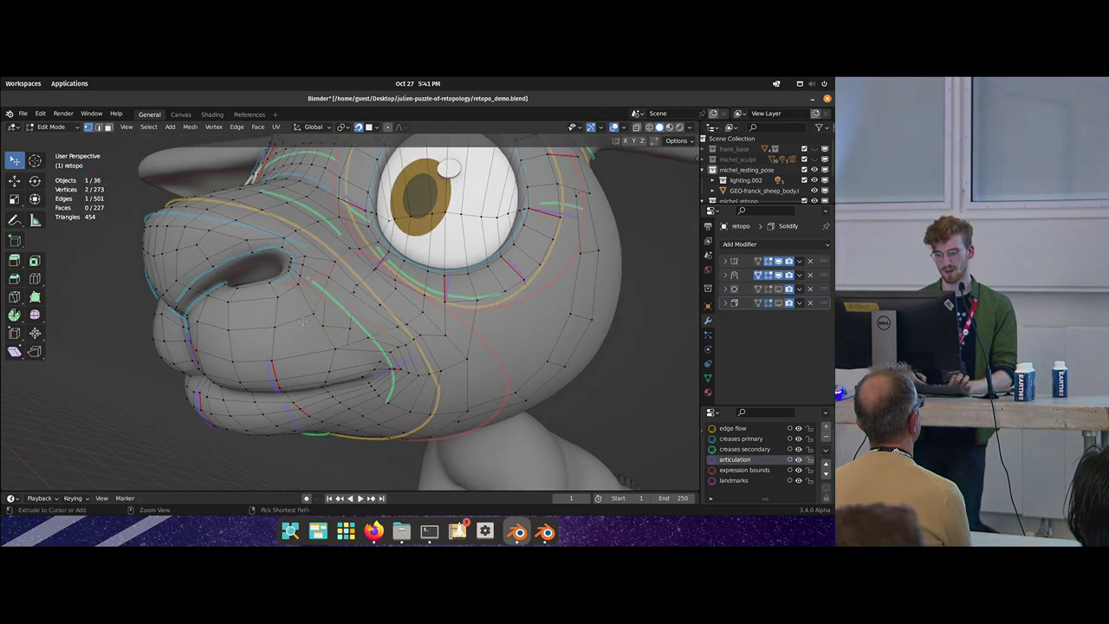
# - Add a loop cut through the two quads outward of the nostril and continue filling toward the yellow strip
pyautogui.moveTo(313, 293); pyautogui.dragTo(327, 299, button='middle')
pyautogui.hotkey('ctrl', 'r')
pyautogui.moveTo(328, 300); pyautogui.dragTo(331, 296)
pyautogui.hotkey('alt', 'a')
pyautogui.press('w')
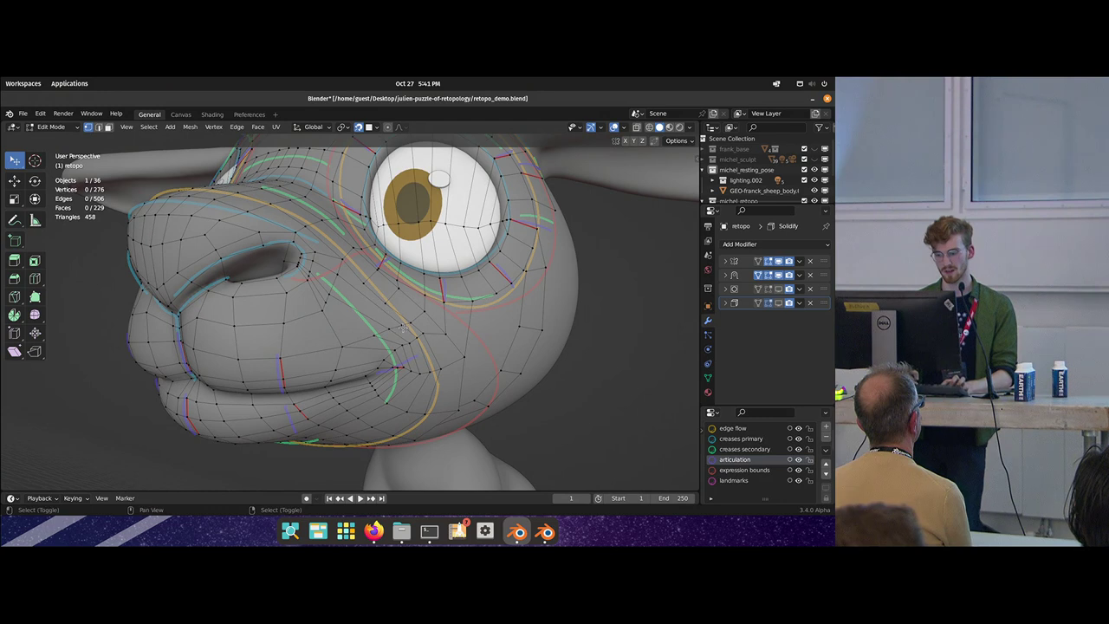
pyautogui.click(379, 317)
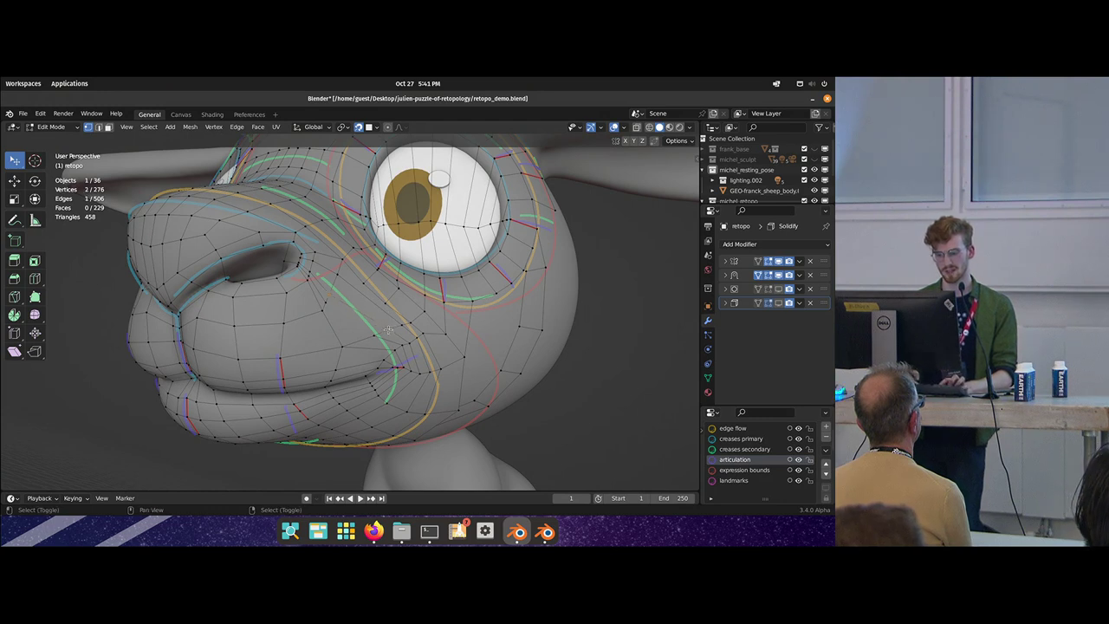
# - Relax the topology between the nostril and the mouth corner in Sculpt Mode
pyautogui.hotkey('ctrl', 'Tab')
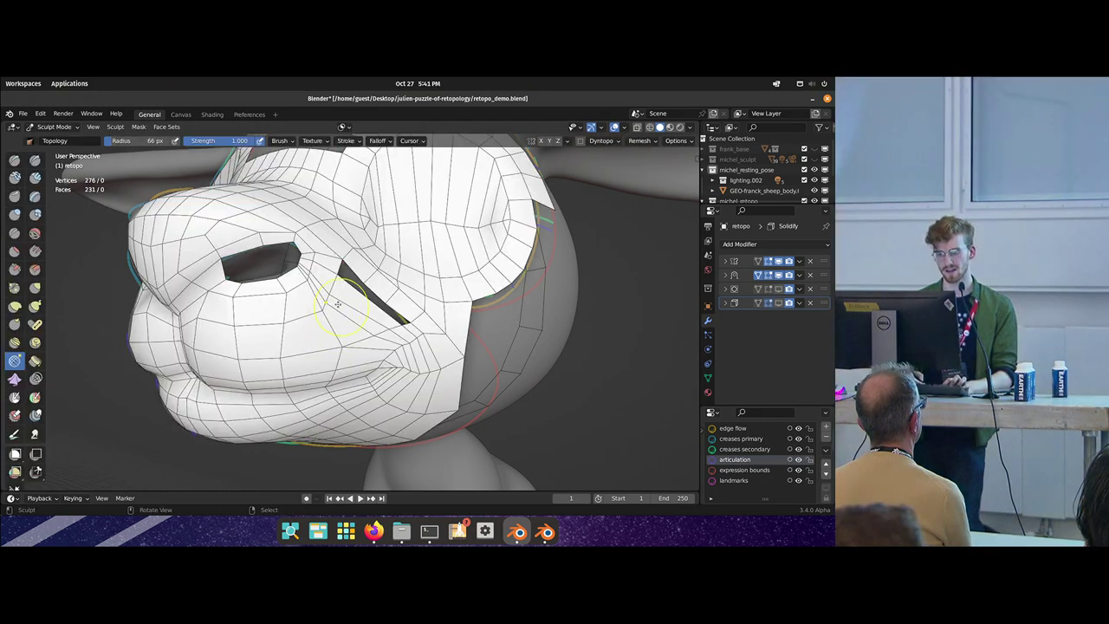
pyautogui.moveTo(333, 293)
pyautogui.keyDown('shift'); pyautogui.mouseDown()
pyautogui.moveTo(358, 324)
pyautogui.moveTo(303, 282)
pyautogui.mouseUp(); pyautogui.keyUp('shift')
pyautogui.press('f')
pyautogui.click(309, 291)
pyautogui.moveTo(318, 239); pyautogui.dragTo(353, 319, button='middle')
# - Add two loop cuts across the muzzle above the upper lip and fill the remaining gap along the yellow strip
pyautogui.press('Tab')
pyautogui.click(352, 319)
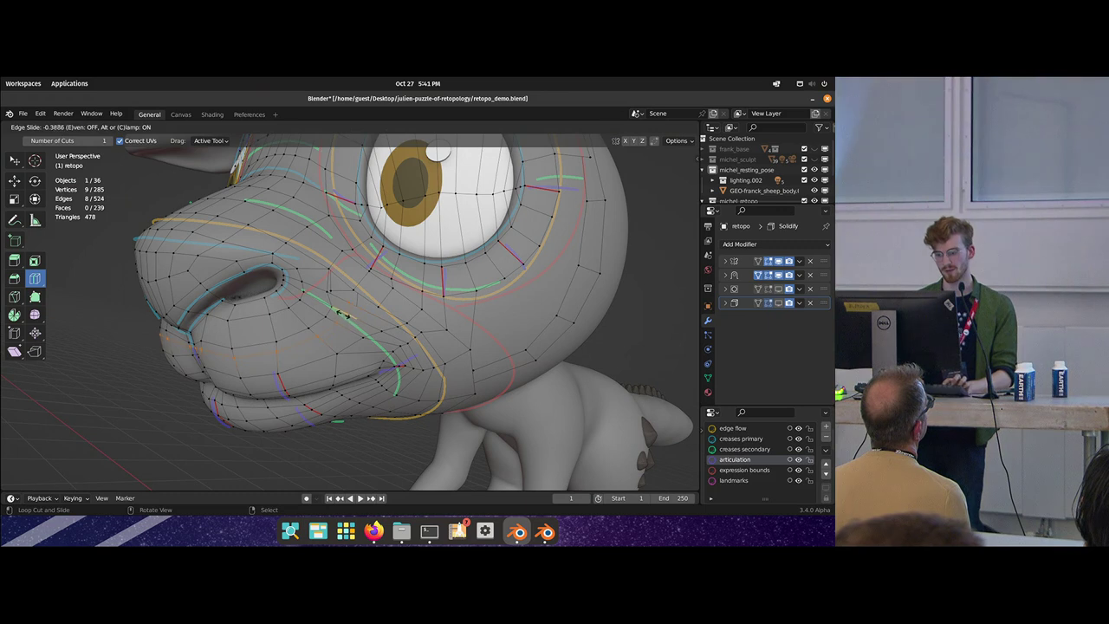
pyautogui.press('w')
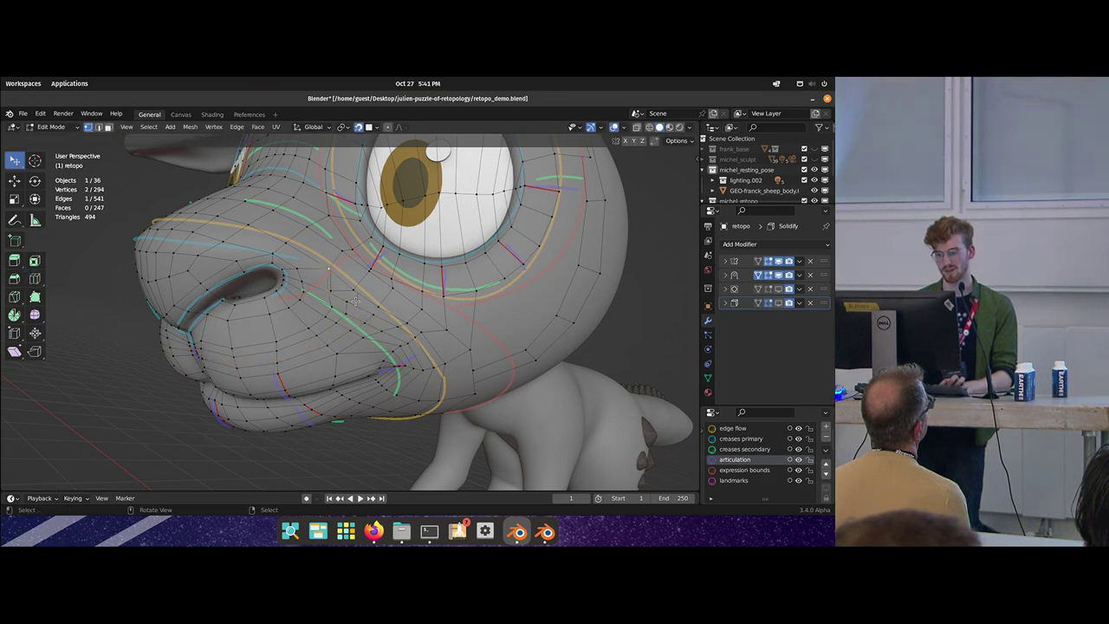
pyautogui.press('f')
pyautogui.moveTo(356, 301); pyautogui.dragTo(394, 299, button='middle')
# - Relax the topology of the filled muzzle and cheek with the Topology brush, varying the brush radius
pyautogui.press('Tab')
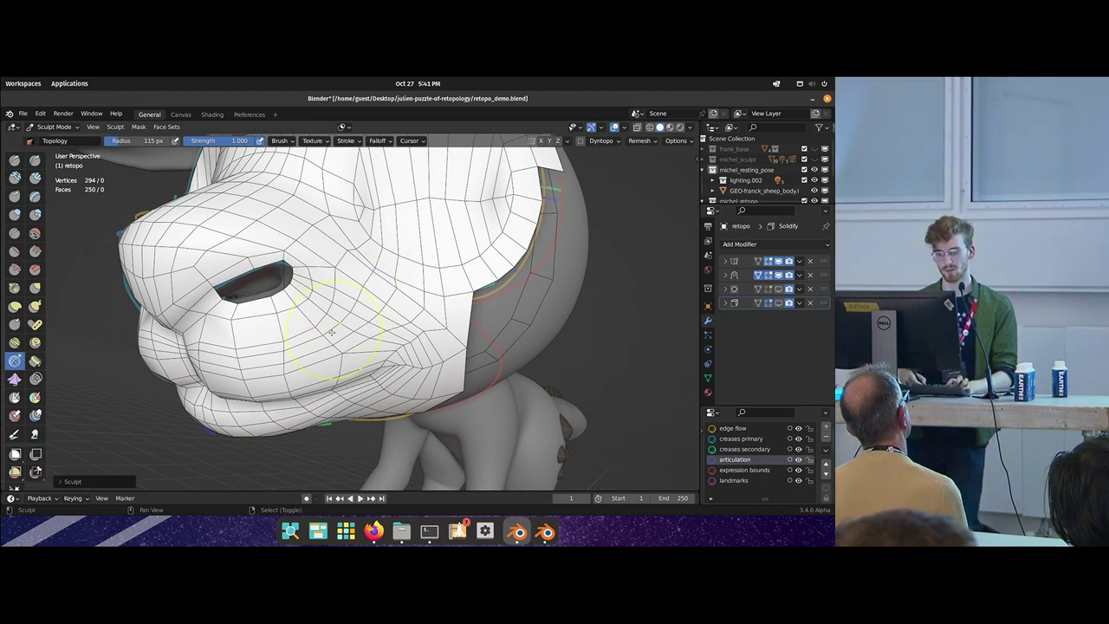
pyautogui.moveTo(284, 353); pyautogui.dragTo(306, 327, button='middle')
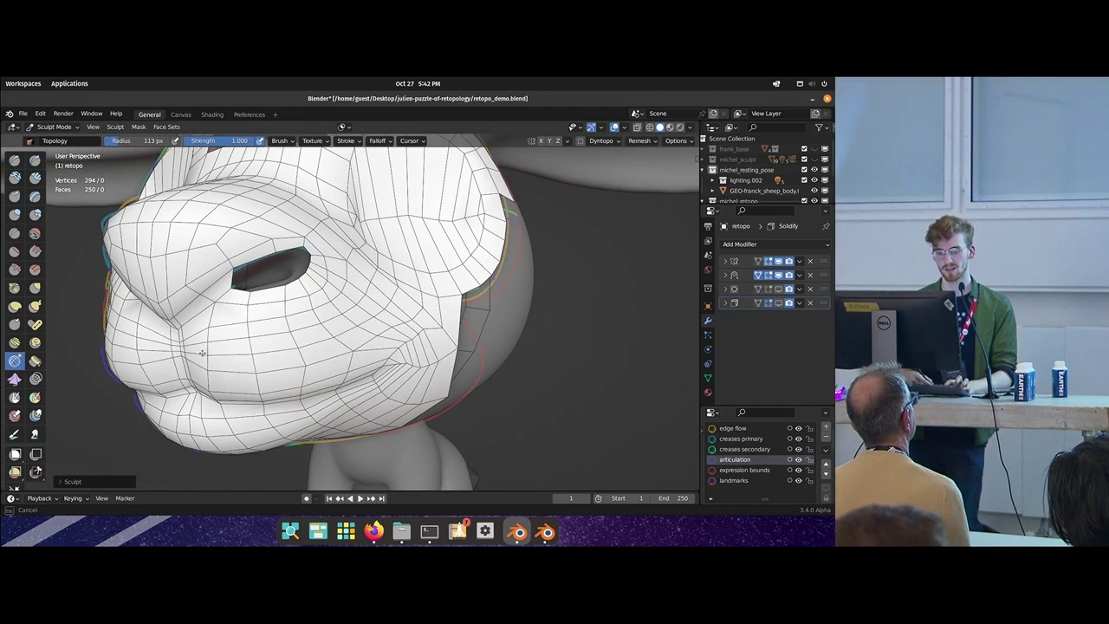
pyautogui.moveTo(186, 346); pyautogui.dragTo(314, 322, button='middle')
pyautogui.press('f')
pyautogui.press('f')
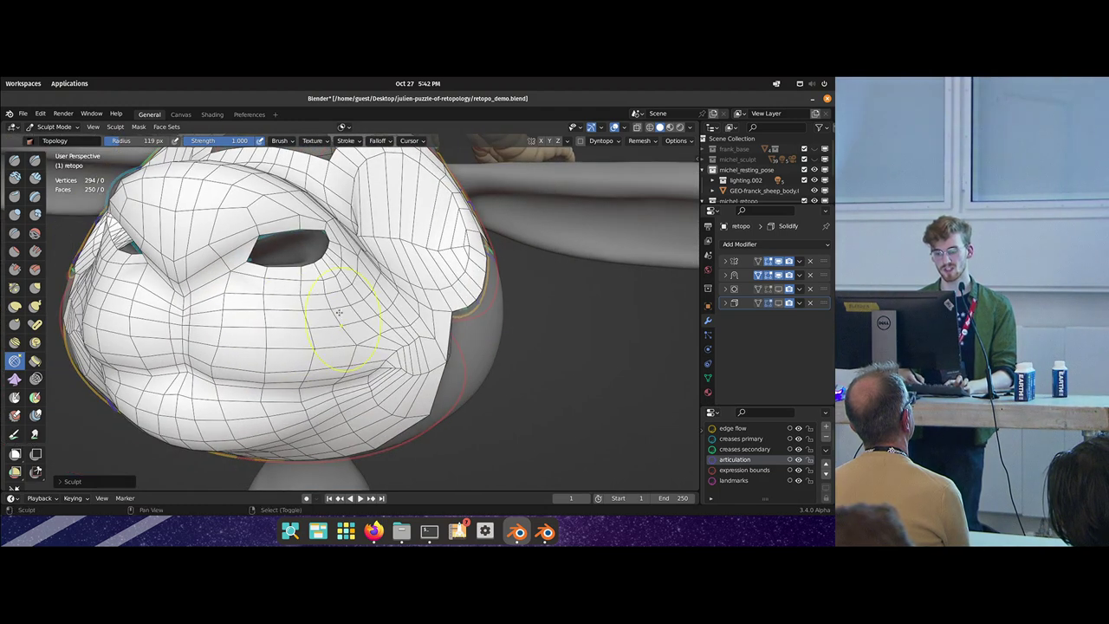
pyautogui.moveTo(381, 309); pyautogui.dragTo(333, 315, button='middle')
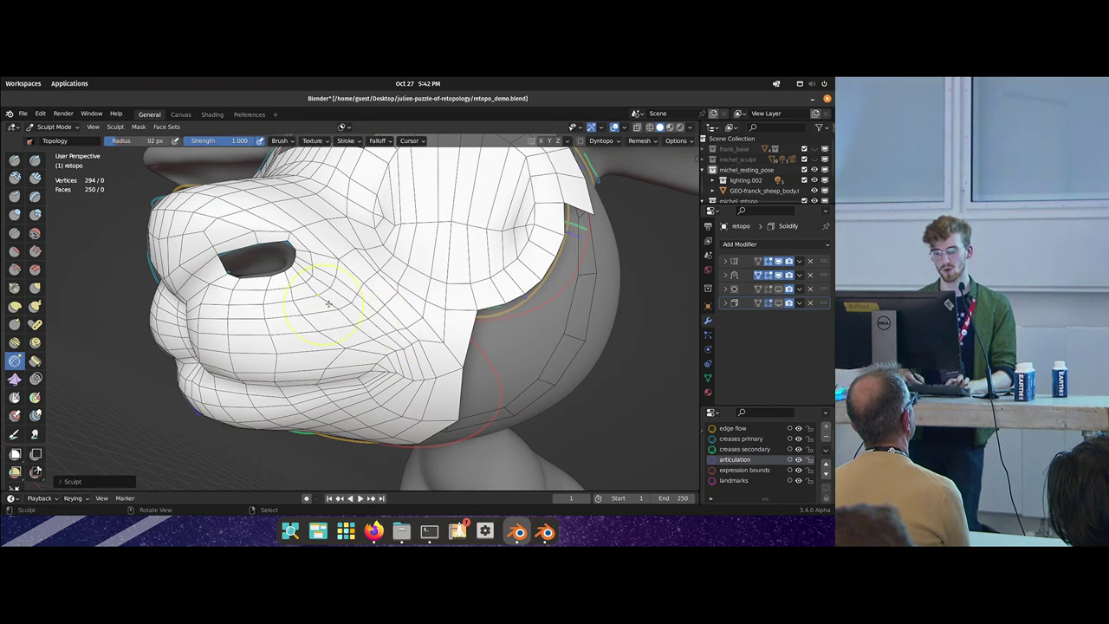
# - Duplicate one quad from the strip above the brow and place it at the middle of the forehead
pyautogui.press('Tab')
pyautogui.moveTo(329, 304)
pyautogui.mouseDown(button='middle')
pyautogui.moveTo(300, 314)
pyautogui.moveTo(293, 332)
pyautogui.moveTo(296, 351)
pyautogui.moveTo(331, 337)
pyautogui.mouseUp(button='middle')
pyautogui.scroll(-5, 299, 333)
pyautogui.scroll(4, 333, 333)
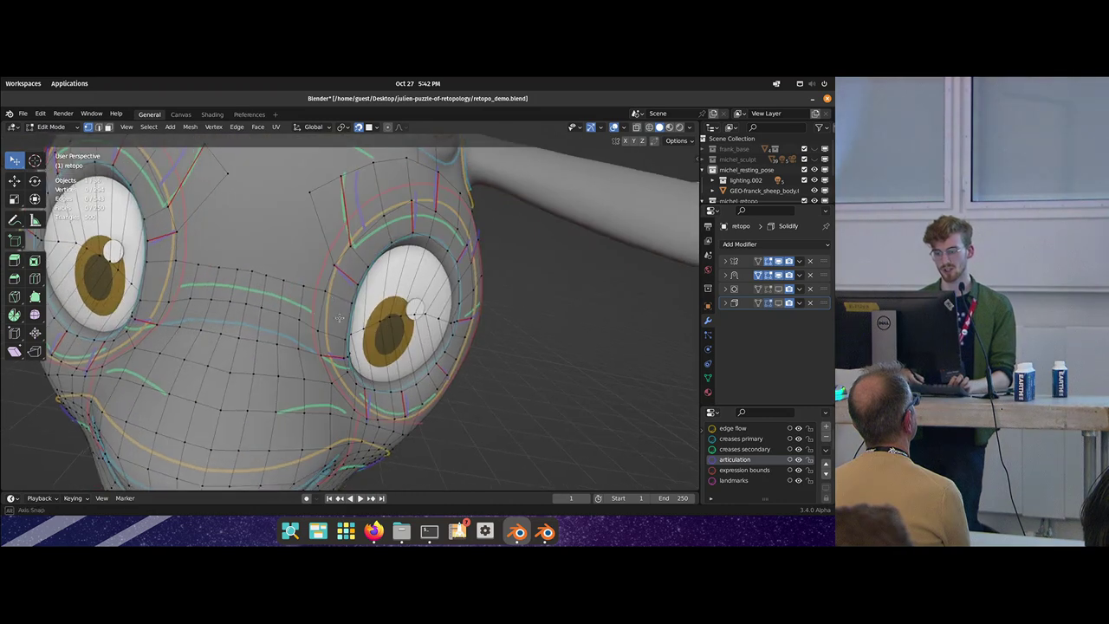
pyautogui.moveTo(333, 295); pyautogui.dragTo(350, 311, button='middle')
pyautogui.keyDown('shift'); pyautogui.moveTo(352, 258); pyautogui.dragTo(346, 318, button='middle'); pyautogui.keyUp('shift')
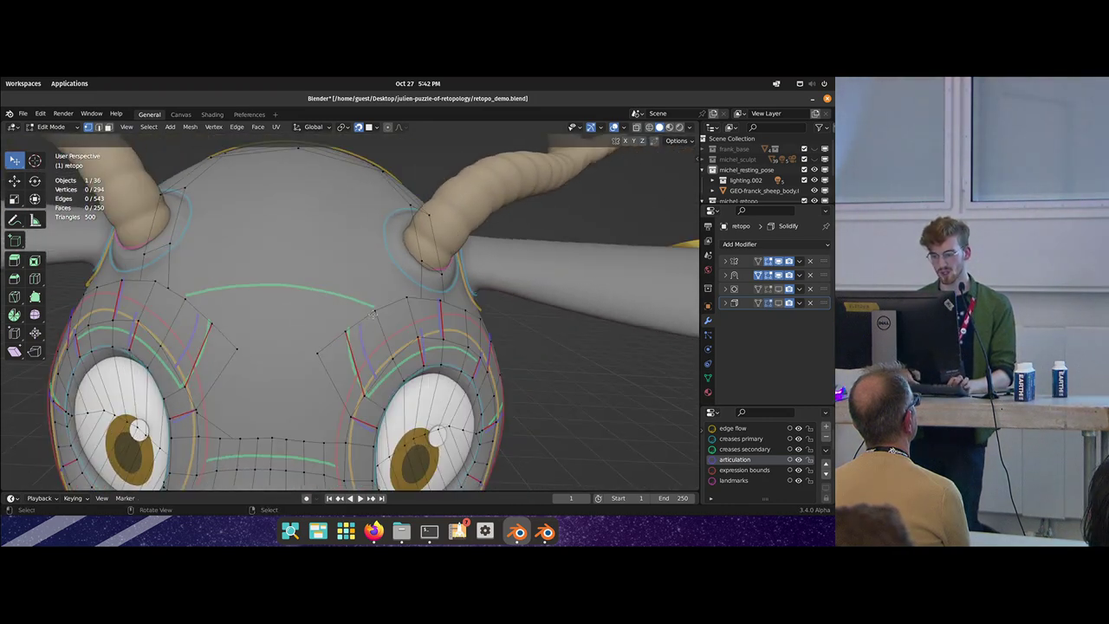
pyautogui.click(378, 315)
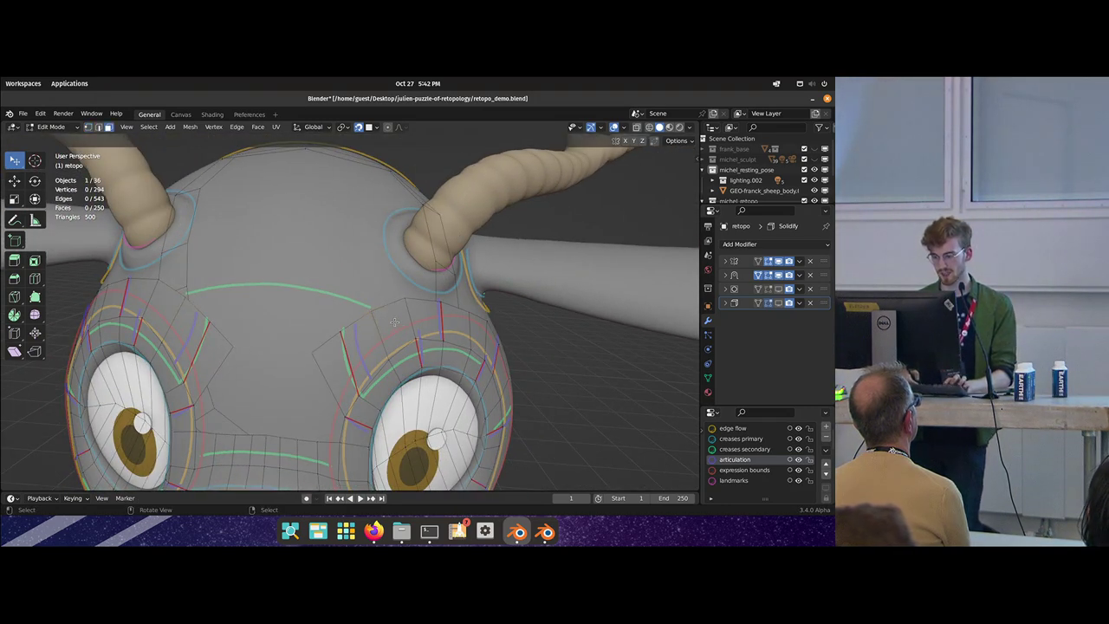
pyautogui.click(394, 322)
pyautogui.hotkey('shift', 'd')
pyautogui.click(310, 284)
pyautogui.click(320, 285)
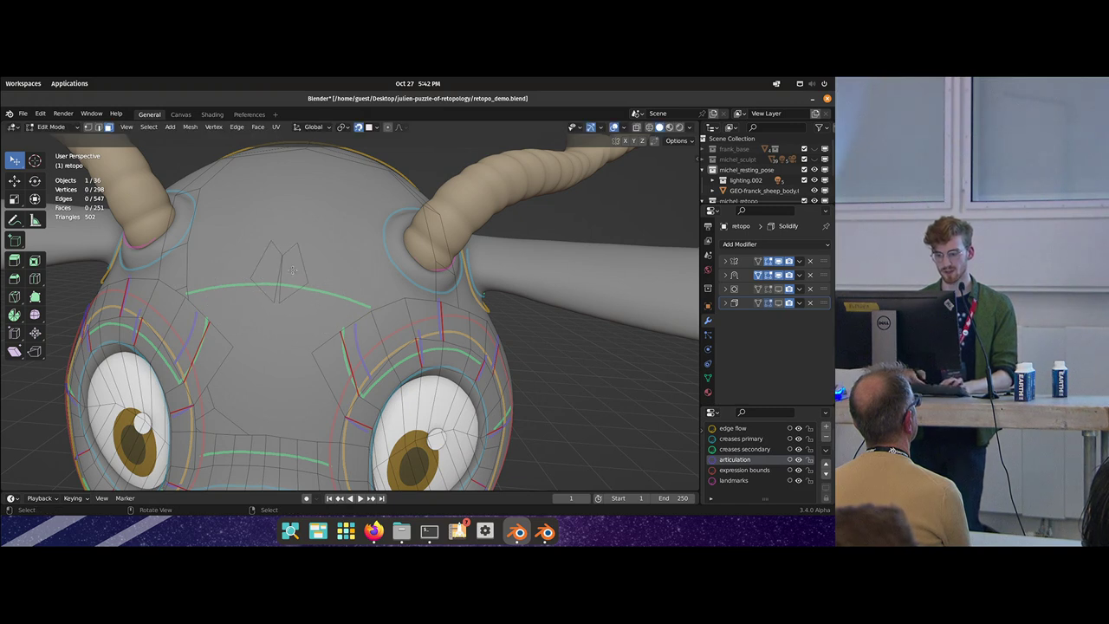
# - Rotate and move the duplicated quad onto the green forehead crease curve and align its vertices at the centre line
pyautogui.click(292, 271)
pyautogui.press('r')
pyautogui.moveTo(348, 297); pyautogui.dragTo(342, 329)
pyautogui.press('g')
pyautogui.hotkey('alt', 'a')
pyautogui.press('1')
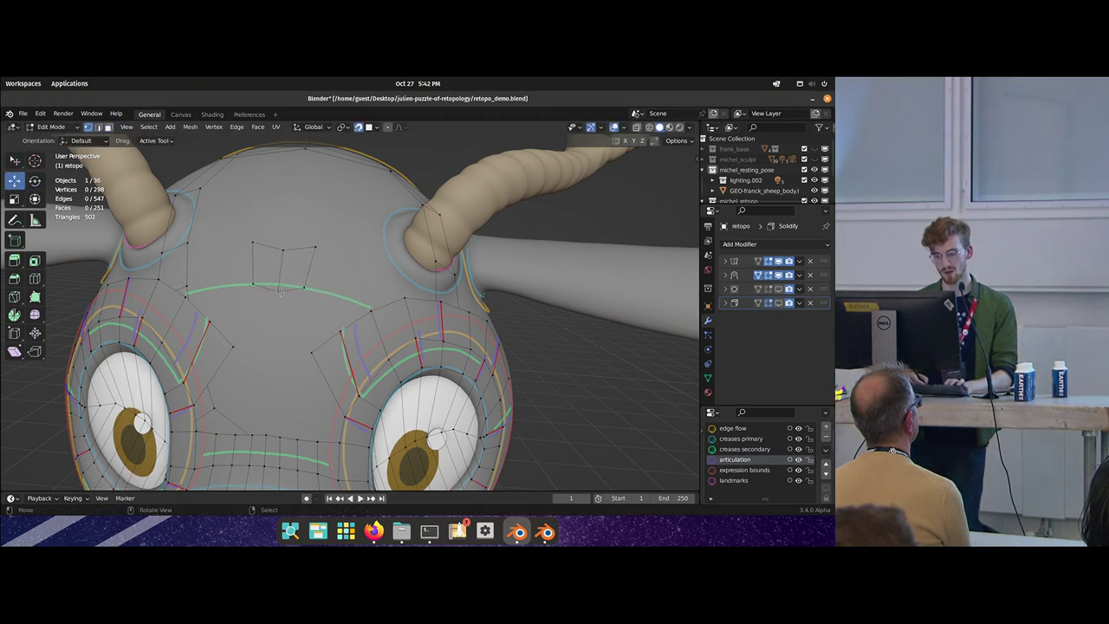
pyautogui.press('w')
pyautogui.moveTo(280, 292); pyautogui.dragTo(275, 282)
# - Extrude the quad's outer edge along the green forehead crease curve into a strip and adjust the cross edges
pyautogui.moveTo(386, 332); pyautogui.dragTo(300, 281, button='middle')
pyautogui.press('2')
pyautogui.click(305, 273)
pyautogui.press('e')
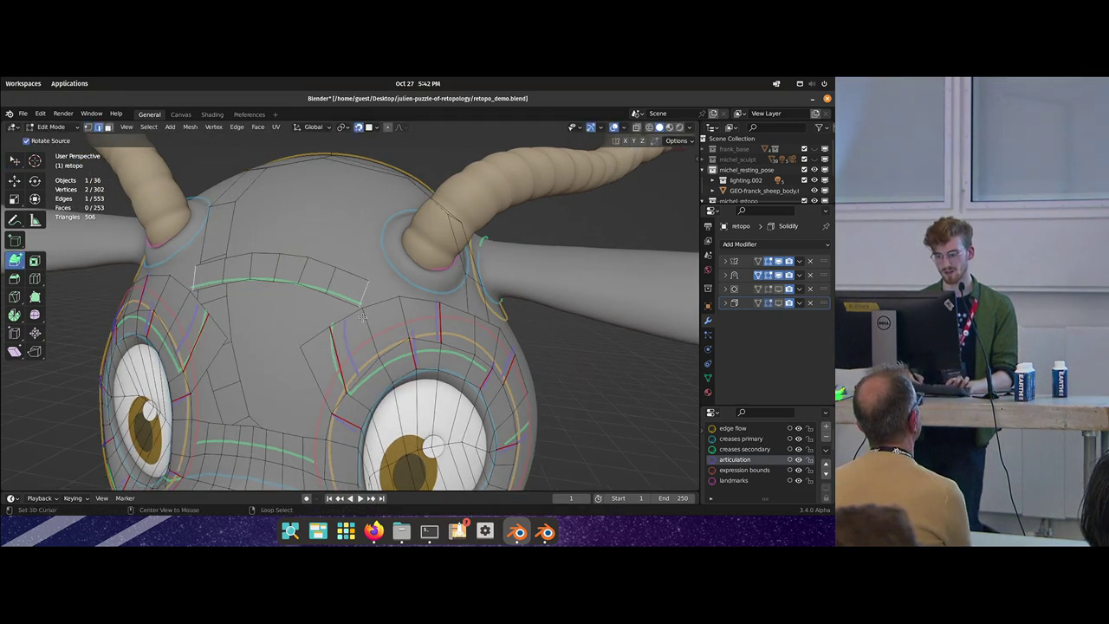
pyautogui.rightClick(362, 292)
pyautogui.press('g')
pyautogui.moveTo(362, 291); pyautogui.dragTo(366, 290)
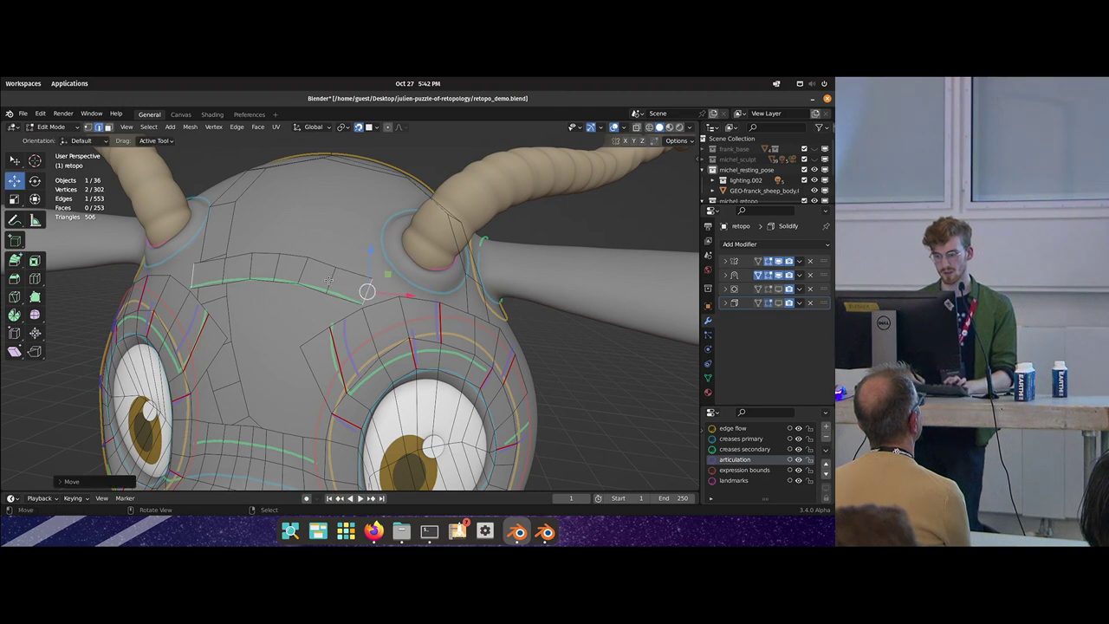
pyautogui.rightClick(330, 279)
pyautogui.press('g')
pyautogui.click(333, 276)
pyautogui.hotkey('alt', 'a')
pyautogui.moveTo(333, 277); pyautogui.dragTo(283, 280, button='middle')
# - Extrude the forehead strip's lower edge row downward into a second row of quads
pyautogui.press('1')
pyautogui.rightClick(283, 280)
pyautogui.keyDown('ctrl'); pyautogui.rightClick(373, 306); pyautogui.keyUp('ctrl')
pyautogui.press('e')
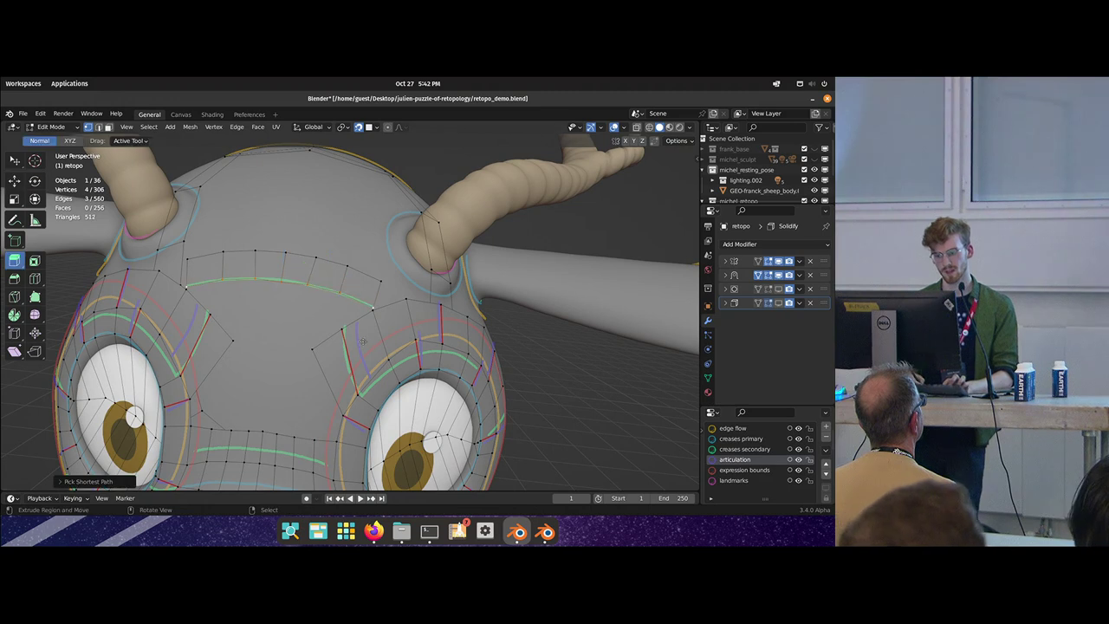
pyautogui.moveTo(370, 338); pyautogui.dragTo(364, 360)
# - Mark the edge row along the green forehead crease curve as sharp
pyautogui.hotkey('shift', 'space')
pyautogui.press('g')
pyautogui.moveTo(317, 312)
pyautogui.mouseDown(button='middle')
pyautogui.moveTo(321, 289)
pyautogui.moveTo(337, 313)
pyautogui.mouseUp(button='middle')
pyautogui.hotkey('ctrl', 'e')
pyautogui.click(316, 328)
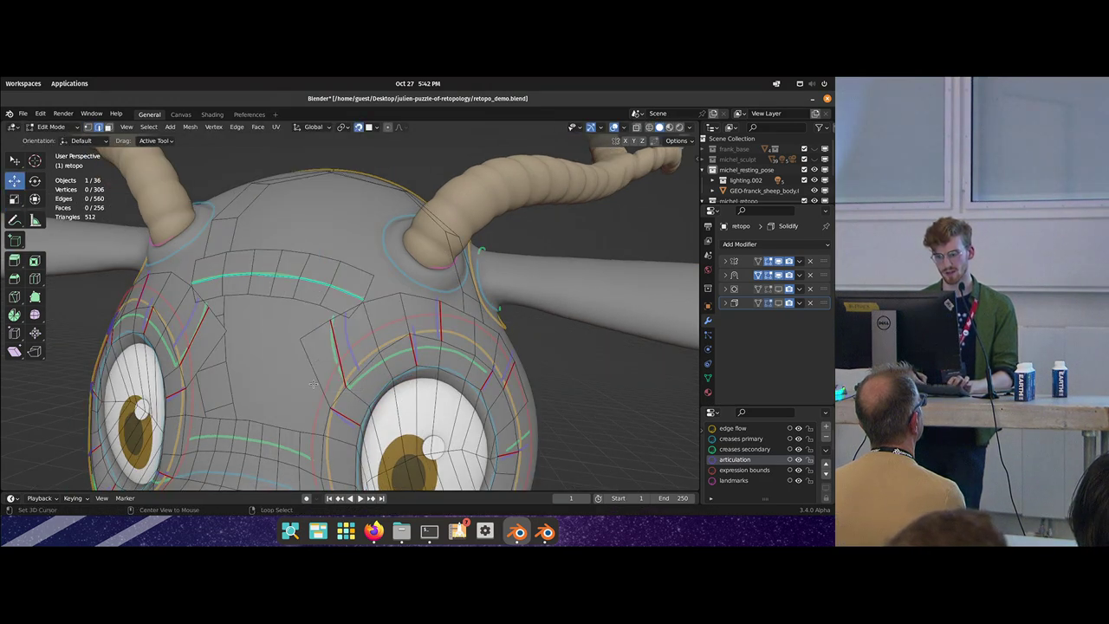
pyautogui.hotkey('alt', 'a')
# - Adjust the vertices on the blue crease curve across the nose bridge and mark that edge row as sharp
pyautogui.keyDown('shift'); pyautogui.moveTo(272, 478); pyautogui.dragTo(313, 349, button='middle'); pyautogui.keyUp('shift')
pyautogui.moveTo(343, 296); pyautogui.dragTo(371, 376, button='middle')
pyautogui.press('w')
pyautogui.moveTo(264, 375)
pyautogui.mouseDown()
pyautogui.moveTo(263, 365)
pyautogui.moveTo(281, 364)
pyautogui.mouseUp()
pyautogui.press('g')
pyautogui.click(351, 377)
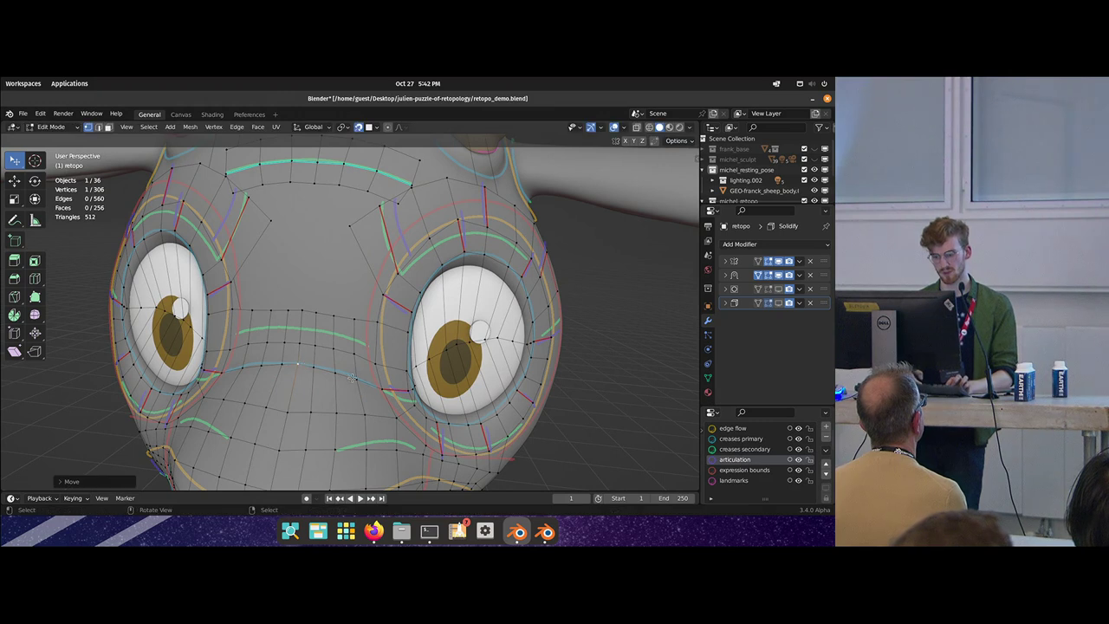
pyautogui.keyDown('shift'); pyautogui.click(382, 387); pyautogui.keyUp('shift')
pyautogui.hotkey('ctrl', 'e')
pyautogui.click(381, 374)
pyautogui.hotkey('alt', 'a')
# - Slide the edge row between the eyes onto the green crease curve above the nose bridge and mark it as sharp
pyautogui.moveTo(324, 326); pyautogui.dragTo(376, 325, button='middle')
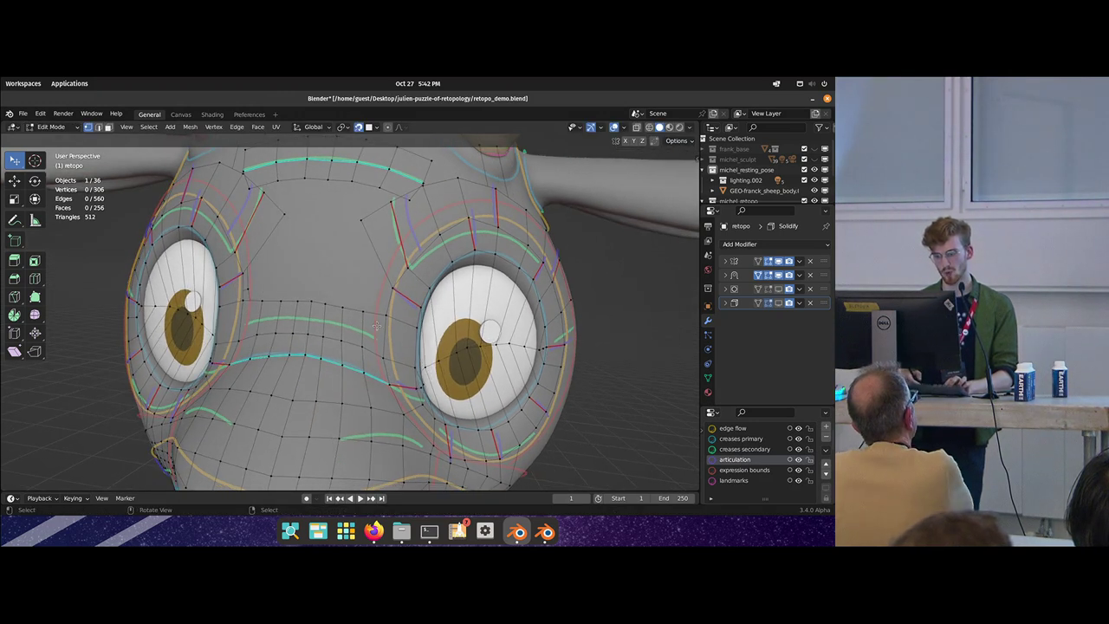
pyautogui.keyDown('alt'); pyautogui.click(336, 306); pyautogui.keyUp('alt')
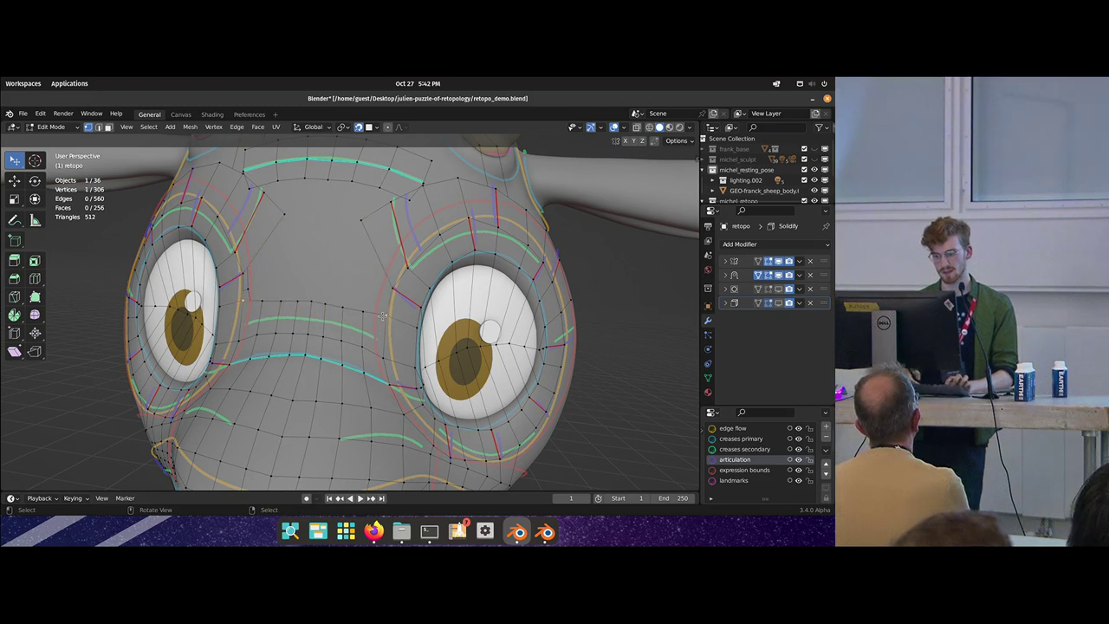
pyautogui.keyDown('ctrl'); pyautogui.click(313, 300); pyautogui.keyUp('ctrl')
pyautogui.press('g')
pyautogui.press('g')
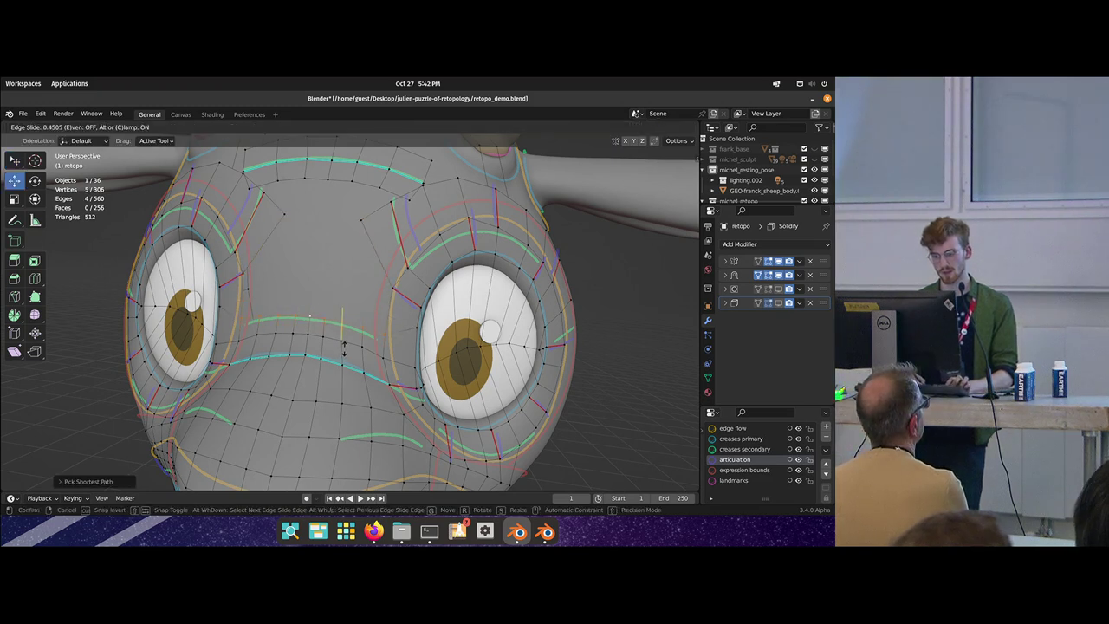
pyautogui.click(343, 346)
pyautogui.hotkey('ctrl', 'e')
pyautogui.click(364, 339)
pyautogui.hotkey('alt', 'a')
# - Adjust the vertices of the strip between the eyes and add a loop cut through the quads near the eye
pyautogui.moveTo(364, 339); pyautogui.dragTo(300, 325, button='middle')
pyautogui.press('w')
pyautogui.moveTo(349, 328); pyautogui.dragTo(347, 327)
pyautogui.moveTo(346, 327); pyautogui.dragTo(345, 326)
pyautogui.moveTo(328, 326); pyautogui.dragTo(348, 300, button='middle')
pyautogui.hotkey('ctrl', 'r')
pyautogui.click(387, 284)
pyautogui.hotkey('shift', 'space')
pyautogui.hotkey('alt', 'a')
pyautogui.press('w')
pyautogui.press('3')
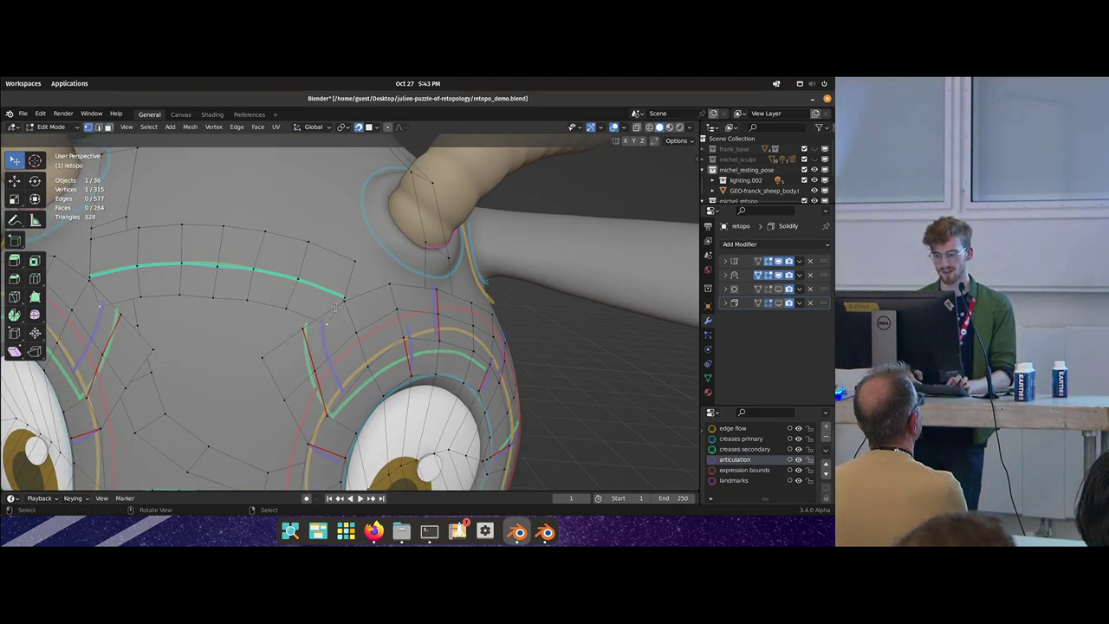
# - Reposition the vertices at the inner brow and the forehead strip's outer end, and fill a quad capping that end
pyautogui.moveTo(348, 301); pyautogui.dragTo(344, 299)
pyautogui.moveTo(305, 329); pyautogui.dragTo(304, 335)
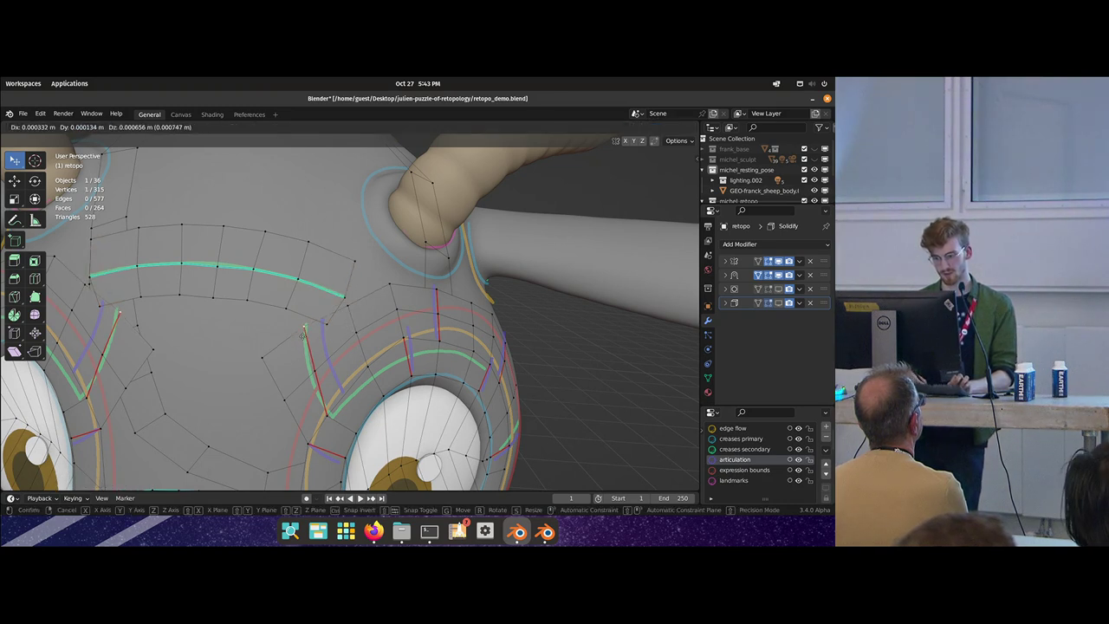
pyautogui.click(302, 336)
pyautogui.press('g')
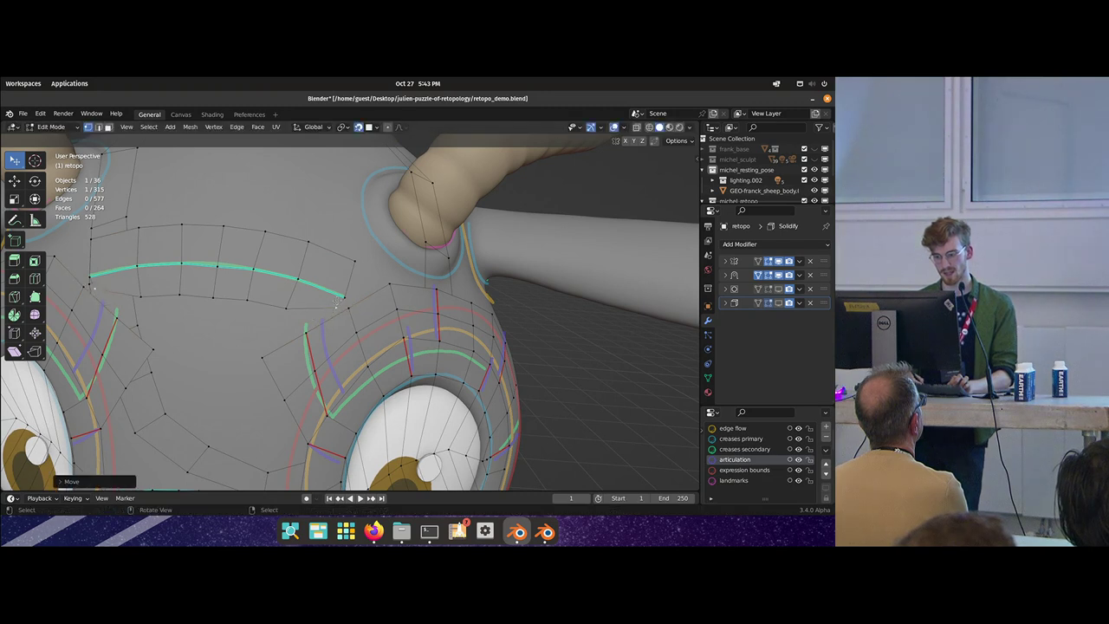
pyautogui.moveTo(349, 273); pyautogui.dragTo(335, 292)
pyautogui.press('f')
pyautogui.hotkey('alt', 'a')
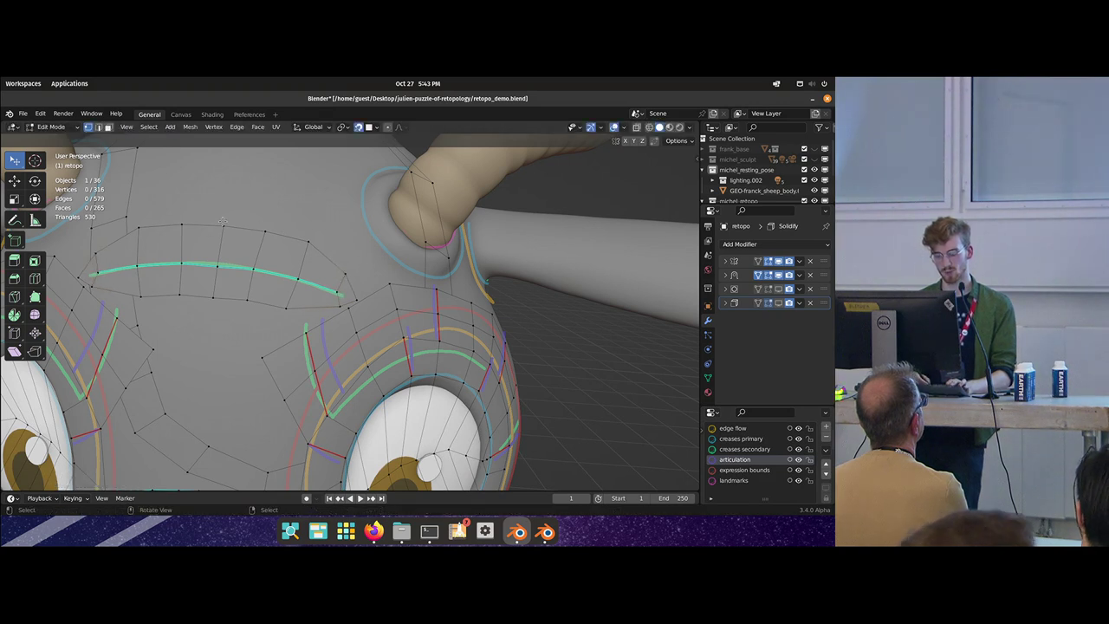
pyautogui.moveTo(299, 288); pyautogui.dragTo(339, 289, button='middle')
pyautogui.moveTo(342, 290); pyautogui.dragTo(344, 291)
pyautogui.moveTo(344, 291); pyautogui.dragTo(318, 288, button='middle')
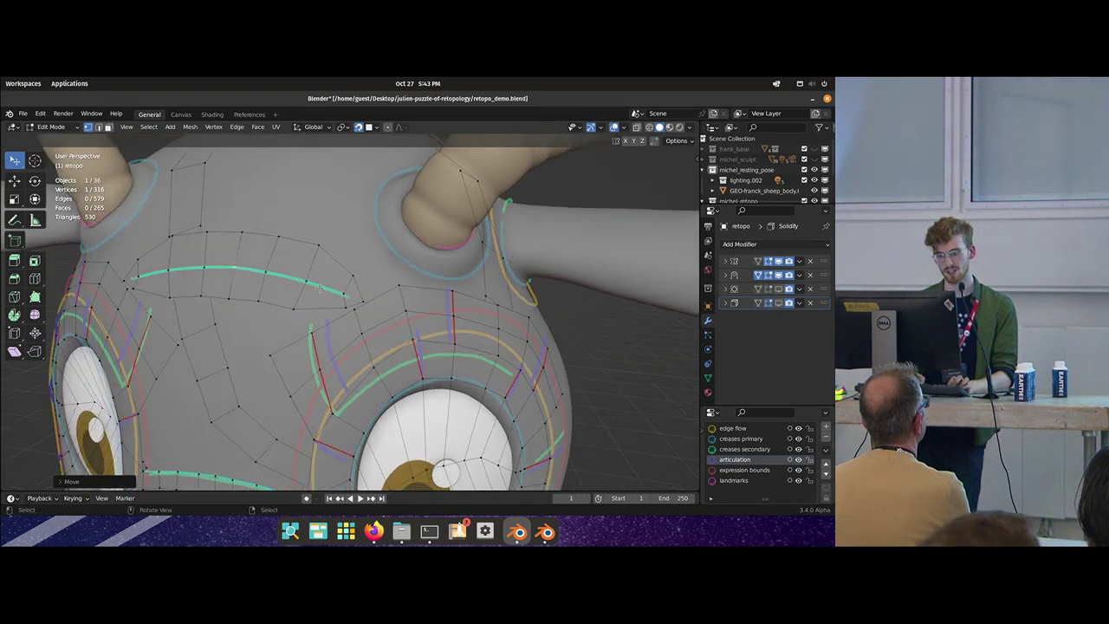
# - Try to merge the two neighbouring vertices between the forehead strip's outer end and the brow strip
pyautogui.keyDown('shift'); pyautogui.click(360, 305); pyautogui.keyUp('shift')
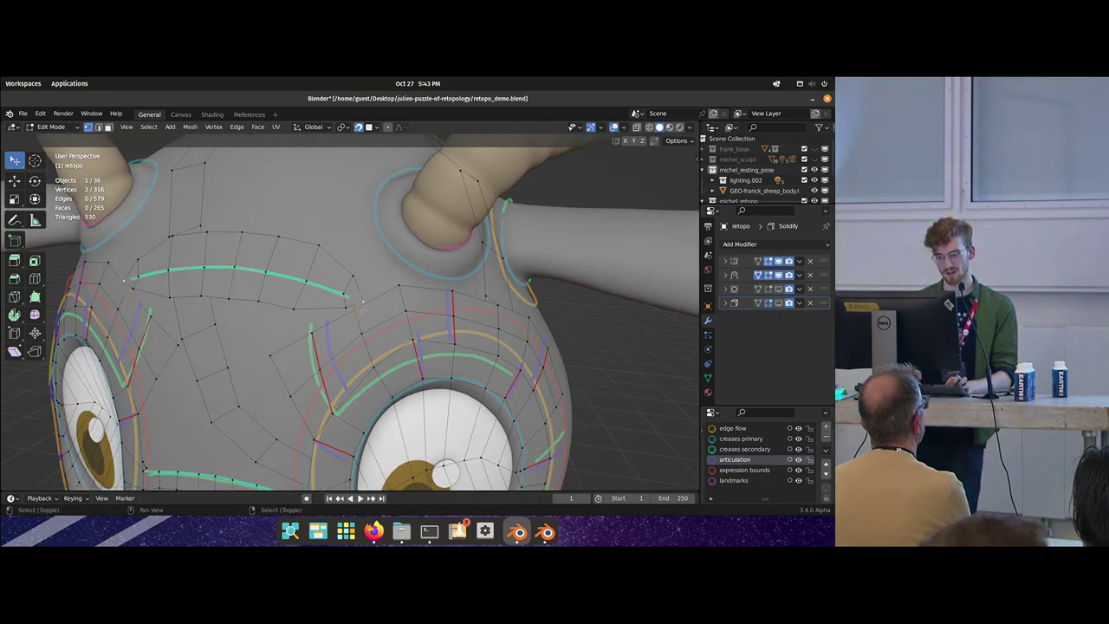
pyautogui.press('m')
pyautogui.click(365, 375)
pyautogui.keyDown('shift'); pyautogui.click(364, 303); pyautogui.keyUp('shift')
pyautogui.moveTo(365, 303); pyautogui.dragTo(362, 305)
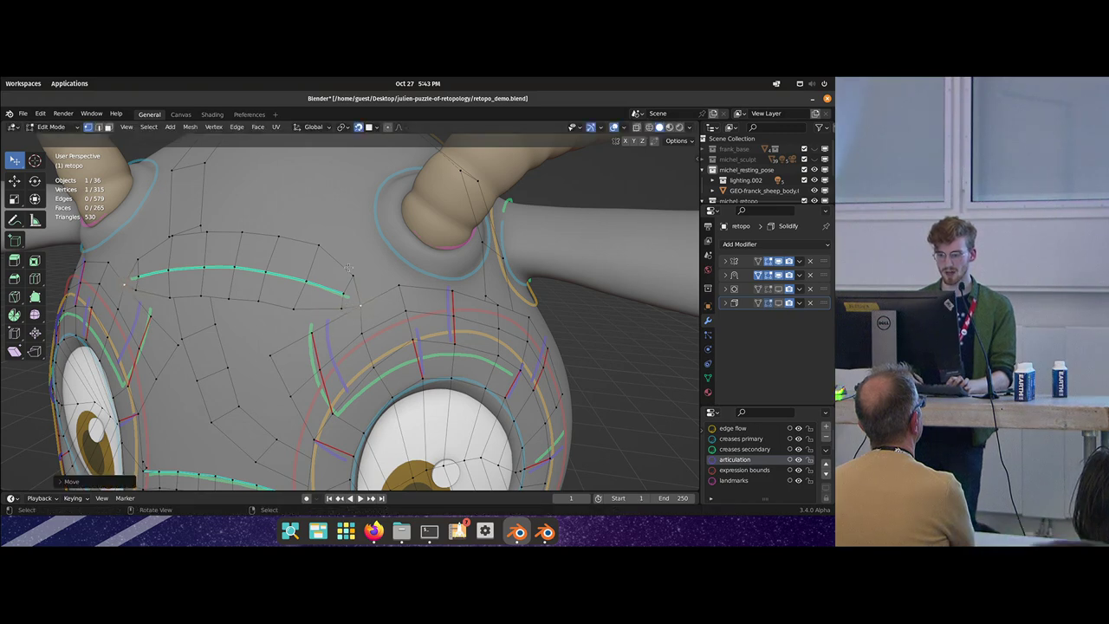
pyautogui.click(367, 336)
# - Merge two vertex pairs at their centres to join the forehead strip's outer end to the brow strip
pyautogui.moveTo(315, 337); pyautogui.dragTo(373, 266, button='middle')
pyautogui.scroll(-1, 367, 336)
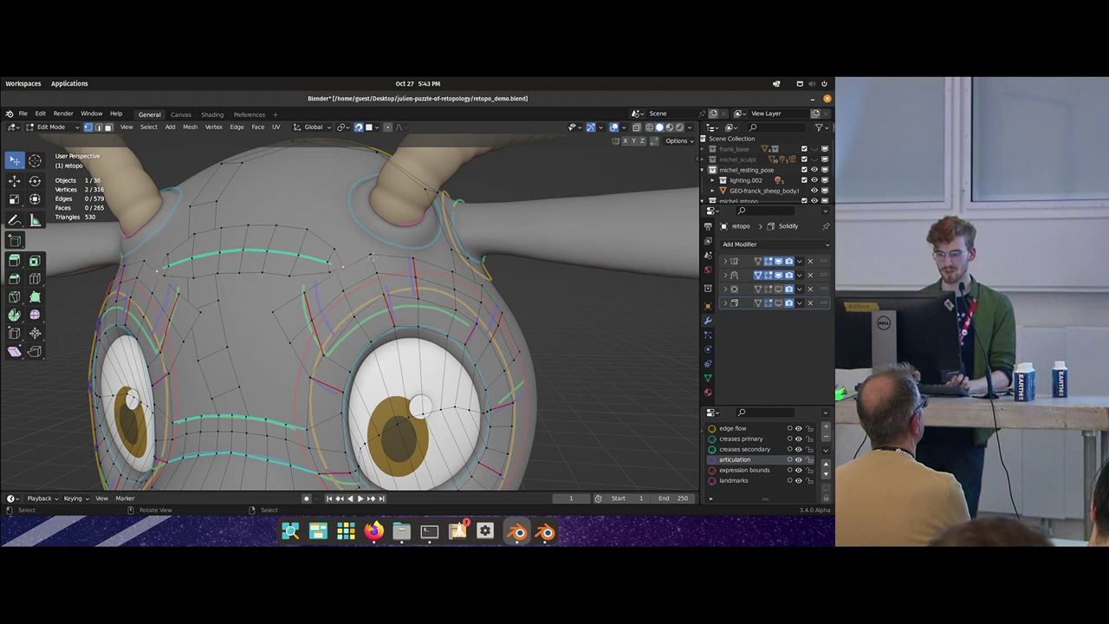
pyautogui.press('m')
pyautogui.press('c')
pyautogui.moveTo(356, 265); pyautogui.dragTo(360, 260)
pyautogui.moveTo(334, 273); pyautogui.dragTo(333, 268)
pyautogui.press('m')
pyautogui.press('c')
pyautogui.hotkey('alt', 'a')
pyautogui.moveTo(312, 292); pyautogui.dragTo(336, 286, button='middle')
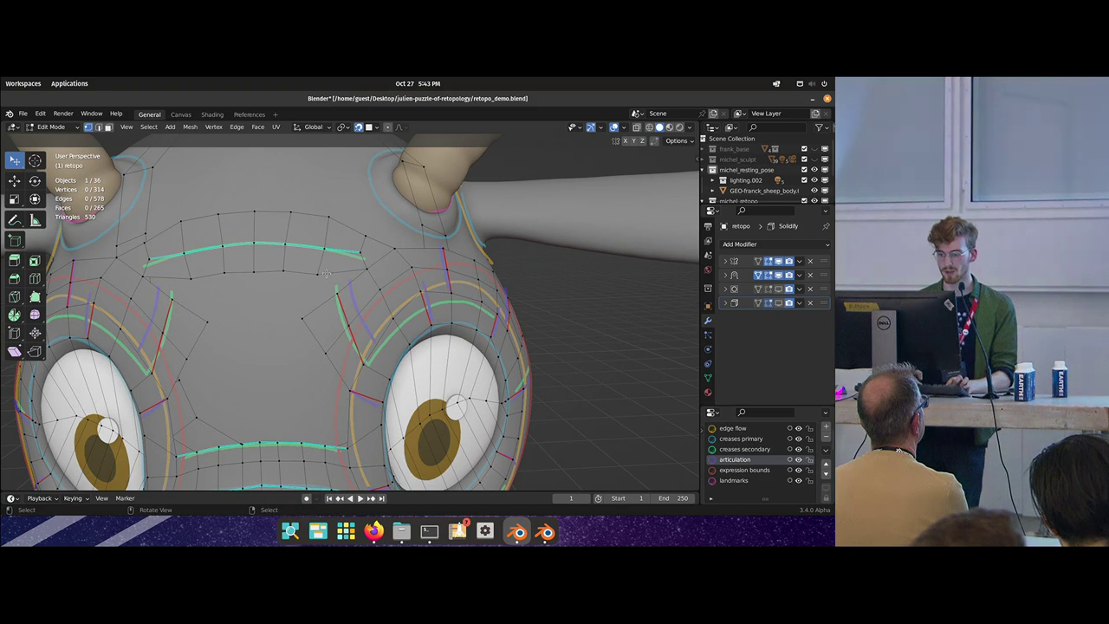
# - Merge the brow strip's upper inner corner with the adjacent lower-edge vertex of the forehead strip at their centre
pyautogui.press('m')
pyautogui.press('c')
pyautogui.moveTo(328, 287); pyautogui.dragTo(293, 273)
# - Try to merge the forehead strip's next lower-edge vertex with the brow strip's inner tip and reposition the merged vertex
pyautogui.click(291, 272)
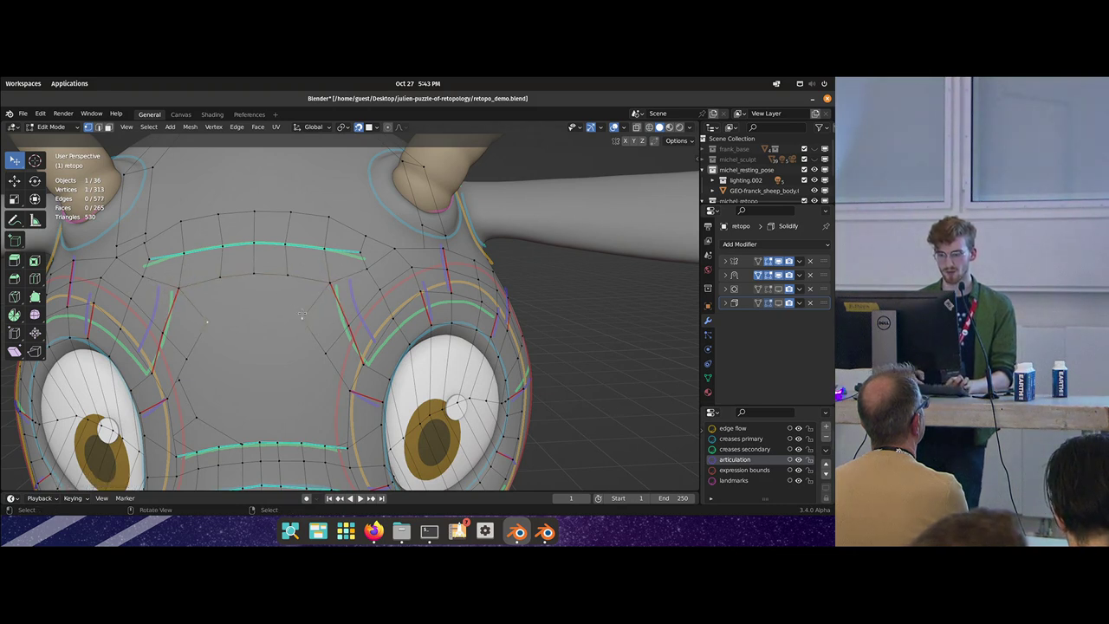
pyautogui.press('m')
pyautogui.click(318, 353)
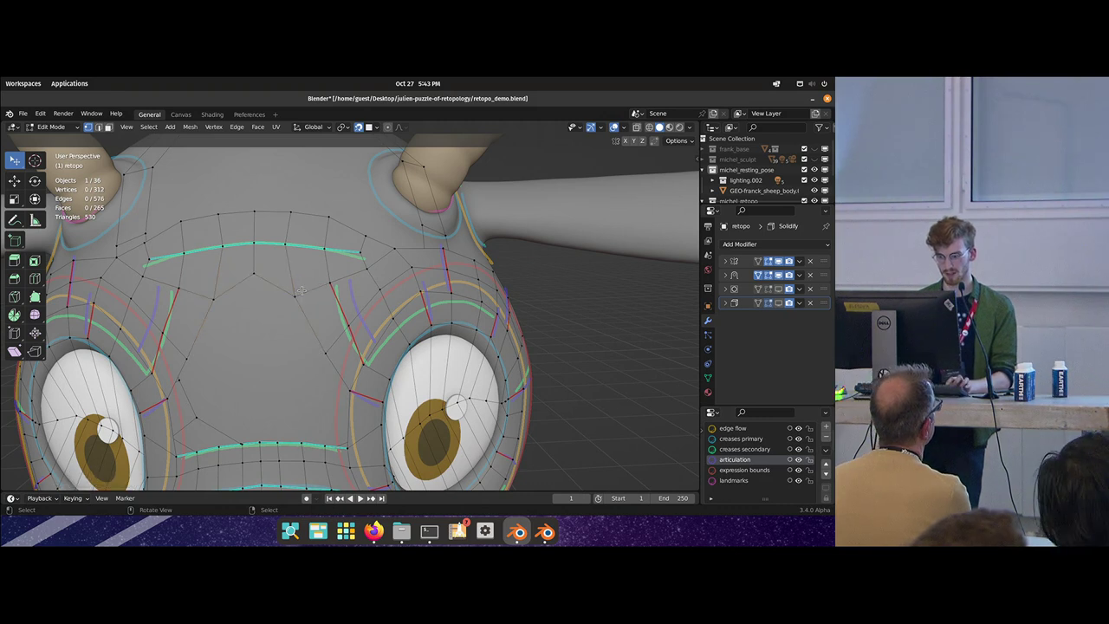
pyautogui.press('g')
pyautogui.click(333, 271)
pyautogui.moveTo(337, 273); pyautogui.dragTo(356, 291, button='middle')
pyautogui.hotkey('alt', 'a')
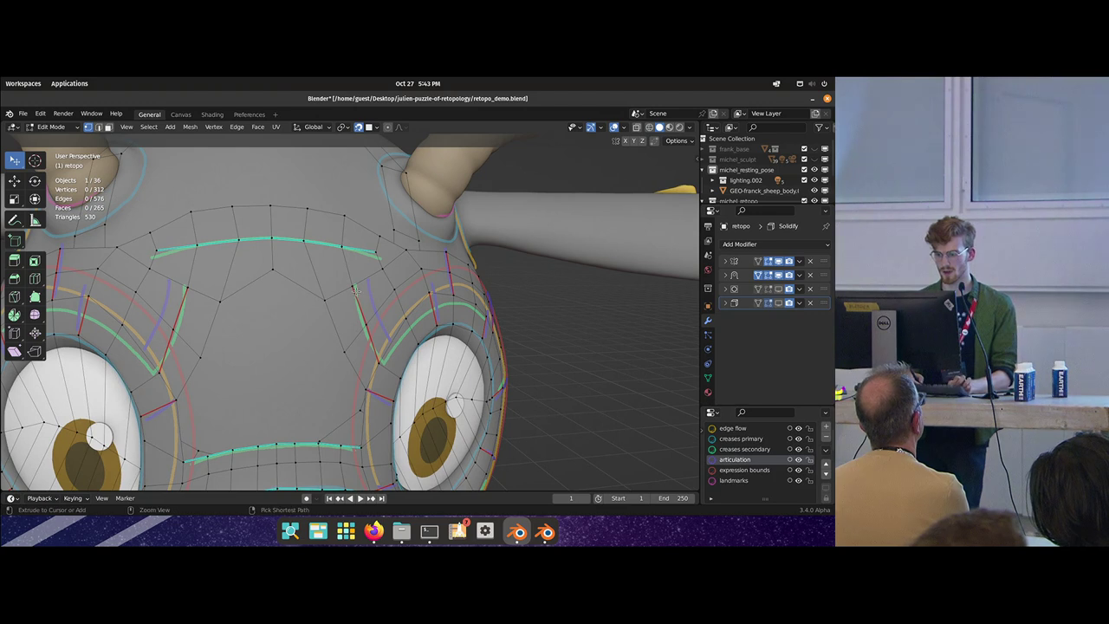
pyautogui.hotkey('ctrl', 'z')
pyautogui.hotkey('ctrl', 'z')
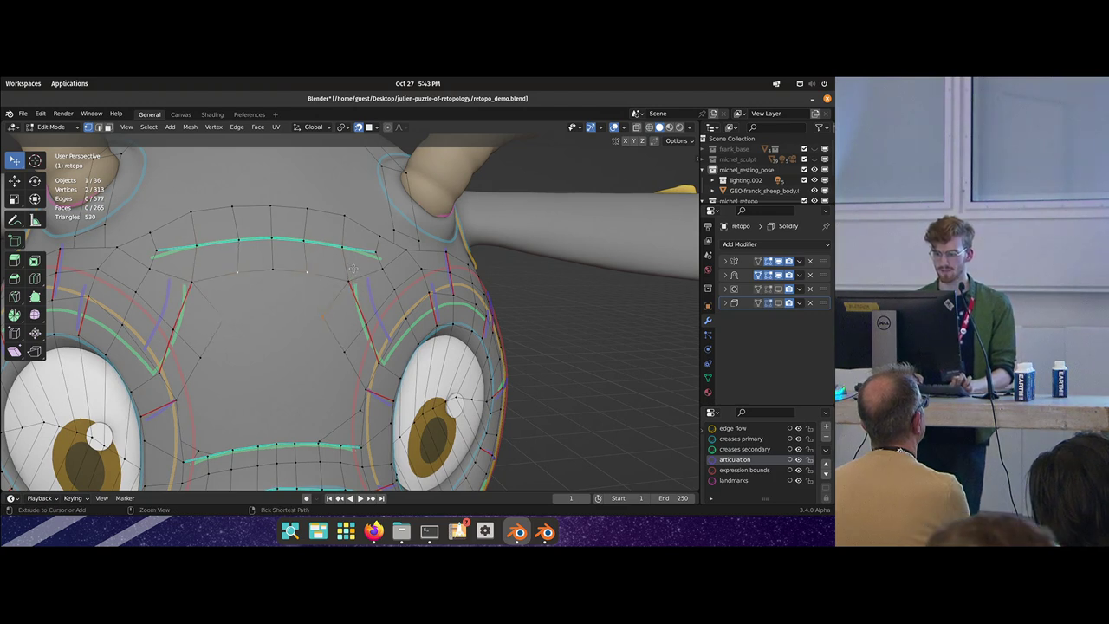
# - Split the edges at the forehead strip's outer end to insert extra quads, and nudge the neighbouring vertices into place
pyautogui.press('2')
pyautogui.click(366, 274)
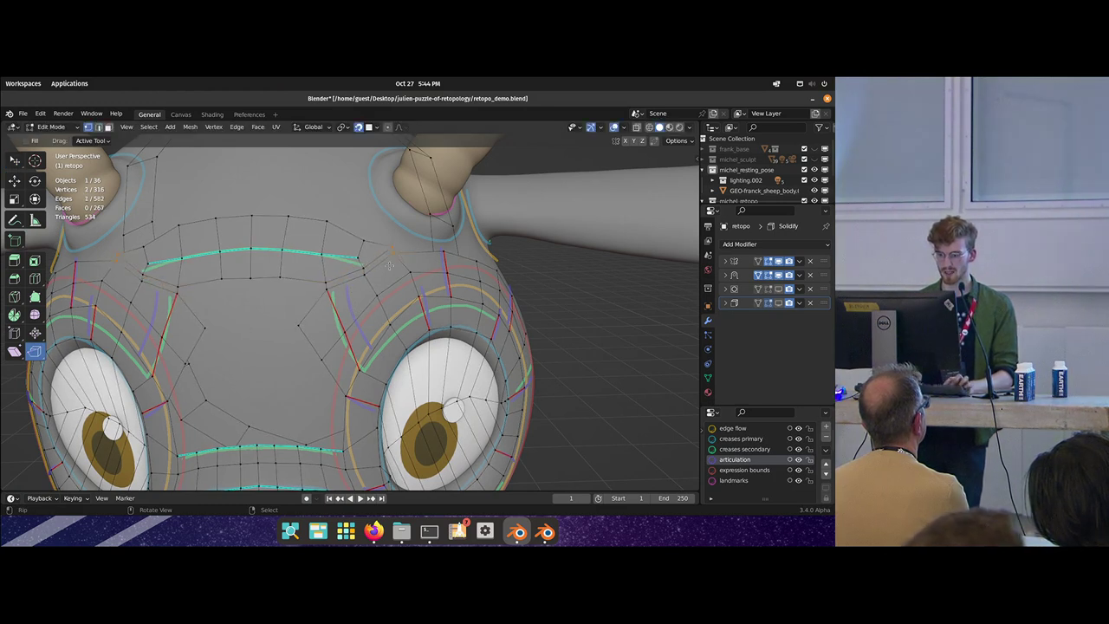
pyautogui.press('w')
pyautogui.moveTo(391, 252); pyautogui.dragTo(391, 248)
pyautogui.moveTo(367, 268); pyautogui.dragTo(354, 261)
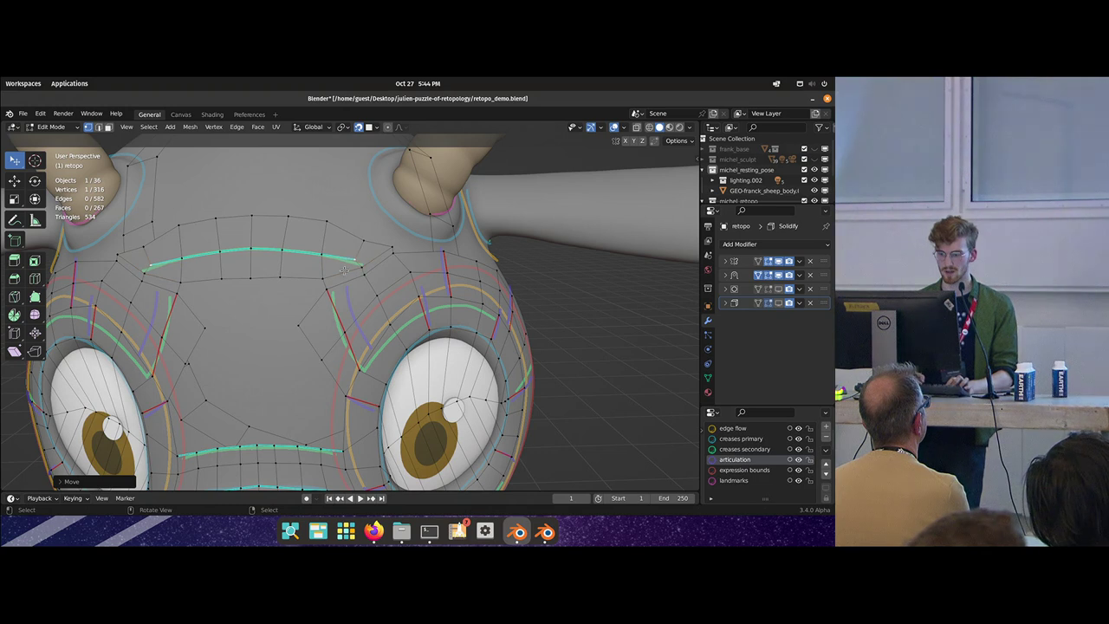
# - Select the forehead strip's lower edge loop and the adjoining diagonal edge to check the edge flow
pyautogui.keyDown('alt'); pyautogui.click(304, 276); pyautogui.keyUp('alt')
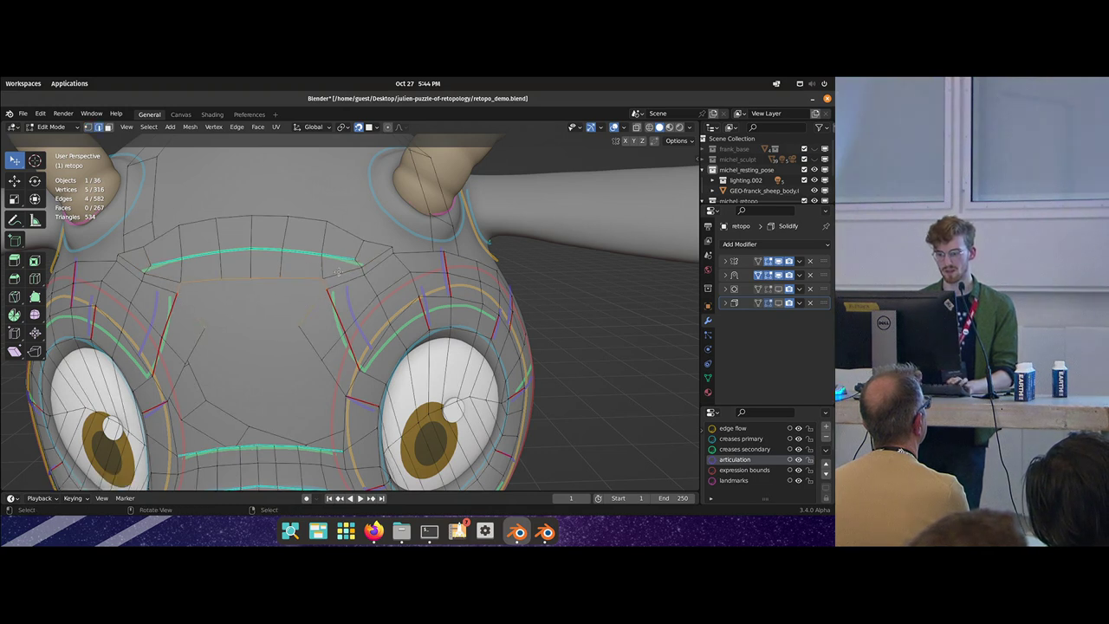
pyautogui.keyDown('ctrl'); pyautogui.rightClick(364, 258); pyautogui.keyUp('ctrl')
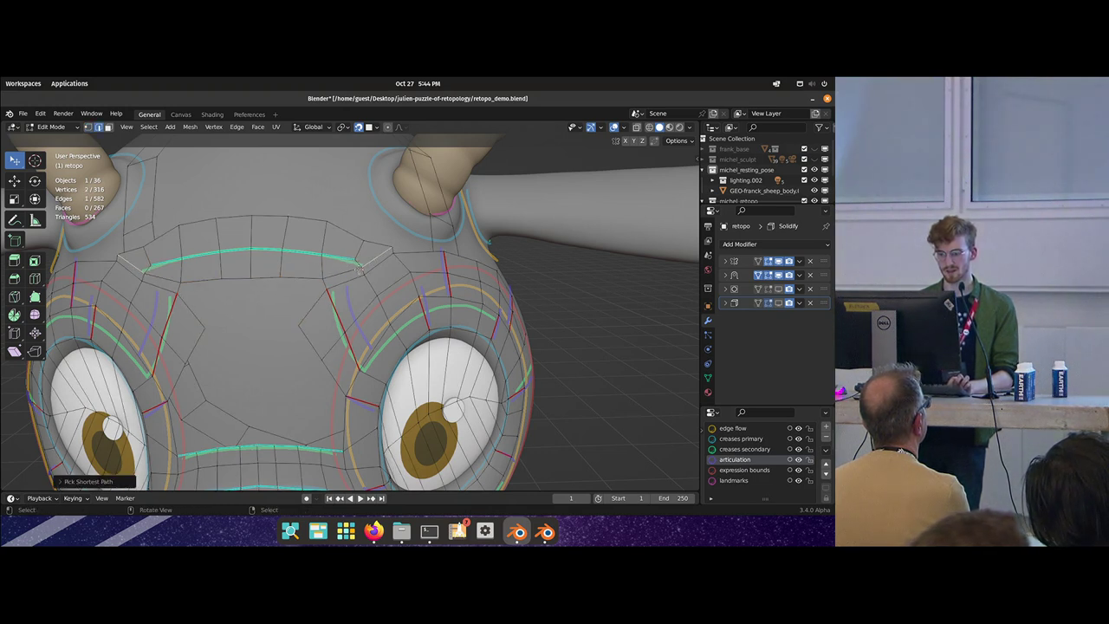
pyautogui.keyDown('ctrl'); pyautogui.rightClick(274, 273); pyautogui.keyUp('ctrl')
pyautogui.hotkey('alt', 'a')
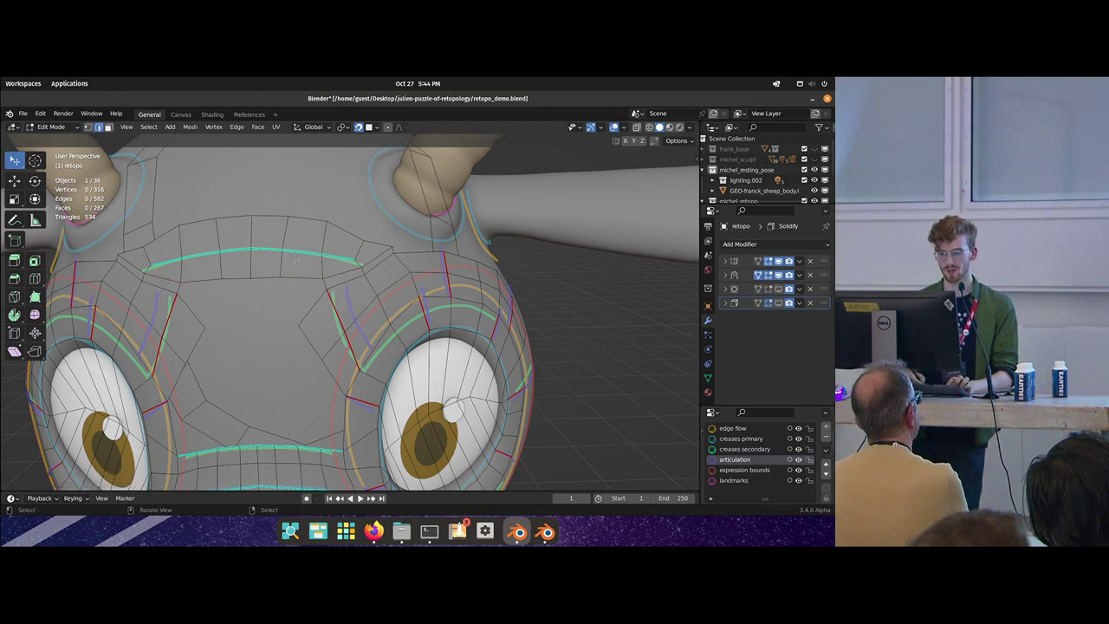
# - Reposition the brow strip's upper inner corner vertex onto the guide curve below the forehead strip's outer end
pyautogui.moveTo(294, 259); pyautogui.dragTo(346, 278, button='middle')
pyautogui.press('1')
pyautogui.rightClick(341, 277)
pyautogui.press('g')
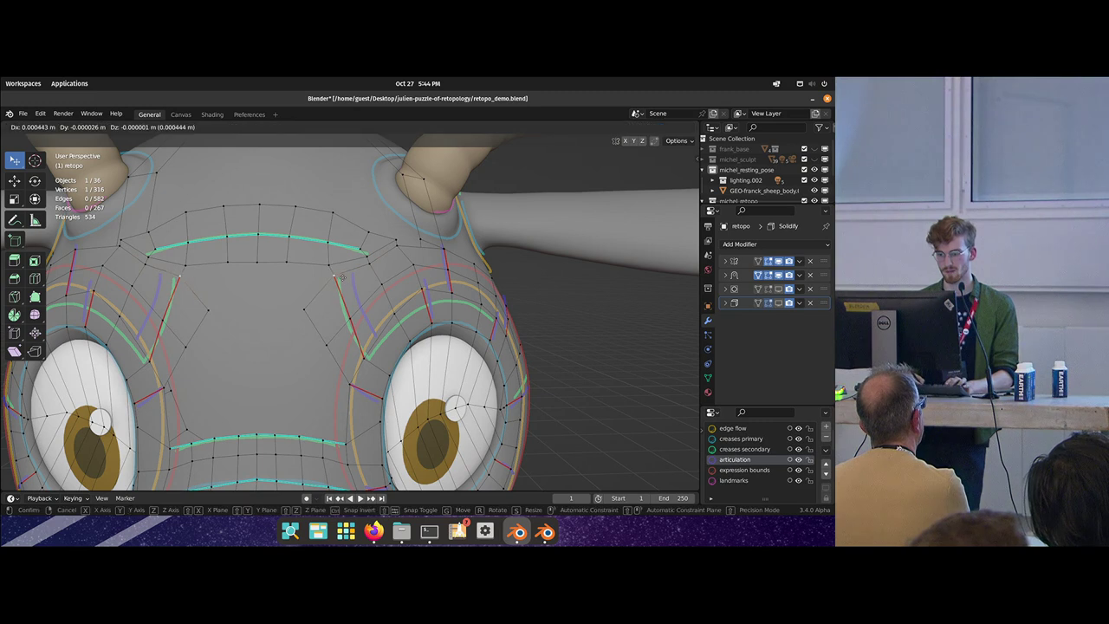
pyautogui.moveTo(368, 265); pyautogui.dragTo(350, 289)
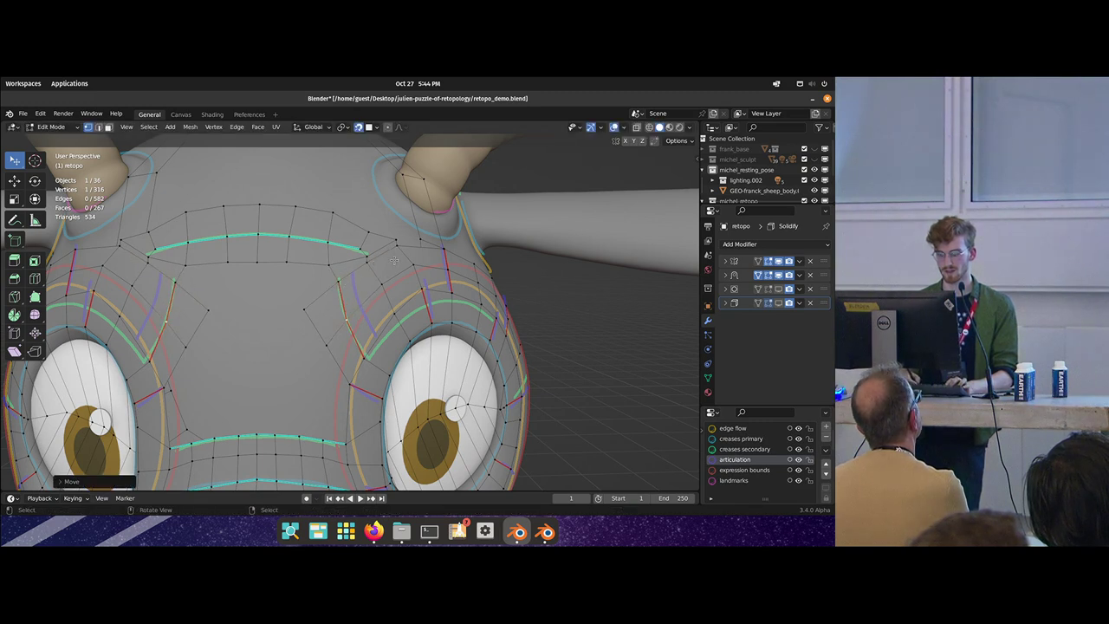
pyautogui.moveTo(410, 264); pyautogui.dragTo(356, 258, button='middle')
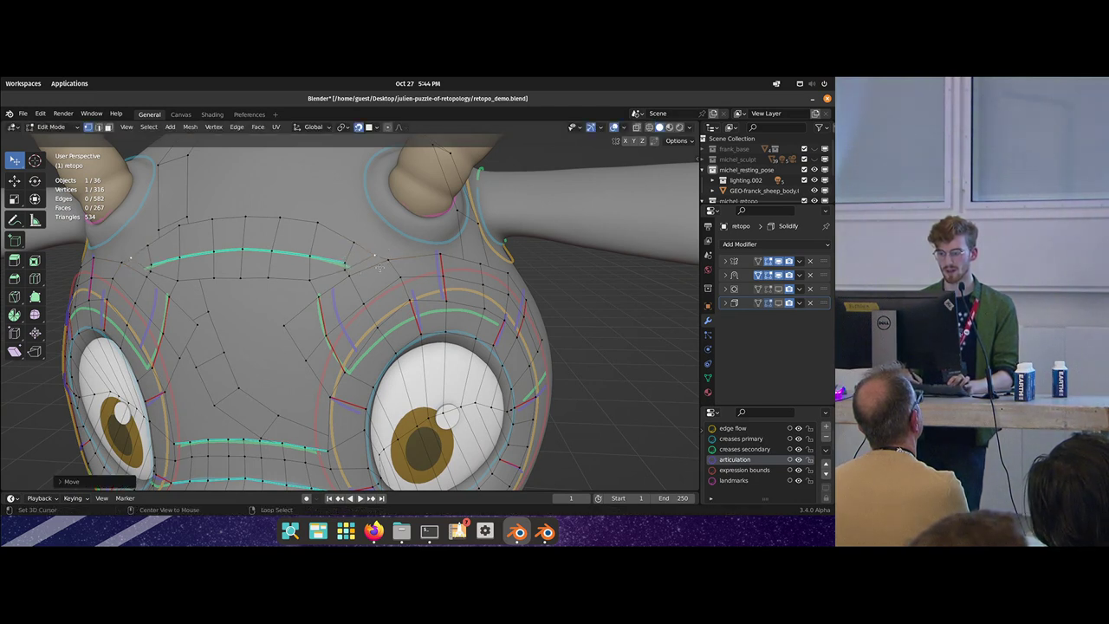
pyautogui.hotkey('alt', 'q')
pyautogui.moveTo(364, 294)
pyautogui.mouseDown(button='middle')
pyautogui.moveTo(413, 312)
pyautogui.moveTo(363, 291)
pyautogui.mouseUp(button='middle')
pyautogui.press('z')
pyautogui.hotkey('shift', 'z')
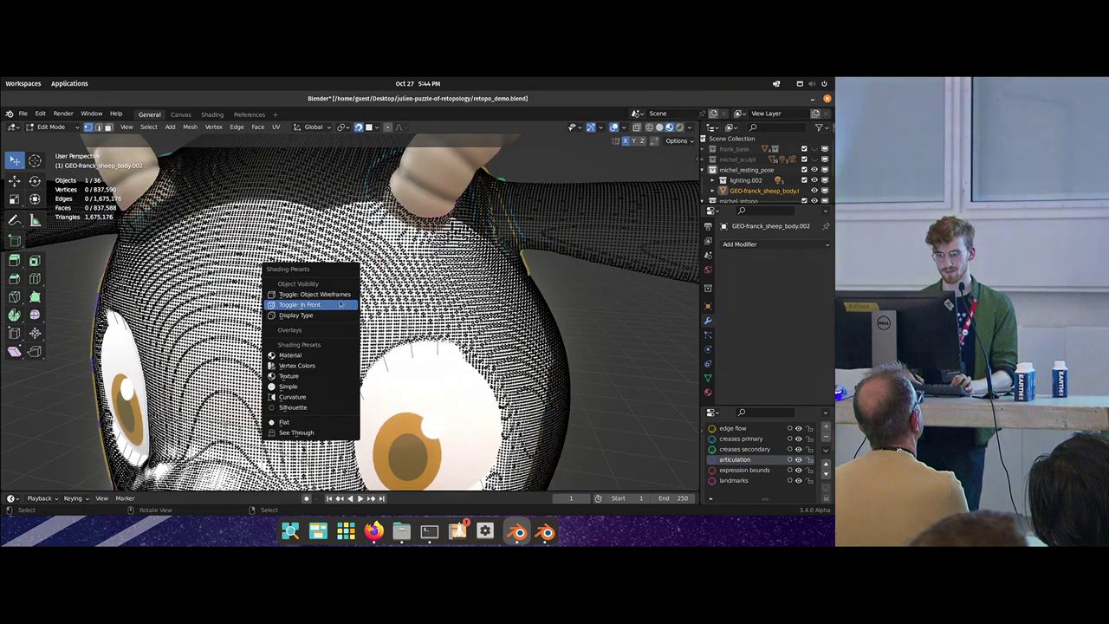
pyautogui.click(339, 304)
pyautogui.hotkey('shift', 'z')
pyautogui.click(338, 302)
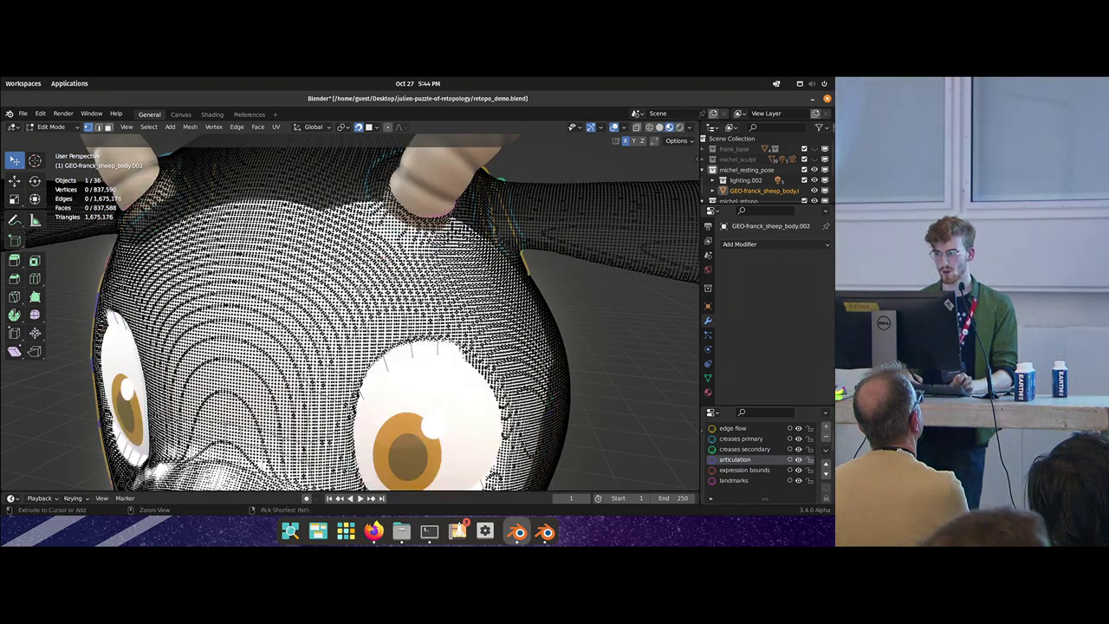
pyautogui.keyDown('ctrl'); pyautogui.moveTo(407, 333); pyautogui.dragTo(438, 360, button='middle'); pyautogui.keyUp('ctrl')
pyautogui.moveTo(424, 298); pyautogui.dragTo(440, 286, button='middle')
pyautogui.hotkey('ctrl', 'Tab')
pyautogui.click(353, 326)
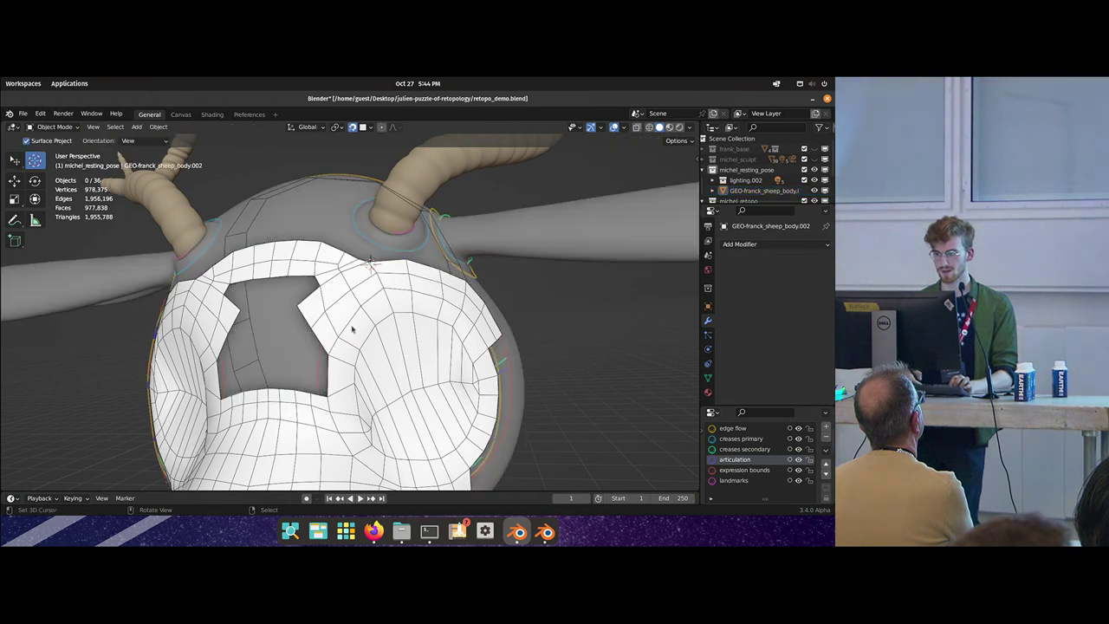
pyautogui.press('Tab')
# - Fill a quad between the forehead strip's lower edge and the brow strip's inner tip, and adjust the tip vertex
pyautogui.keyDown('ctrl'); pyautogui.moveTo(318, 319); pyautogui.dragTo(320, 270, button='middle'); pyautogui.keyUp('ctrl')
pyautogui.moveTo(320, 270); pyautogui.dragTo(318, 268)
pyautogui.moveTo(319, 268); pyautogui.dragTo(343, 278, button='middle')
pyautogui.press('f')
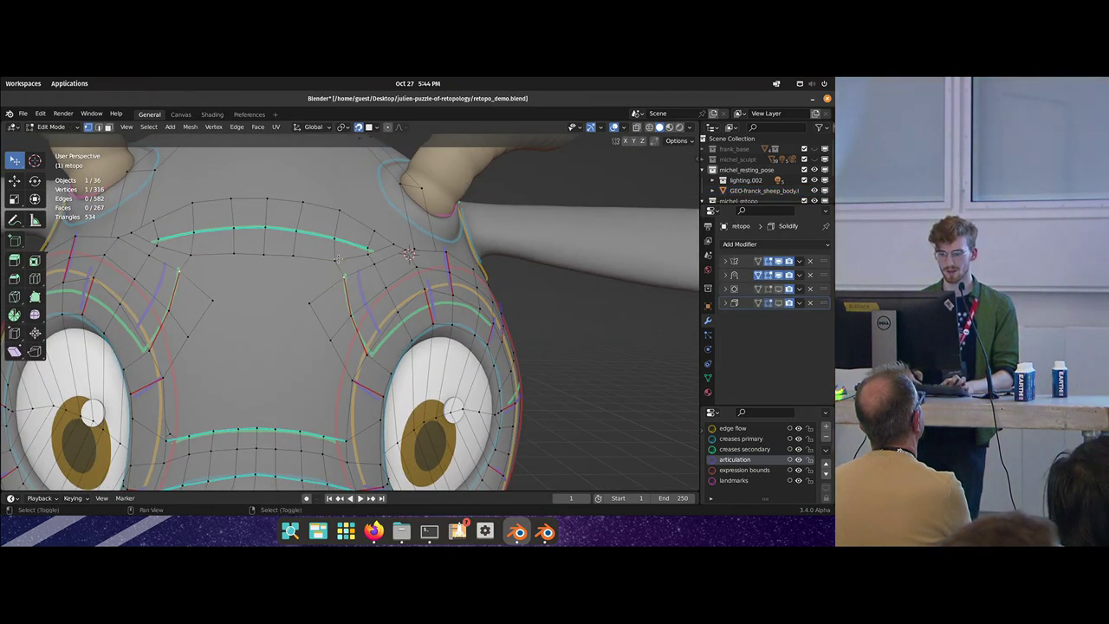
pyautogui.press('g')
pyautogui.click(311, 299)
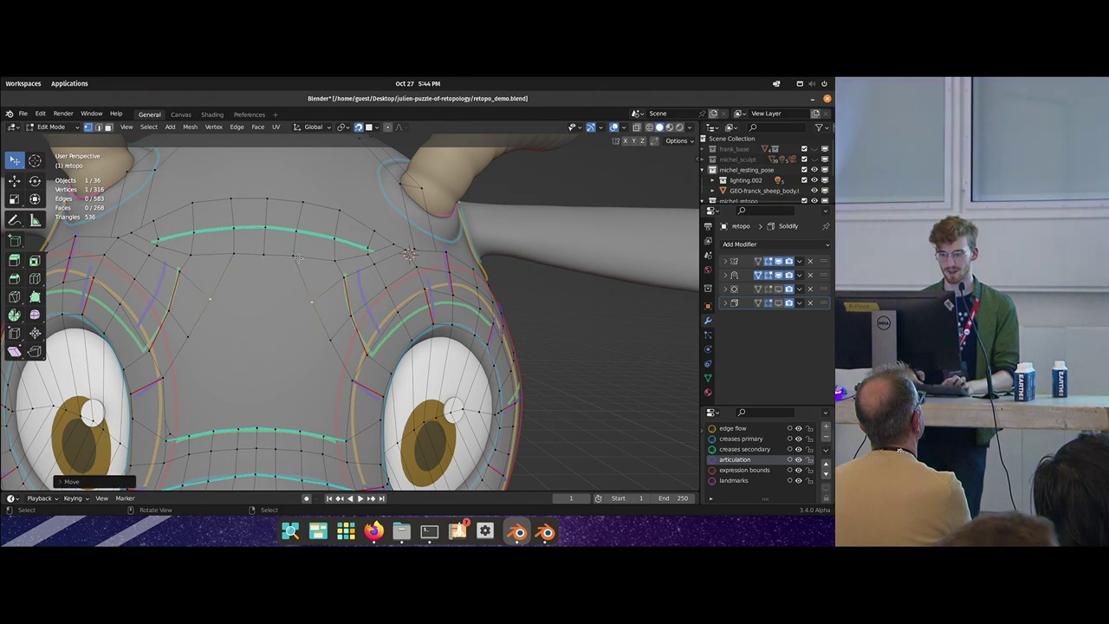
# - Fill another quad beneath the middle of the forehead strip, reaching the centre line
pyautogui.keyDown('shift'); pyautogui.click(316, 298); pyautogui.keyUp('shift')
pyautogui.press('e')
pyautogui.press('w')
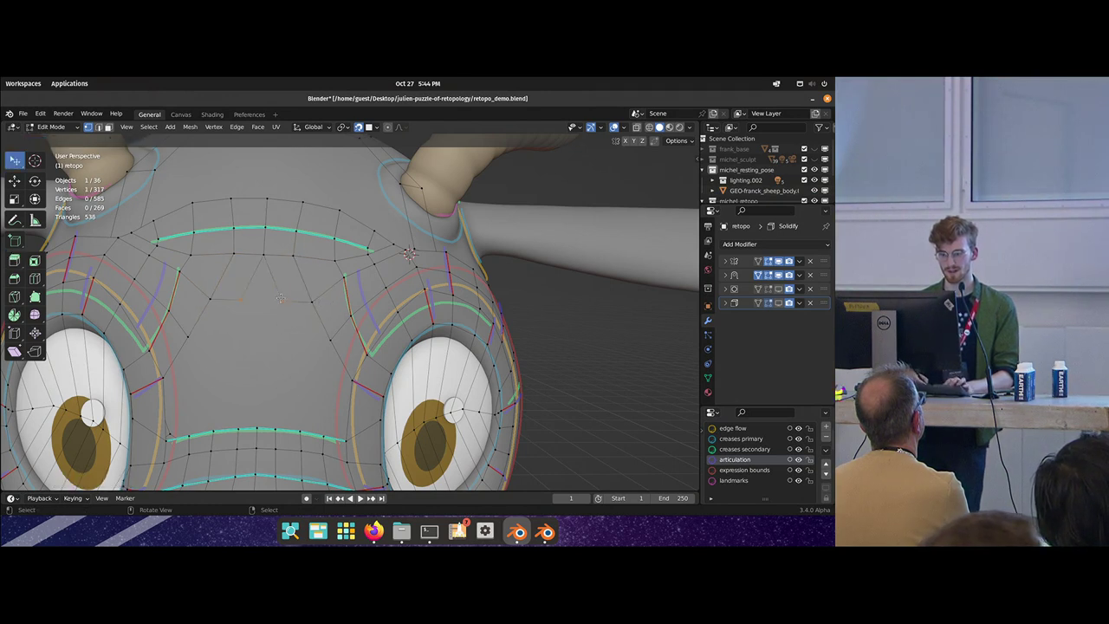
pyautogui.press('f')
pyautogui.press('g')
pyautogui.click(321, 337)
pyautogui.moveTo(321, 336); pyautogui.dragTo(318, 232, button='middle')
# - Fill a tall quad joining the strip between the eyes to the forehead's centre quads, and reposition its upper outer vertex
pyautogui.click(269, 327)
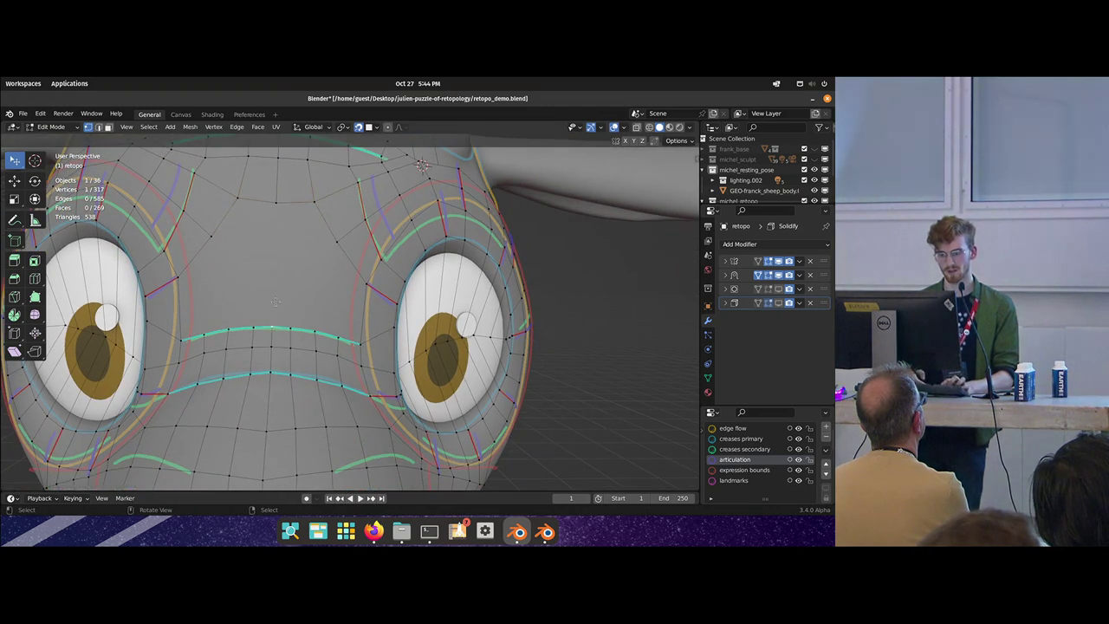
pyautogui.press('f')
pyautogui.keyDown('shift'); pyautogui.moveTo(339, 269); pyautogui.dragTo(317, 340, button='middle'); pyautogui.keyUp('shift')
pyautogui.scroll(-2, 342, 344)
pyautogui.click(309, 291)
pyautogui.press('g')
pyautogui.click(396, 266)
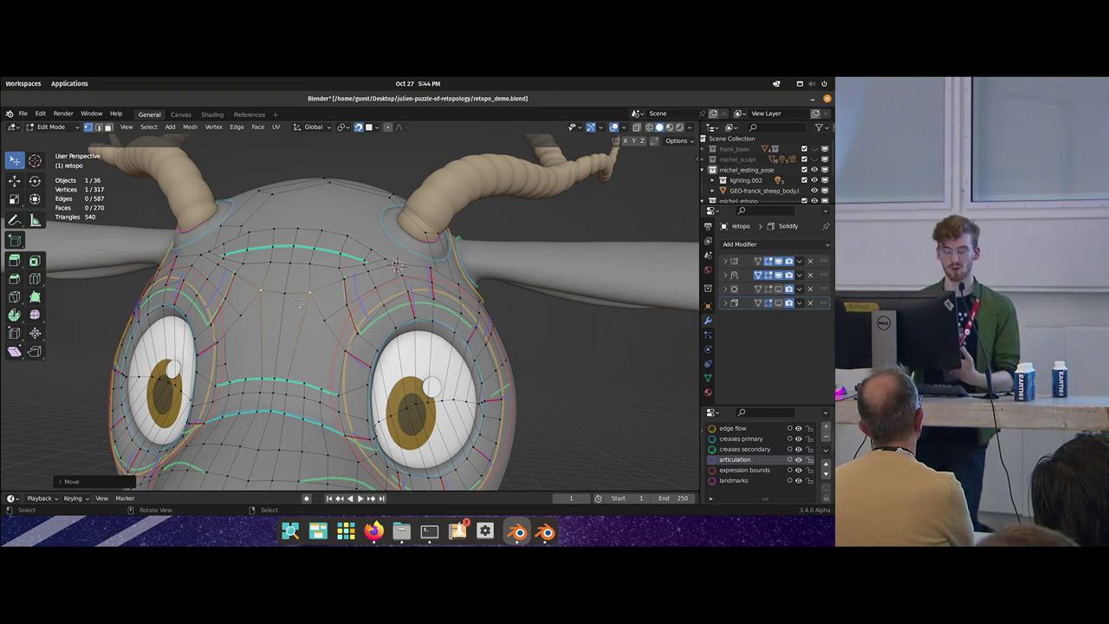
pyautogui.moveTo(290, 313); pyautogui.dragTo(317, 260, button='middle')
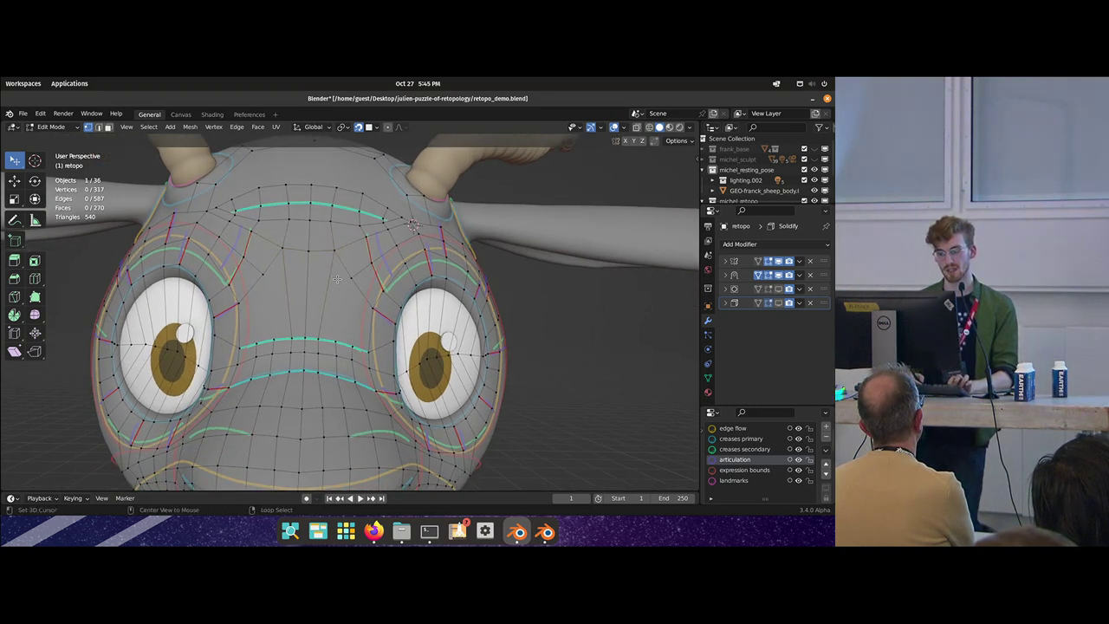
# - Divide the tall quad in the middle of the forehead with two horizontal loop cuts
pyautogui.scroll(2, 315, 253)
pyautogui.hotkey('ctrl', 'r')
pyautogui.moveTo(314, 281); pyautogui.dragTo(314, 266)
pyautogui.click(303, 312)
pyautogui.press('Escape')
pyautogui.moveTo(319, 331); pyautogui.dragTo(285, 342, button='middle')
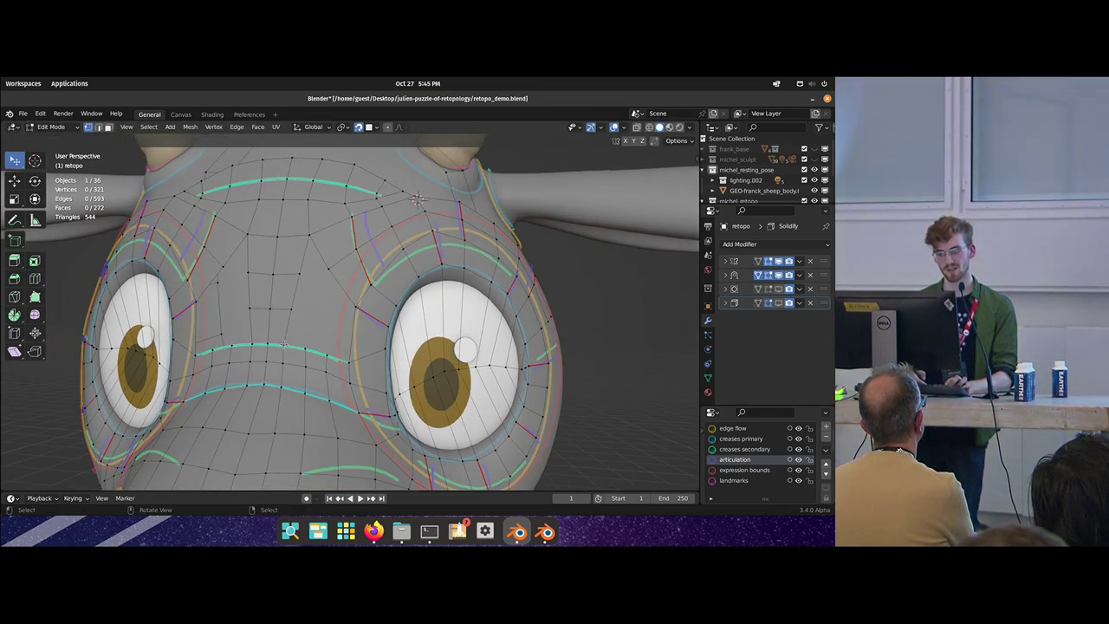
pyautogui.moveTo(341, 313); pyautogui.dragTo(367, 305, button='middle')
# - Dissolve the upper horizontal cut in the forehead quad and slide the remaining edge up to the middle of the gap
pyautogui.press('2')
pyautogui.keyDown('alt'); pyautogui.rightClick(288, 266); pyautogui.keyUp('alt')
pyautogui.hotkey('ctrl', 'x')
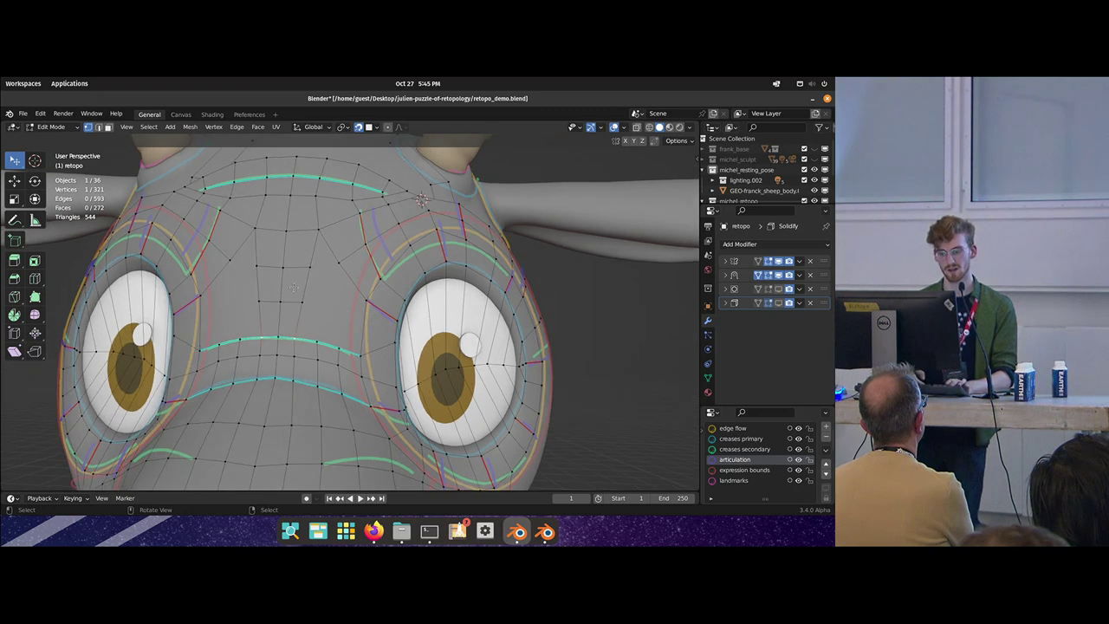
pyautogui.keyDown('alt'); pyautogui.rightClick(292, 299); pyautogui.keyUp('alt')
pyautogui.press('g')
pyautogui.press('g')
pyautogui.click(293, 286)
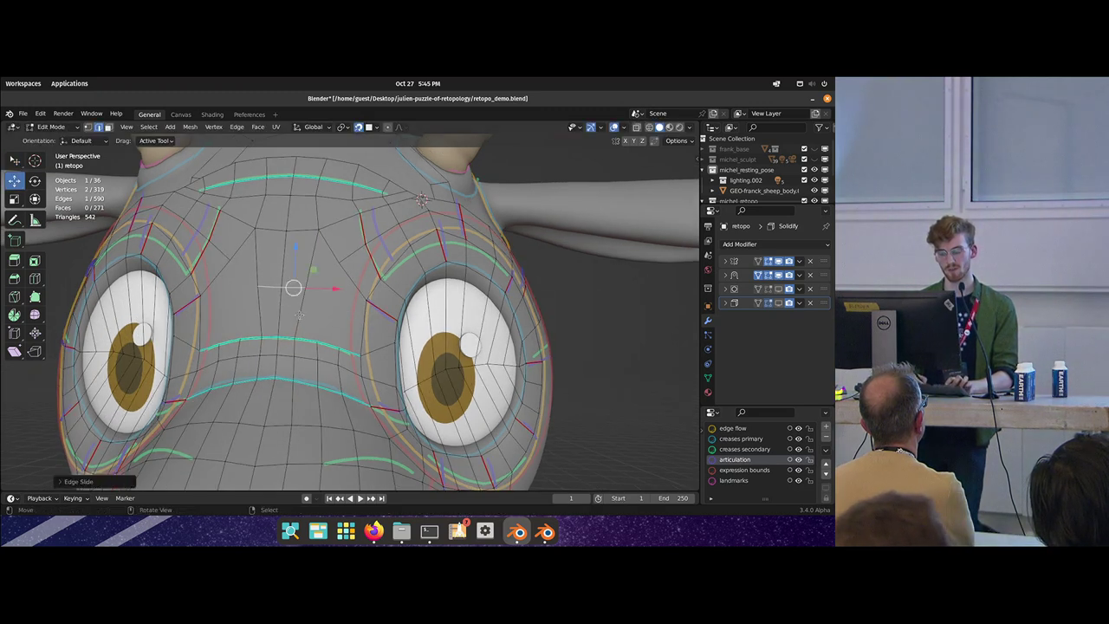
# - Fill a quad above the strip between the eyes, beside the centre quad, and place its new outer vertex
pyautogui.press('1')
pyautogui.rightClick(295, 338)
pyautogui.press('w')
pyautogui.press('f')
pyautogui.click(327, 292)
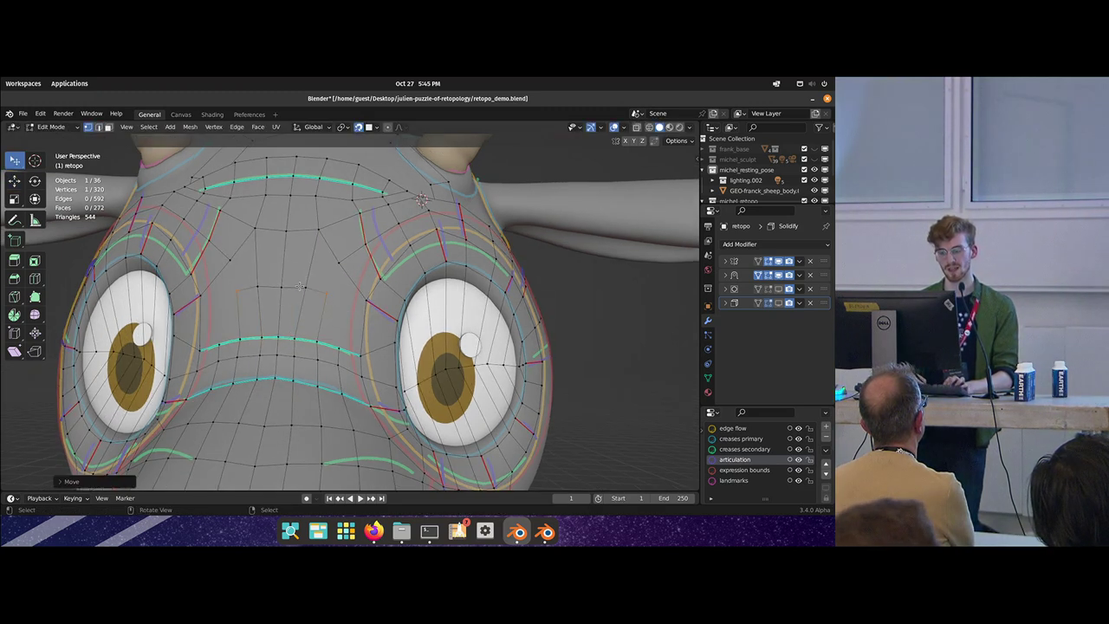
# - Fill the remaining gap out to the eye loop with quads and reposition the vertices between them
pyautogui.click(345, 330)
pyautogui.press('g')
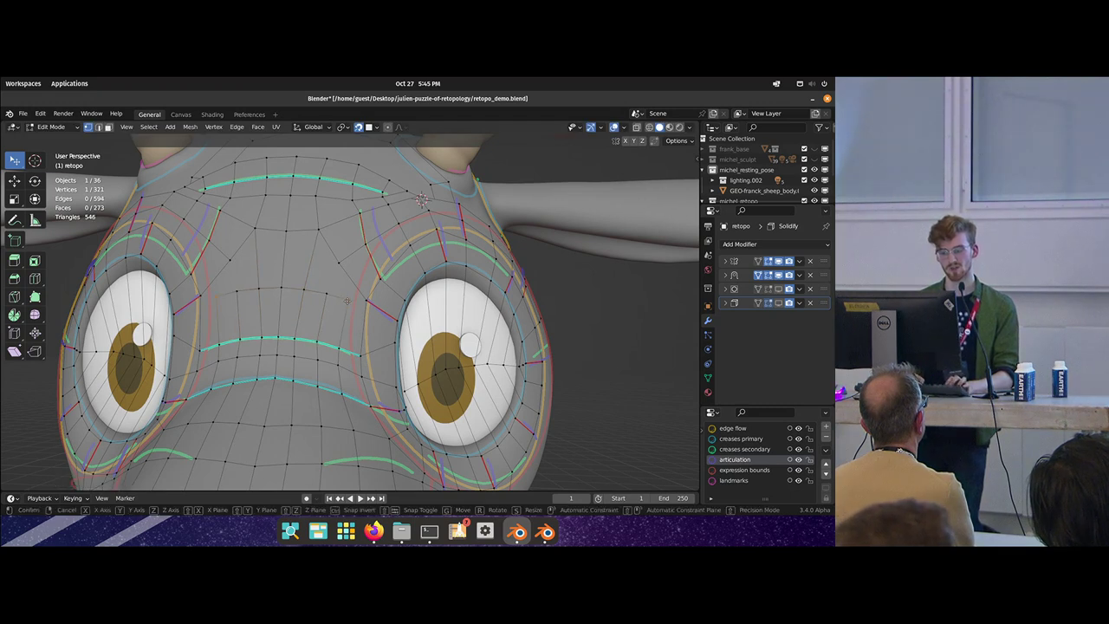
pyautogui.click(346, 315)
pyautogui.moveTo(327, 309); pyautogui.dragTo(337, 320, button='middle')
pyautogui.moveTo(355, 323); pyautogui.dragTo(320, 317)
pyautogui.keyDown('shift'); pyautogui.click(320, 317); pyautogui.keyUp('shift')
pyautogui.click(313, 309)
pyautogui.moveTo(362, 289)
pyautogui.mouseDown(button='middle')
pyautogui.moveTo(332, 286)
pyautogui.moveTo(359, 290)
pyautogui.mouseUp(button='middle')
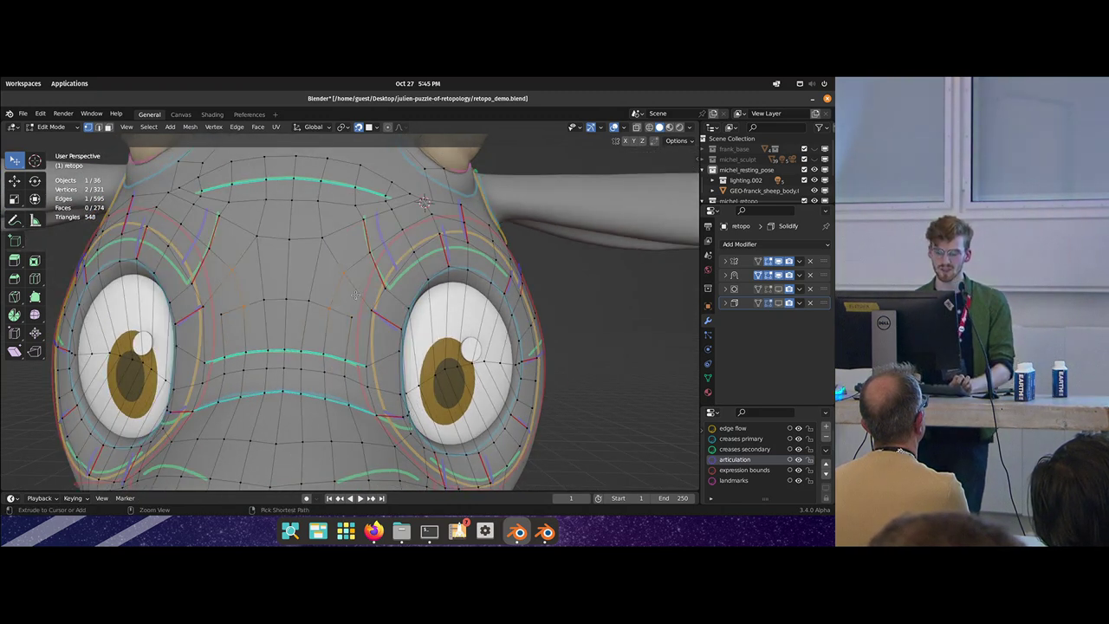
pyautogui.hotkey('alt', 'a')
# - Move two cheek vertices onto the green crease guide beside the muzzle and select the edge path along that guide
pyautogui.moveTo(333, 326); pyautogui.dragTo(319, 287, button='middle')
pyautogui.moveTo(334, 402); pyautogui.dragTo(317, 303, button='middle')
pyautogui.scroll(3, 317, 303)
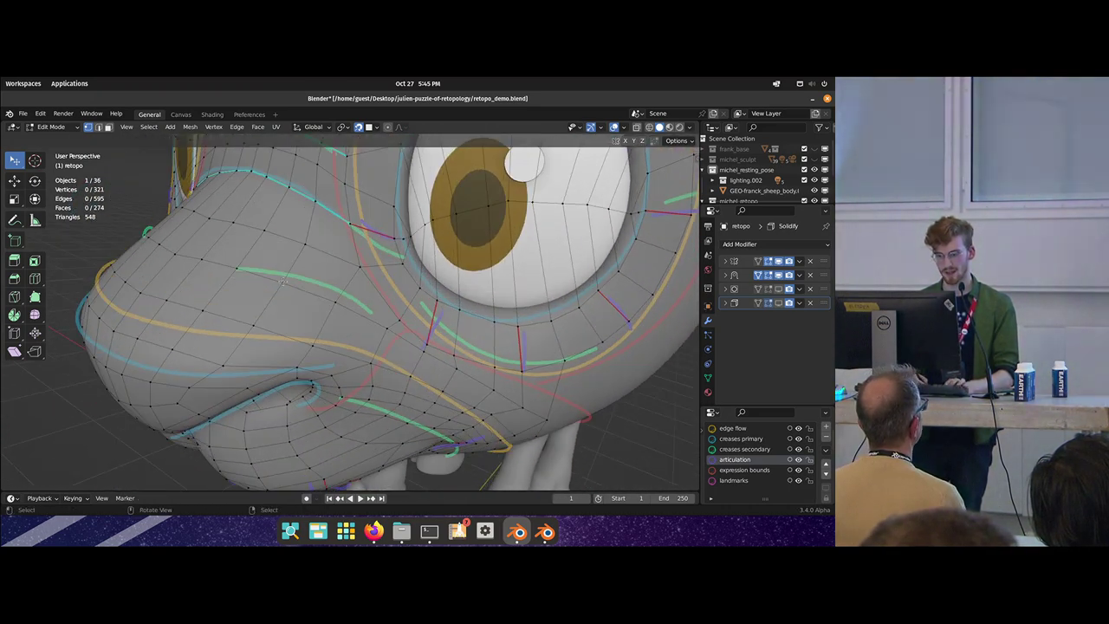
pyautogui.moveTo(293, 283); pyautogui.dragTo(289, 274)
pyautogui.moveTo(344, 301); pyautogui.dragTo(342, 293)
pyautogui.scroll(-2, 295, 279)
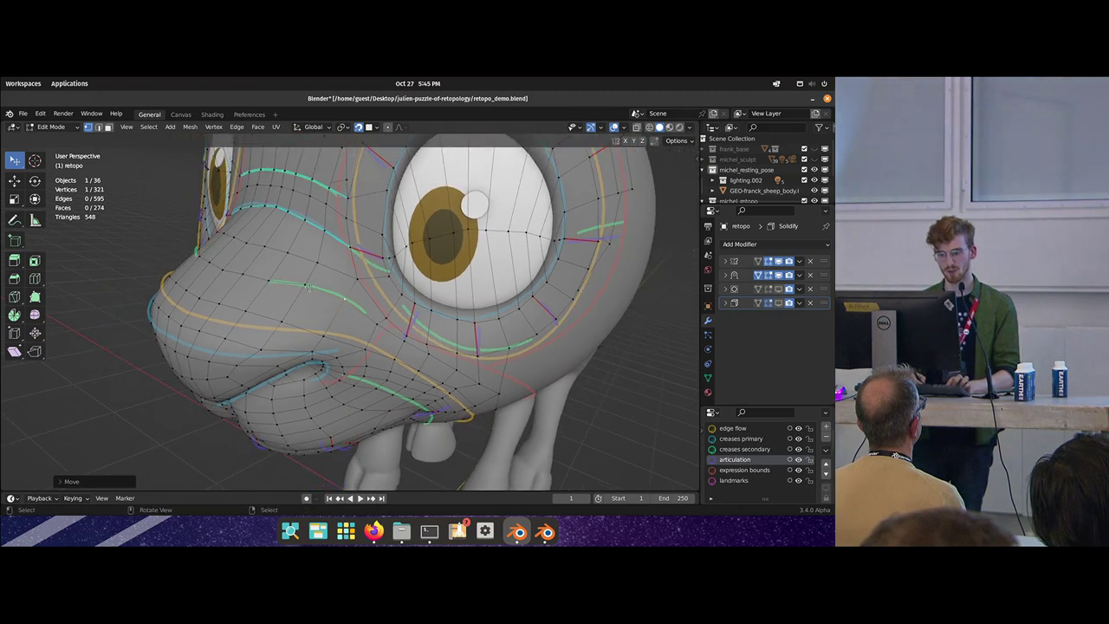
pyautogui.keyDown('ctrl'); pyautogui.click(371, 324); pyautogui.keyUp('ctrl')
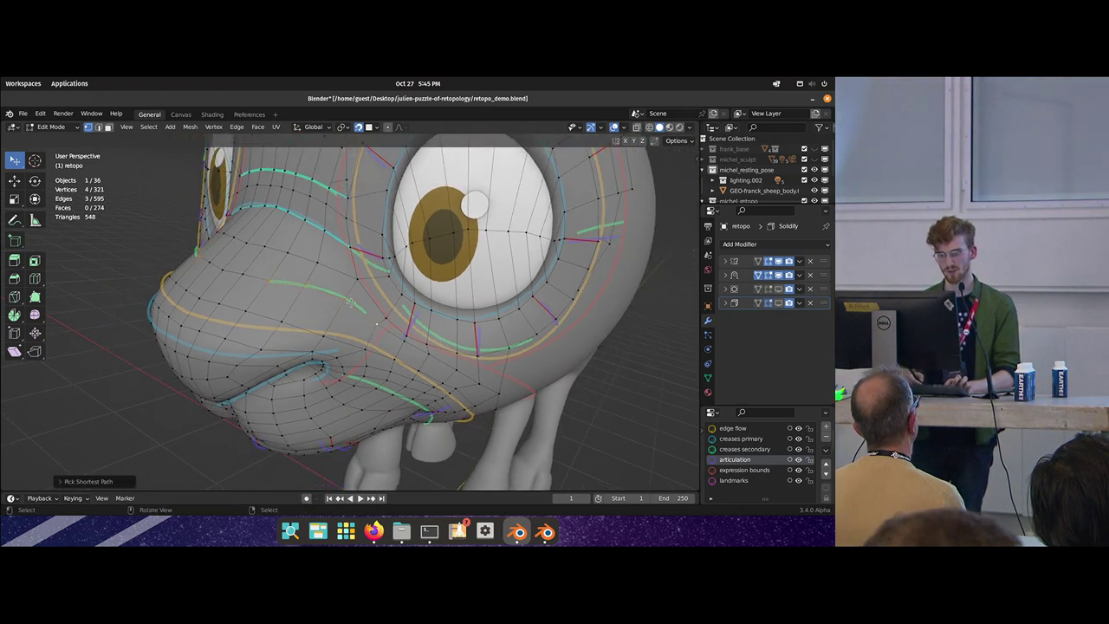
pyautogui.hotkey('alt', 'a')
pyautogui.moveTo(371, 319); pyautogui.dragTo(355, 346, button='middle')
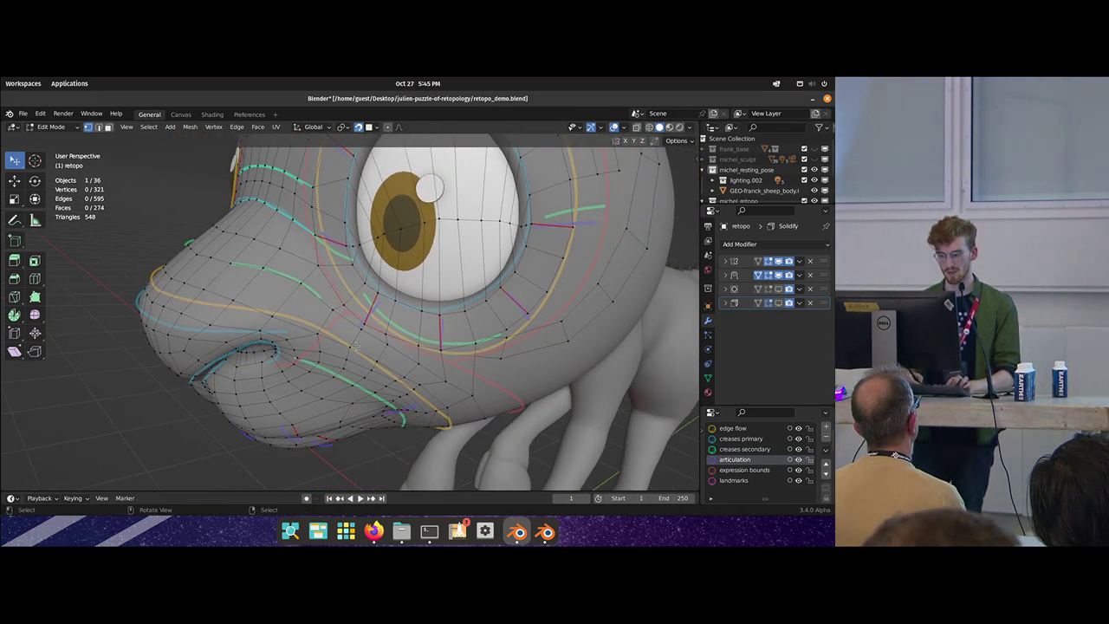
# - Try a loop cut running from the muzzle along the cheek crease to the area below the eye
pyautogui.hotkey('ctrl', 'r')
pyautogui.click(338, 305)
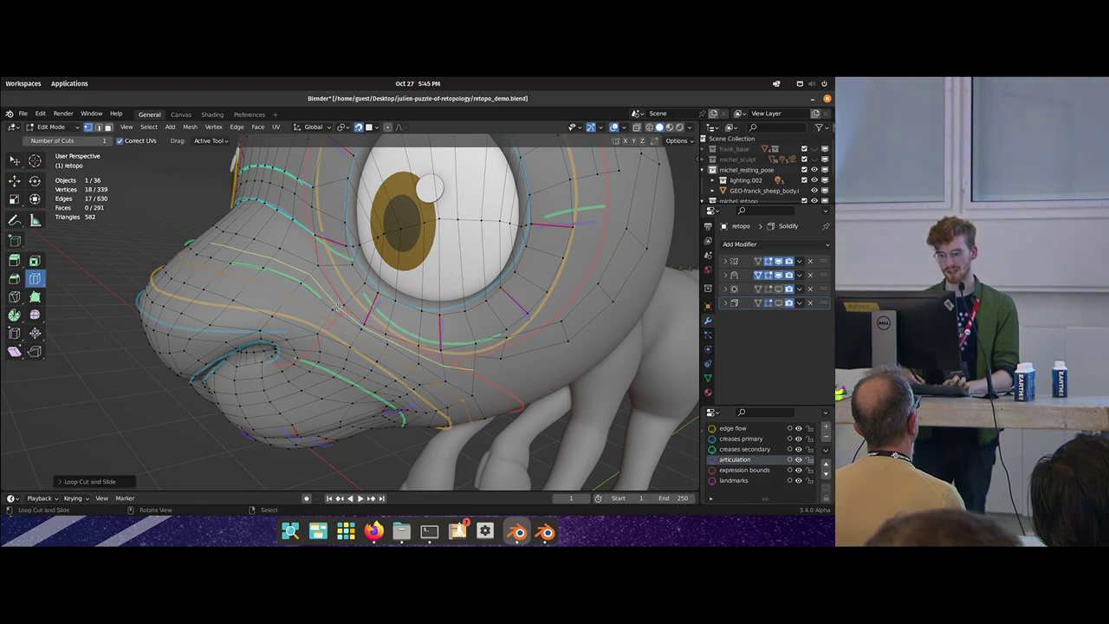
pyautogui.moveTo(338, 309); pyautogui.dragTo(275, 212, button='middle')
pyautogui.hotkey('shift', 'space')
pyautogui.press('space')
pyautogui.moveTo(438, 335); pyautogui.dragTo(436, 311, button='middle')
pyautogui.hotkey('ctrl', 'z')
pyautogui.moveTo(329, 295); pyautogui.dragTo(259, 255, button='middle')
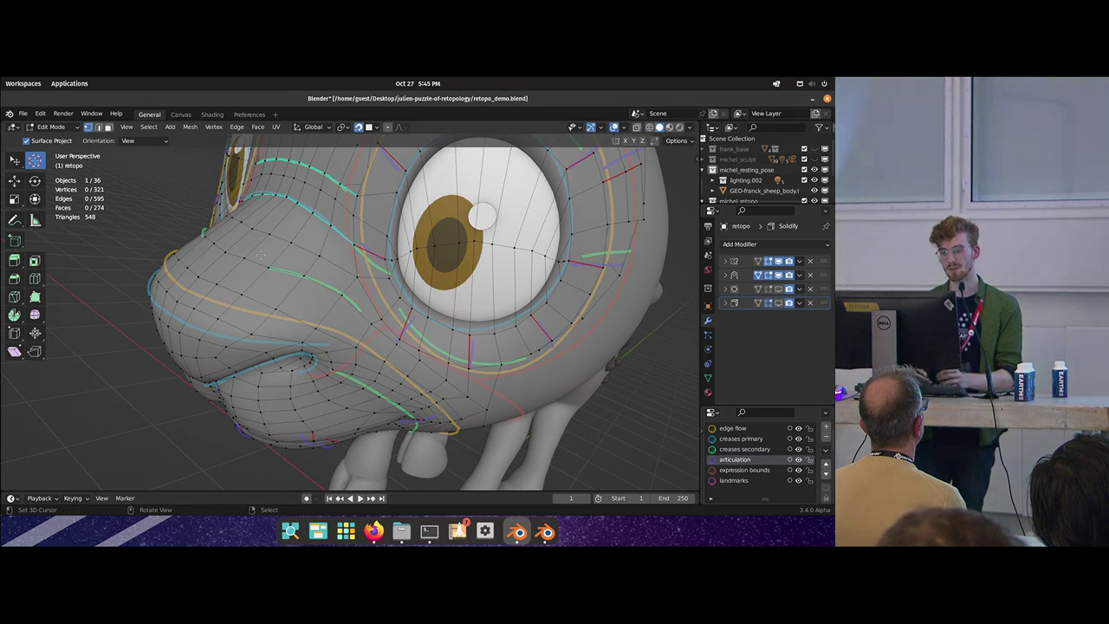
# - Bevel the edge path along the green crease guide on the cheek into parallel edges
pyautogui.moveTo(260, 255); pyautogui.dragTo(357, 326, button='middle')
pyautogui.keyDown('ctrl'); pyautogui.click(308, 300); pyautogui.keyUp('ctrl')
pyautogui.hotkey('ctrl', 'b')
pyautogui.moveTo(371, 326); pyautogui.dragTo(387, 336)
pyautogui.hotkey('alt', 'a')
# - Try merging vertices at the outer end of the bevelled cheek crease, and undo back to the selected edge path
pyautogui.moveTo(387, 335); pyautogui.dragTo(358, 313, button='middle')
pyautogui.scroll(1, 358, 314)
pyautogui.press('w')
pyautogui.hotkey('shift', 'space')
pyautogui.press('g')
pyautogui.click(358, 313)
pyautogui.hotkey('ctrl', 'z')
pyautogui.scroll(2, 379, 348)
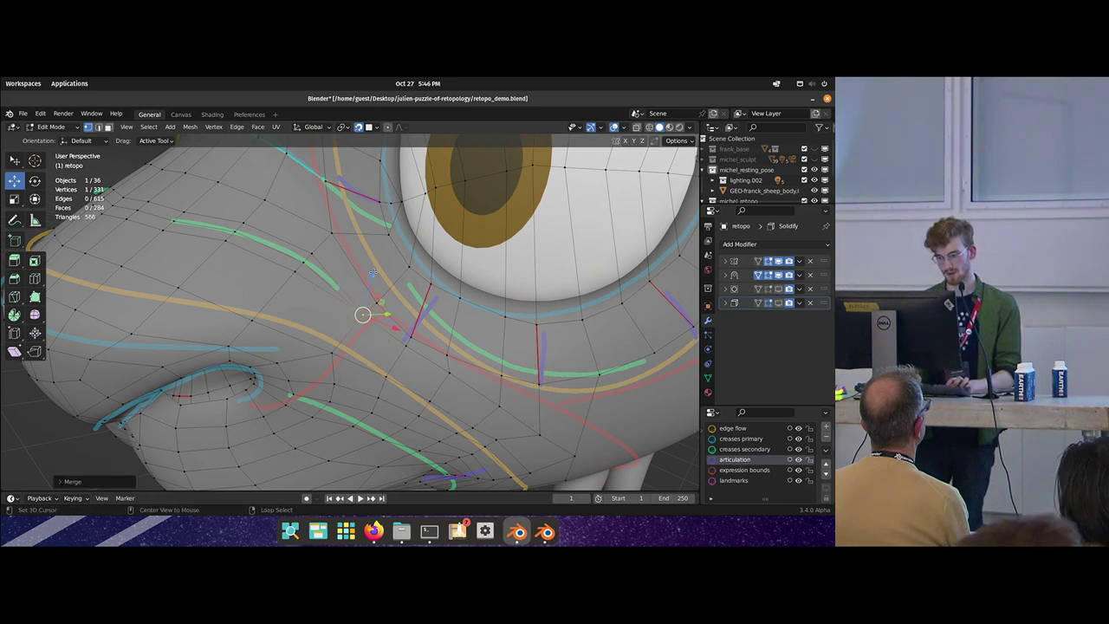
pyautogui.moveTo(370, 338); pyautogui.dragTo(374, 329, button='middle')
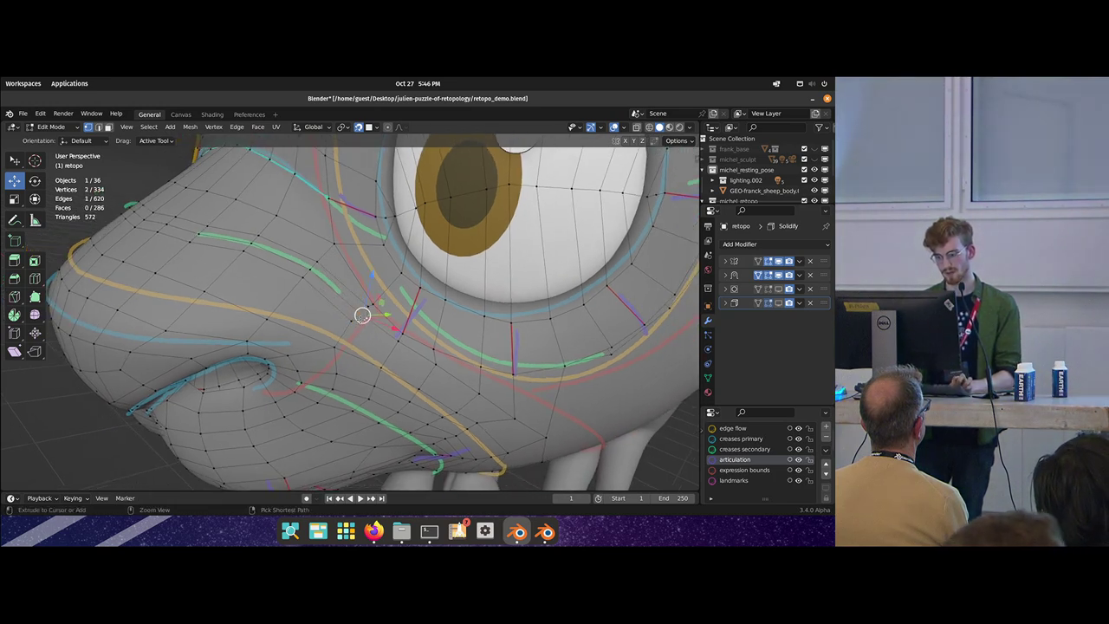
pyautogui.press('2')
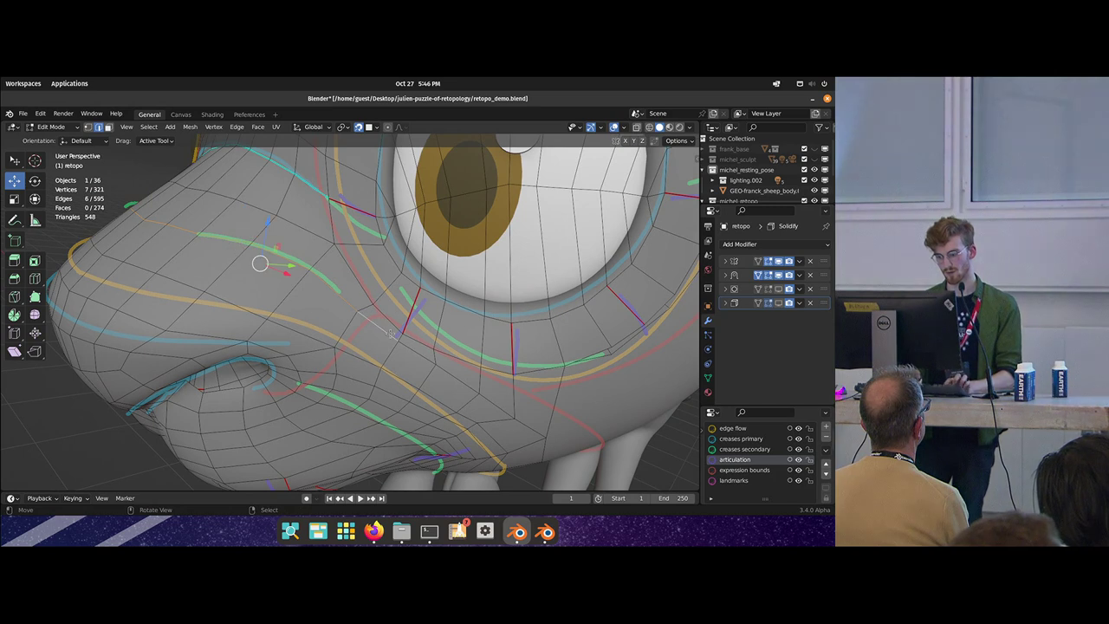
# - Bevel the edge path along the green cheek crease guide and dissolve the surplus geometry at its outer end below the eye
pyautogui.hotkey('ctrl', 'b')
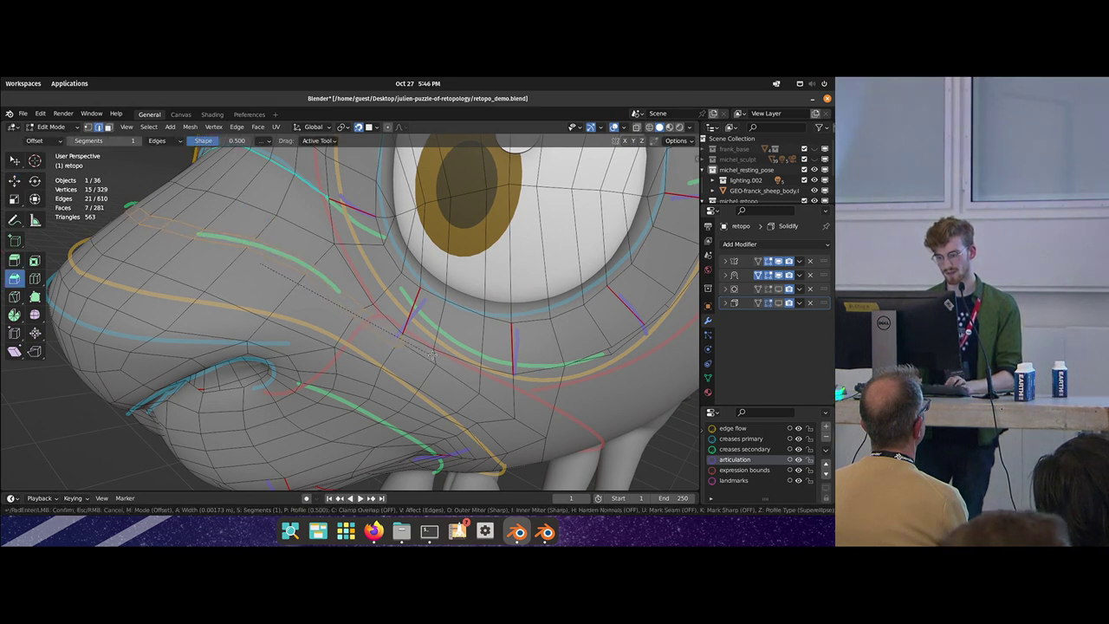
pyautogui.click(437, 357)
pyautogui.press('1')
pyautogui.rightClick(398, 336)
pyautogui.keyDown('shift'); pyautogui.rightClick(403, 339); pyautogui.keyUp('shift')
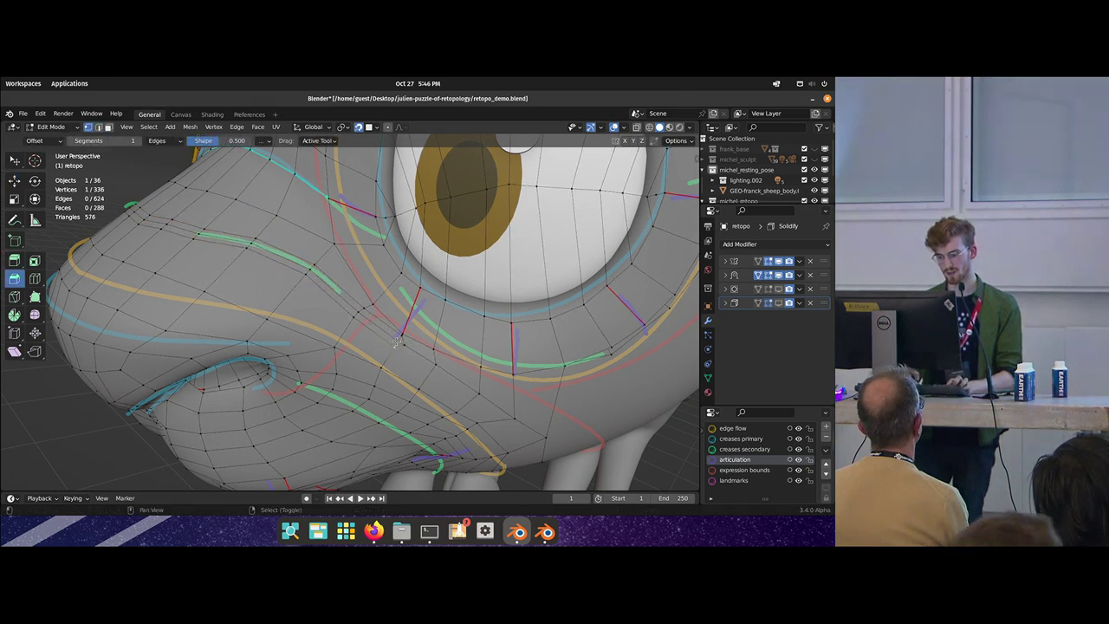
pyautogui.keyDown('shift'); pyautogui.rightClick(401, 340); pyautogui.keyUp('shift')
pyautogui.hotkey('ctrl', 'z')
pyautogui.scroll(4, 368, 322)
pyautogui.hotkey('ctrl', 'x')
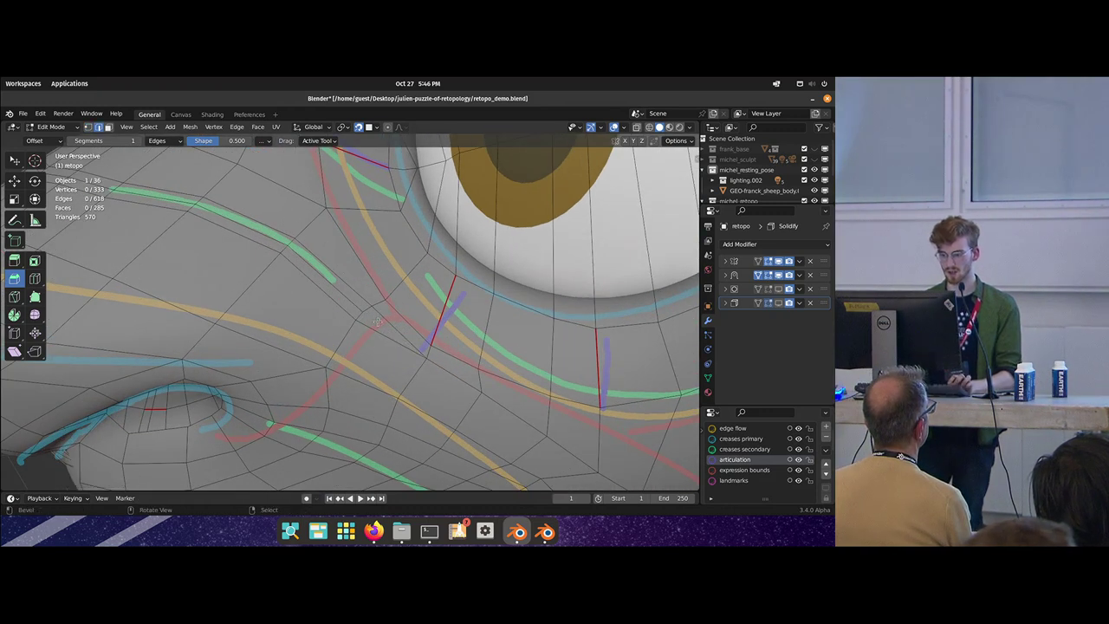
# - Reposition the vertices at the outer end of the cheek crease between the muzzle and the lower eye loop
pyautogui.scroll(-4, 368, 322)
pyautogui.press('w')
pyautogui.moveTo(364, 308); pyautogui.dragTo(396, 339)
pyautogui.moveTo(382, 340); pyautogui.dragTo(380, 337)
pyautogui.scroll(-1, 372, 330)
pyautogui.moveTo(338, 303); pyautogui.dragTo(356, 299, button='middle')
pyautogui.moveTo(311, 280); pyautogui.dragTo(310, 282)
# - Relax the cheek mesh around the bevelled crease in Sculpt Mode with the Topology brush and return to Edit Mode
pyautogui.keyDown('shift'); pyautogui.moveTo(309, 282); pyautogui.dragTo(309, 442, button='middle'); pyautogui.keyUp('shift')
pyautogui.scroll(-3, 320, 364)
pyautogui.moveTo(325, 346); pyautogui.dragTo(407, 338, button='middle')
pyautogui.keyDown('shift'); pyautogui.moveTo(423, 165); pyautogui.dragTo(308, 330, button='middle'); pyautogui.keyUp('shift')
pyautogui.hotkey('ctrl', 'Tab')
pyautogui.moveTo(341, 307)
pyautogui.keyDown('shift'); pyautogui.mouseDown()
pyautogui.moveTo(345, 318)
pyautogui.moveTo(305, 301)
pyautogui.moveTo(258, 316)
pyautogui.moveTo(308, 310)
pyautogui.moveTo(286, 307)
pyautogui.mouseUp(); pyautogui.keyUp('shift')
pyautogui.press('f')
pyautogui.click(368, 329)
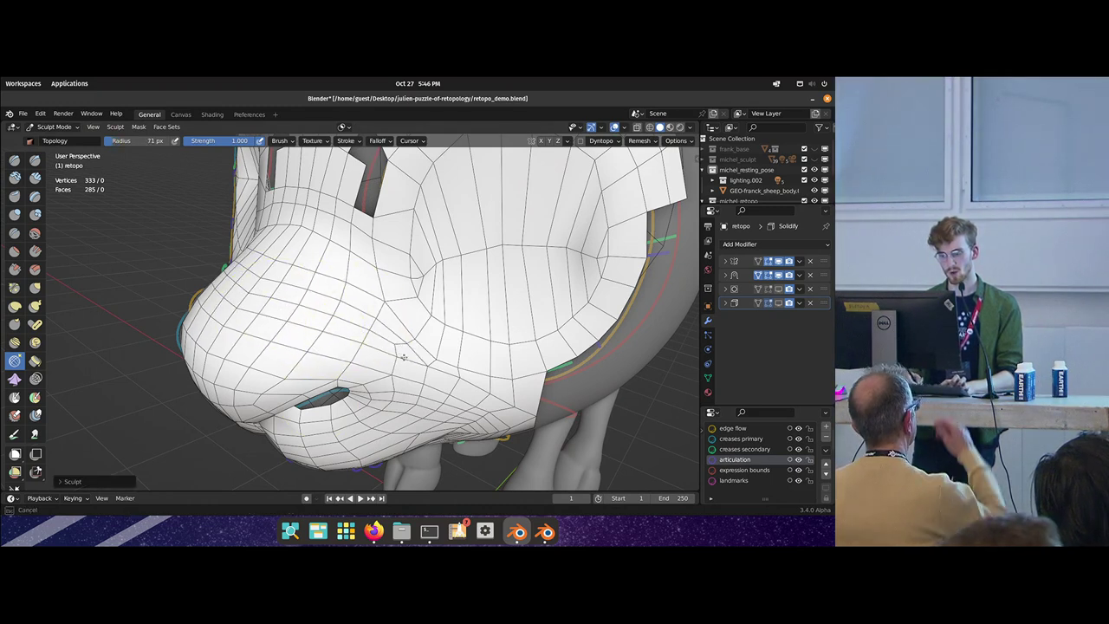
pyautogui.press('Tab')
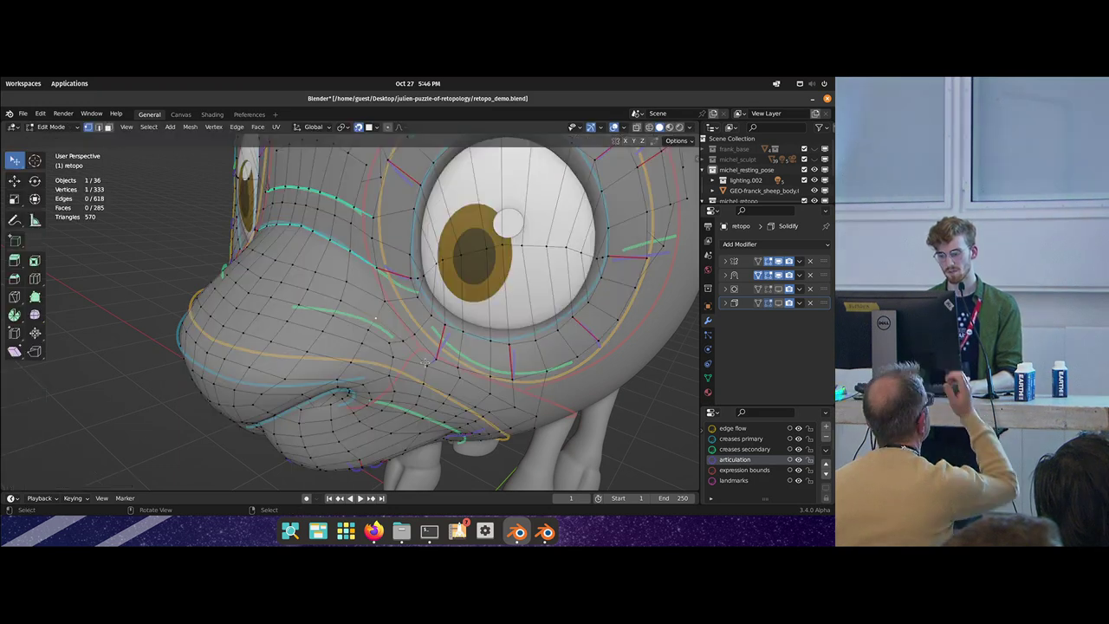
# - Examine the cheek topology between the muzzle and the eye from several angles, in both Edit Mode and Sculpt Mode
pyautogui.moveTo(377, 321); pyautogui.dragTo(313, 278, button='middle')
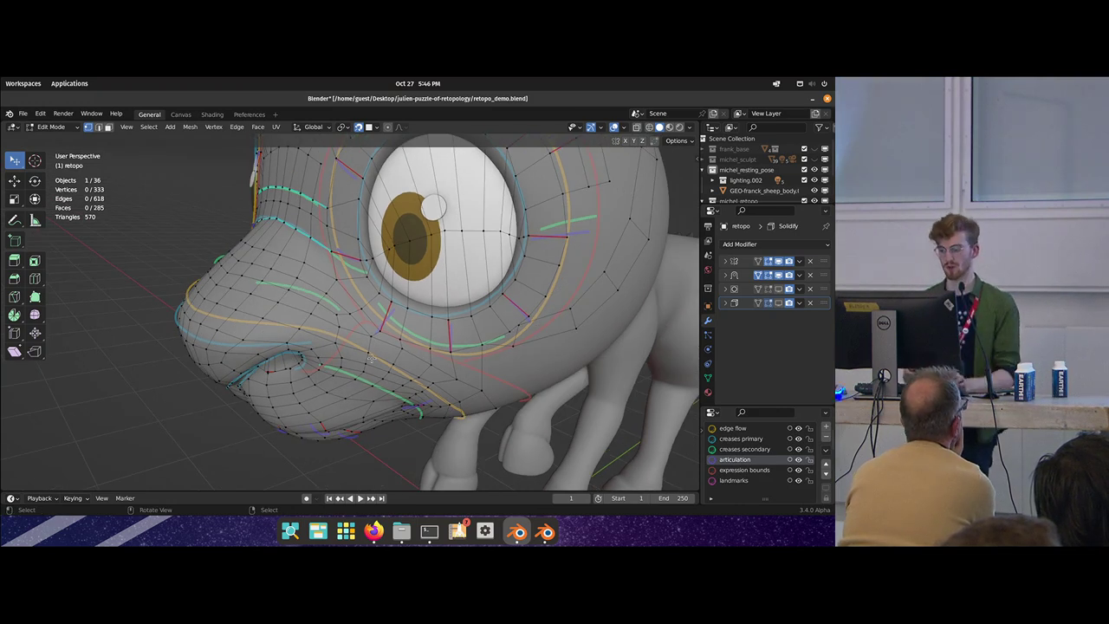
pyautogui.moveTo(329, 308); pyautogui.dragTo(322, 295, button='middle')
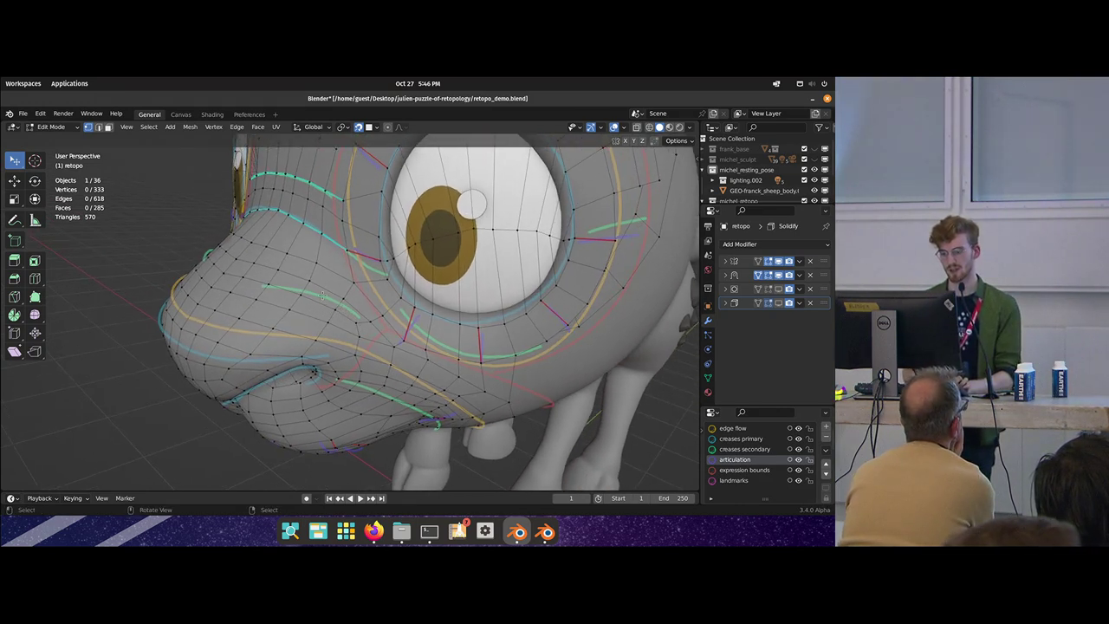
pyautogui.moveTo(369, 332); pyautogui.dragTo(598, 112, button='middle')
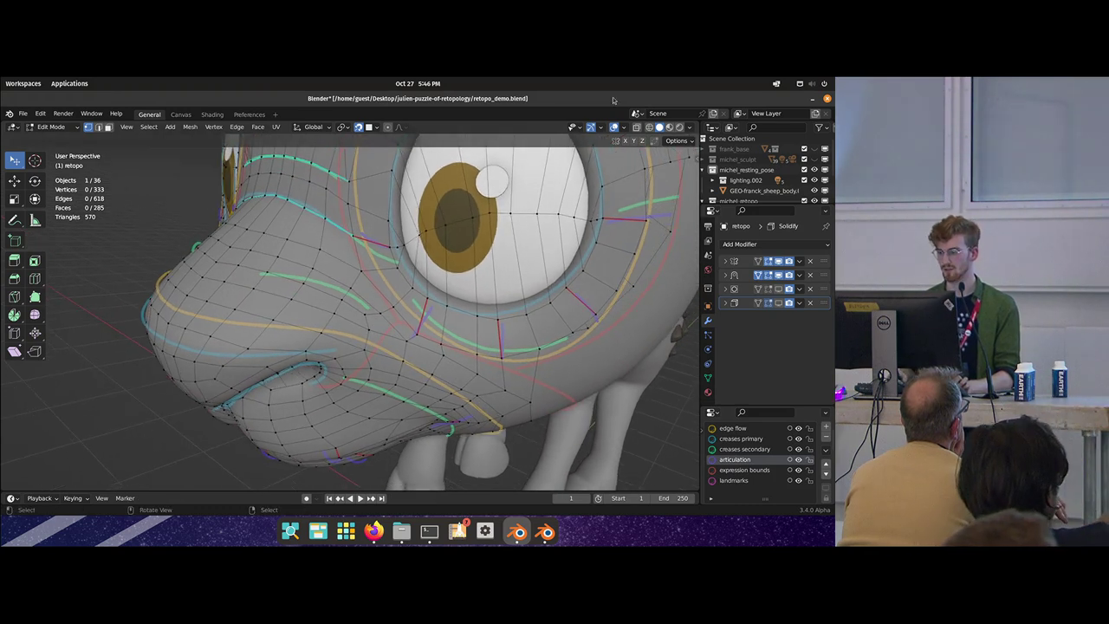
pyautogui.moveTo(379, 327); pyautogui.dragTo(329, 265, button='middle')
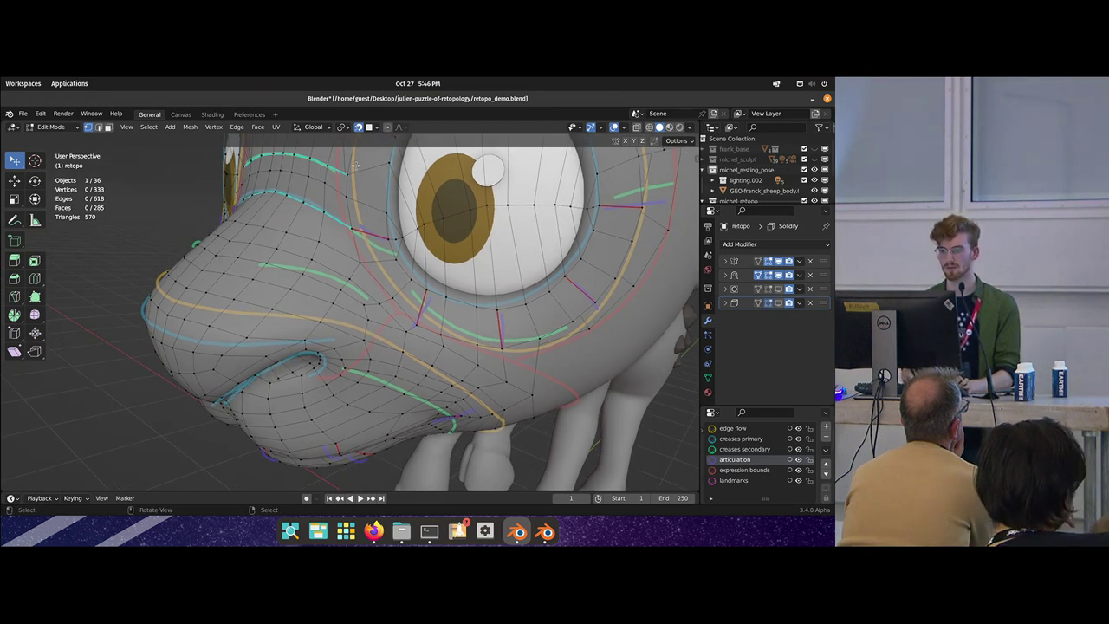
pyautogui.moveTo(371, 341); pyautogui.dragTo(366, 307, button='middle')
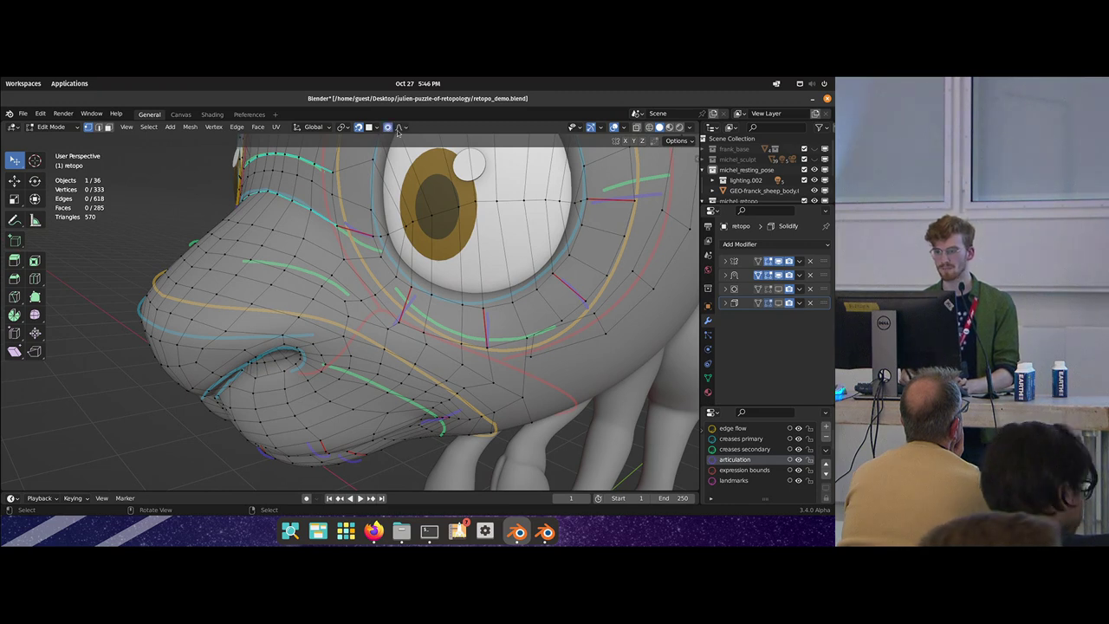
pyautogui.scroll(-3, 344, 251)
pyautogui.hotkey('ctrl', 'Tab')
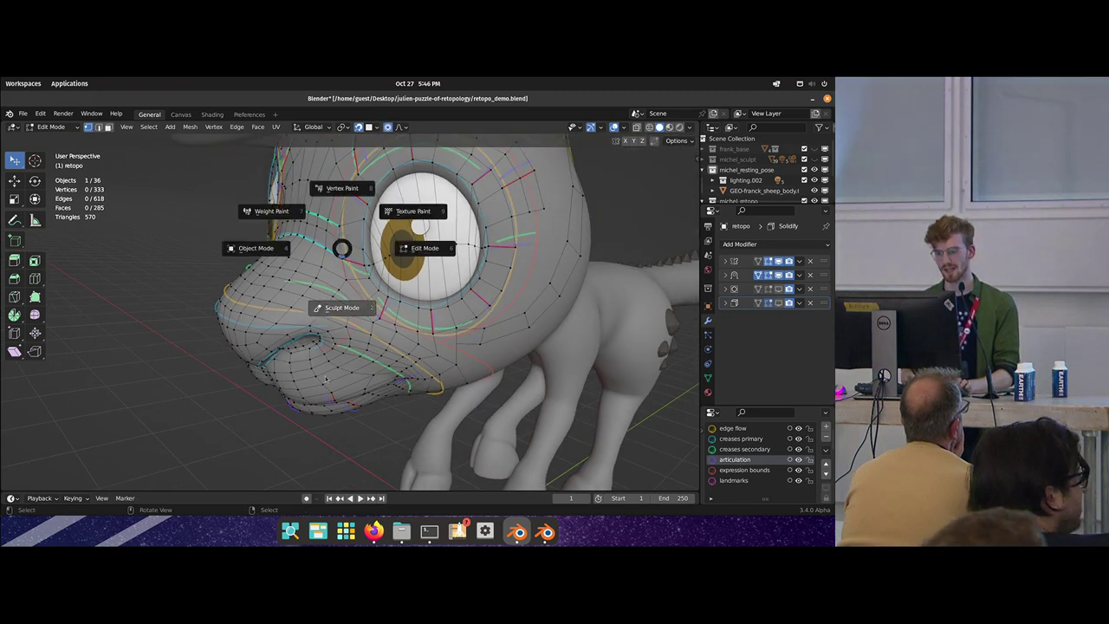
pyautogui.click(334, 303)
pyautogui.moveTo(345, 298); pyautogui.dragTo(373, 327, button='middle')
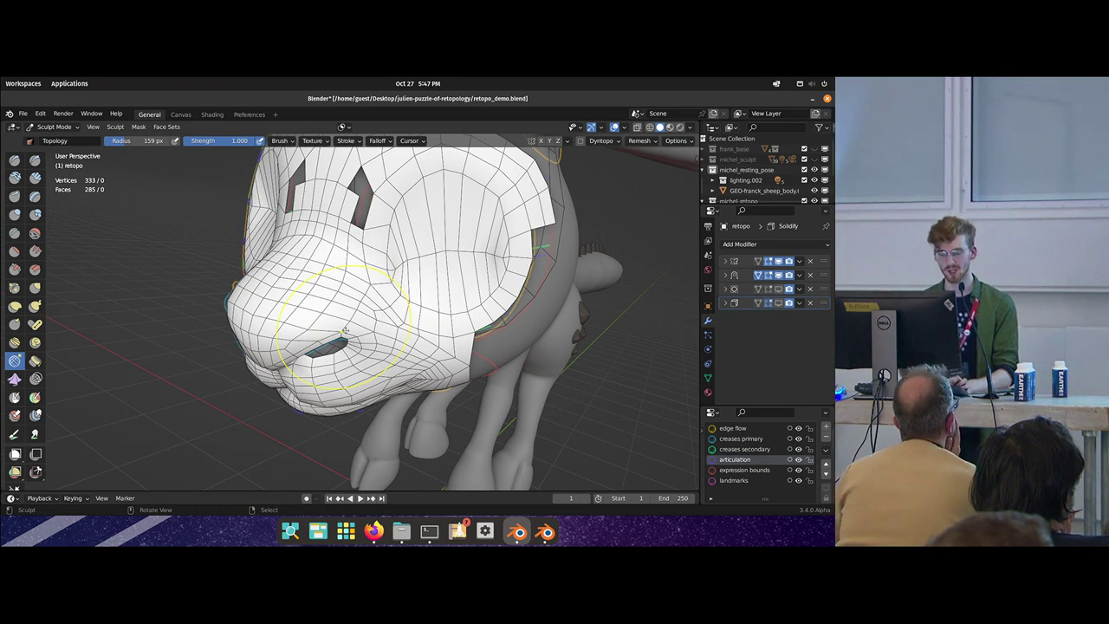
pyautogui.moveTo(344, 331); pyautogui.dragTo(403, 146, button='middle')
# - In Edit Mode, move the cheek vertex near the outer end of the green crease guide with smooth proportional editing
pyautogui.press('Tab')
pyautogui.scroll(2, 356, 303)
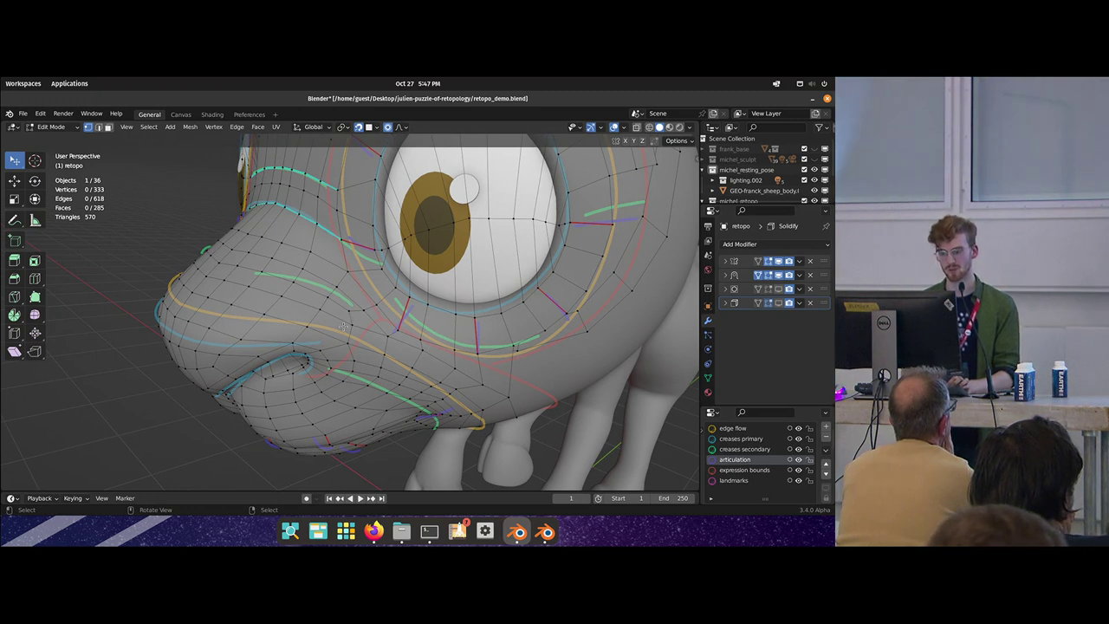
pyautogui.click(349, 315)
pyautogui.press('g')
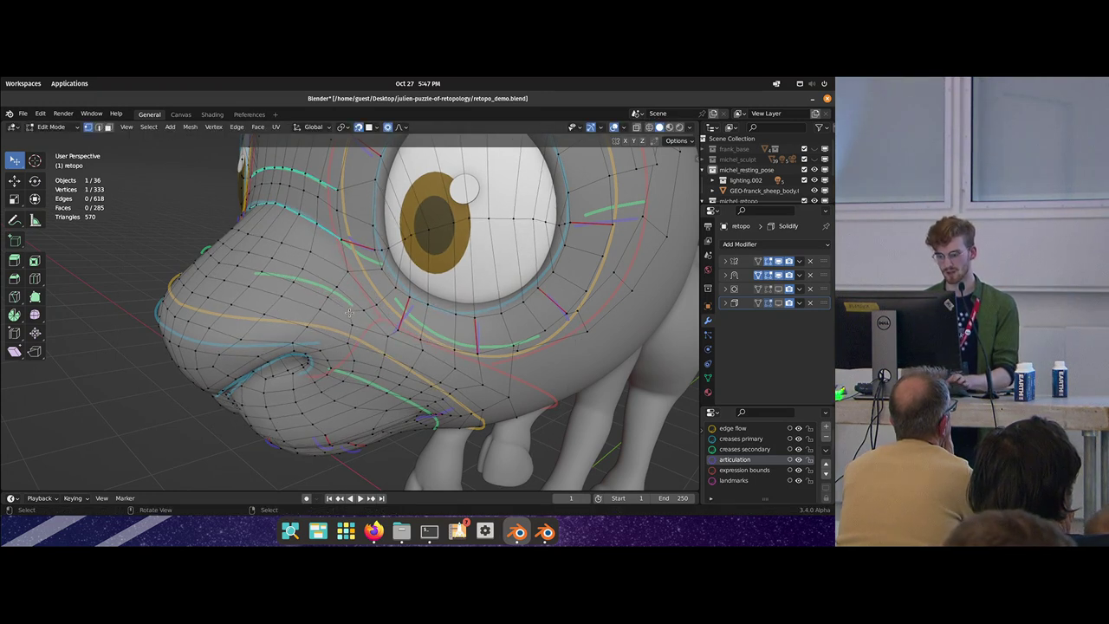
pyautogui.scroll(18, 351, 310)
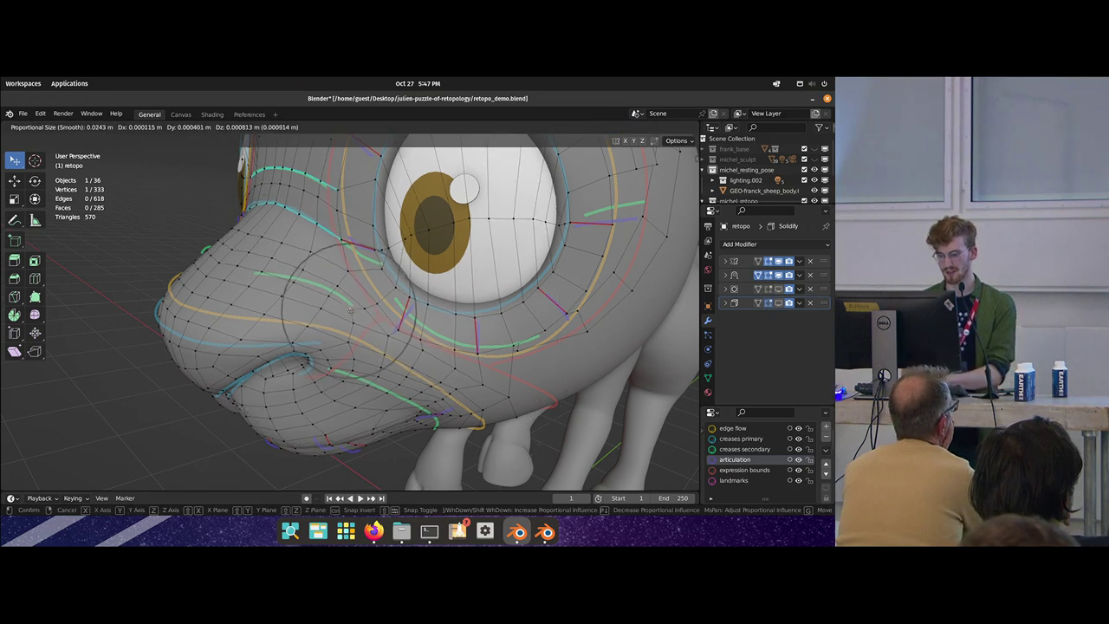
pyautogui.click(351, 305)
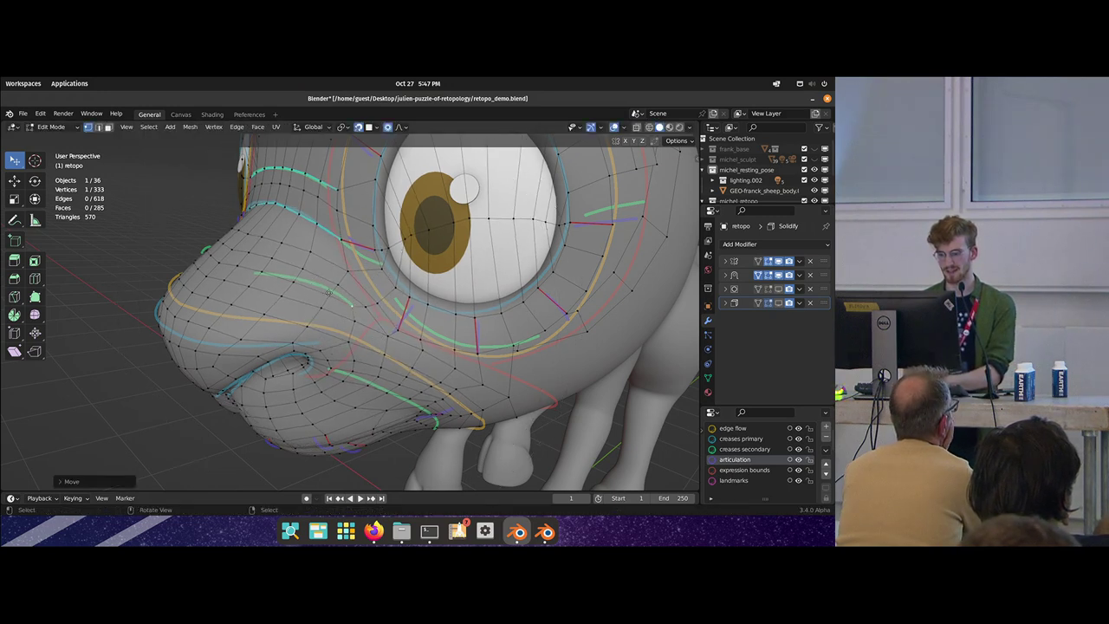
# - Nudge the vertices near the inner end of the green crease guide on the side of the muzzle
pyautogui.moveTo(328, 293); pyautogui.dragTo(308, 313, button='middle')
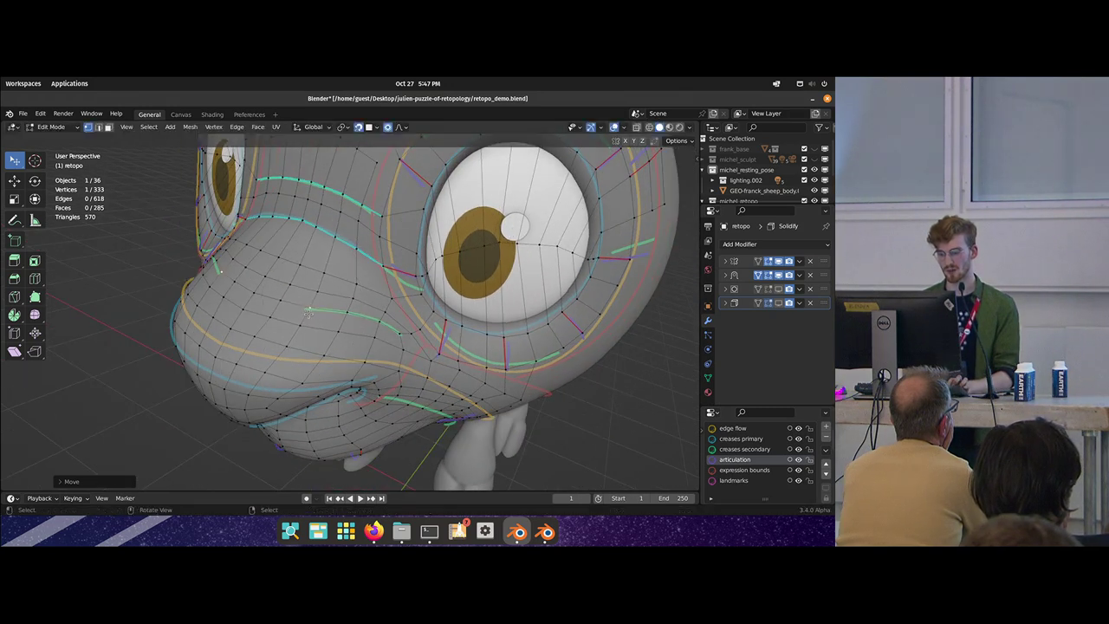
pyautogui.moveTo(286, 305); pyautogui.dragTo(298, 305)
pyautogui.moveTo(299, 305); pyautogui.dragTo(251, 294, button='middle')
pyautogui.moveTo(282, 297); pyautogui.dragTo(289, 301)
pyautogui.moveTo(305, 313); pyautogui.dragTo(341, 292, button='middle')
# - Add a single loop cut along the cyan crease guide running over the bridge of the muzzle to the eye's inner corner
pyautogui.hotkey('alt', 'a')
pyautogui.scroll(2, 361, 301)
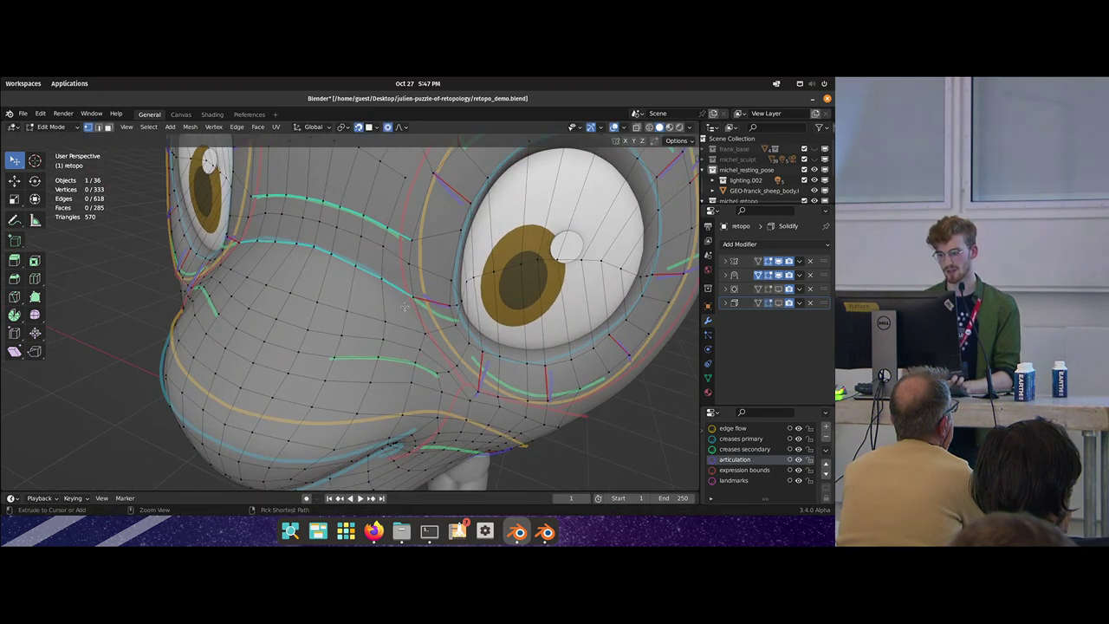
pyautogui.hotkey('ctrl', 'r')
pyautogui.click(417, 310)
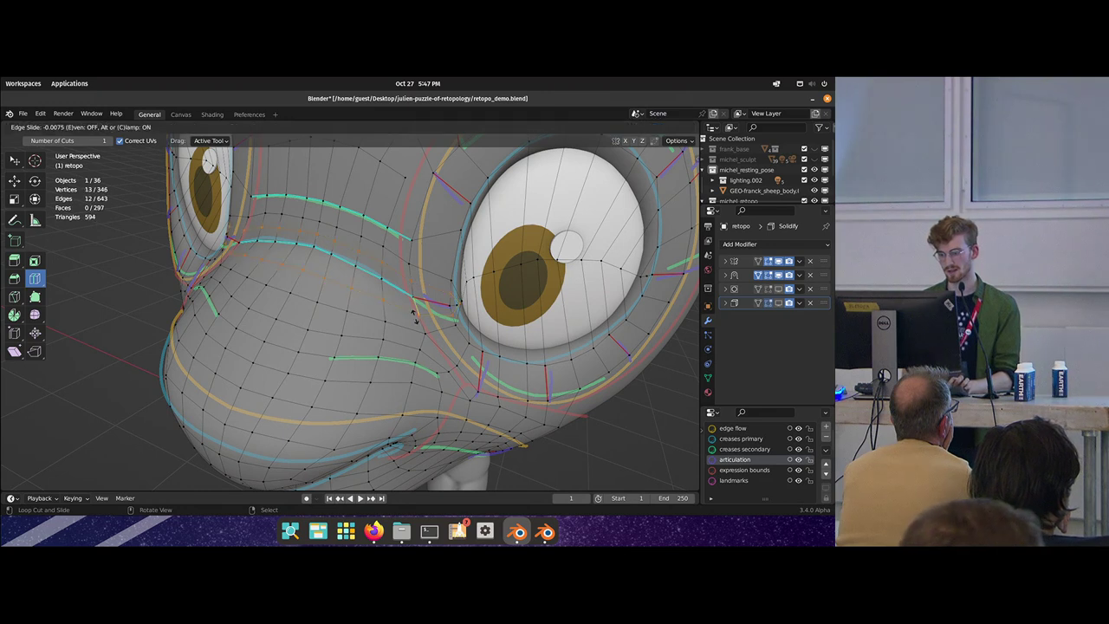
pyautogui.click(417, 310)
pyautogui.moveTo(381, 291)
pyautogui.mouseDown(button='middle')
pyautogui.moveTo(371, 310)
pyautogui.moveTo(355, 291)
pyautogui.mouseUp(button='middle')
# - Relax the mesh around the new muzzle-bridge loop with a 165 px Topology brush in Sculpt Mode and return to Edit Mode
pyautogui.hotkey('ctrl', 'Tab')
pyautogui.press('f')
pyautogui.click(356, 272)
pyautogui.moveTo(346, 268)
pyautogui.keyDown('shift'); pyautogui.mouseDown()
pyautogui.moveTo(332, 283)
pyautogui.moveTo(374, 310)
pyautogui.mouseUp(); pyautogui.keyUp('shift')
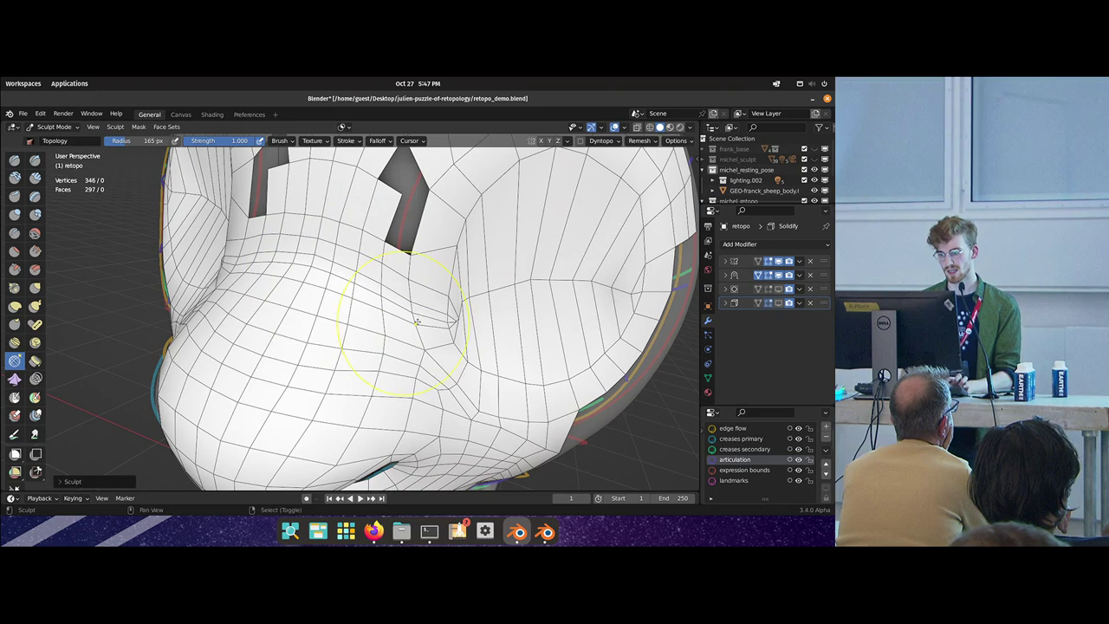
pyautogui.scroll(-5, 417, 322)
pyautogui.moveTo(407, 308)
pyautogui.mouseDown(button='middle')
pyautogui.moveTo(375, 262)
pyautogui.moveTo(322, 298)
pyautogui.mouseUp(button='middle')
pyautogui.hotkey('ctrl', 'Tab')
pyautogui.press('w')
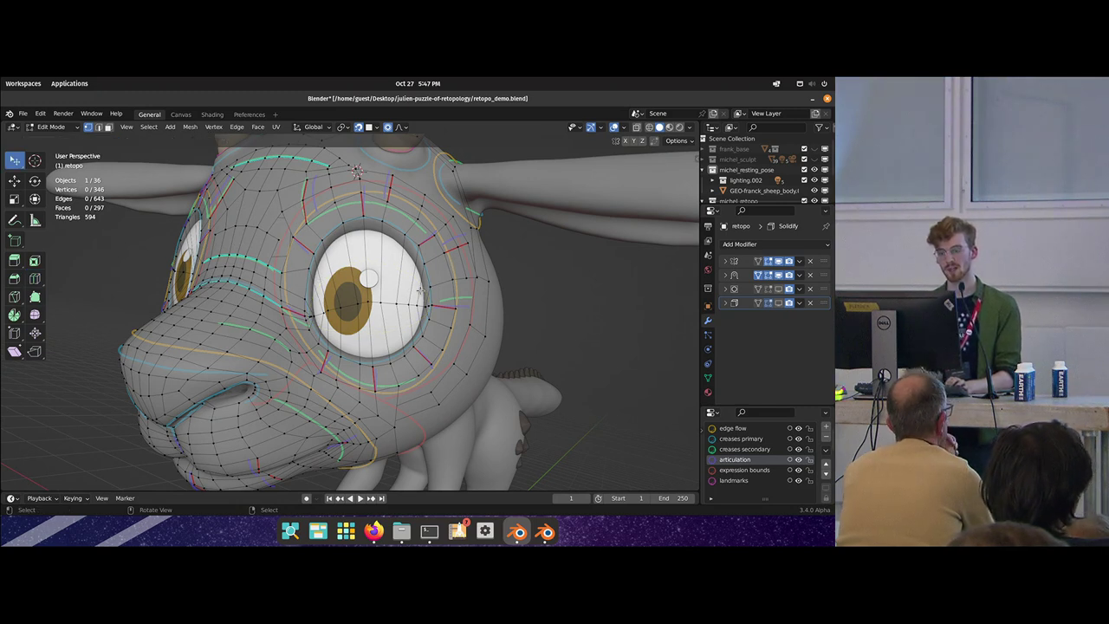
# - Switch to Object Mode, open the retopo_examples.blend window and examine the closed eyelids' edge flow and articulation lines on the example head
pyautogui.moveTo(327, 265); pyautogui.dragTo(349, 276, button='middle')
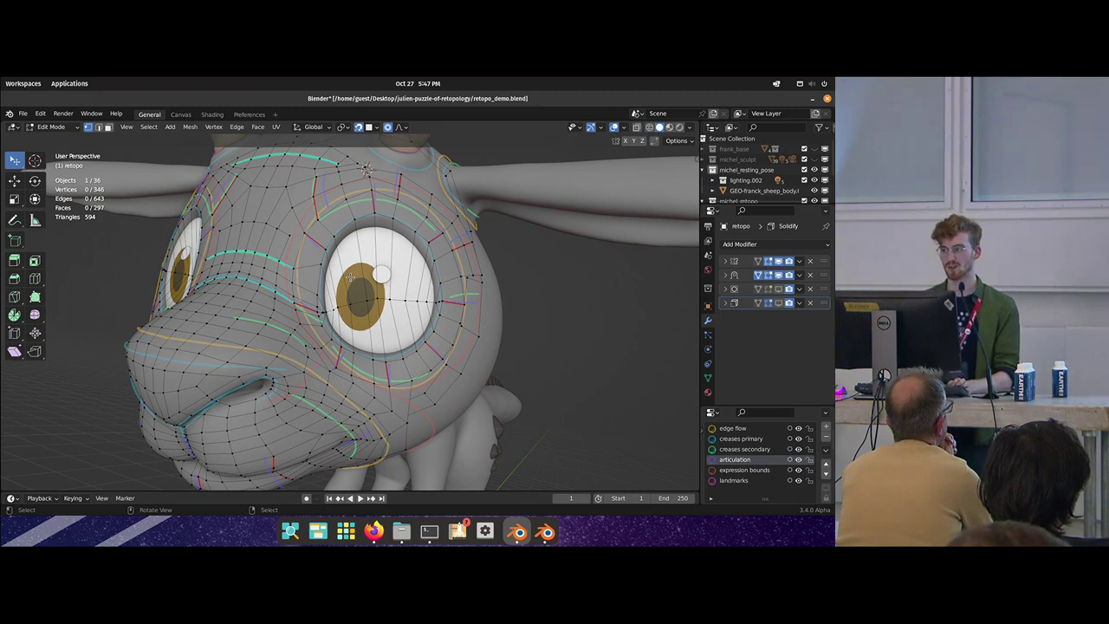
pyautogui.press('Tab')
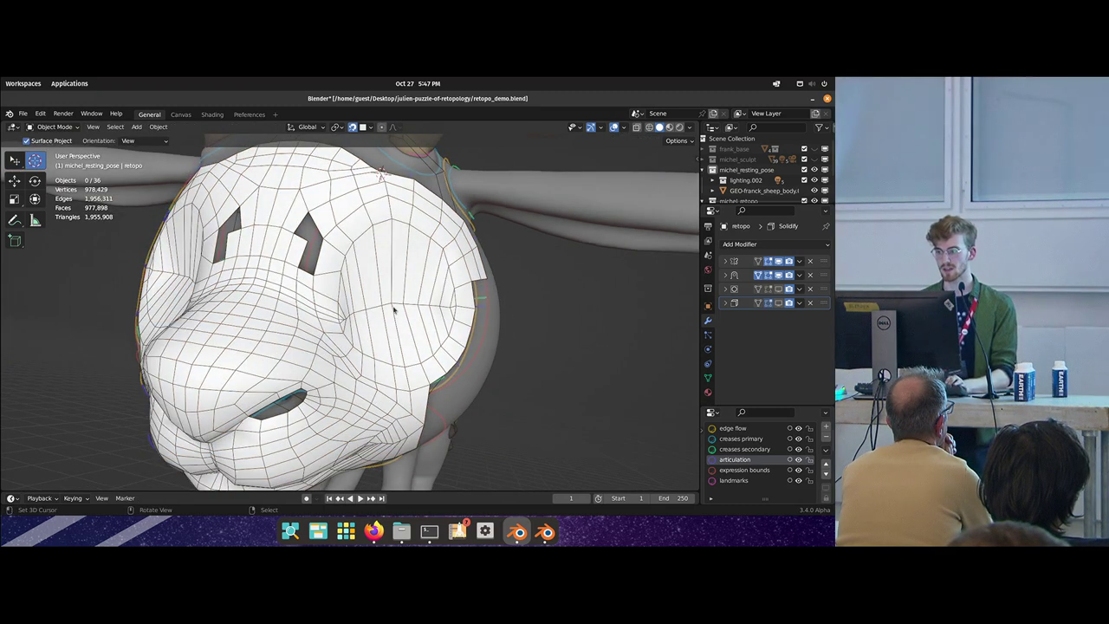
pyautogui.click(545, 531)
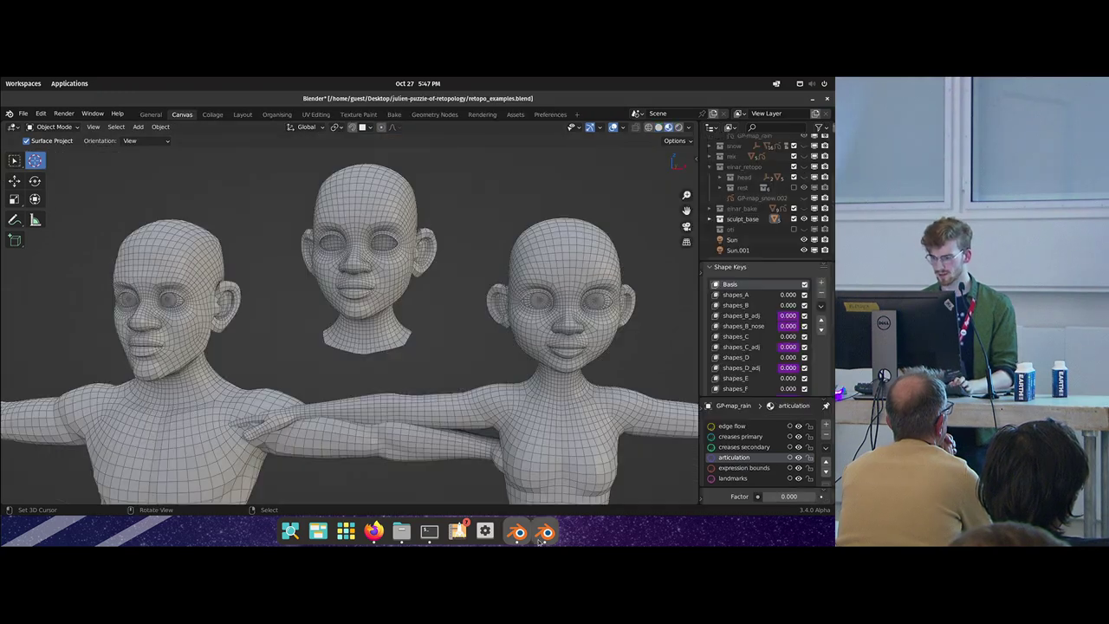
pyautogui.keyDown('alt'); pyautogui.middleClick(387, 244); pyautogui.keyUp('alt')
pyautogui.scroll(11, 385, 247)
pyautogui.moveTo(344, 355); pyautogui.dragTo(352, 325, button='middle')
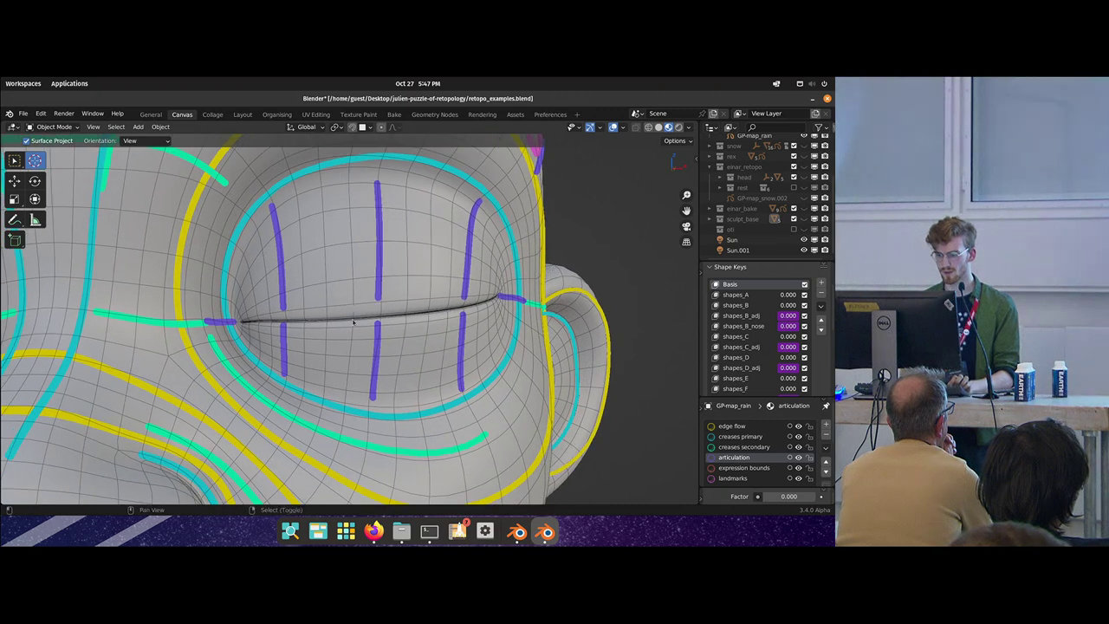
pyautogui.scroll(1, 352, 326)
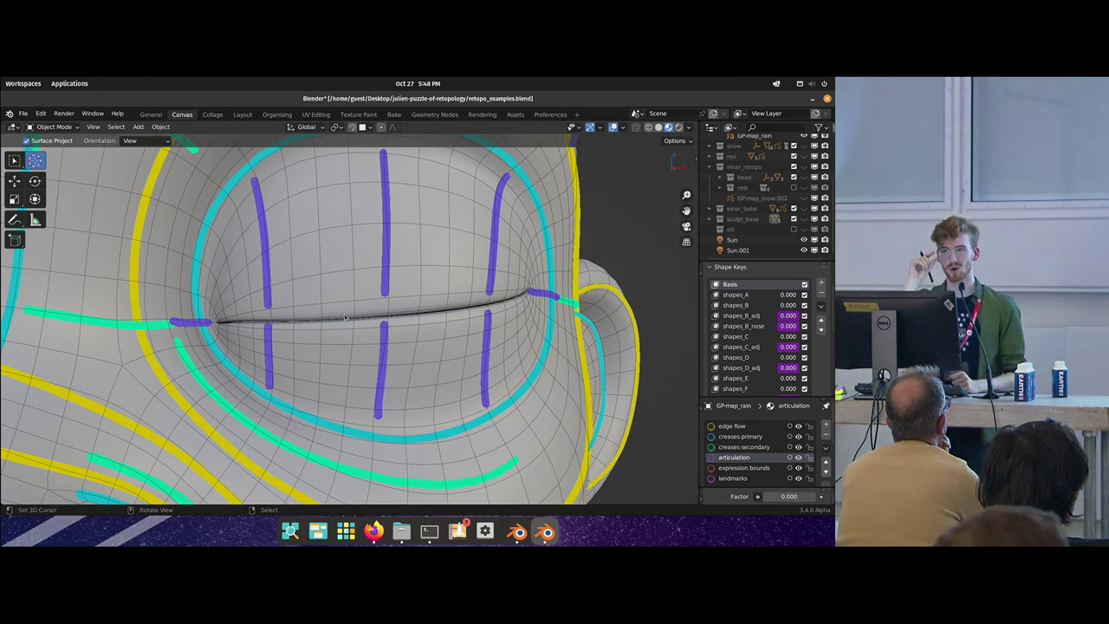
pyautogui.scroll(-5, 364, 371)
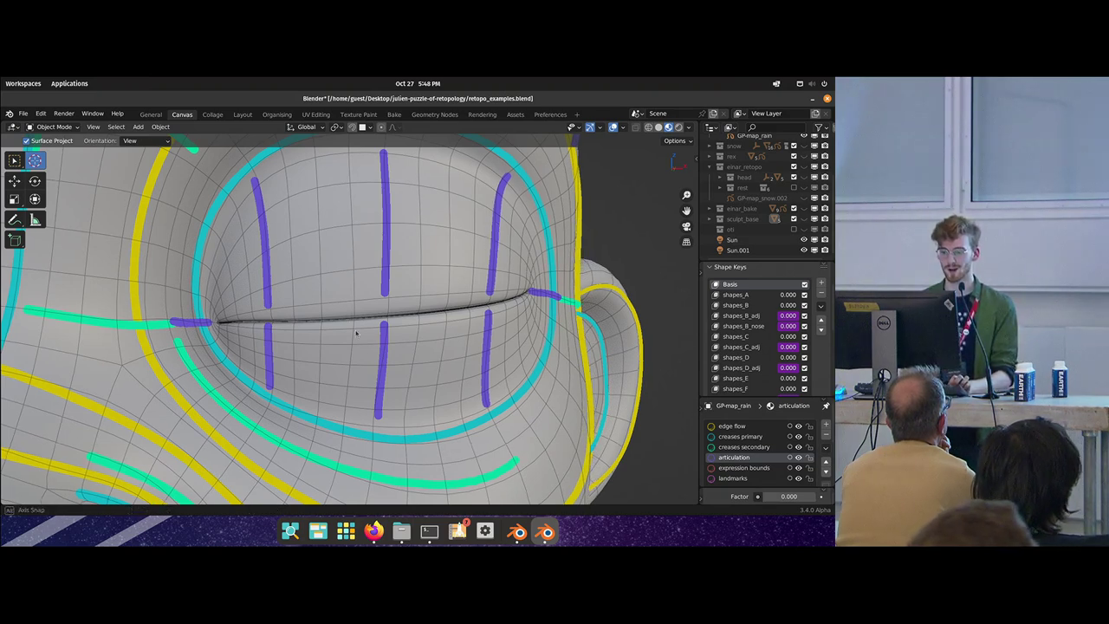
pyautogui.scroll(-3, 367, 356)
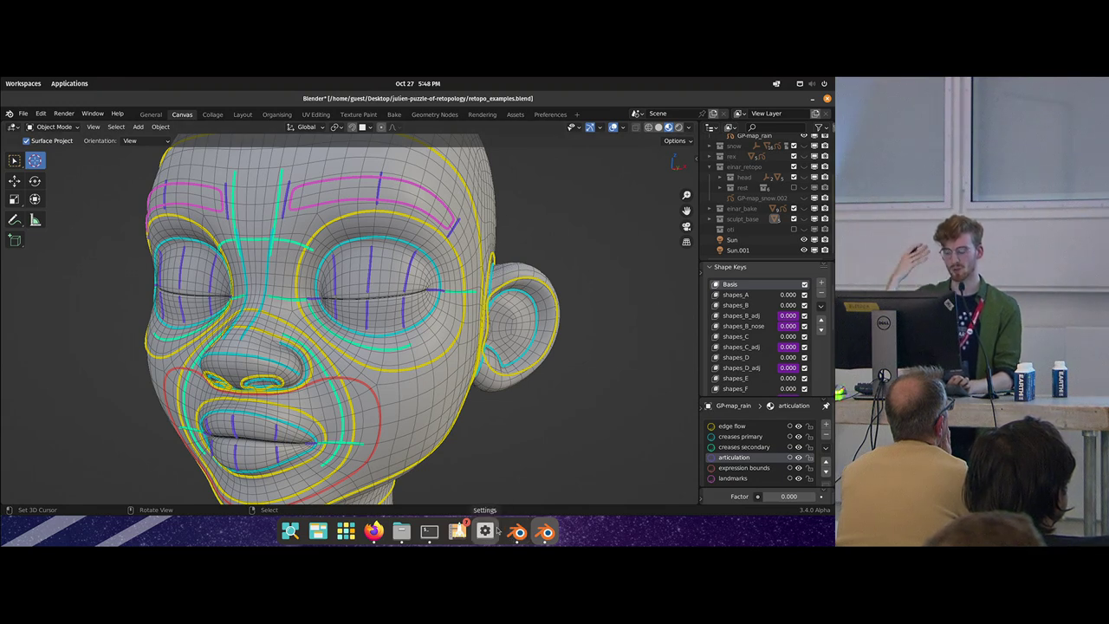
# - Switch back to the retopo_demo.blend window, enter Edit Mode on the retopo mesh and examine the topology around the sheep's eye
pyautogui.click(517, 531)
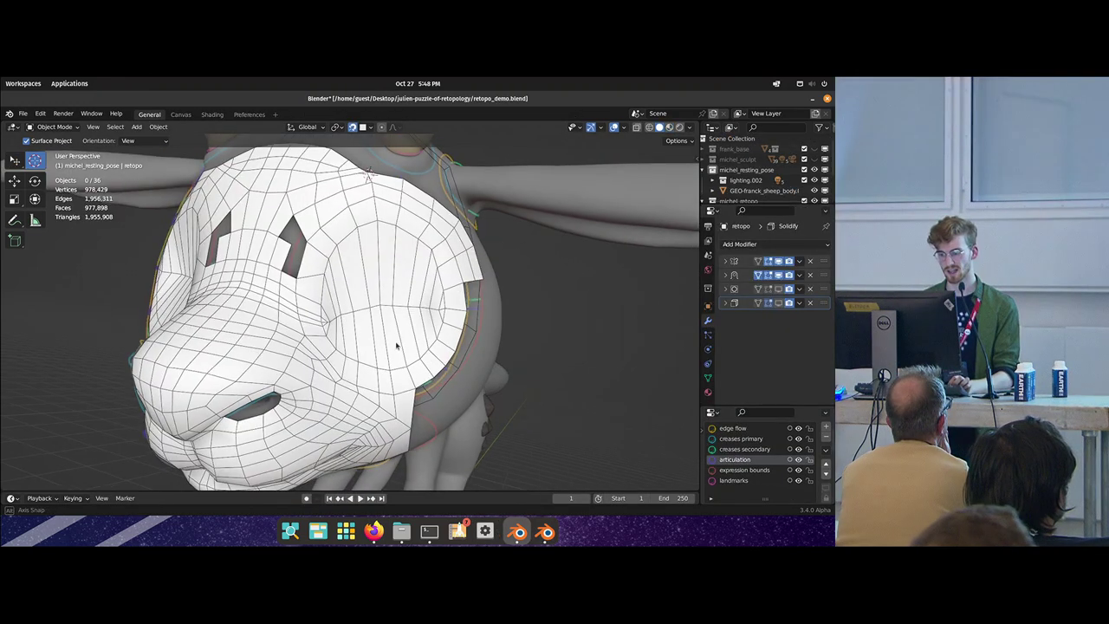
pyautogui.rightClick(317, 339)
pyautogui.press('Tab')
pyautogui.moveTo(351, 348); pyautogui.dragTo(363, 360, button='middle')
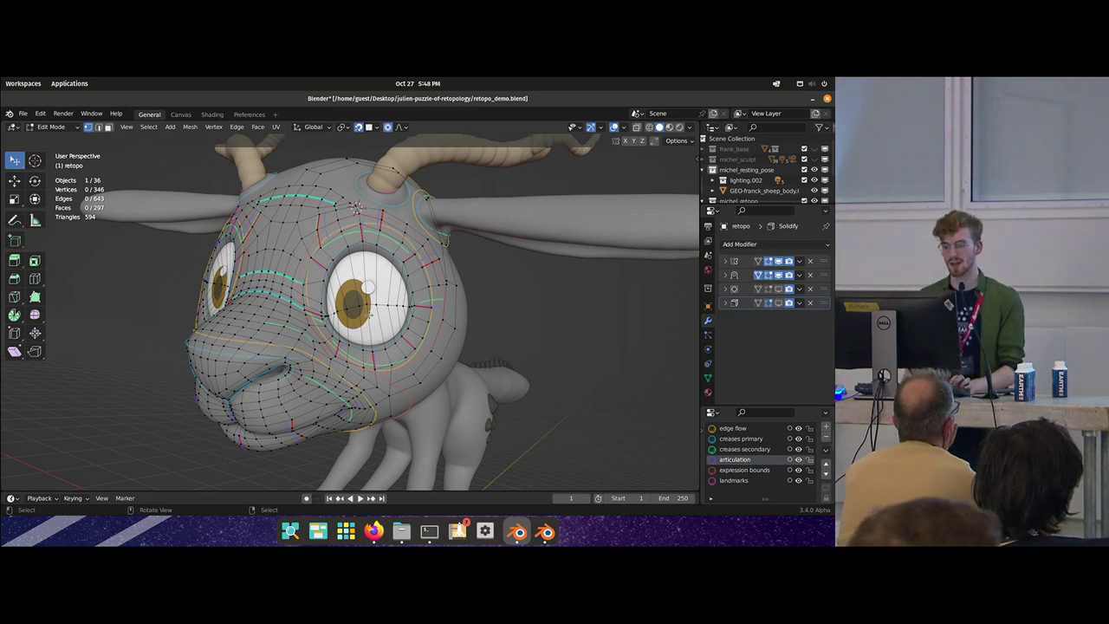
pyautogui.moveTo(364, 360); pyautogui.dragTo(367, 333, button='middle')
pyautogui.scroll(2, 367, 334)
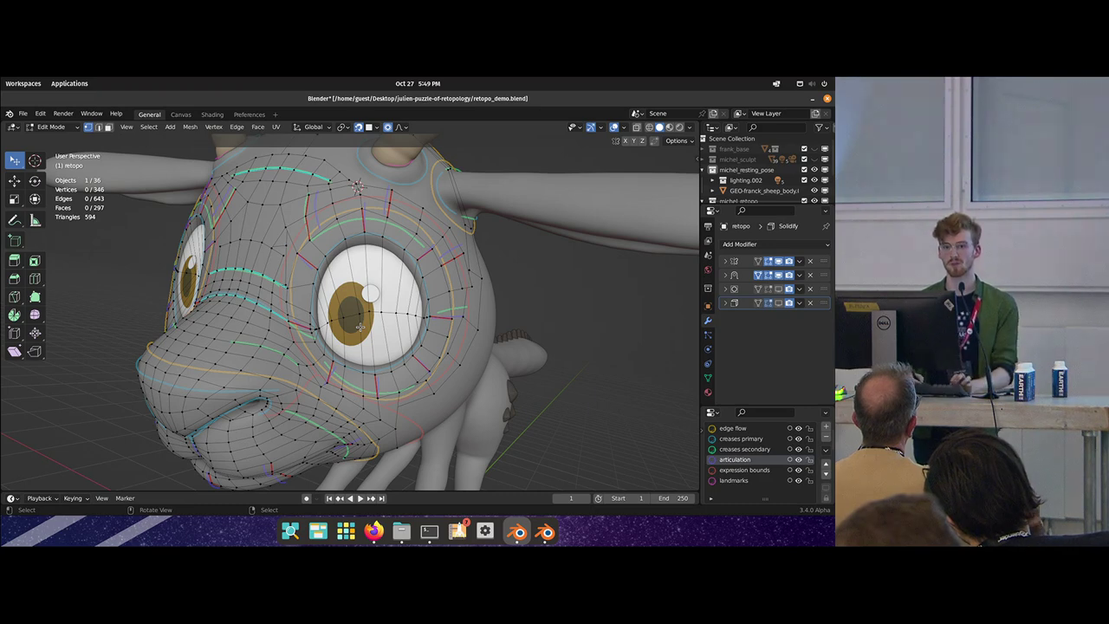
pyautogui.moveTo(415, 343); pyautogui.dragTo(391, 346, button='middle')
pyautogui.scroll(5, 319, 368)
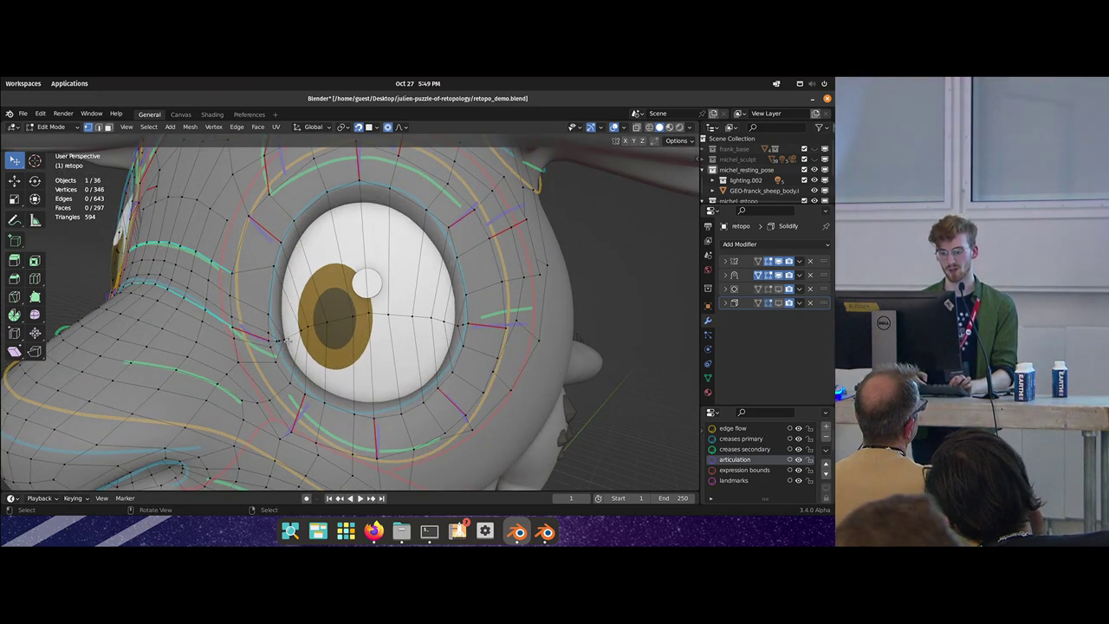
# - Examine the retopo mesh around the sheep's mouth corner, cheek, eye and brow for areas still uncovered
pyautogui.scroll(-4, 286, 326)
pyautogui.moveTo(287, 325); pyautogui.dragTo(350, 383, button='middle')
pyautogui.scroll(-5, 329, 321)
pyautogui.scroll(4, 350, 384)
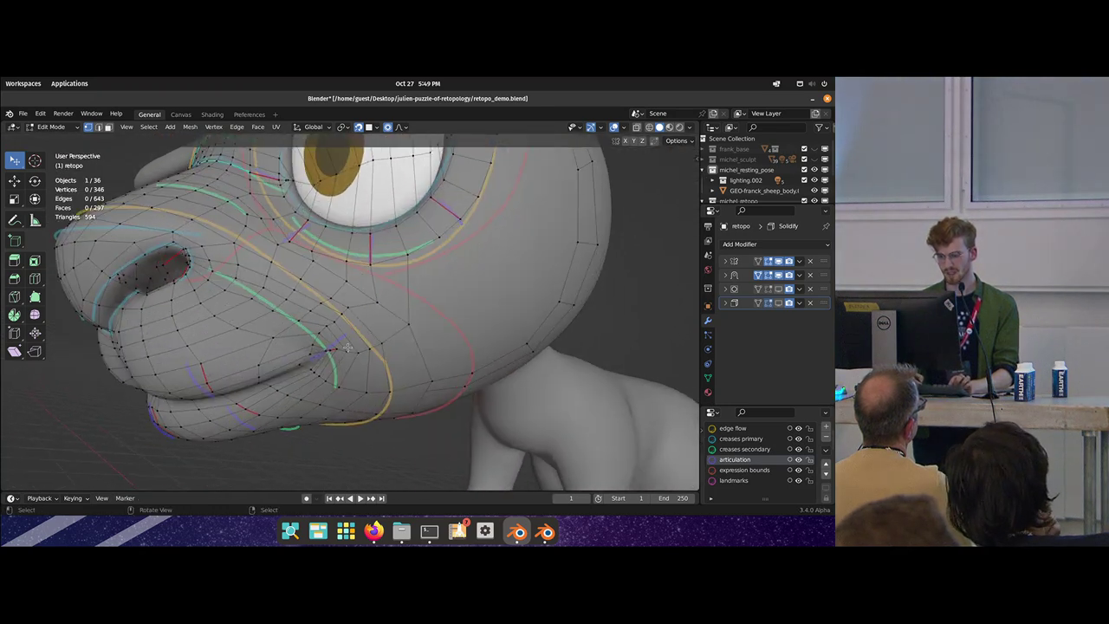
pyautogui.moveTo(332, 343); pyautogui.dragTo(450, 346, button='middle')
pyautogui.keyDown('ctrl'); pyautogui.moveTo(398, 312); pyautogui.dragTo(373, 299, button='middle'); pyautogui.keyUp('ctrl')
pyautogui.scroll(-3, 290, 394)
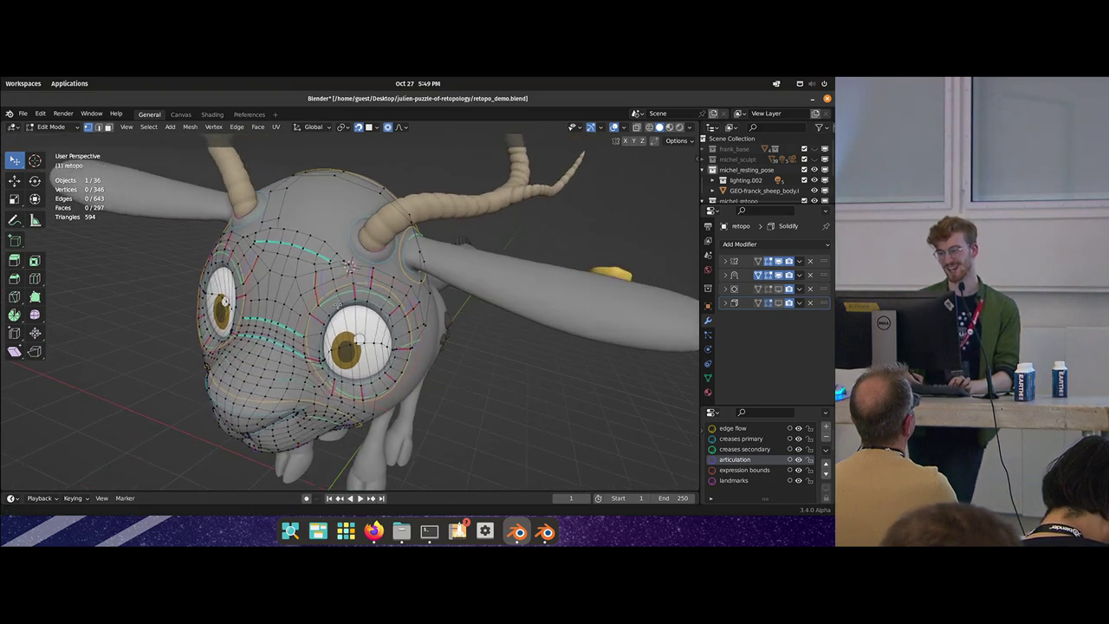
pyautogui.scroll(6, 370, 299)
pyautogui.scroll(-4, 370, 299)
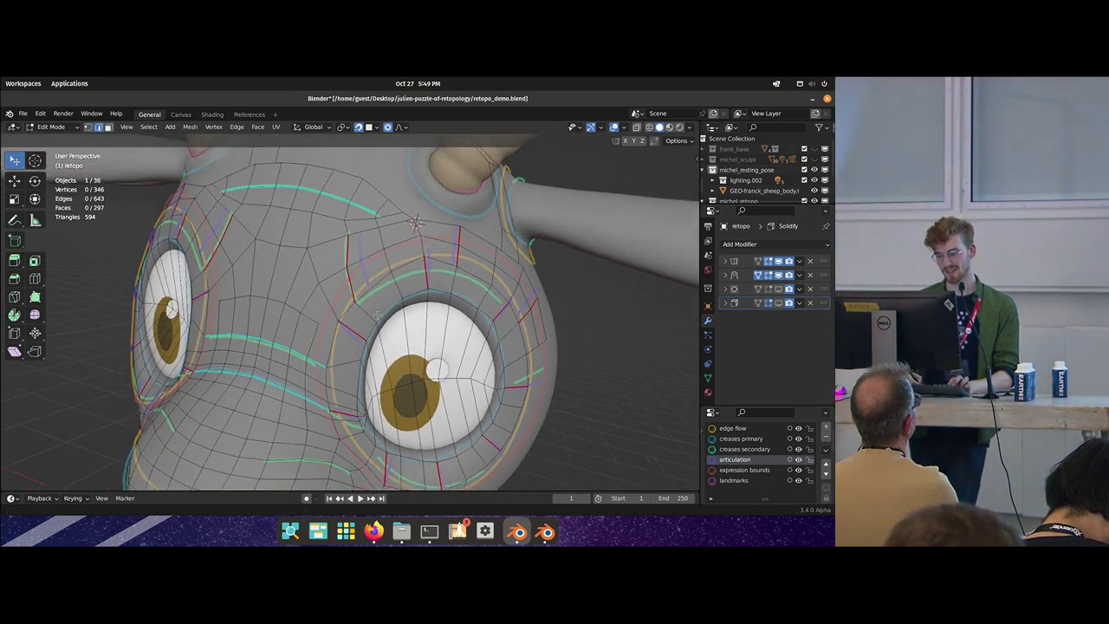
pyautogui.moveTo(405, 297); pyautogui.dragTo(314, 323, button='middle')
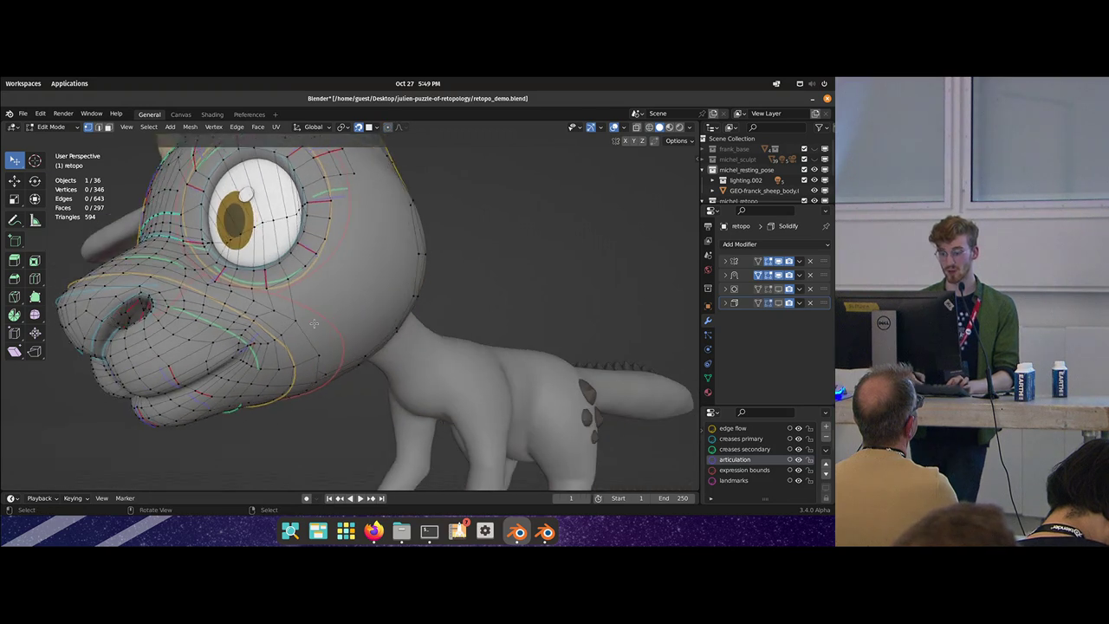
# - Extrude the boundary edge path from below the eye to its outer corner over the cheek, then rotate, scale and move it into place
pyautogui.click(291, 277)
pyautogui.moveTo(320, 295); pyautogui.dragTo(278, 244, button='middle')
pyautogui.keyDown('ctrl'); pyautogui.click(308, 206); pyautogui.keyUp('ctrl')
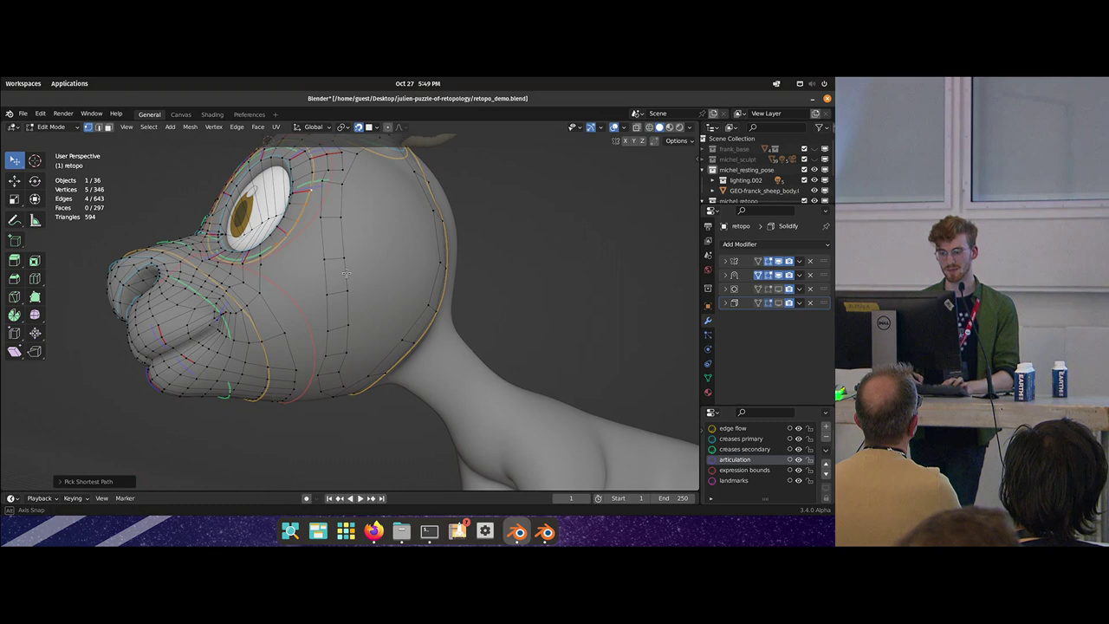
pyautogui.moveTo(308, 207); pyautogui.dragTo(337, 238, button='middle')
pyautogui.press('e')
pyautogui.moveTo(336, 294); pyautogui.dragTo(421, 396)
pyautogui.press('r')
pyautogui.press('g')
pyautogui.press('s')
pyautogui.press('g')
pyautogui.moveTo(425, 377); pyautogui.dragTo(395, 229, button='middle')
# - Add two loop cuts along the extruded cheek strip behind the eye and inspect the new patch from several angles
pyautogui.hotkey('ctrl', 'r')
pyautogui.click(344, 270)
pyautogui.click(355, 290)
pyautogui.rightClick(365, 360)
pyautogui.hotkey('shift', 'space')
pyautogui.press('w')
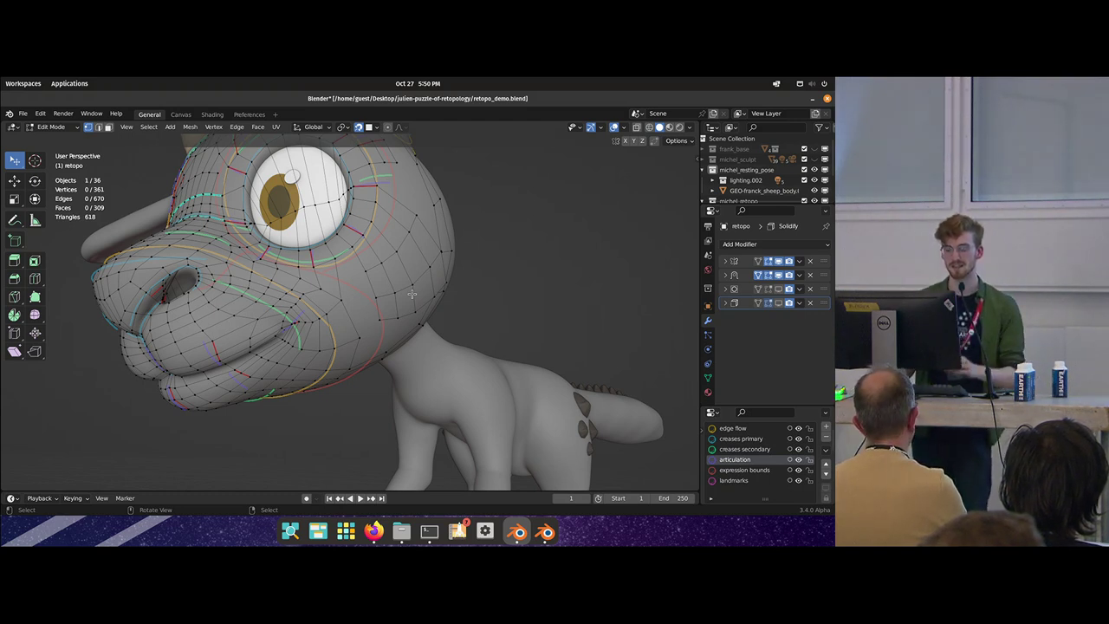
pyautogui.moveTo(356, 300); pyautogui.dragTo(342, 271, button='middle')
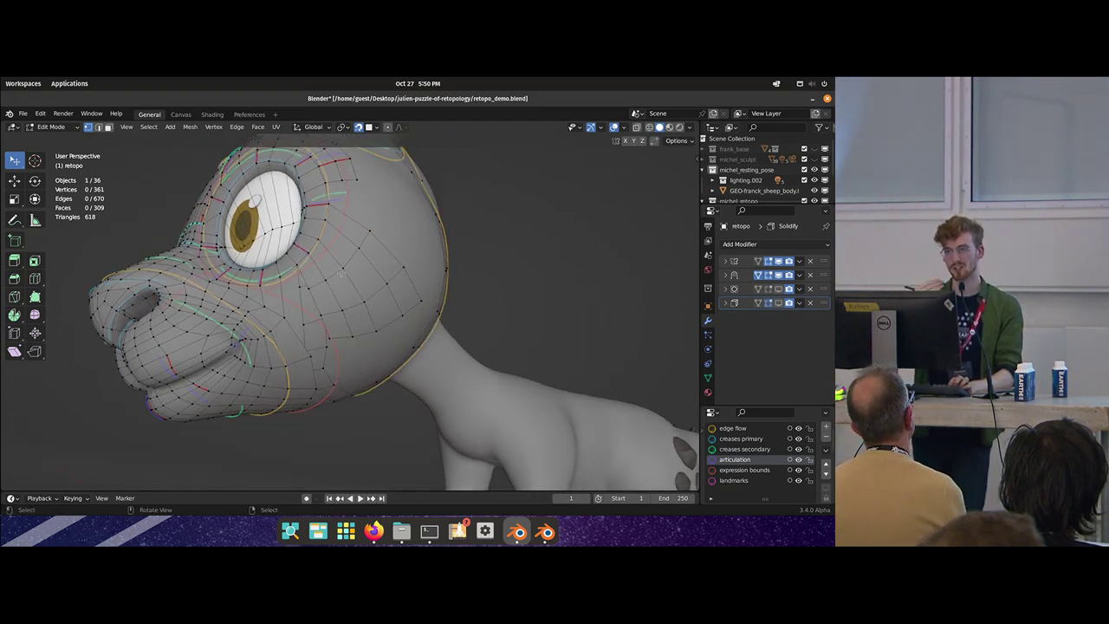
pyautogui.moveTo(341, 271); pyautogui.dragTo(362, 319, button='middle')
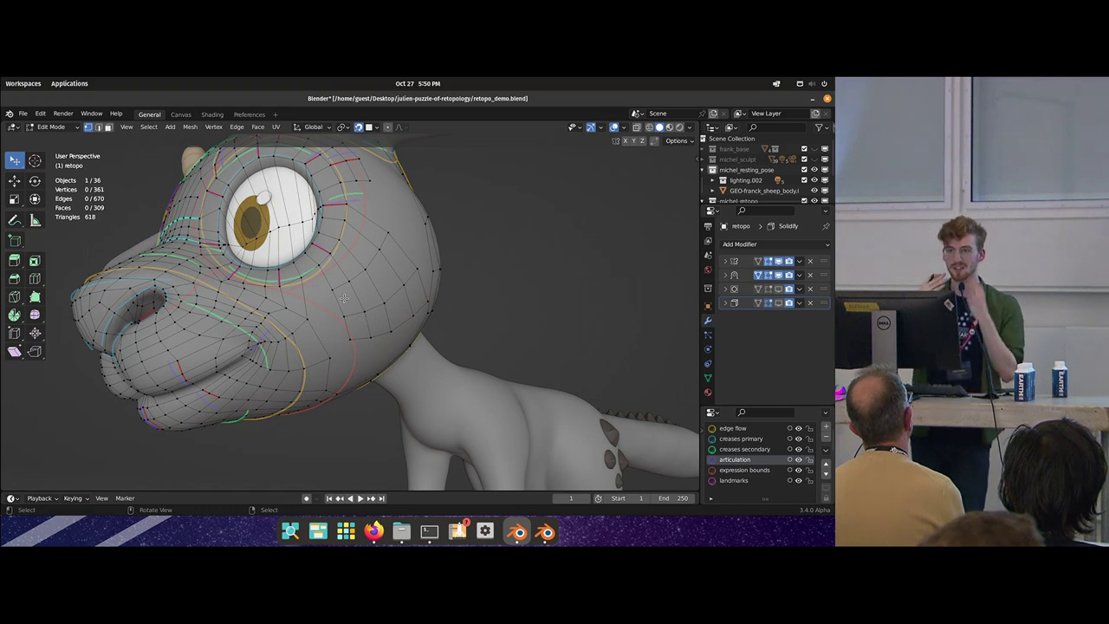
# - Fill faces between the cheek patch and the loops around the muzzle, and move the patch's lower vertices down the cheek
pyautogui.moveTo(344, 299); pyautogui.dragTo(326, 239, button='middle')
pyautogui.moveTo(313, 302); pyautogui.dragTo(289, 258, button='middle')
pyautogui.keyDown('shift'); pyautogui.click(290, 258); pyautogui.keyUp('shift')
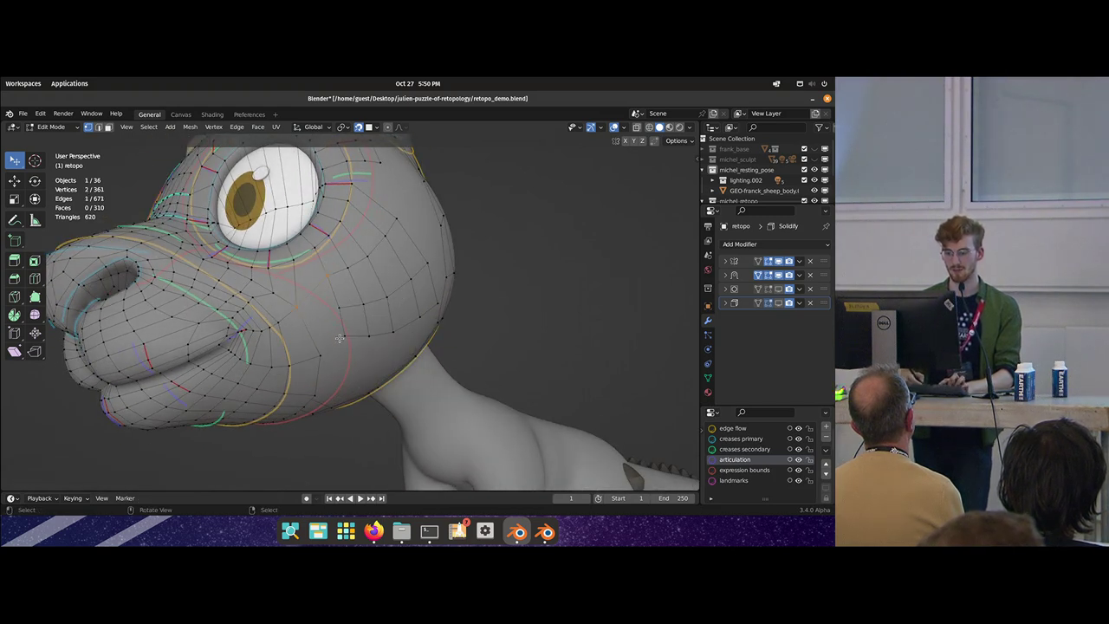
pyautogui.moveTo(349, 346); pyautogui.dragTo(339, 299, button='middle')
pyautogui.hotkey('ctrl', 'z')
pyautogui.press('f')
pyautogui.moveTo(330, 320); pyautogui.dragTo(334, 368)
pyautogui.moveTo(356, 322); pyautogui.dragTo(363, 343)
pyautogui.moveTo(383, 321); pyautogui.dragTo(390, 332)
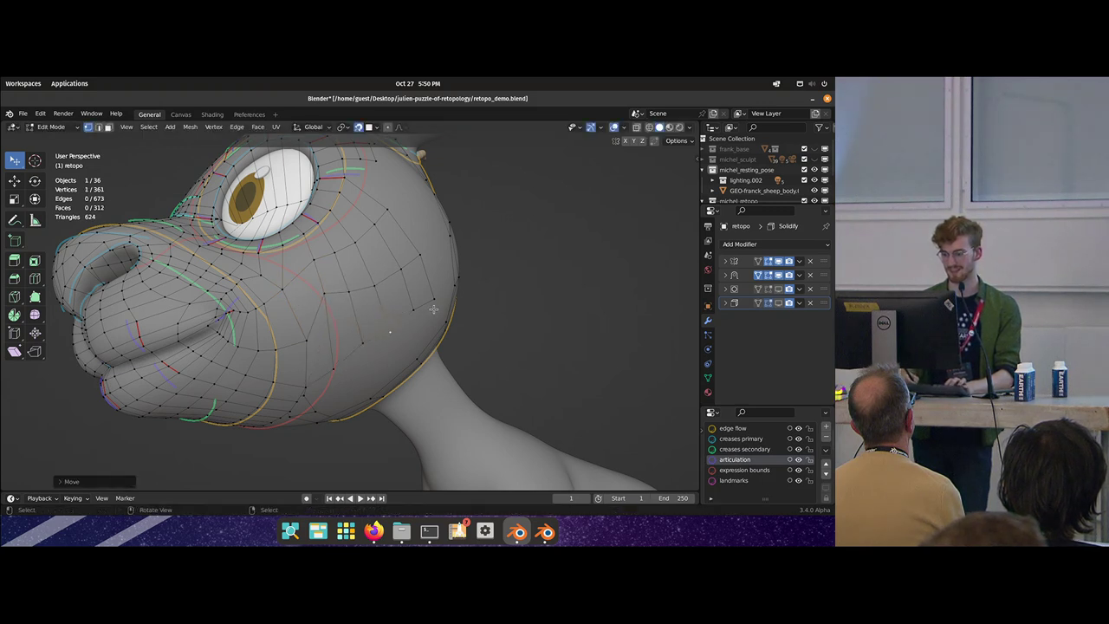
pyautogui.moveTo(433, 309); pyautogui.dragTo(379, 416, button='middle')
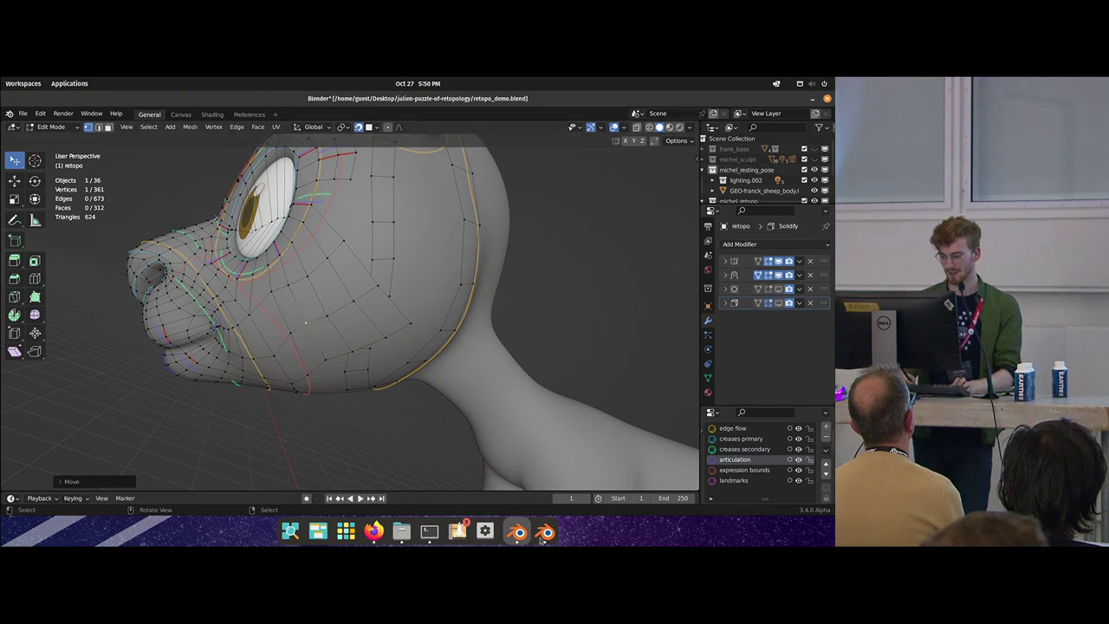
# - Switch to the retopo_examples.blend window, isolate the einar_retopo collection and examine the realistic head's topology
pyautogui.click(542, 538)
pyautogui.scroll(-2, 445, 317)
pyautogui.moveTo(445, 317); pyautogui.dragTo(602, 220, button='middle')
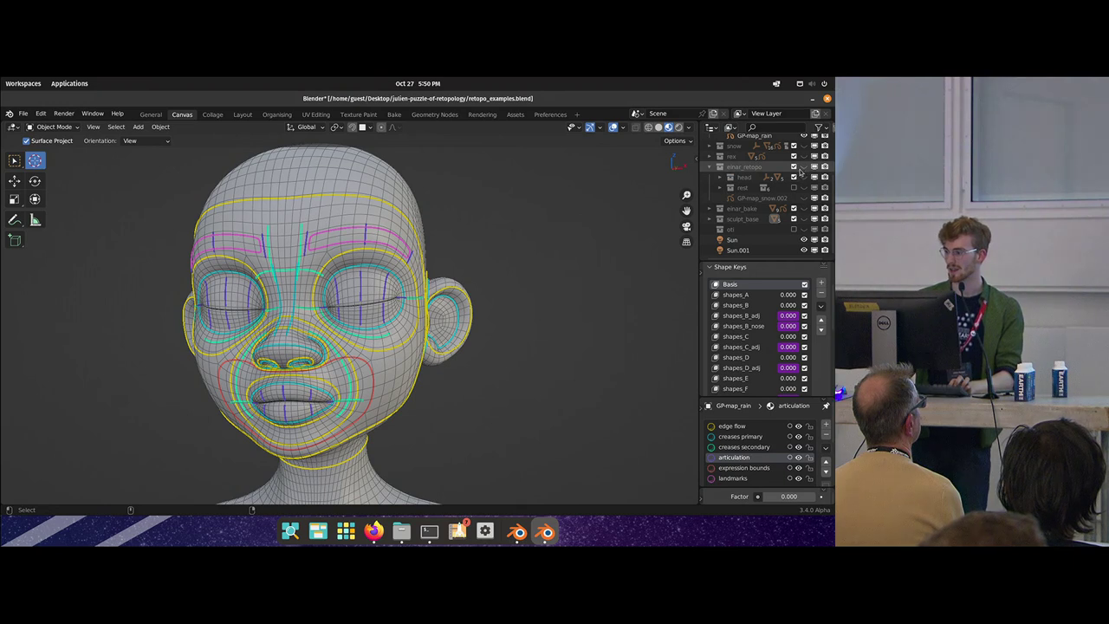
pyautogui.keyDown('ctrl'); pyautogui.click(802, 168); pyautogui.keyUp('ctrl')
pyautogui.moveTo(338, 369); pyautogui.dragTo(373, 376, button='middle')
pyautogui.press('z')
pyautogui.click(372, 270)
pyautogui.press('z')
pyautogui.click(378, 307)
pyautogui.moveTo(408, 309); pyautogui.dragTo(380, 310, button='middle')
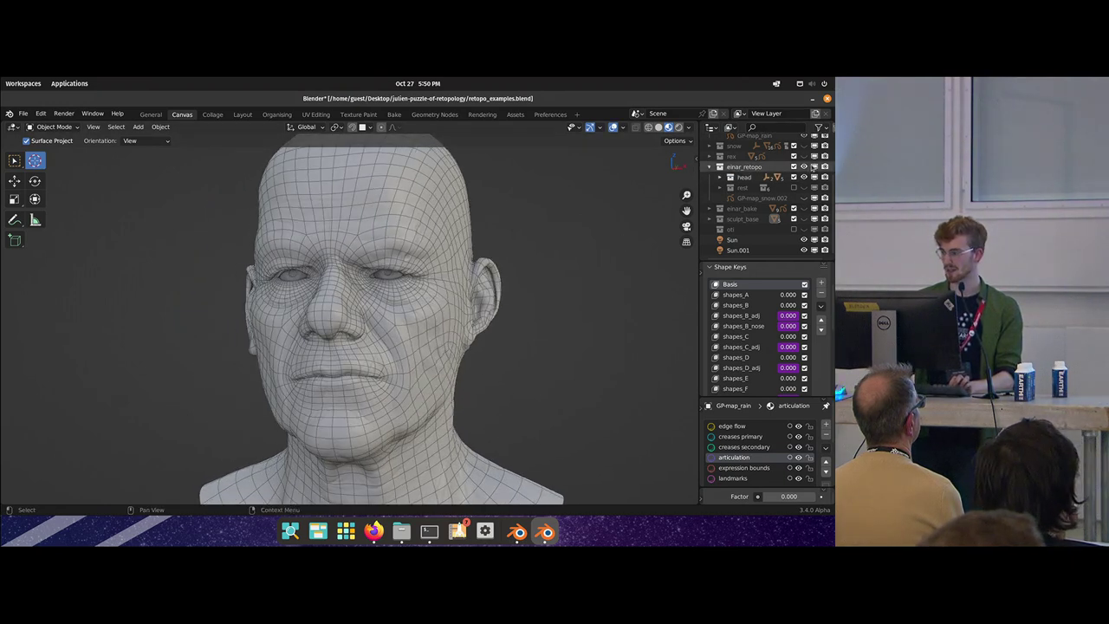
# - Isolate the rex collection, enter Edit Mode on the long-nosed cartoon head and show it in local view
pyautogui.keyDown('ctrl'); pyautogui.click(803, 156); pyautogui.keyUp('ctrl')
pyautogui.moveTo(440, 378)
pyautogui.mouseDown(button='middle')
pyautogui.moveTo(387, 371)
pyautogui.moveTo(390, 379)
pyautogui.mouseUp(button='middle')
pyautogui.press('z')
pyautogui.click(381, 284)
pyautogui.press('z')
pyautogui.click(390, 229)
pyautogui.rightClick(394, 326)
pyautogui.press('h')
pyautogui.moveTo(416, 322)
pyautogui.mouseDown(button='middle')
pyautogui.moveTo(351, 348)
pyautogui.moveTo(479, 349)
pyautogui.moveTo(416, 332)
pyautogui.moveTo(400, 279)
pyautogui.mouseUp(button='middle')
pyautogui.press('Tab')
pyautogui.moveTo(397, 228); pyautogui.dragTo(361, 320, button='middle')
pyautogui.press('KP_Divide')
# - Examine how the red-marked loops divide the rex head's mouth, cheek, eye and ear, then return to the retopo_demo.blend window
pyautogui.moveTo(441, 392); pyautogui.dragTo(398, 258, button='middle')
pyautogui.moveTo(398, 258); pyautogui.dragTo(359, 256, button='middle')
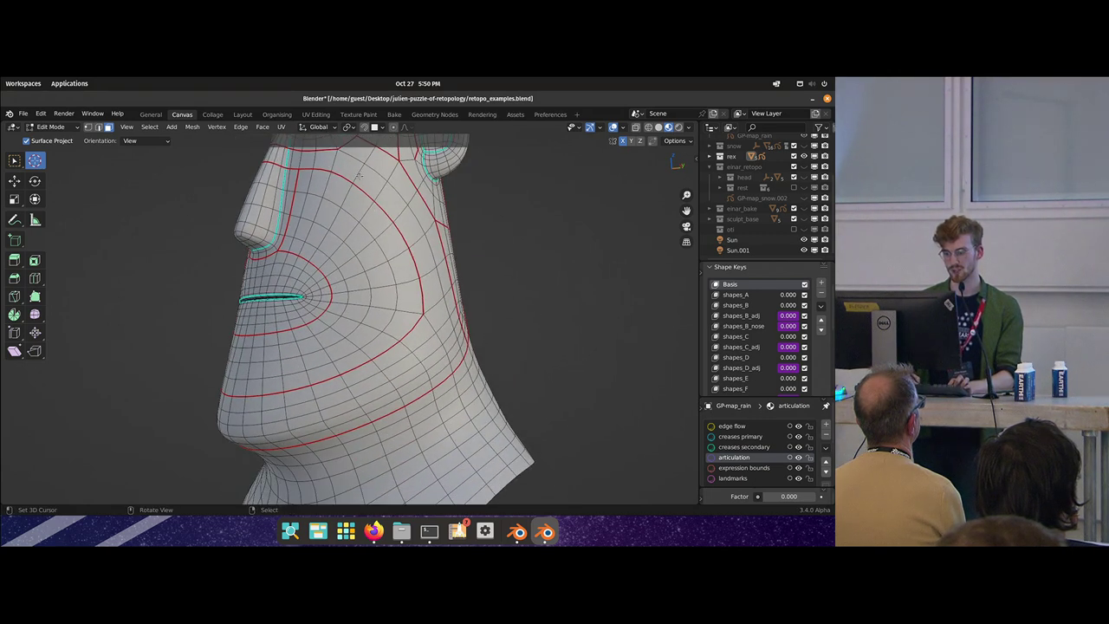
pyautogui.moveTo(323, 352); pyautogui.dragTo(321, 377, button='middle')
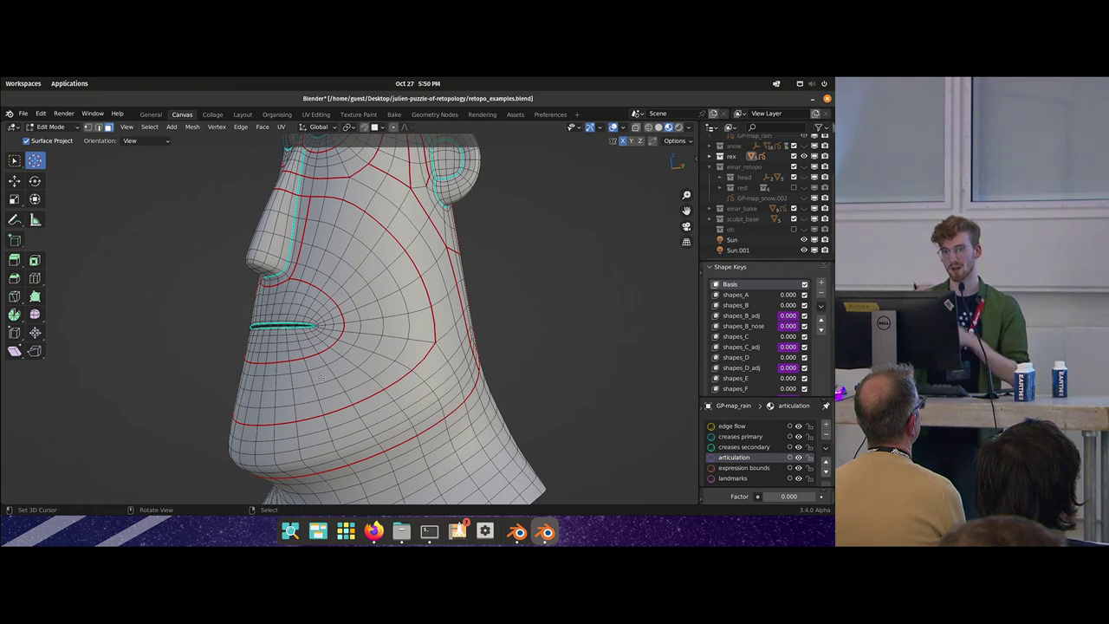
pyautogui.moveTo(371, 321); pyautogui.dragTo(345, 348, button='middle')
pyautogui.moveTo(433, 369); pyautogui.dragTo(390, 370, button='middle')
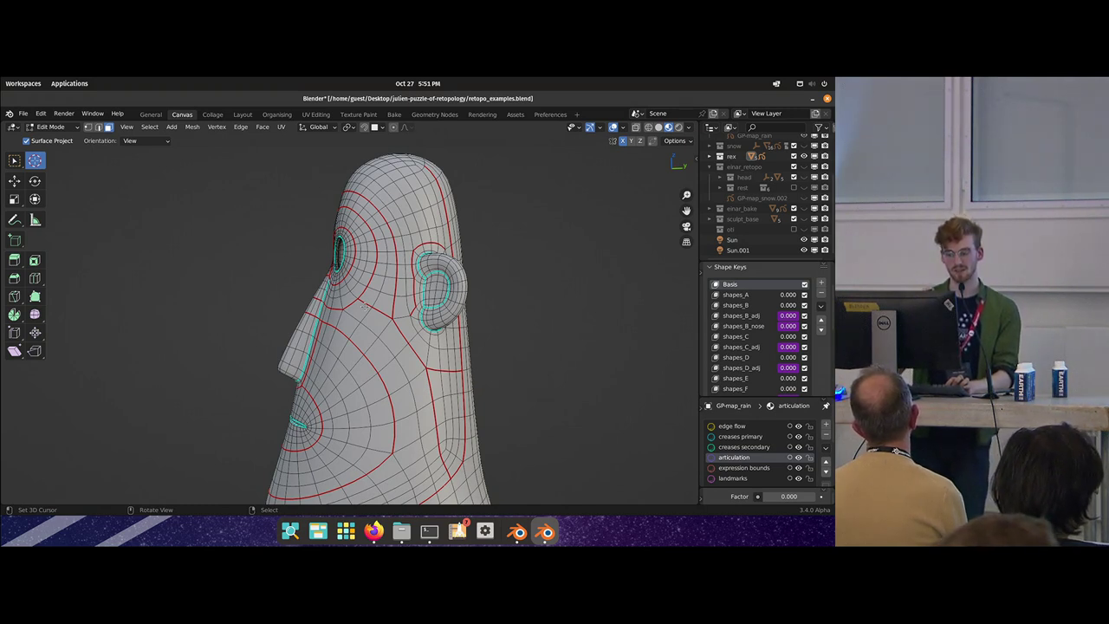
pyautogui.moveTo(368, 343); pyautogui.dragTo(356, 404, button='middle')
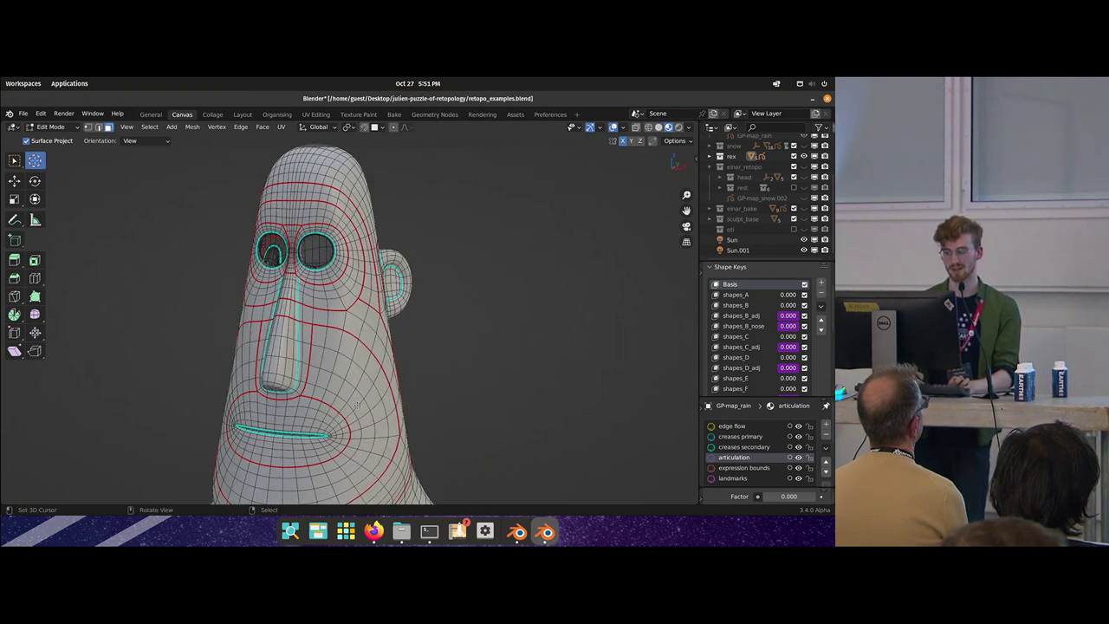
pyautogui.moveTo(340, 355); pyautogui.dragTo(429, 347, button='middle')
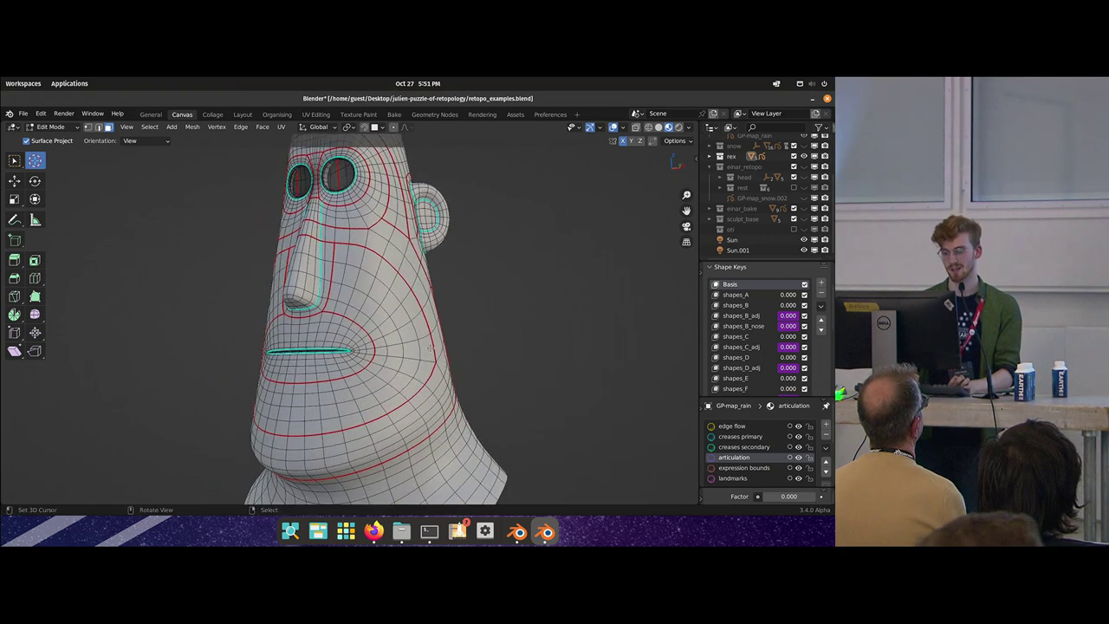
pyautogui.click(517, 531)
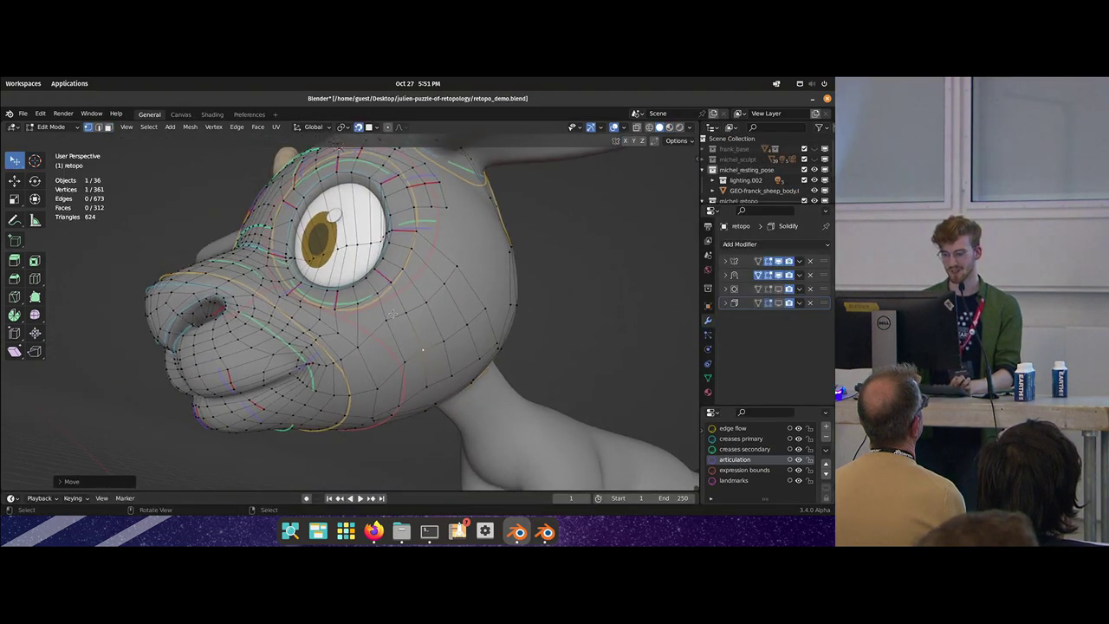
pyautogui.scroll(-2, 392, 313)
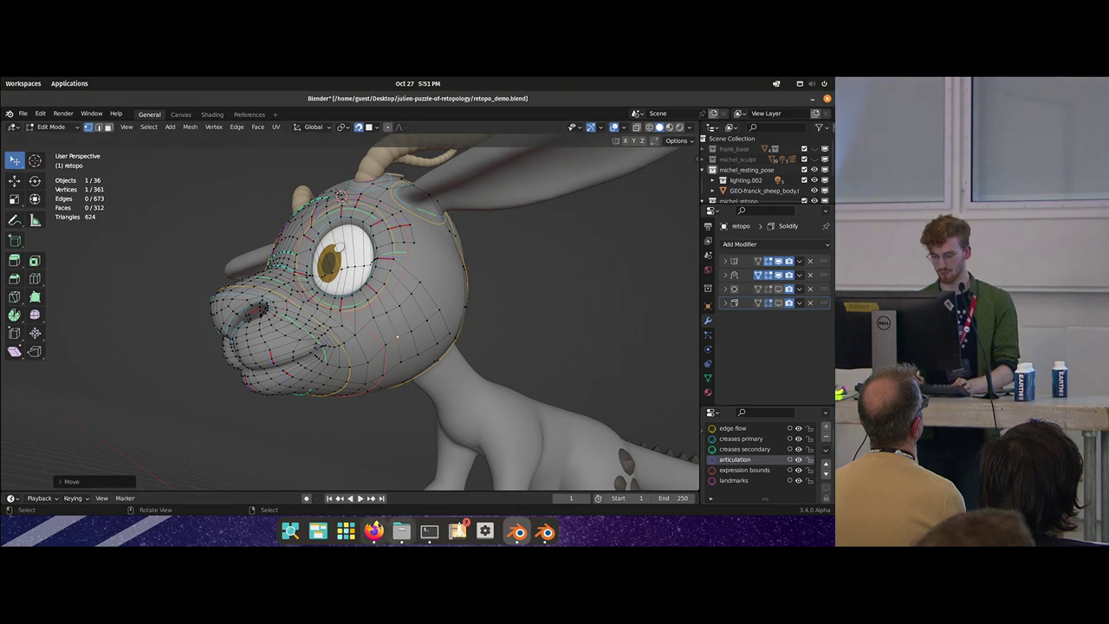
# - Switch to Firefox and bring up the "5 - Expression Tests" and "3 - Expression Tests" pages of the Stylized Character Workflow course
pyautogui.click(373, 531)
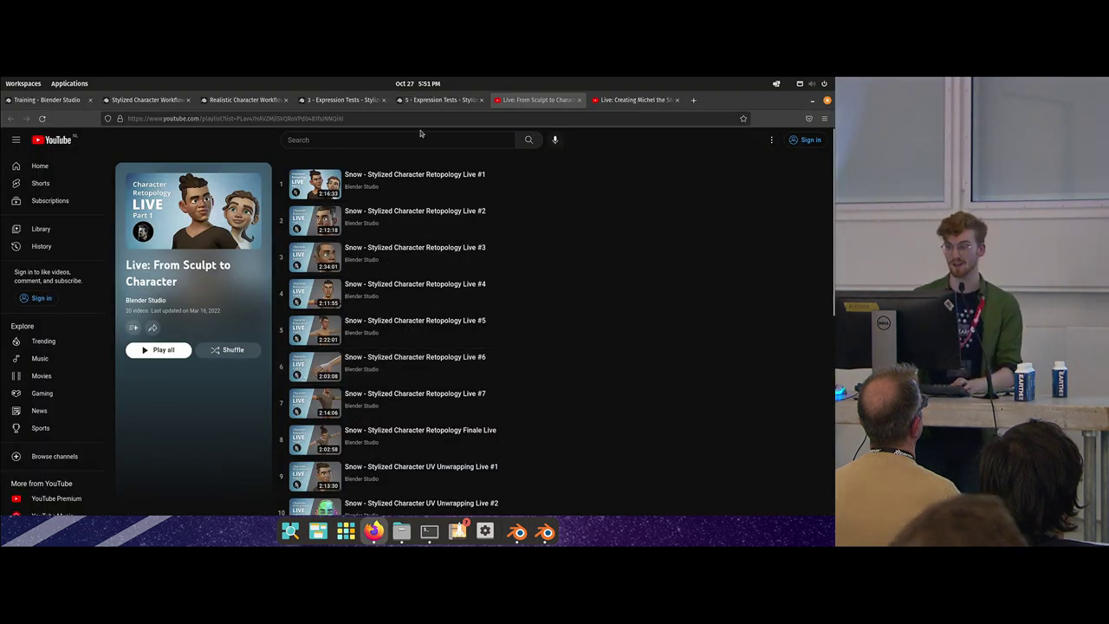
pyautogui.click(437, 100)
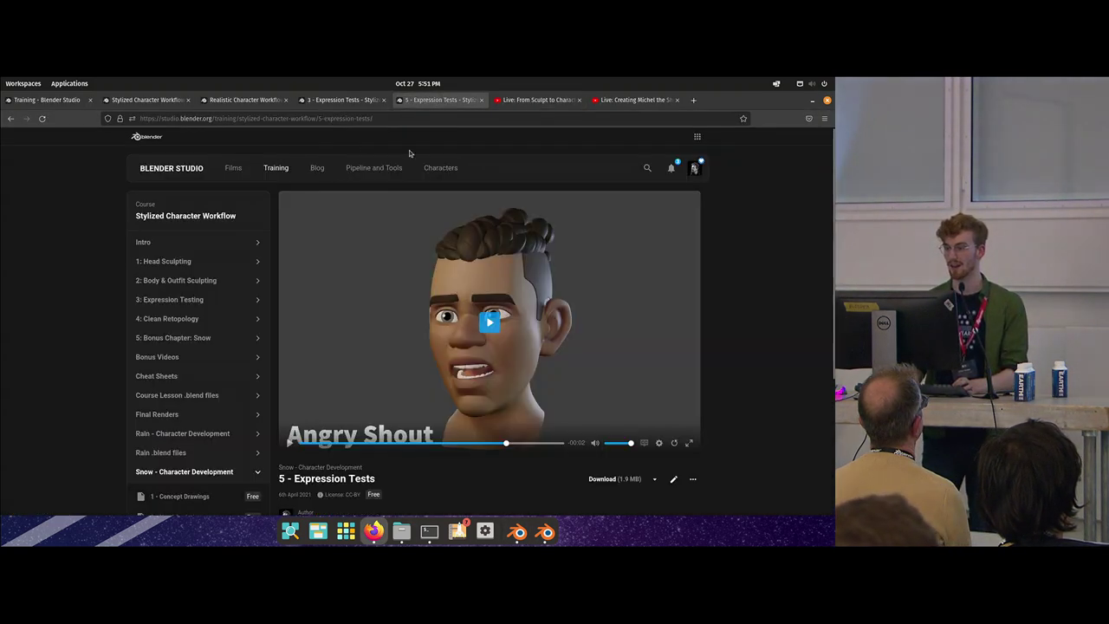
pyautogui.click(339, 101)
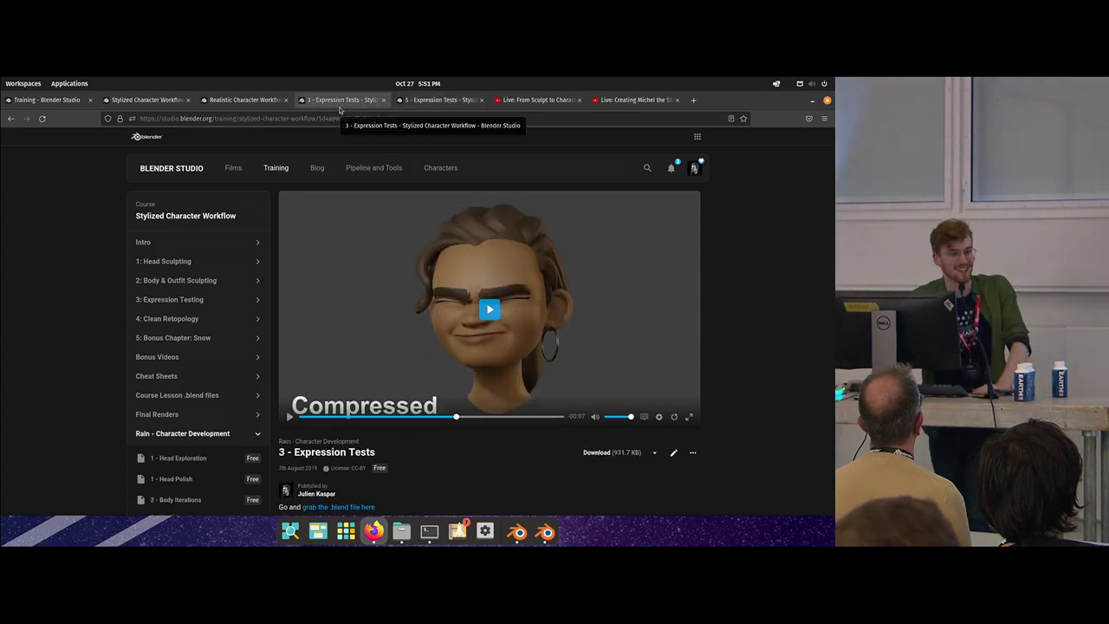